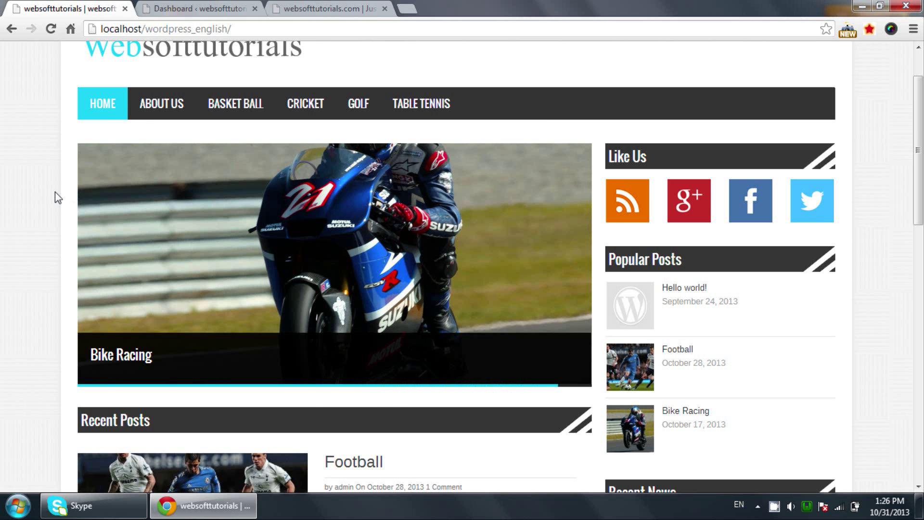
# Examine the finished demo homepage, including the slider, recent posts, sidebar widgets, month archive choices and footer sections
pyautogui.scroll(2, 55, 192)
pyautogui.scroll(-3, 55, 192)
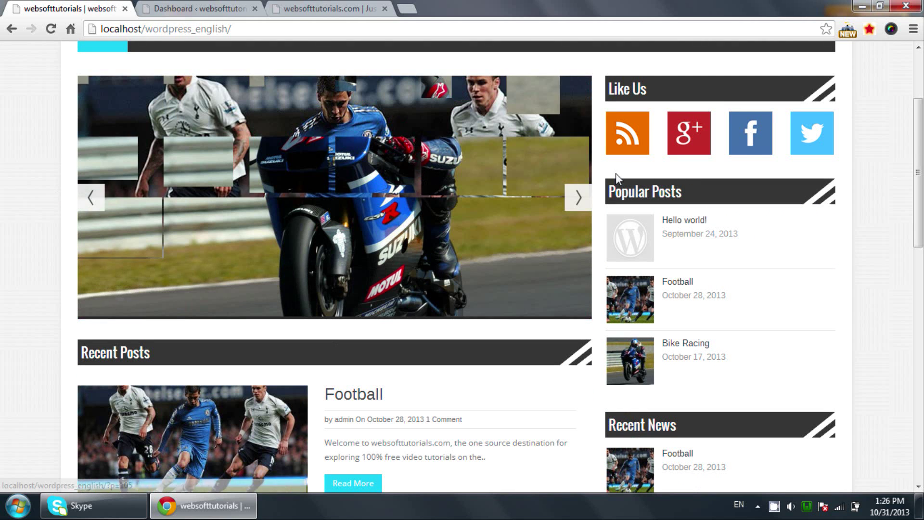
pyautogui.moveTo(918, 122); pyautogui.dragTo(917, 165)
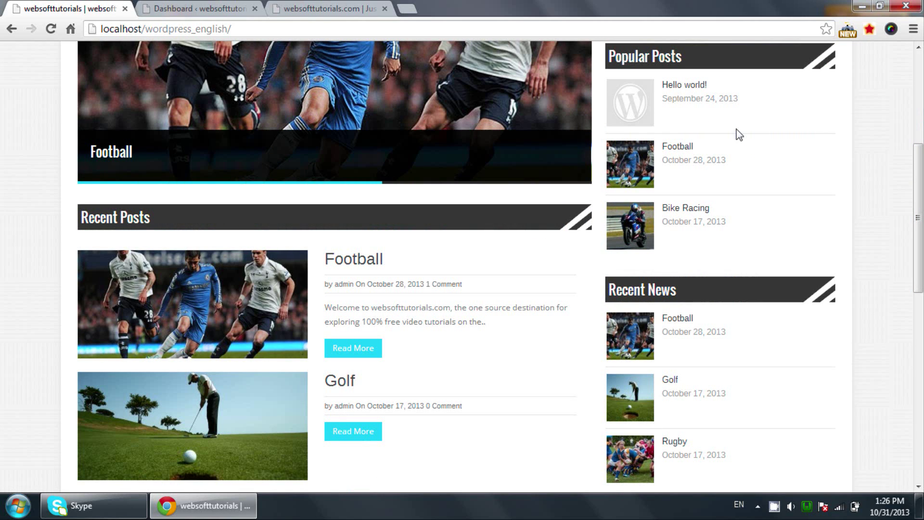
pyautogui.scroll(-3, 747, 185)
pyautogui.scroll(1, 299, 128)
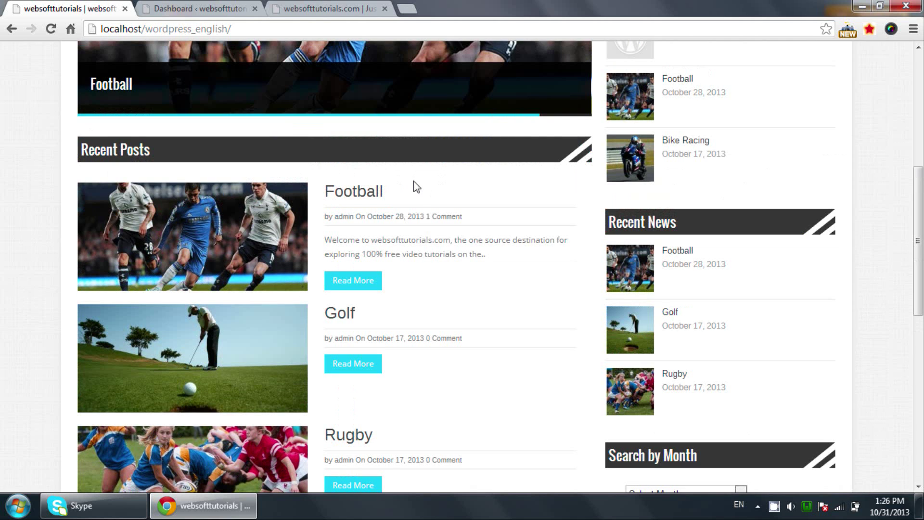
pyautogui.scroll(-3, 414, 204)
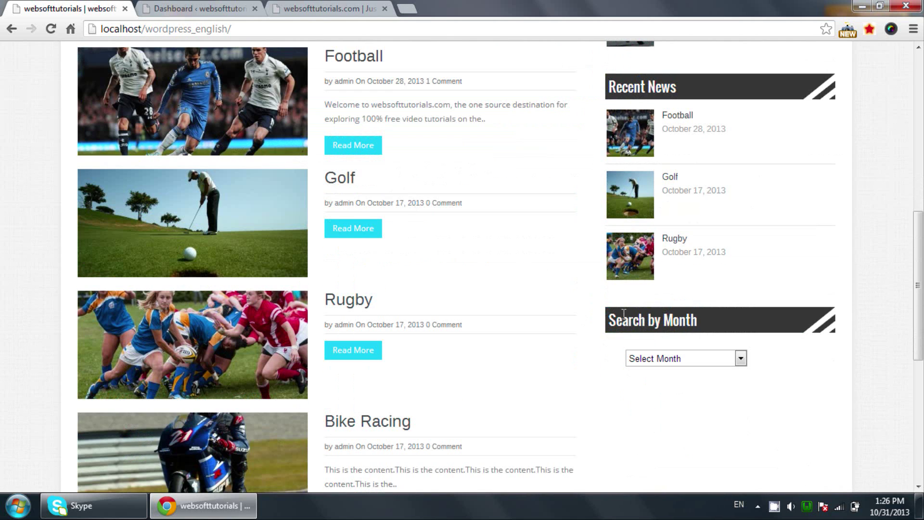
pyautogui.click(649, 359)
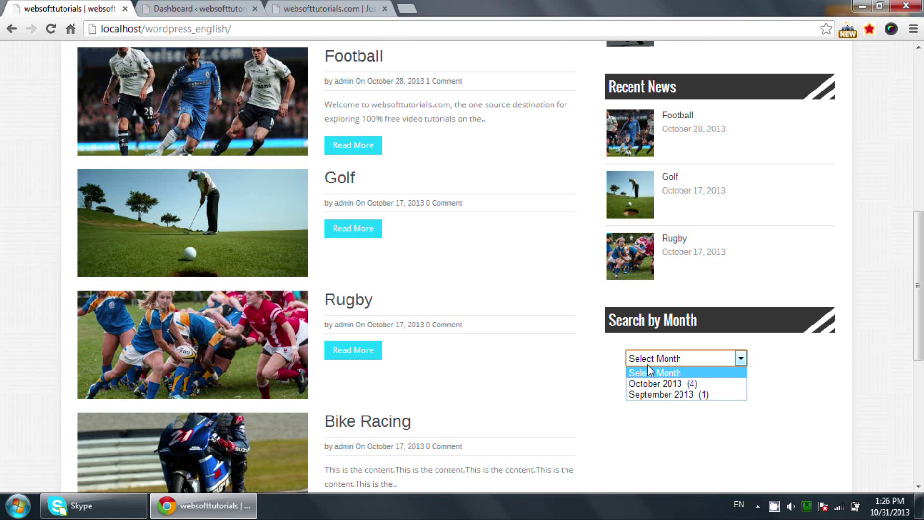
pyautogui.click(590, 371)
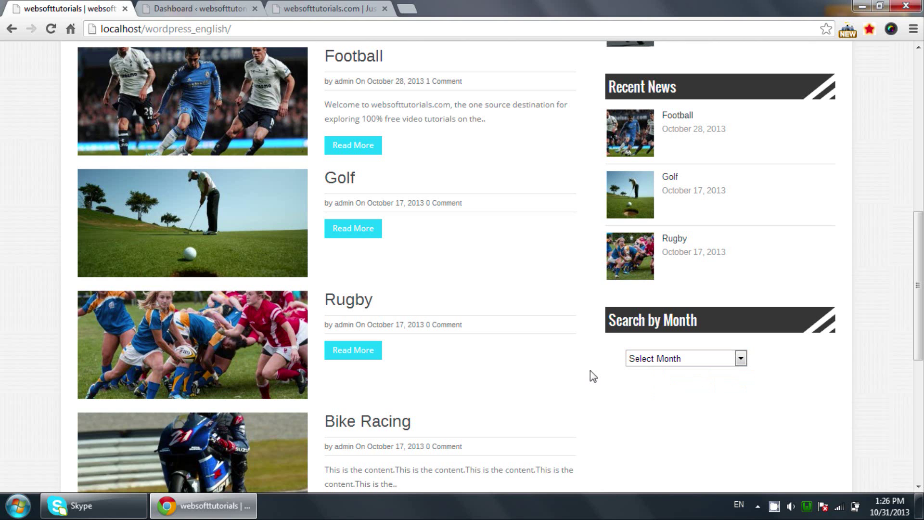
pyautogui.scroll(-7, 590, 371)
pyautogui.click(200, 327)
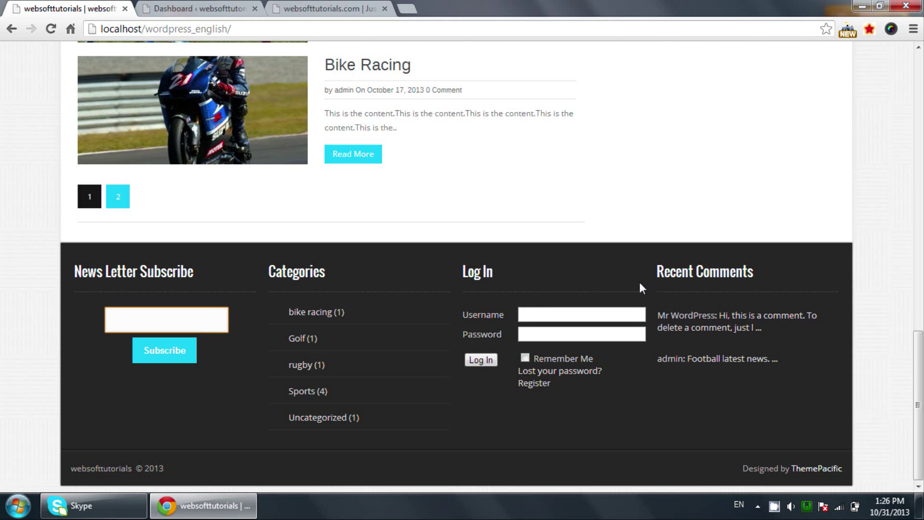
pyautogui.scroll(10, 639, 288)
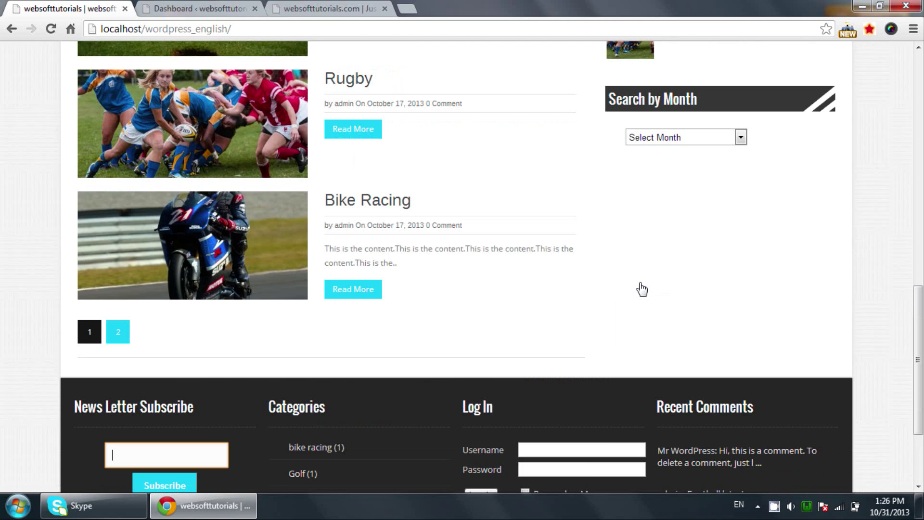
# Switch to the blog's WordPress dashboard and open the page for installing new themes
pyautogui.click(221, 8)
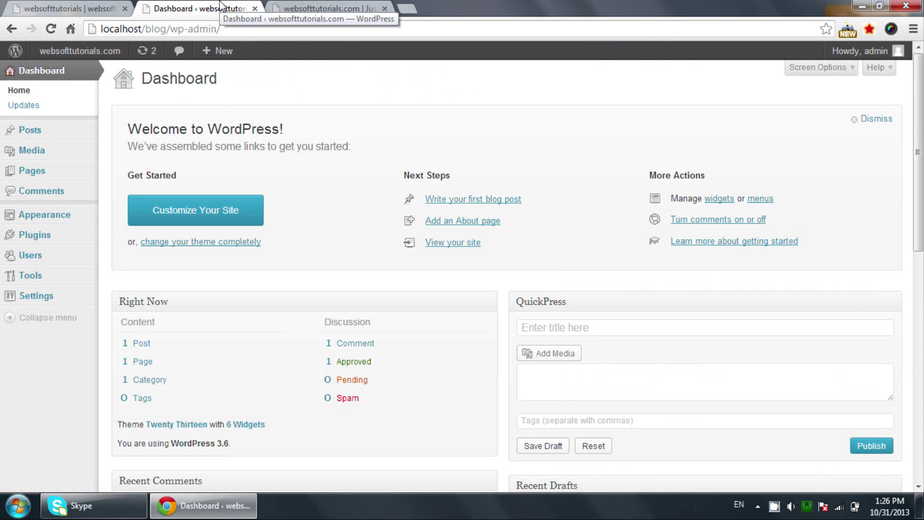
pyautogui.moveTo(67, 215)
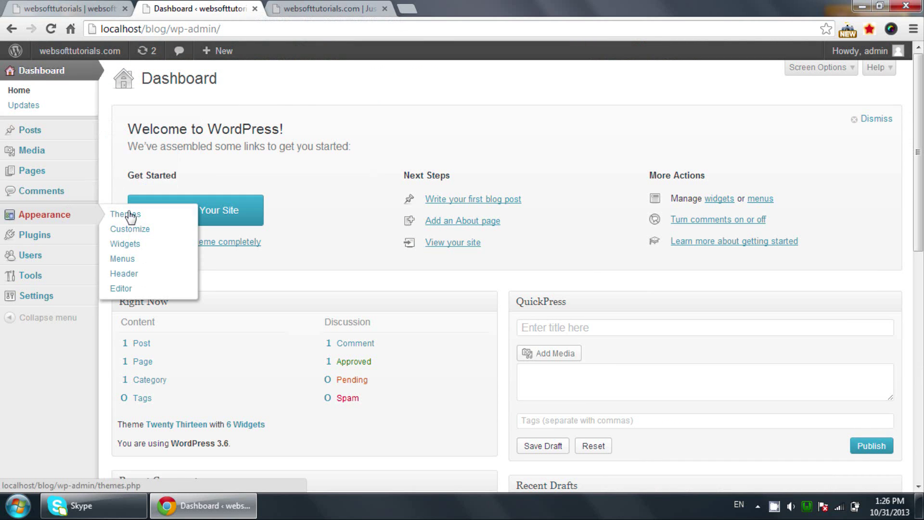
pyautogui.click(143, 214)
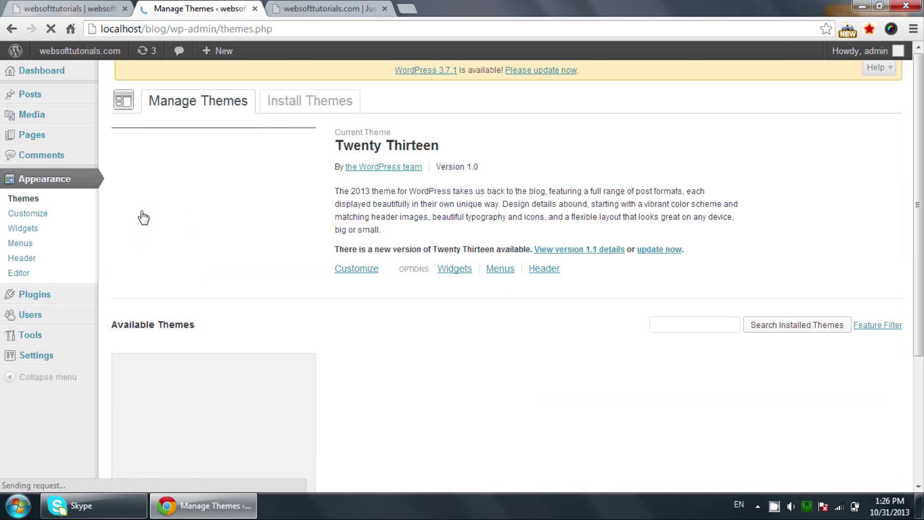
pyautogui.click(316, 114)
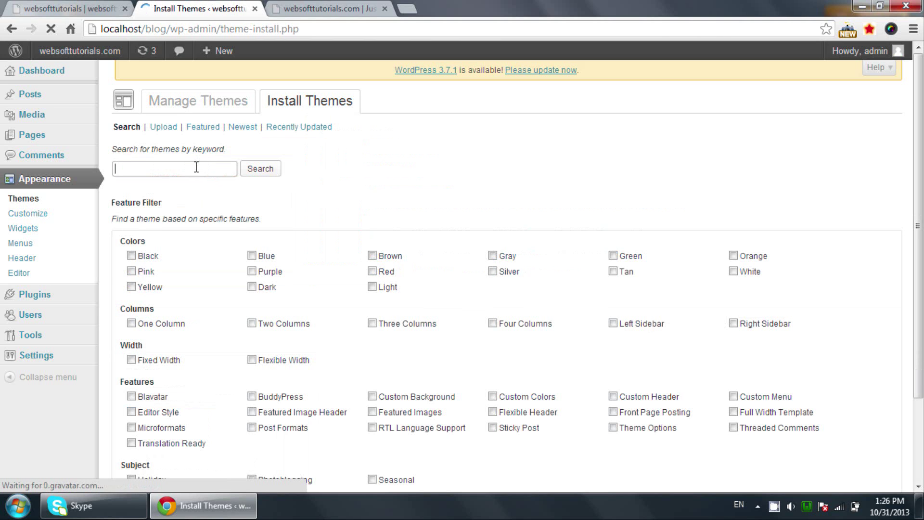
# Search the installable themes for the keyword "bresponzive"
pyautogui.click(196, 167)
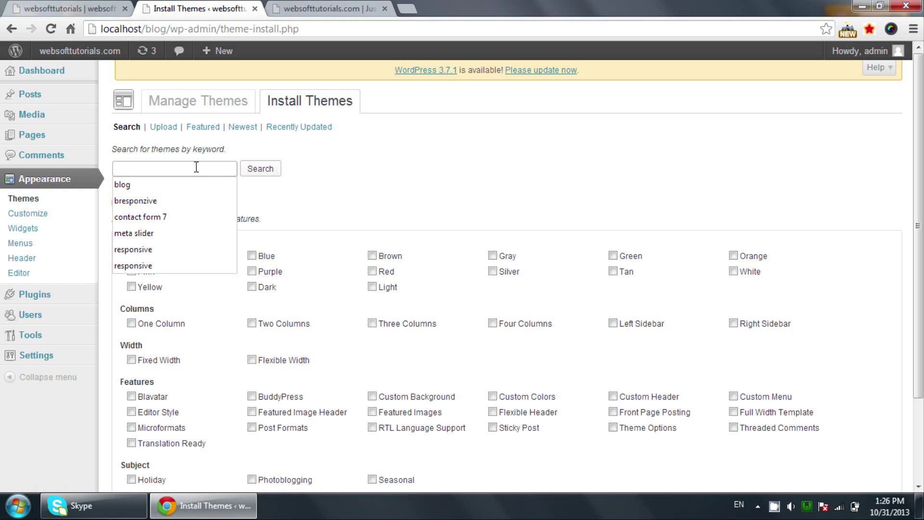
pyautogui.write('bres')
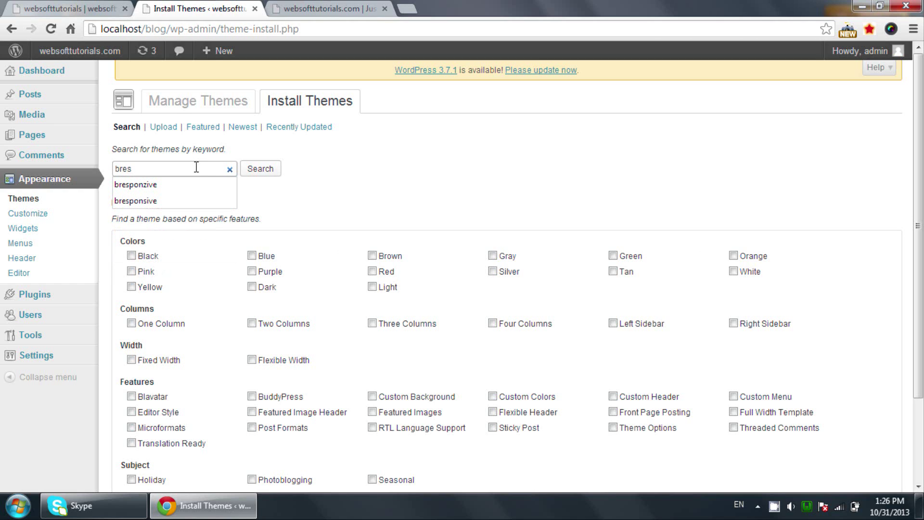
pyautogui.write('ponzive')
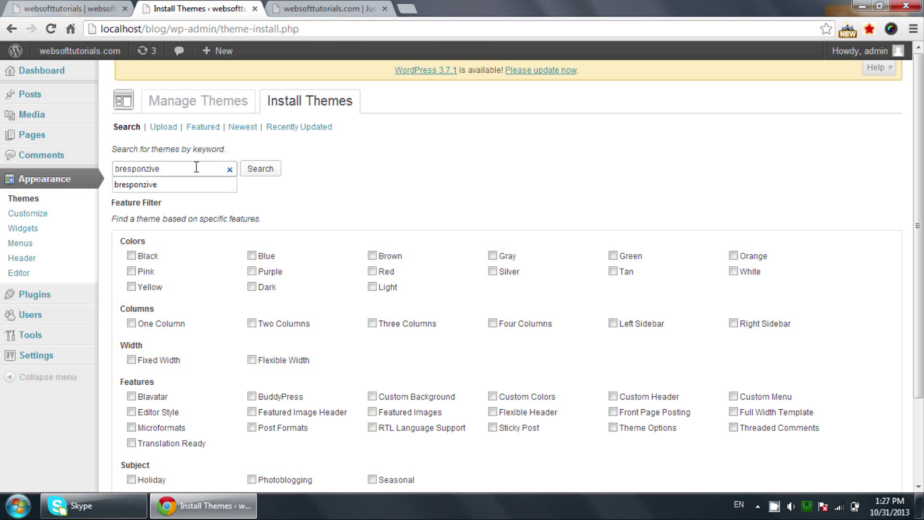
pyautogui.press('Return')
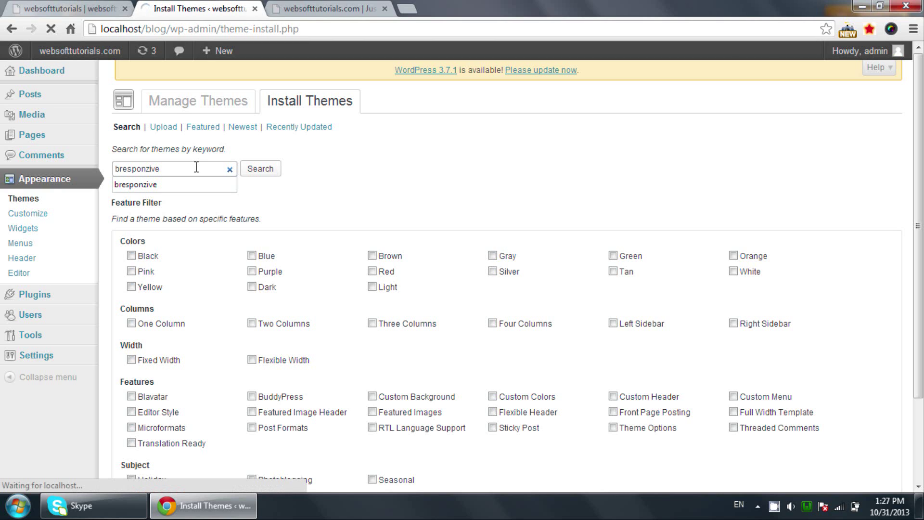
pyautogui.click(252, 169)
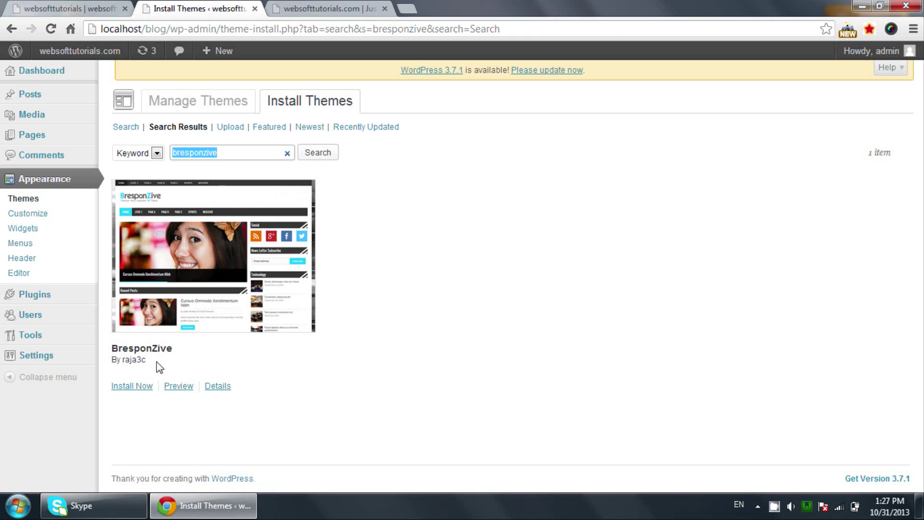
# Install the BresponZive theme and activate it as the blog's current theme
pyautogui.click(144, 389)
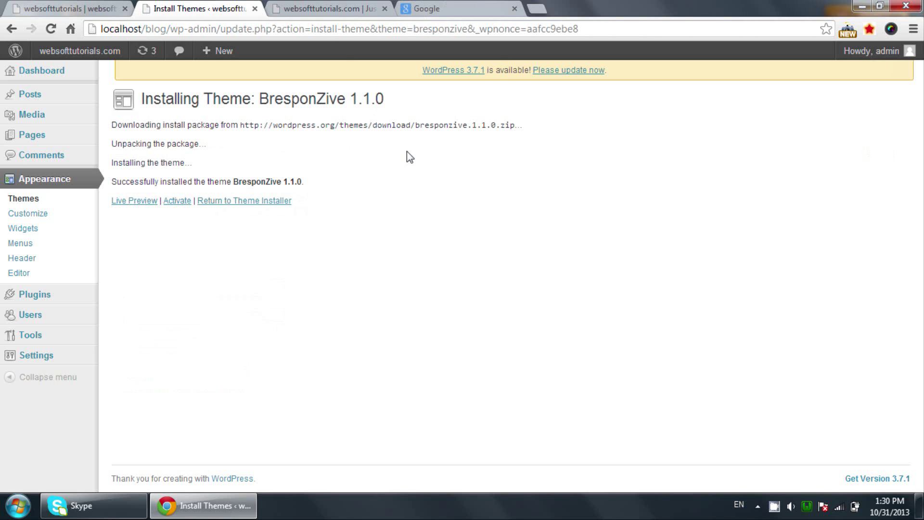
pyautogui.click(190, 201)
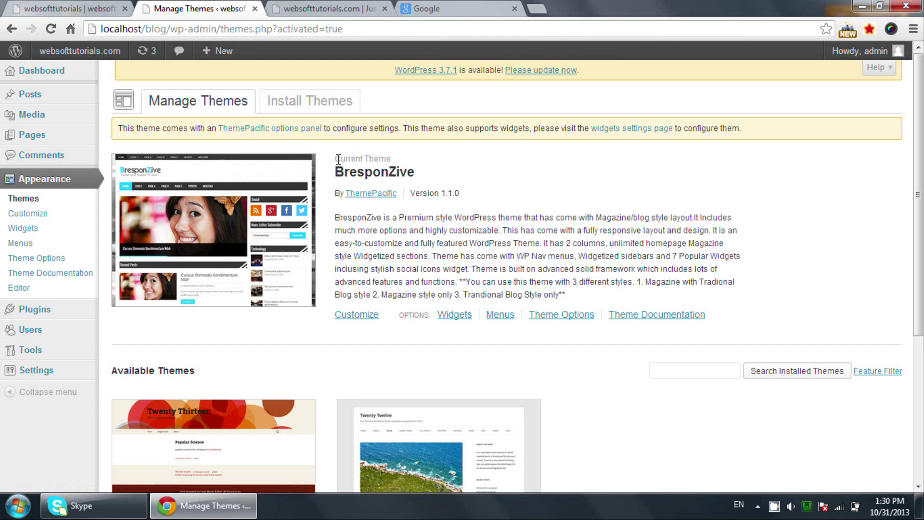
pyautogui.tripleClick(357, 159)
pyautogui.moveTo(357, 172); pyautogui.dragTo(407, 172)
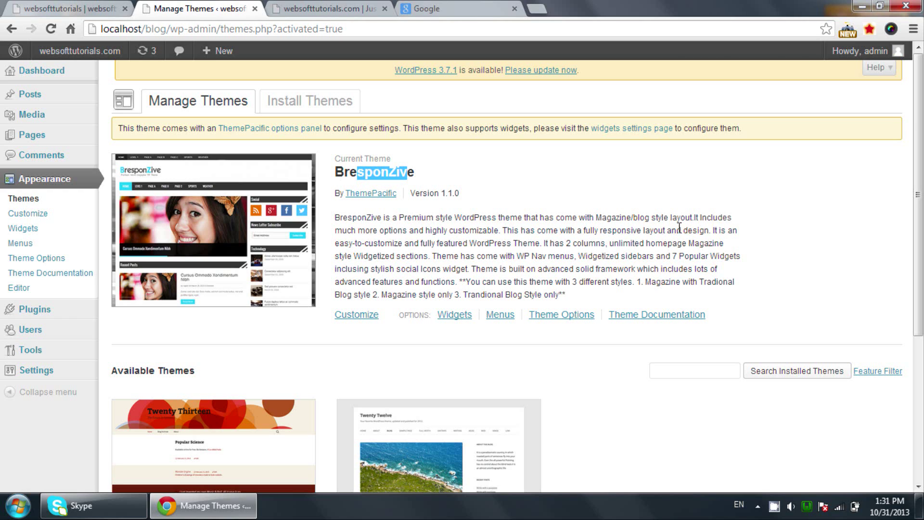
# Open the BresponZive theme documentation in a separate tab, read its introduction, and close it
pyautogui.rightClick(644, 315)
pyautogui.click(694, 324)
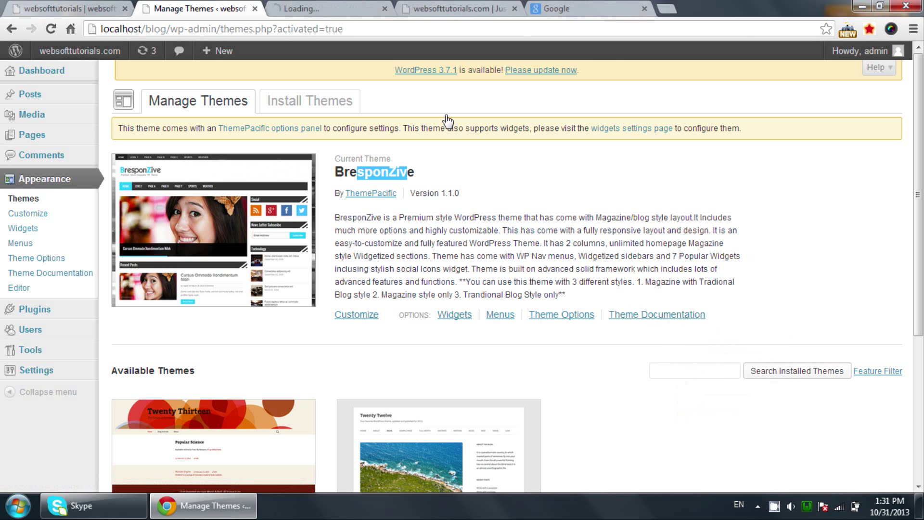
pyautogui.click(327, 8)
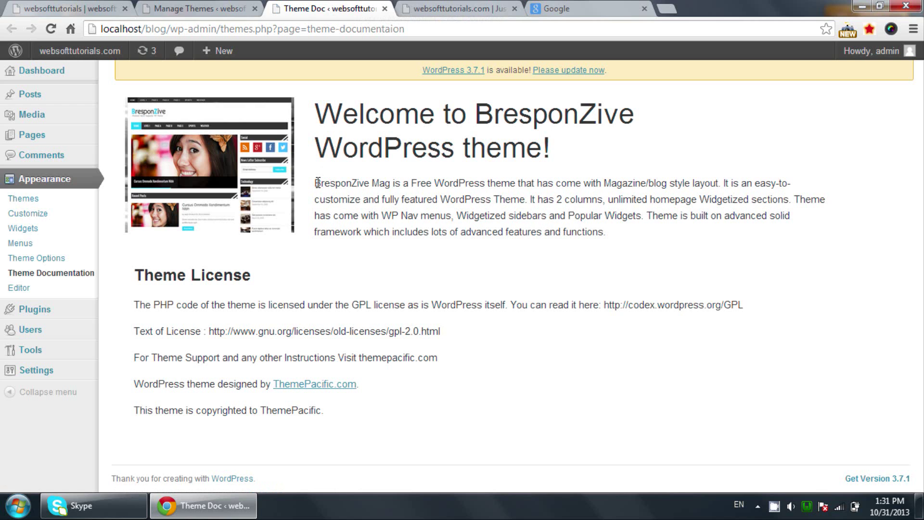
pyautogui.moveTo(316, 183); pyautogui.dragTo(721, 187)
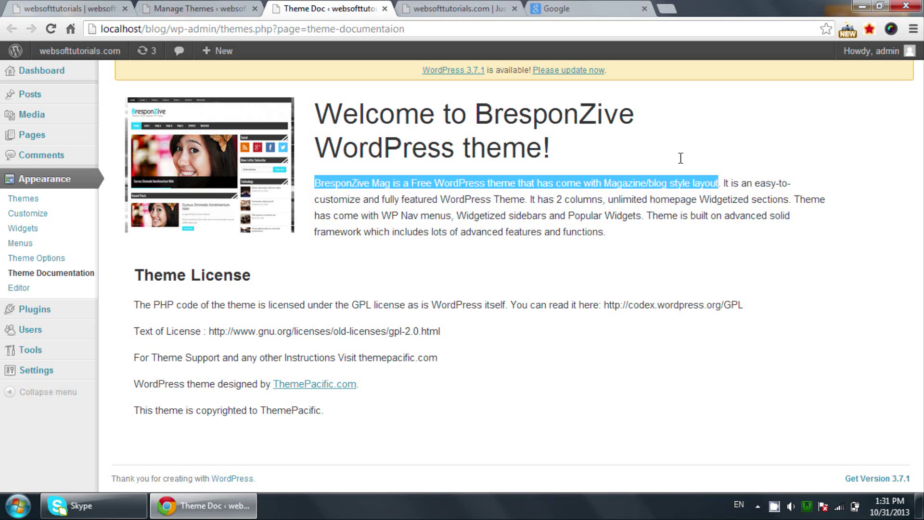
pyautogui.click(385, 9)
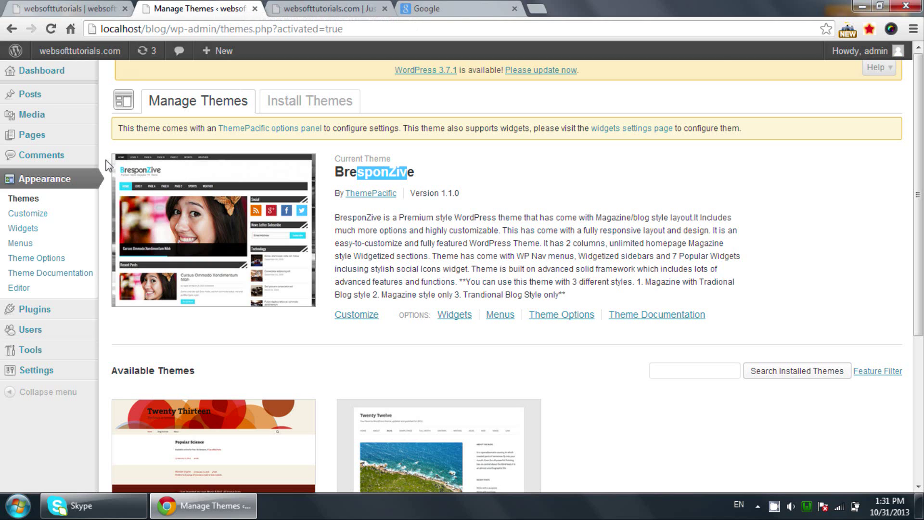
# Open the BresponZive theme options and check the logo on the blog's front page before returning to the options
pyautogui.click(57, 264)
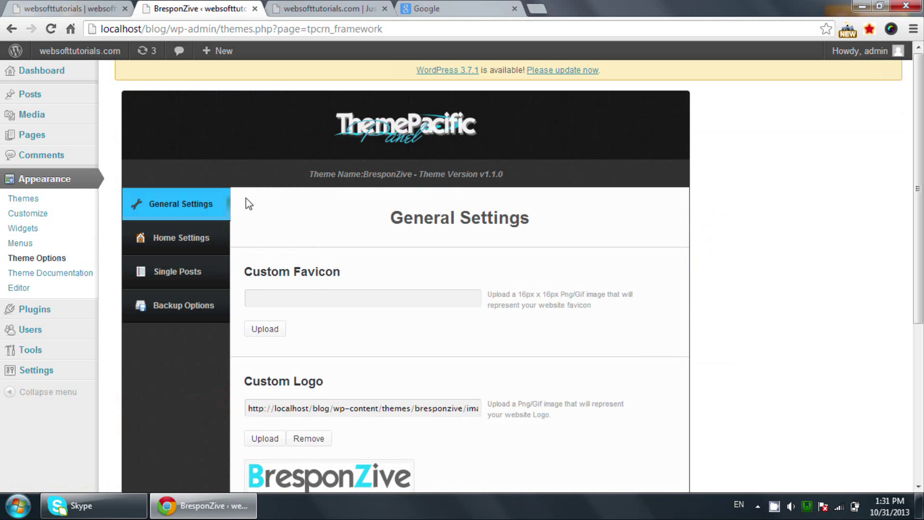
pyautogui.scroll(-1, 313, 206)
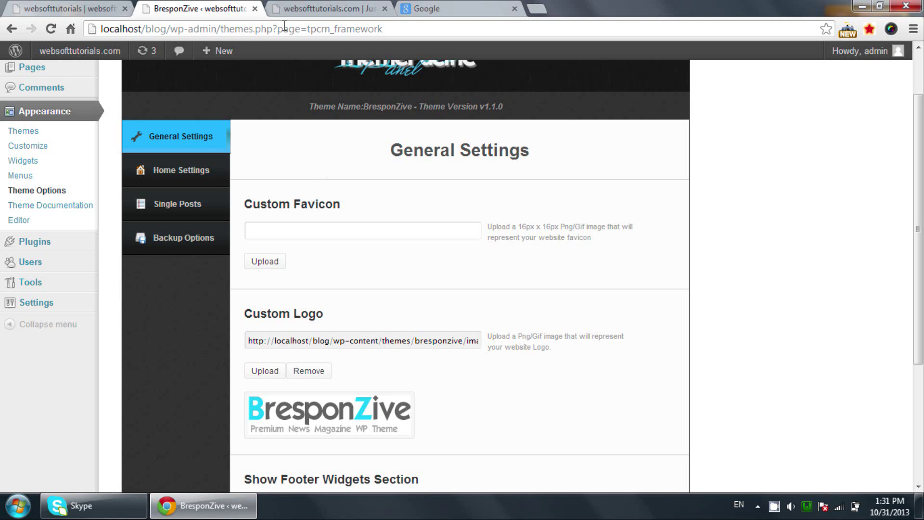
pyautogui.click(420, 7)
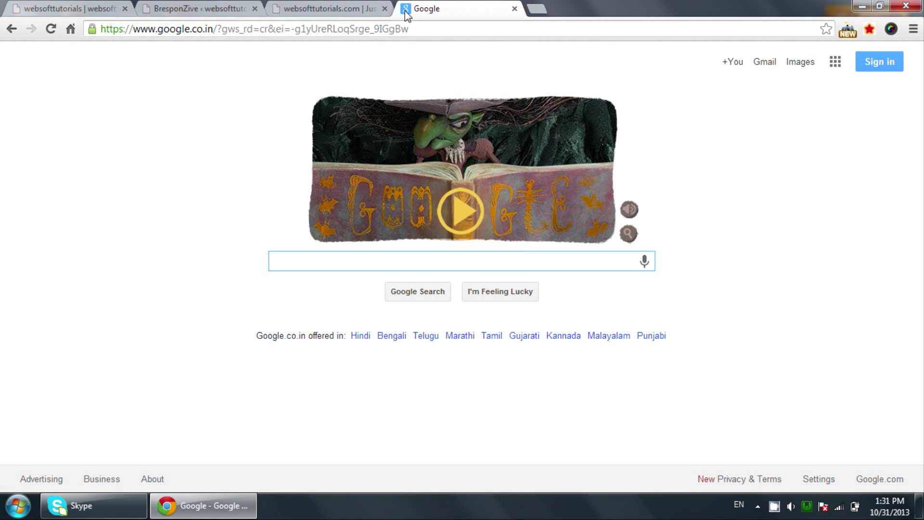
pyautogui.click(343, 6)
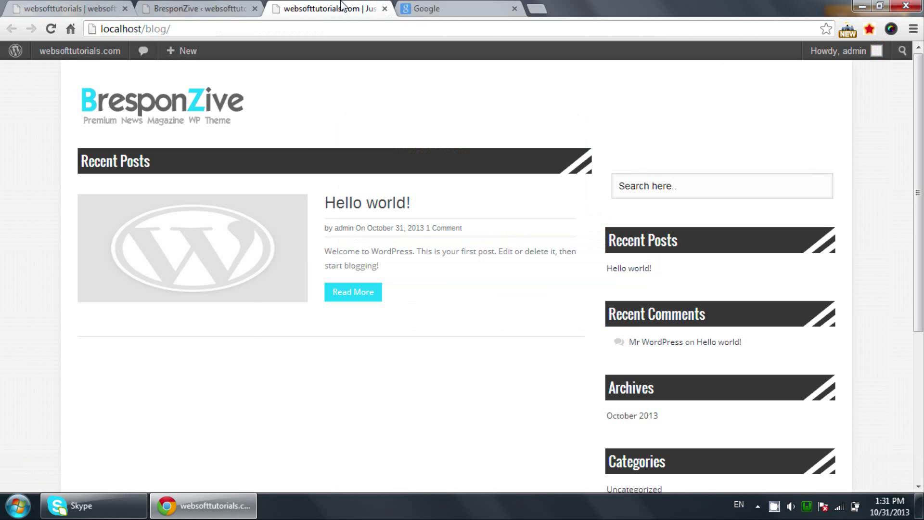
pyautogui.click(184, 6)
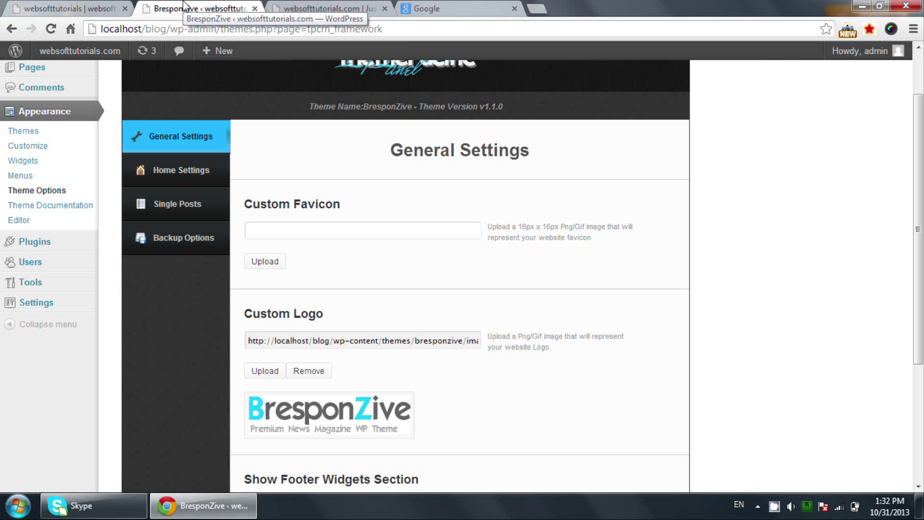
# Review the custom favicon, custom logo and footer widgets options in the General Settings
pyautogui.scroll(-1, 260, 206)
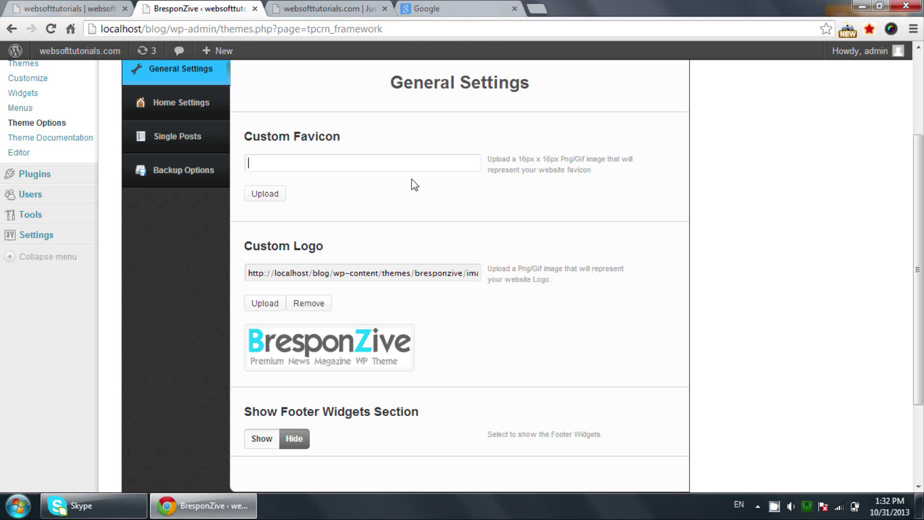
pyautogui.moveTo(411, 179); pyautogui.dragTo(533, 195)
pyautogui.click(533, 196)
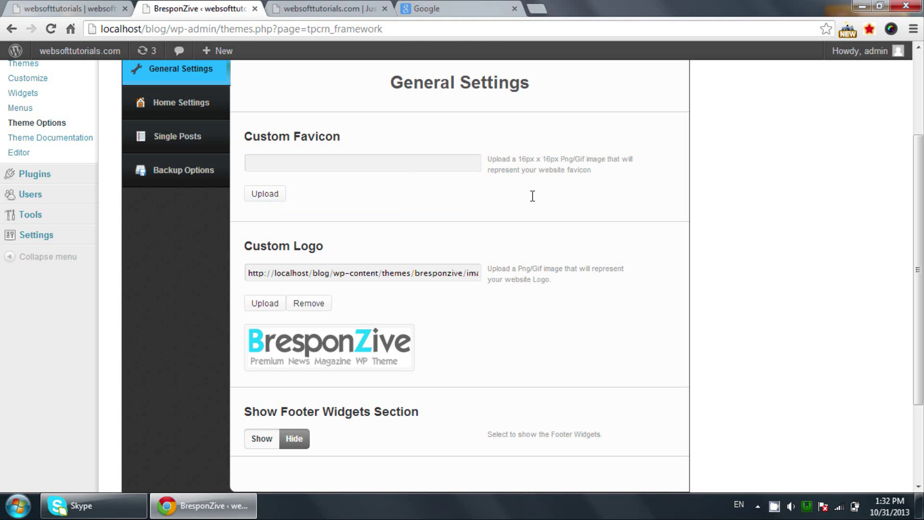
pyautogui.scroll(-3, 393, 197)
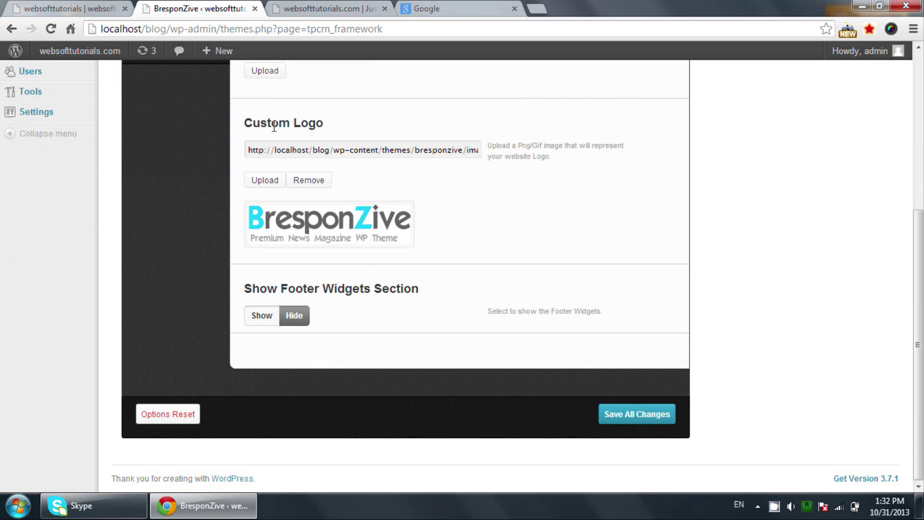
# Replace the theme's custom logo with the uploaded image file websofttutorials.png
pyautogui.click(316, 185)
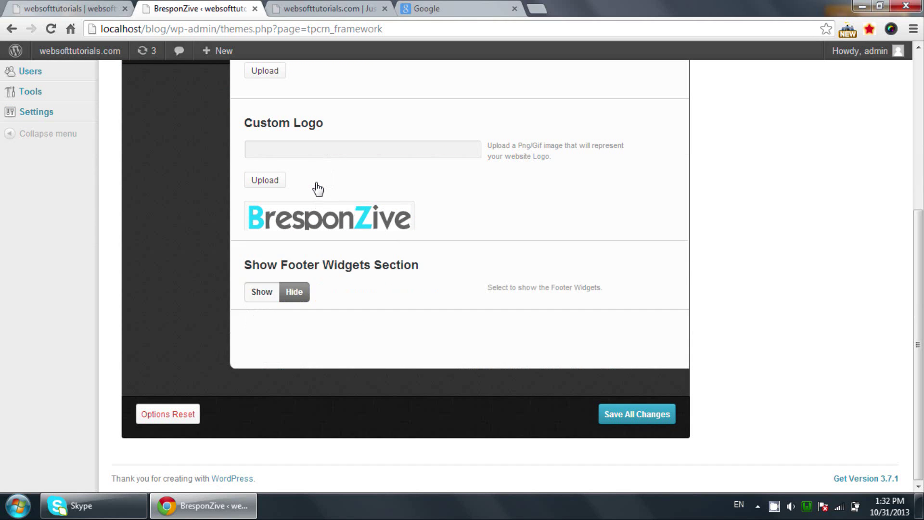
pyautogui.click(263, 179)
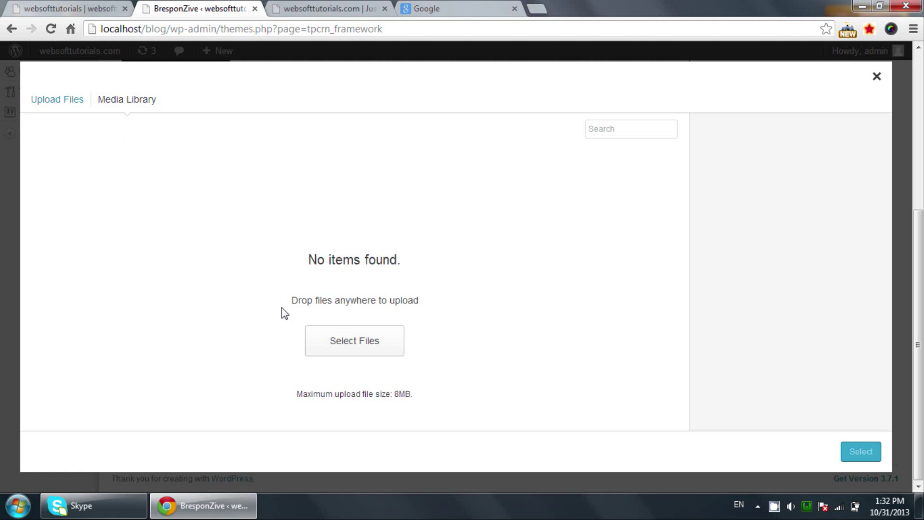
pyautogui.click(339, 341)
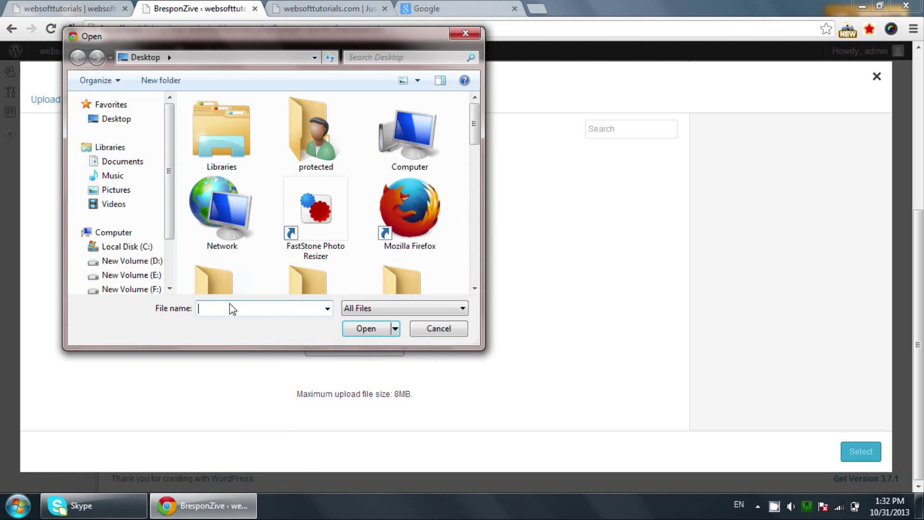
pyautogui.write('e')
pyautogui.press('BackSpace')
pyautogui.write('web')
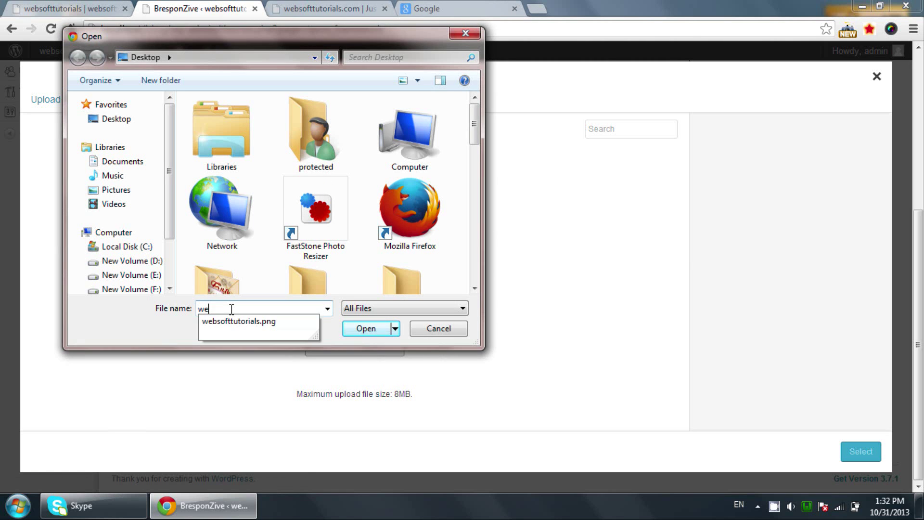
pyautogui.press('Down')
pyautogui.press('Return')
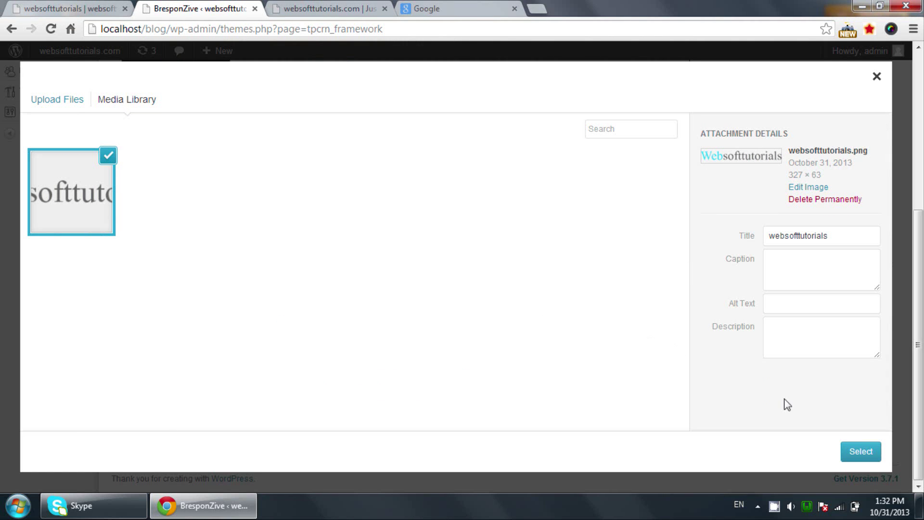
pyautogui.click(871, 452)
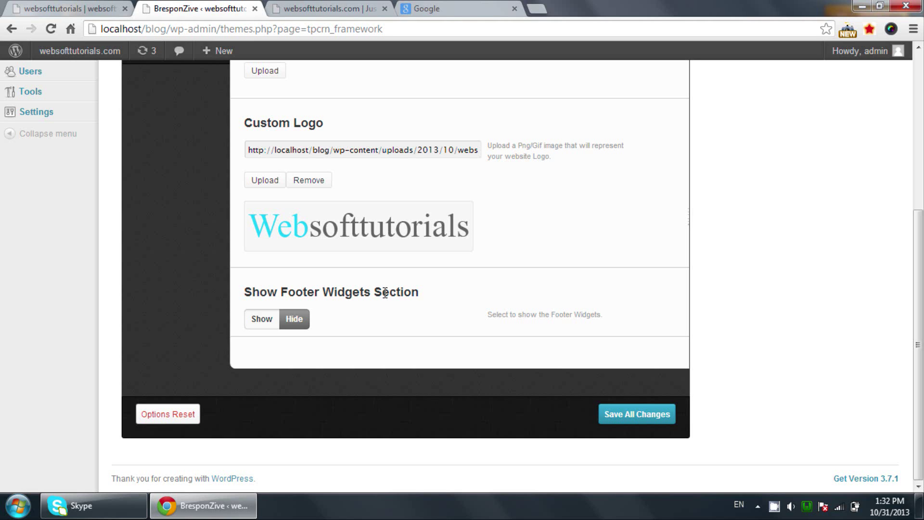
# Set the footer widgets section to Show and save all changes in the General Settings
pyautogui.click(260, 319)
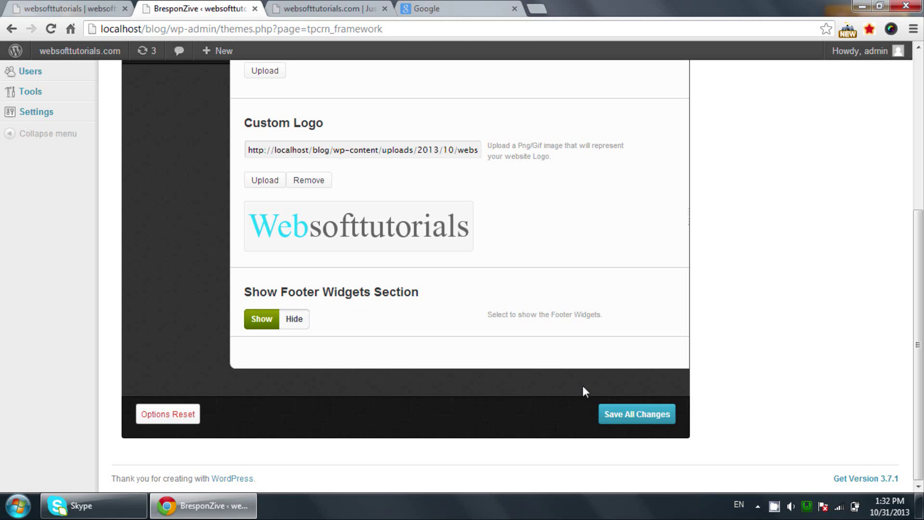
pyautogui.click(617, 414)
# Reload the blog's front page to check the custom logo, and return to the theme options
pyautogui.click(356, 6)
pyautogui.click(347, 27)
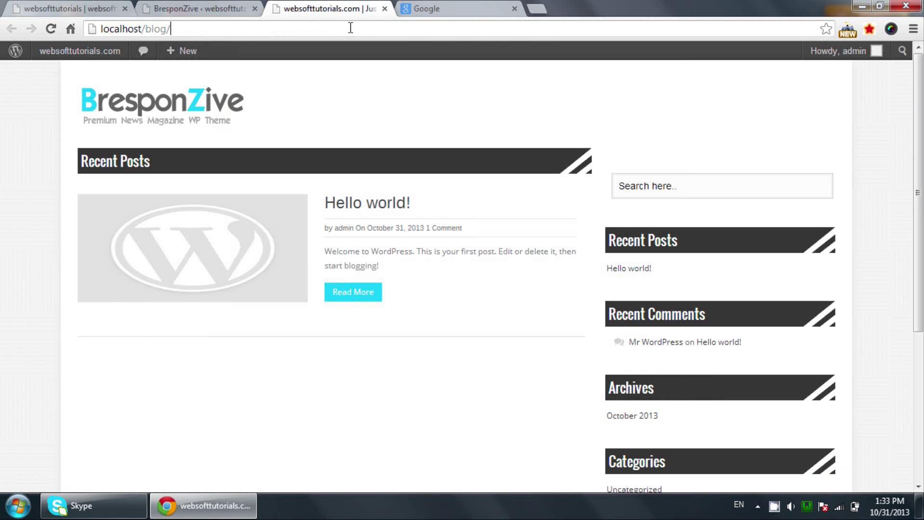
pyautogui.press('Return')
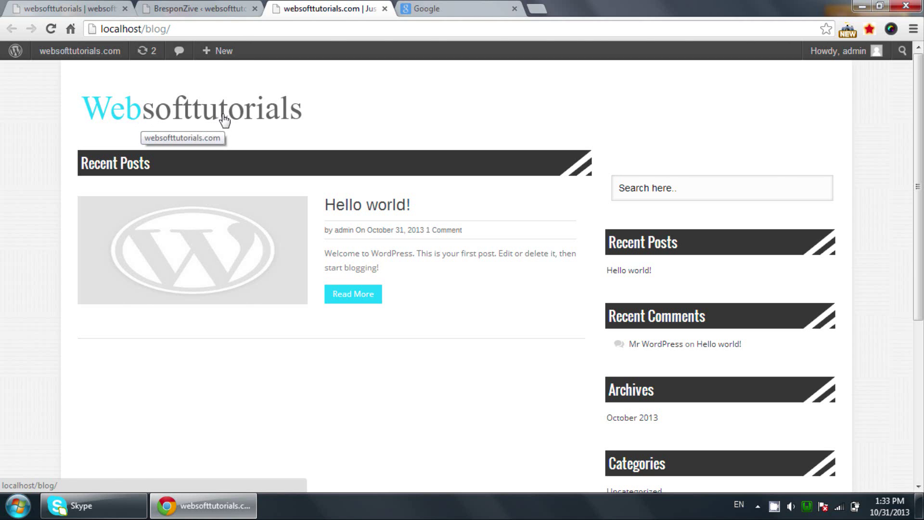
pyautogui.click(217, 7)
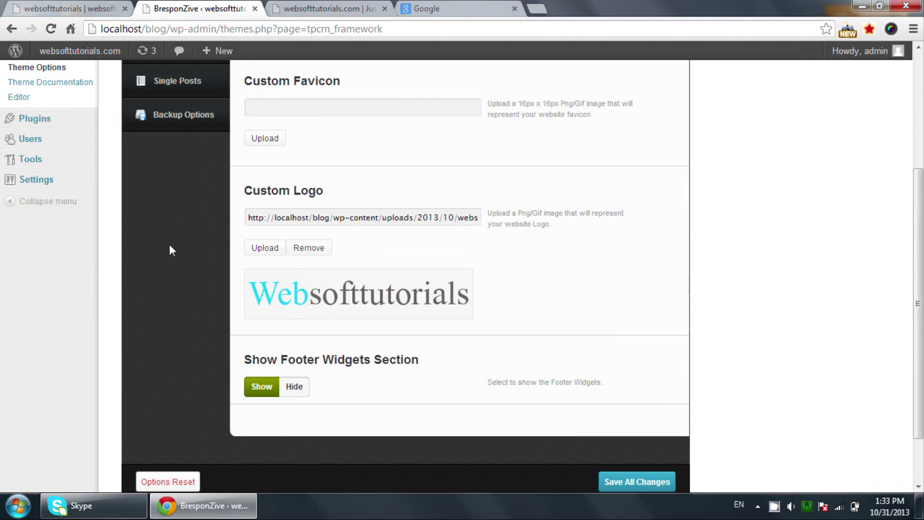
# In the Home Settings, turn on the HomePage Slider, leave its category at the default, and save all changes
pyautogui.scroll(2, 169, 244)
pyautogui.click(189, 121)
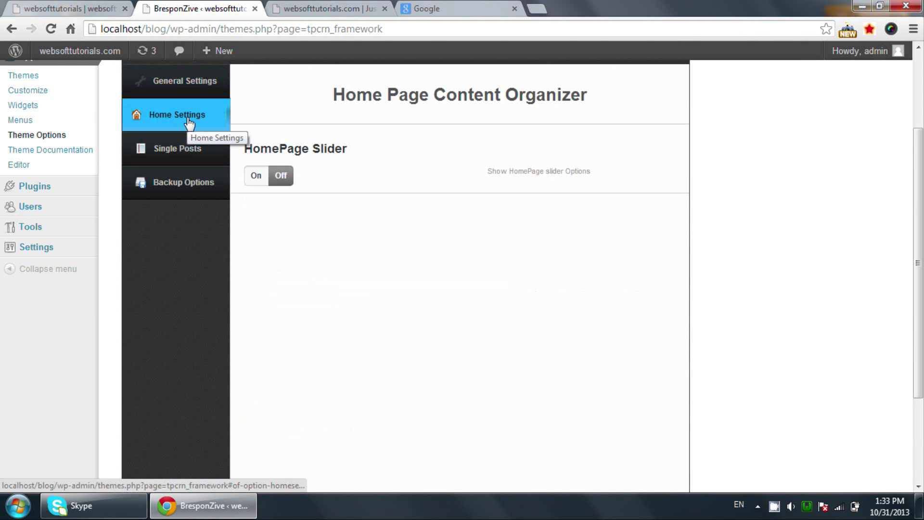
pyautogui.scroll(3, 290, 140)
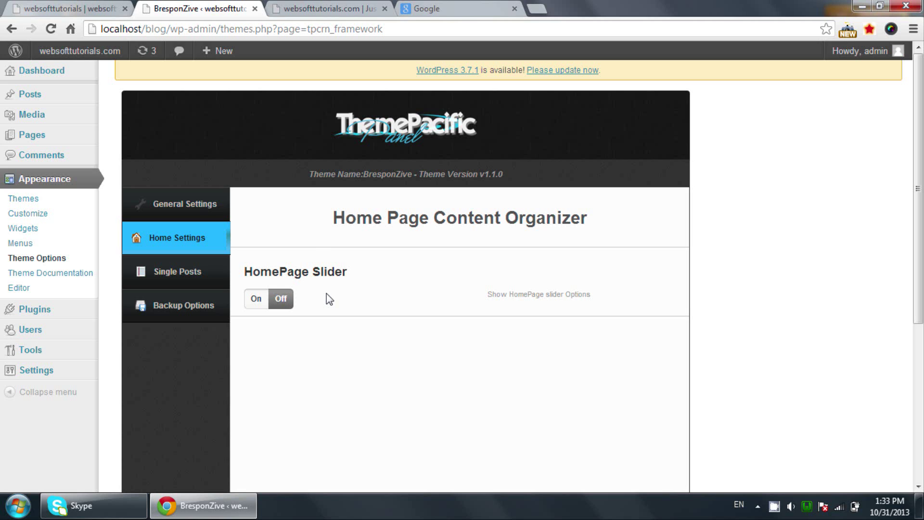
pyautogui.click(253, 301)
pyautogui.scroll(-2, 352, 299)
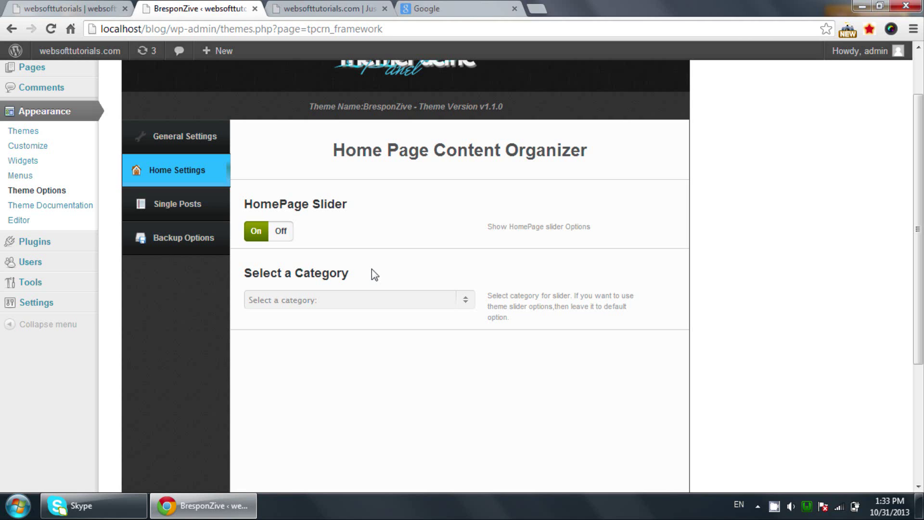
pyautogui.click(375, 305)
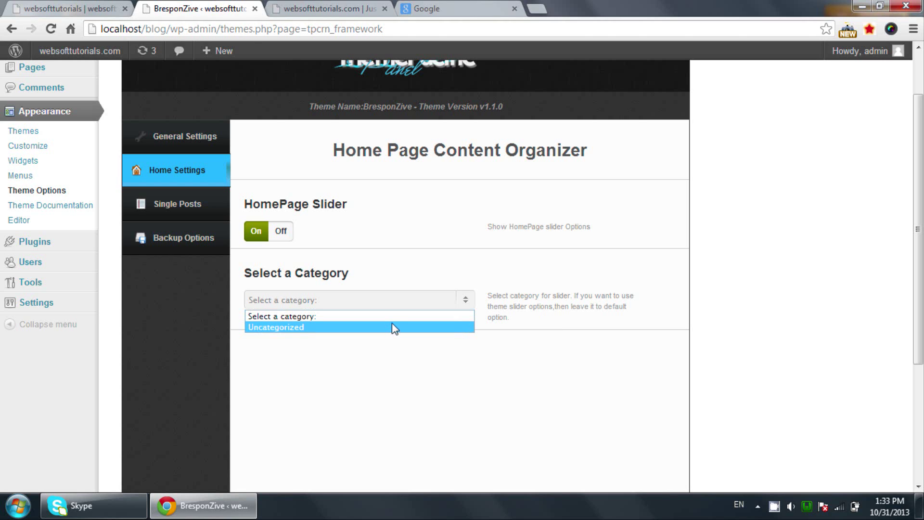
pyautogui.click(392, 349)
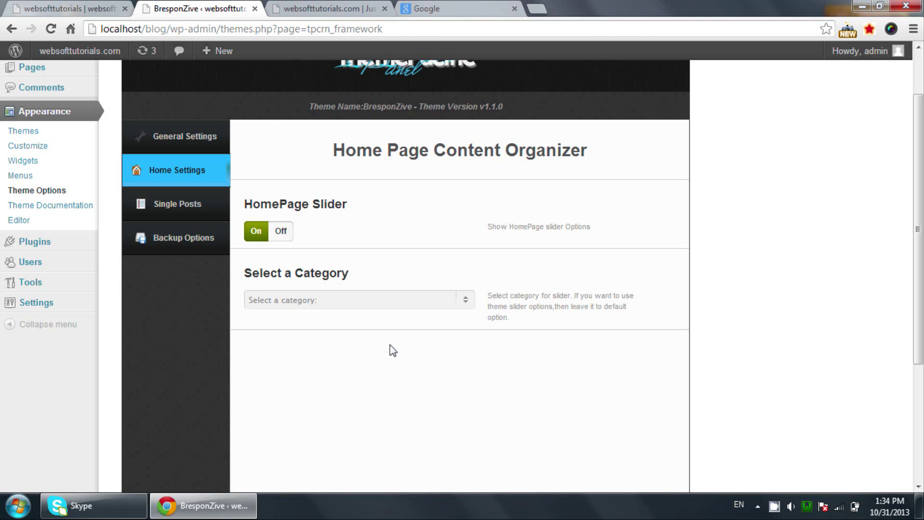
pyautogui.scroll(-3, 390, 345)
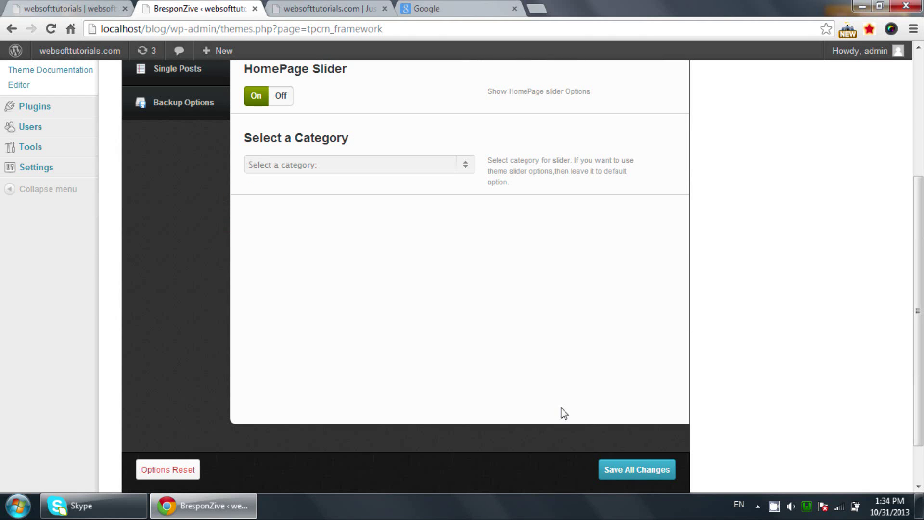
pyautogui.click(631, 471)
# Reload the blog's front page to check the home page slider, and return to the theme options
pyautogui.click(330, 8)
pyautogui.click(320, 29)
pyautogui.press('Return')
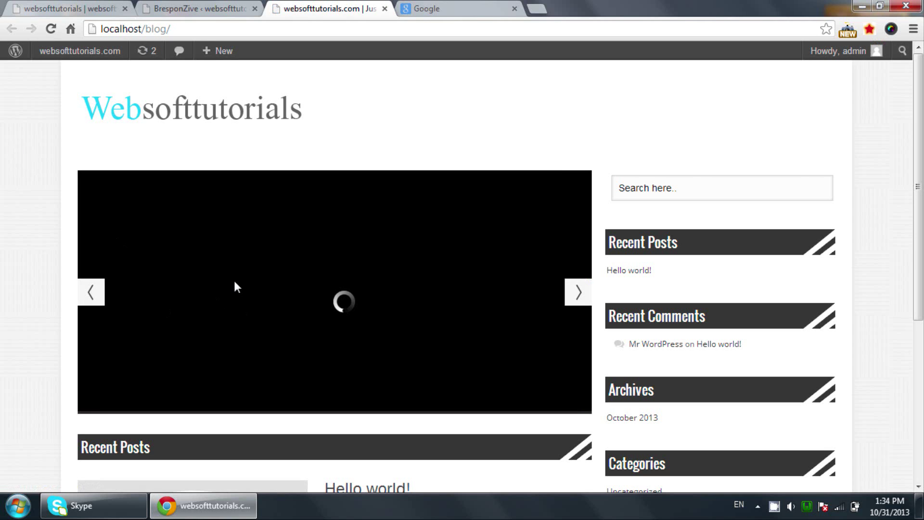
pyautogui.click(233, 7)
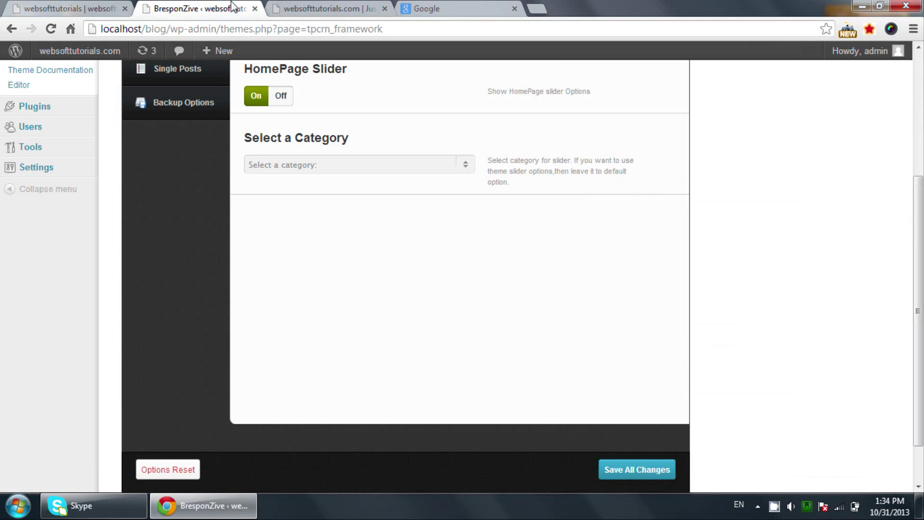
# In the Single Posts settings, turn on Show Breadcrumbs and save all changes
pyautogui.scroll(3, 247, 173)
pyautogui.click(192, 211)
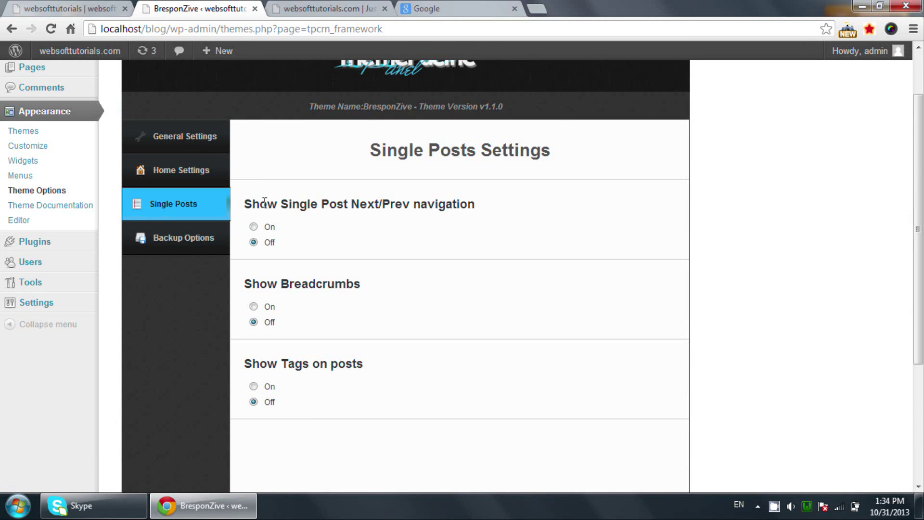
pyautogui.moveTo(244, 204); pyautogui.dragTo(468, 211)
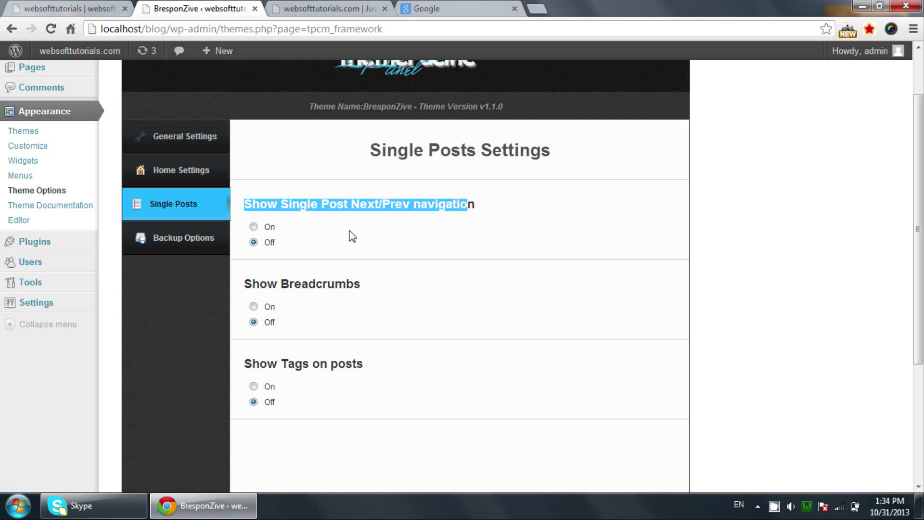
pyautogui.click(322, 232)
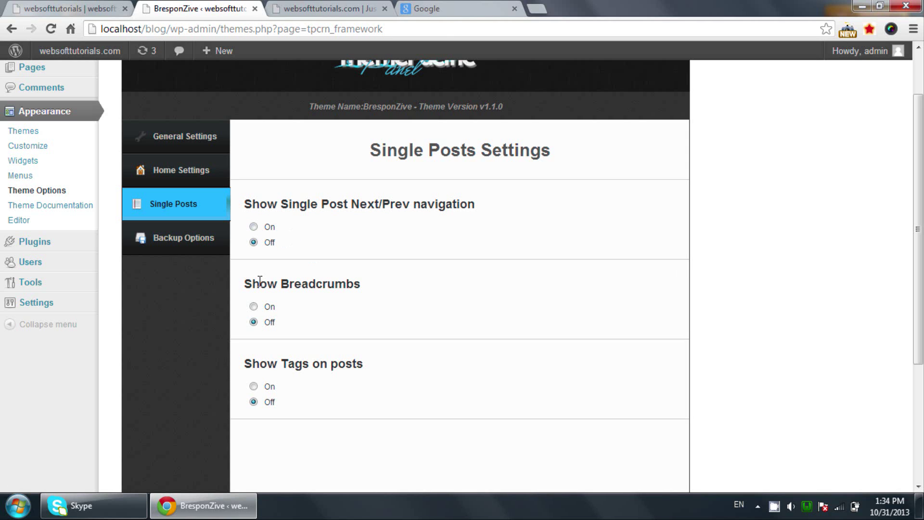
pyautogui.click(254, 307)
pyautogui.scroll(-3, 255, 311)
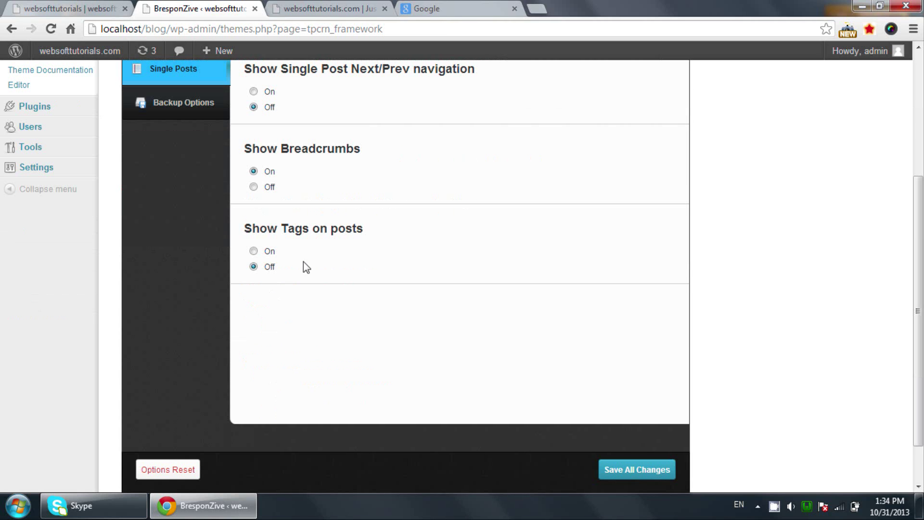
pyautogui.click(624, 471)
pyautogui.scroll(3, 405, 344)
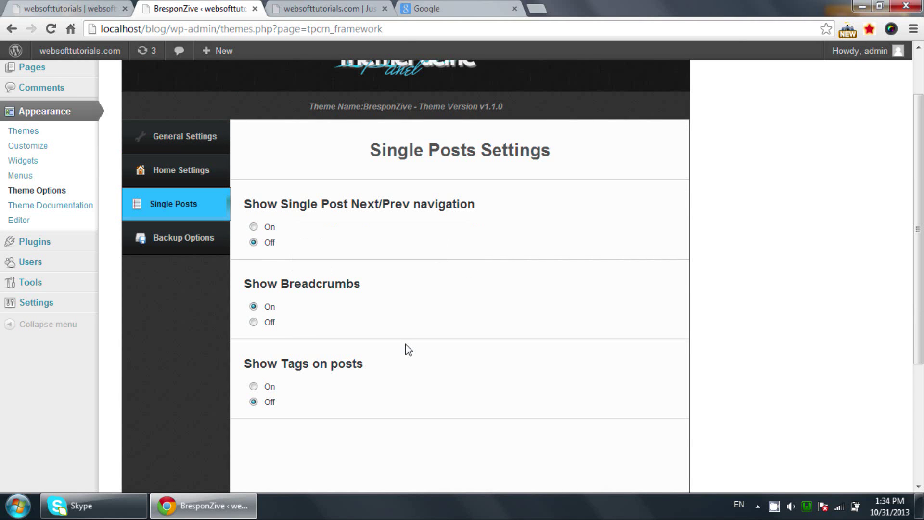
# Move the "Hello world!" post to the trash and delete it permanently
pyautogui.scroll(2, 406, 344)
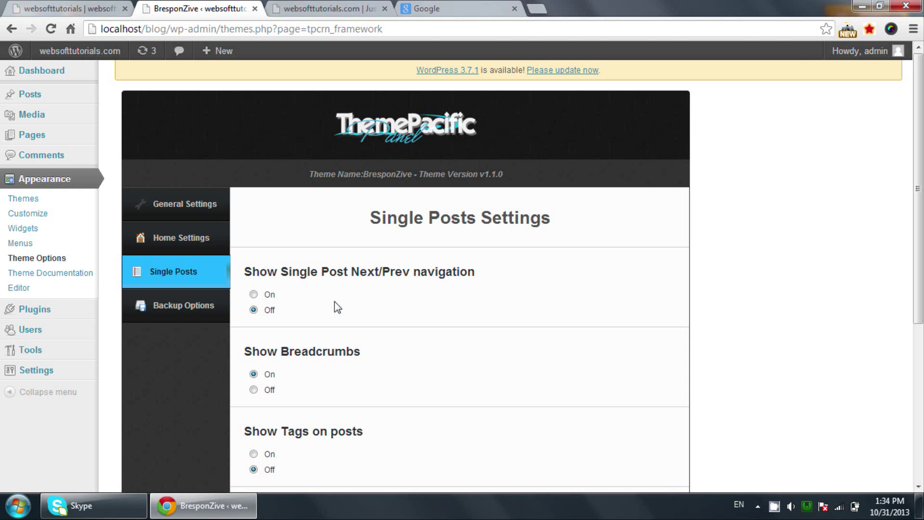
pyautogui.moveTo(65, 100)
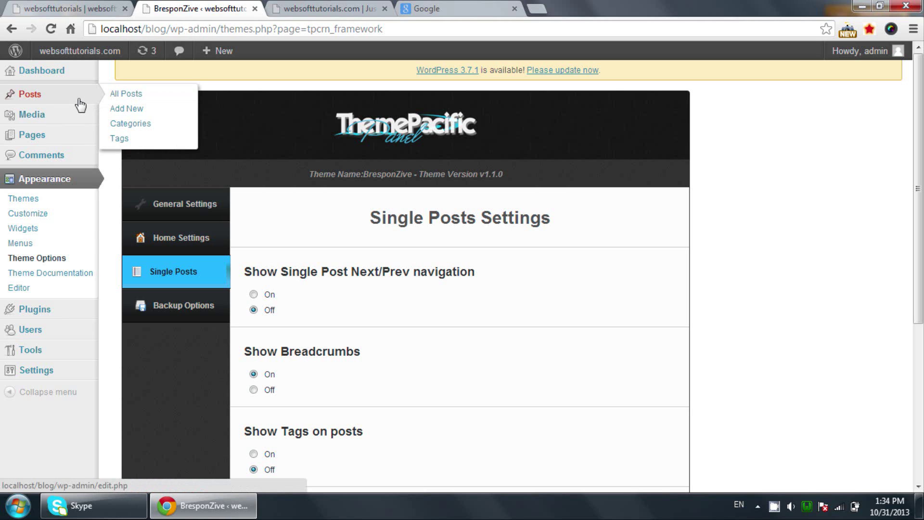
pyautogui.click(125, 95)
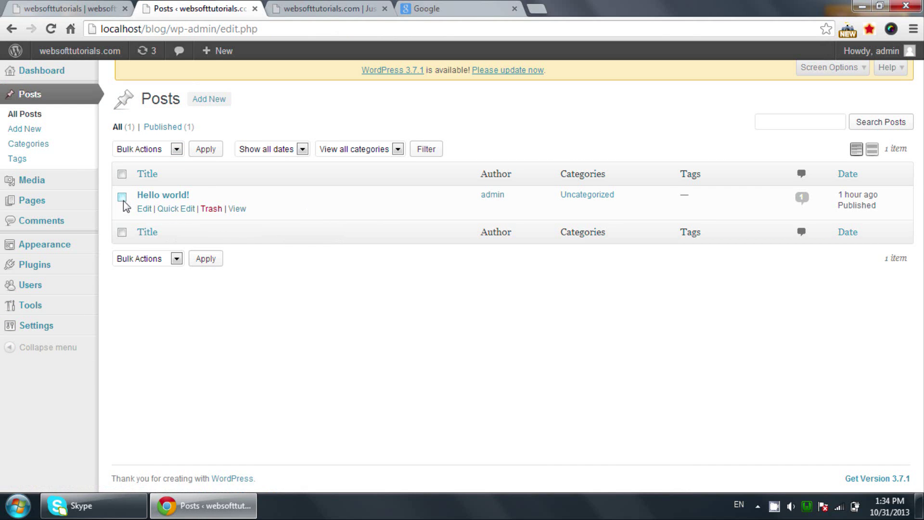
pyautogui.click(212, 215)
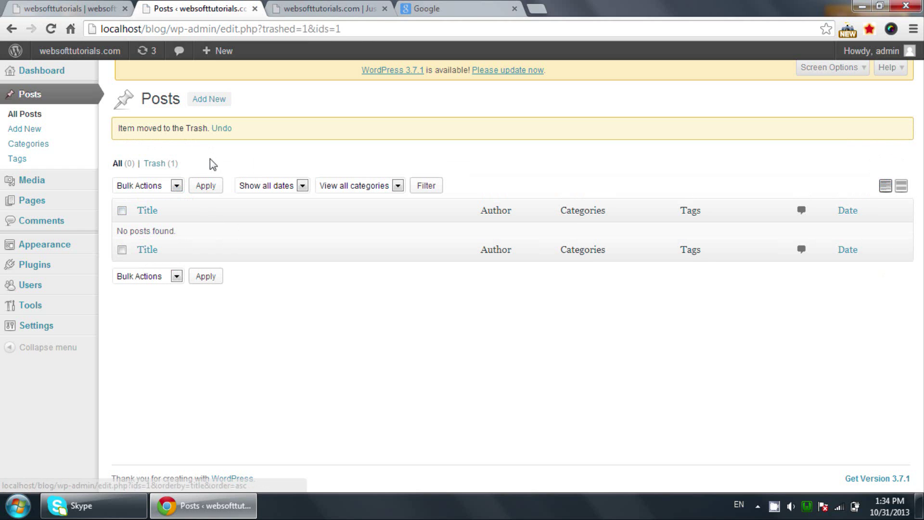
pyautogui.click(163, 164)
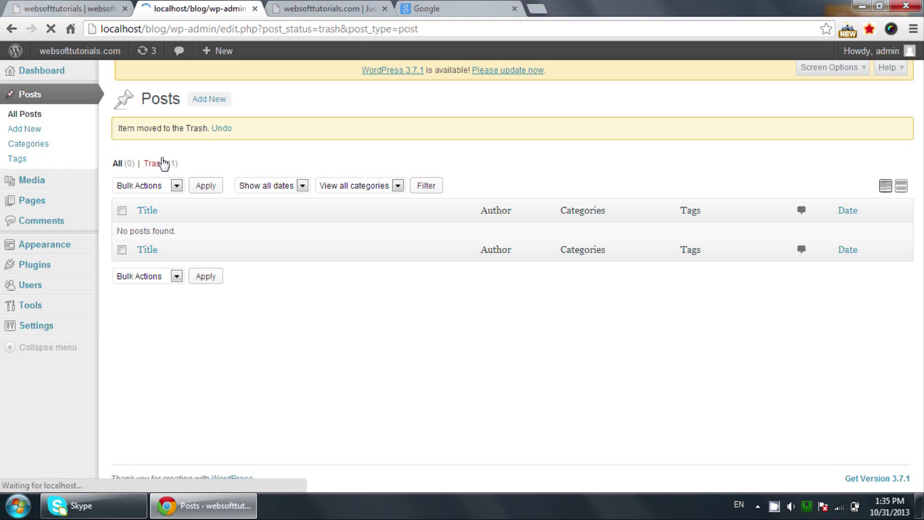
pyautogui.click(207, 210)
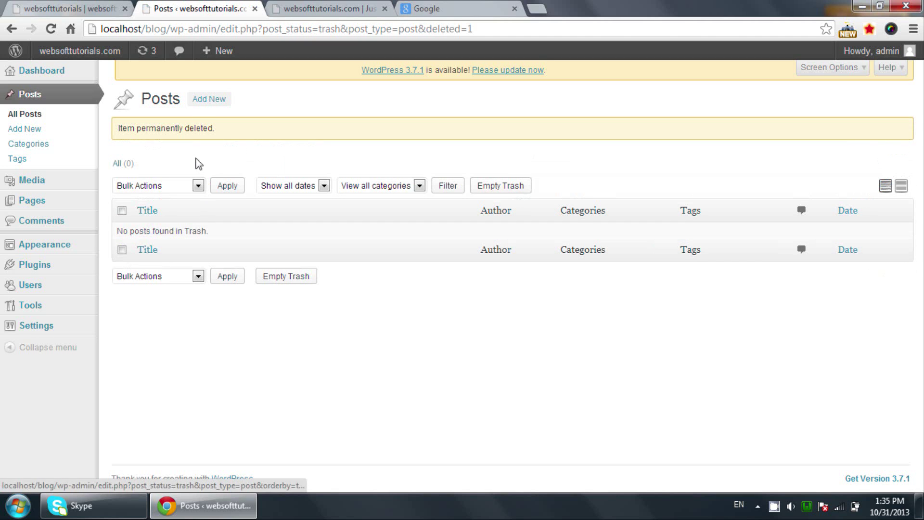
# Add a new post titled "Golf" with the body text "Lorem ipsum dolor sit amet."
pyautogui.click(198, 108)
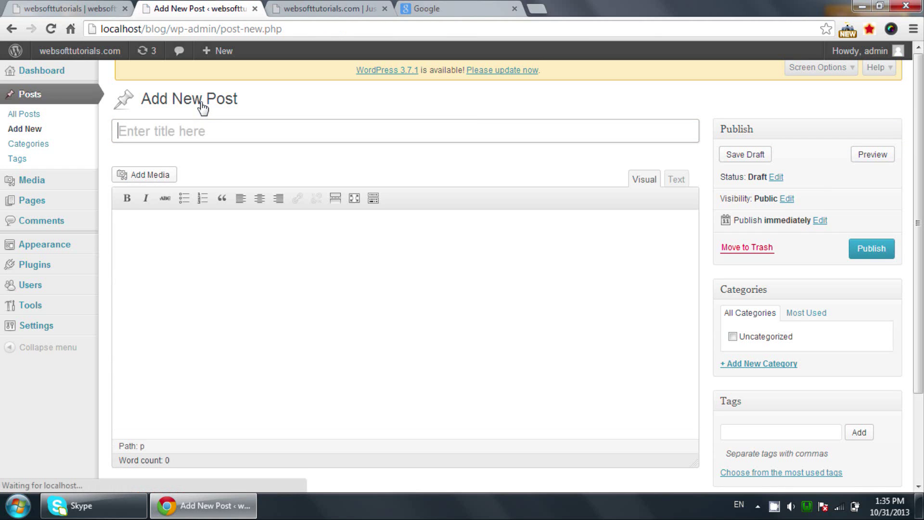
pyautogui.write('GOI')
pyautogui.press('BackSpace')
pyautogui.press('BackSpace')
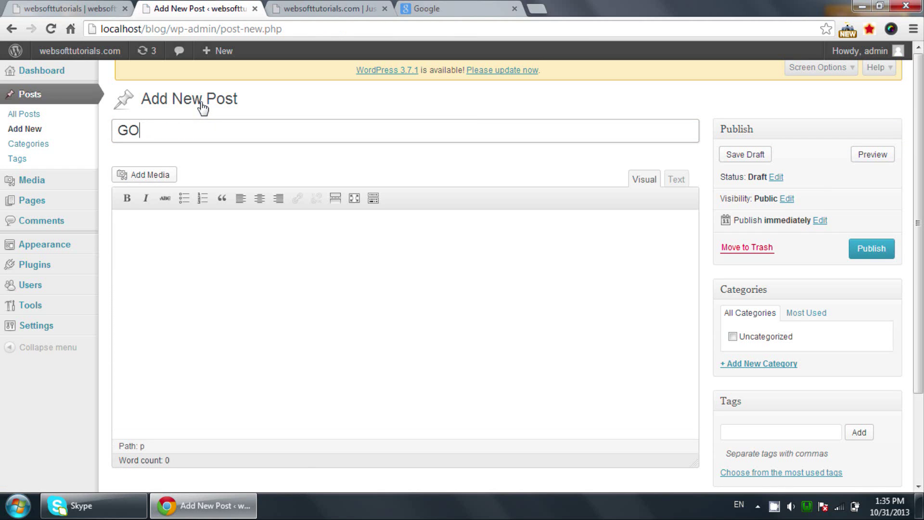
pyautogui.write('olf')
pyautogui.press('Tab')
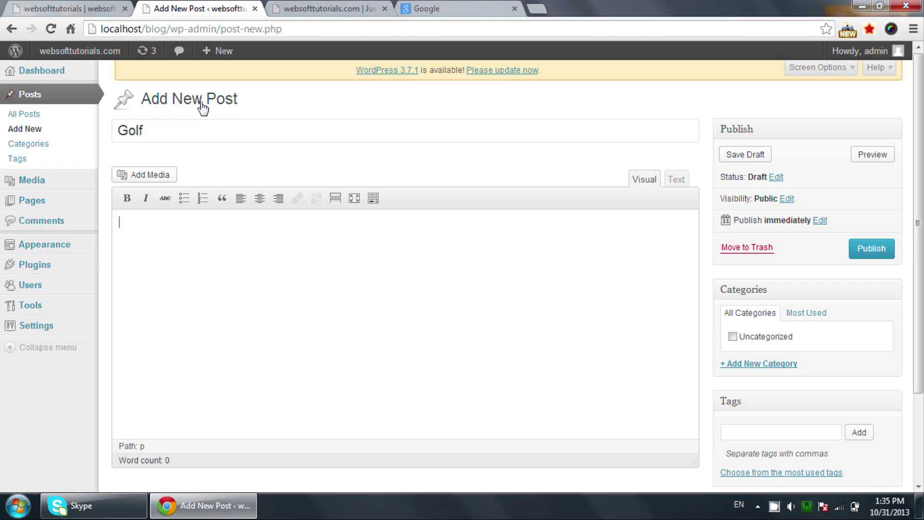
pyautogui.write('Lorem ')
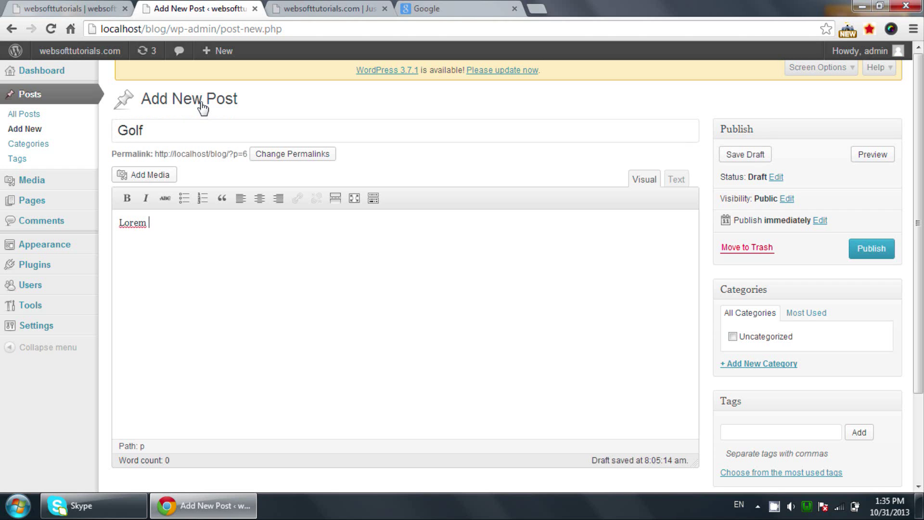
pyautogui.write('ipsum dolor sit am')
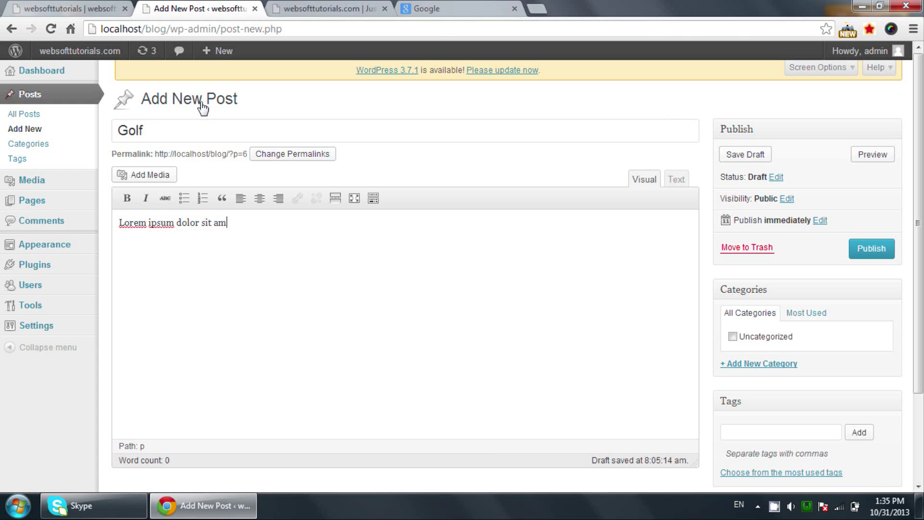
pyautogui.write('et. /')
pyautogui.press('BackSpace')
# Fill the Golf post's body by copying "Lorem ipsum dolor sit amet." and repeating it for about six lines
pyautogui.hotkey('shift', 'Left')
pyautogui.hotkey('shift', 'Left')
pyautogui.hotkey('shift', 'Left')
pyautogui.hotkey('shift', 'Left')
pyautogui.hotkey('shift', 'Left')
pyautogui.hotkey('shift', 'Left')
pyautogui.hotkey('shift', 'Left')
pyautogui.hotkey('shift', 'Left')
pyautogui.hotkey('shift', 'Left')
pyautogui.hotkey('shift', 'Left')
pyautogui.hotkey('shift', 'Left')
pyautogui.hotkey('shift', 'Left')
pyautogui.hotkey('shift', 'Left')
pyautogui.hotkey('shift', 'Left')
pyautogui.hotkey('shift', 'Left')
pyautogui.hotkey('shift', 'Left')
pyautogui.hotkey('shift', 'Left')
pyautogui.hotkey('shift', 'Left')
pyautogui.hotkey('shift', 'Left')
pyautogui.hotkey('shift', 'Left')
pyautogui.hotkey('shift', 'Left')
pyautogui.hotkey('shift', 'Left')
pyautogui.hotkey('shift', 'Left')
pyautogui.hotkey('shift', 'Left')
pyautogui.hotkey('shift', 'Left')
pyautogui.hotkey('shift', 'Left')
pyautogui.hotkey('shift', 'Left')
pyautogui.hotkey('shift', 'Left')
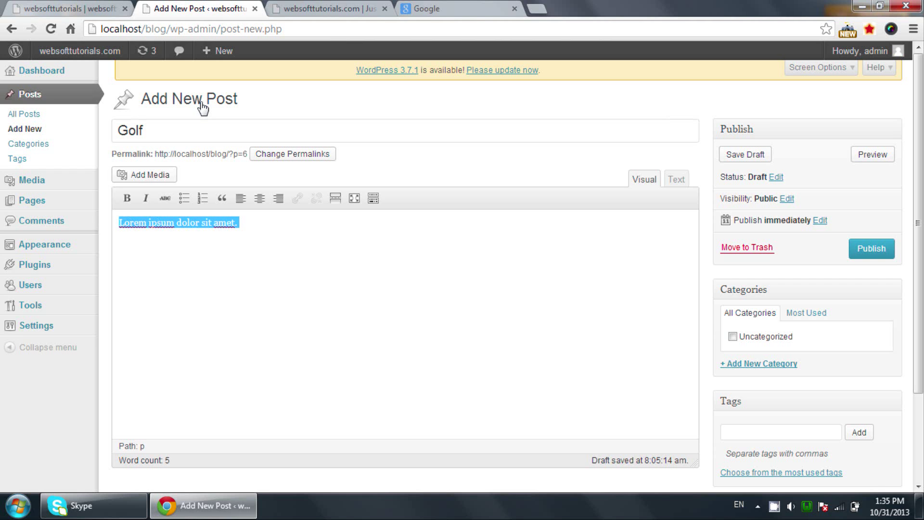
pyautogui.hotkey('ctrl', 'c')
pyautogui.press('End')
pyautogui.hotkey('ctrl', 'v')
pyautogui.hotkey('ctrl', 'v')
pyautogui.hotkey('ctrl', 'v')
pyautogui.hotkey('ctrl', 'v')
pyautogui.hotkey('ctrl', 'v')
pyautogui.hotkey('ctrl', 'v')
pyautogui.hotkey('ctrl', 'v')
pyautogui.hotkey('ctrl', 'v')
pyautogui.hotkey('ctrl', 'v')
pyautogui.hotkey('ctrl', 'v')
pyautogui.hotkey('ctrl', 'v')
pyautogui.hotkey('ctrl', 'v')
pyautogui.hotkey('ctrl', 'v')
pyautogui.hotkey('ctrl', 'v')
pyautogui.hotkey('ctrl', 'v')
pyautogui.hotkey('ctrl', 'v')
pyautogui.hotkey('ctrl', 'v')
pyautogui.hotkey('ctrl', 'v')
pyautogui.hotkey('ctrl', 'v')
pyautogui.hotkey('ctrl', 'v')
pyautogui.hotkey('ctrl', 'v')
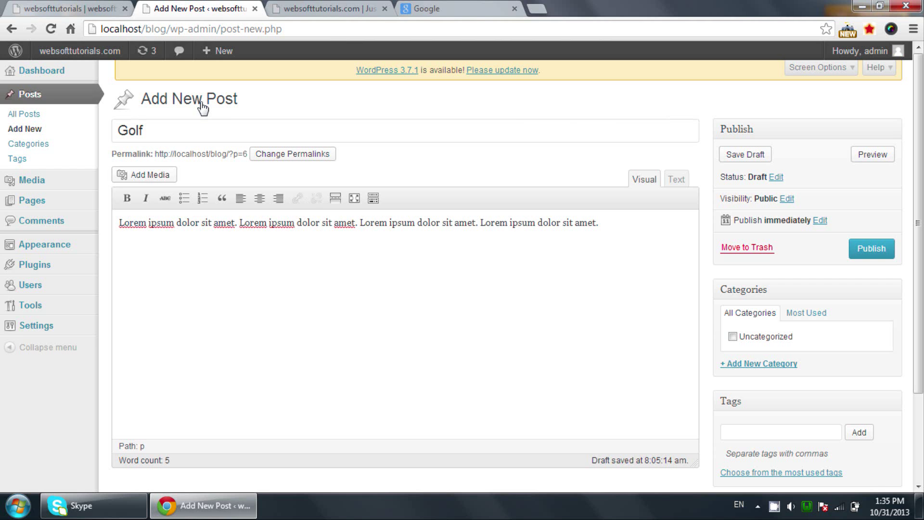
# Create the new categories "sports" and "golf" and assign both to the Golf post
pyautogui.scroll(-3, 483, 195)
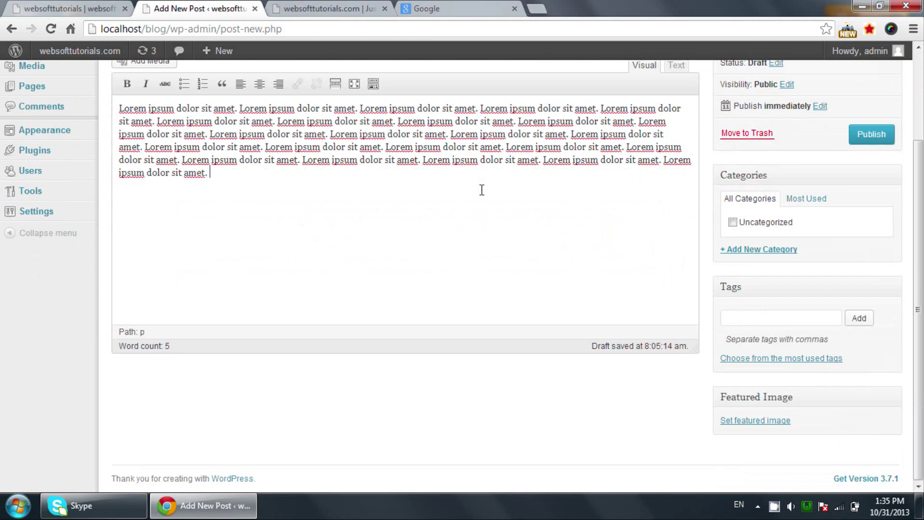
pyautogui.click(752, 252)
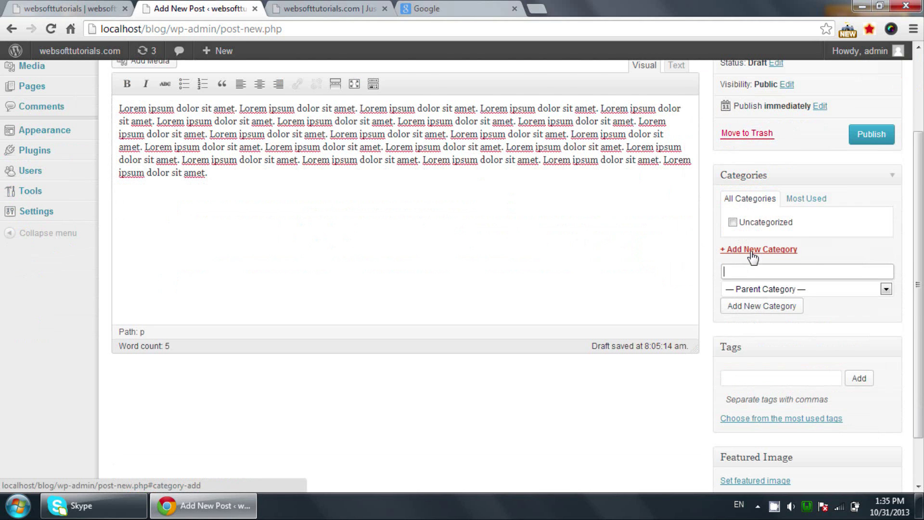
pyautogui.scroll(-2, 751, 263)
pyautogui.write('sports')
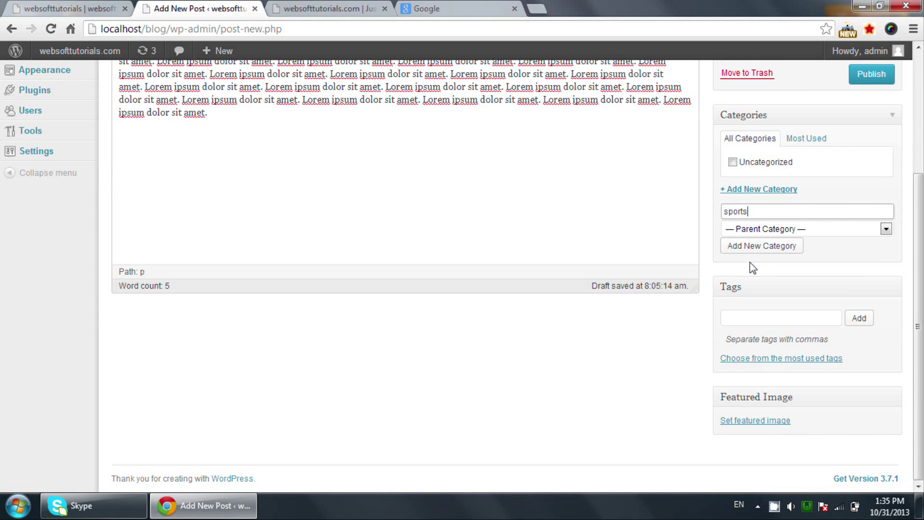
pyautogui.click(764, 254)
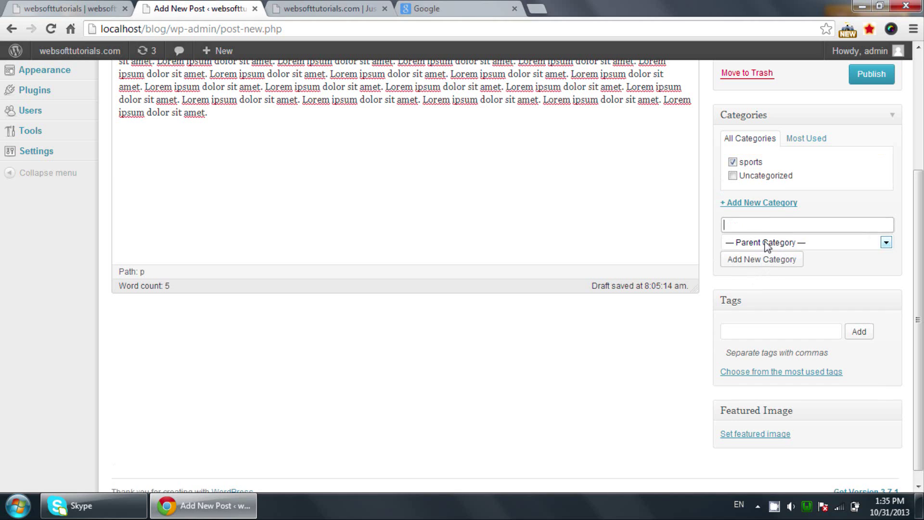
pyautogui.write('golf')
pyautogui.click(759, 262)
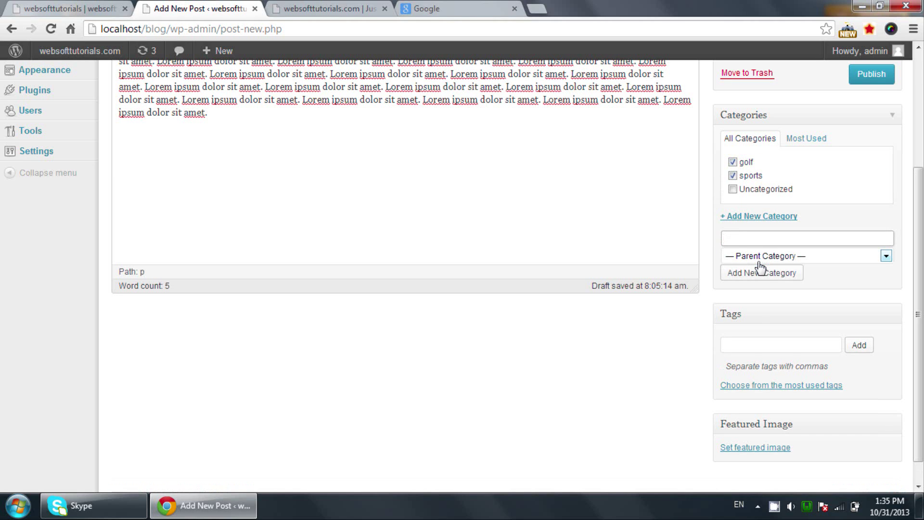
# Add the tag "golf news" to the Golf post
pyautogui.click(765, 340)
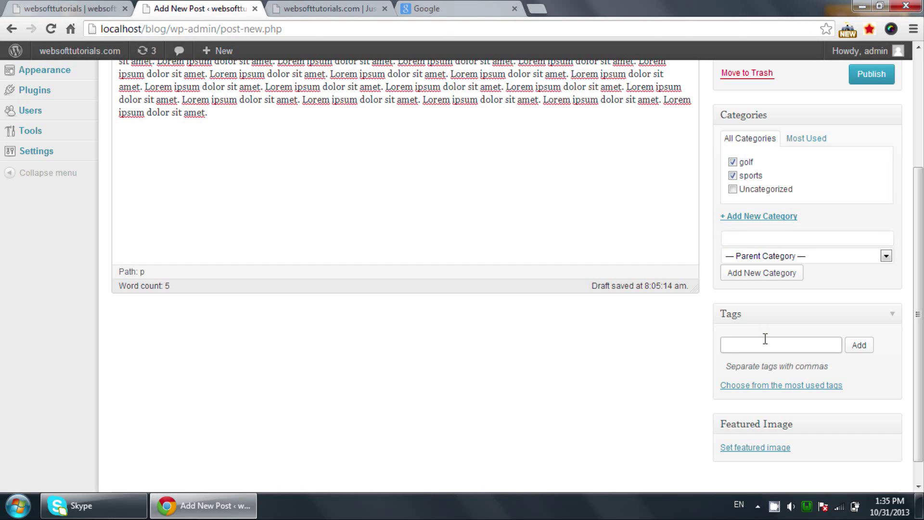
pyautogui.write('golf news')
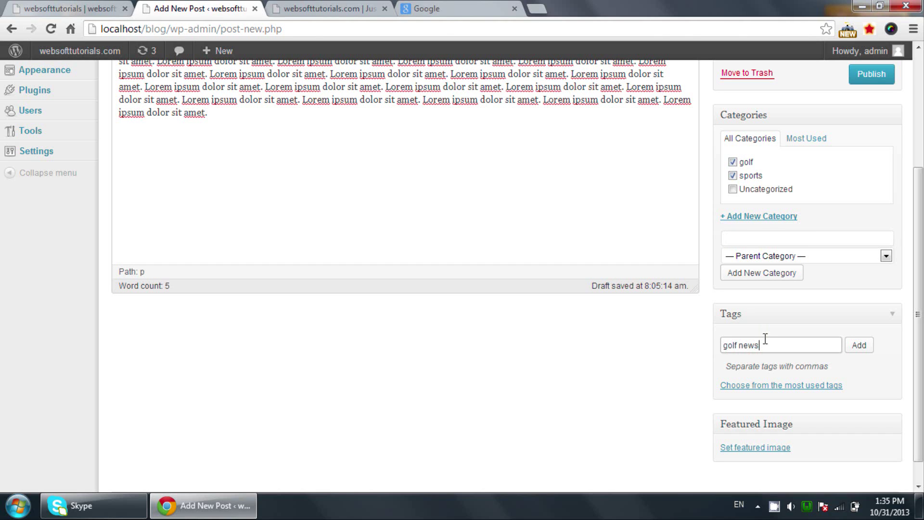
pyautogui.click(869, 352)
# Upload golf.jpg as the Golf post's featured image and publish the post
pyautogui.scroll(-1, 611, 370)
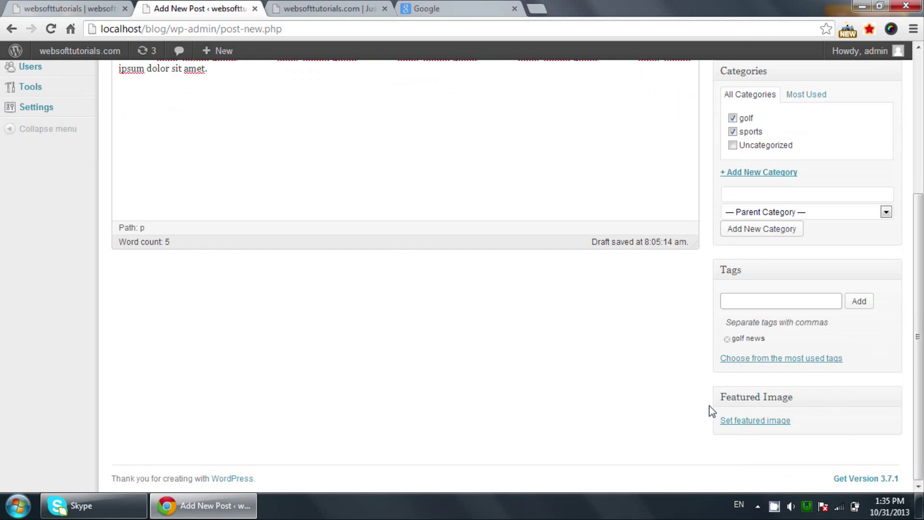
pyautogui.click(736, 421)
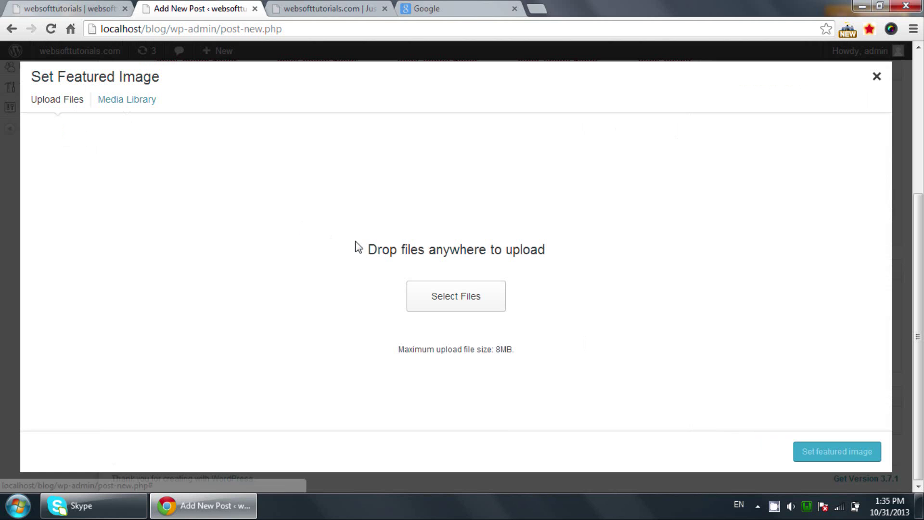
pyautogui.click(449, 303)
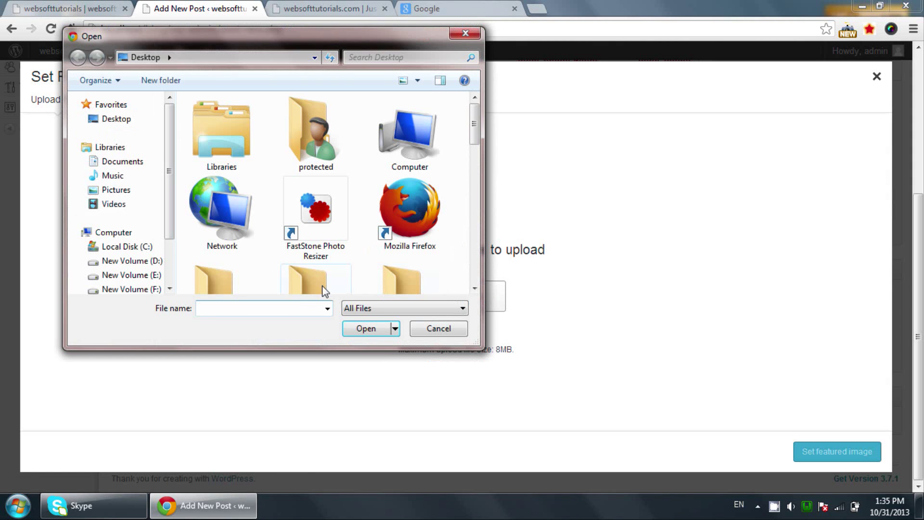
pyautogui.write('golf')
pyautogui.press('Return')
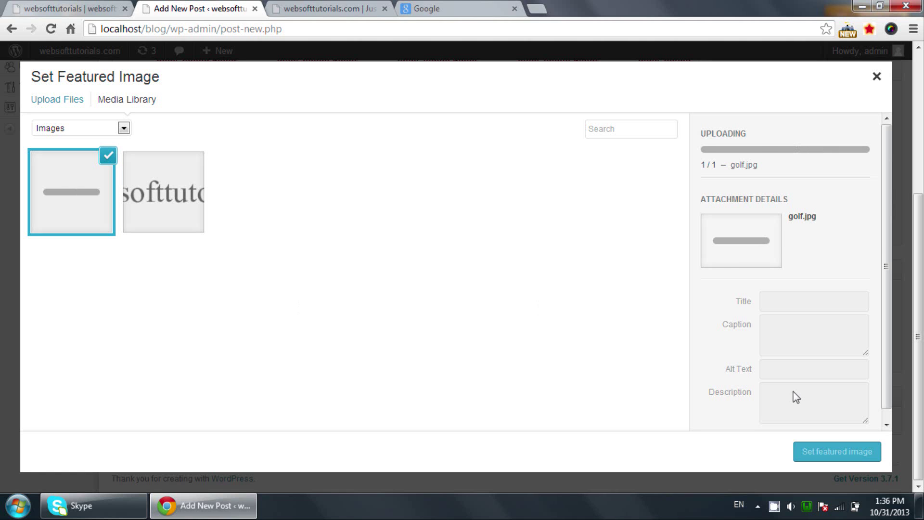
pyautogui.click(825, 454)
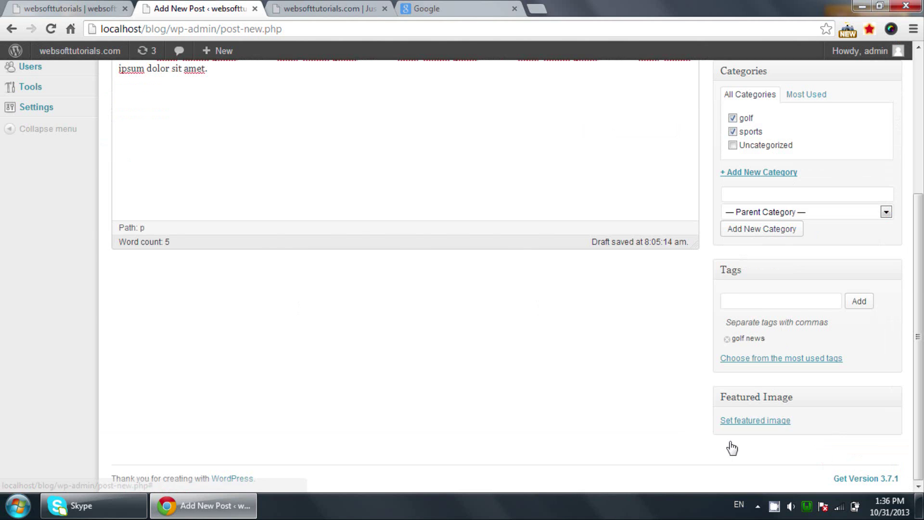
pyautogui.scroll(5, 728, 443)
pyautogui.click(870, 255)
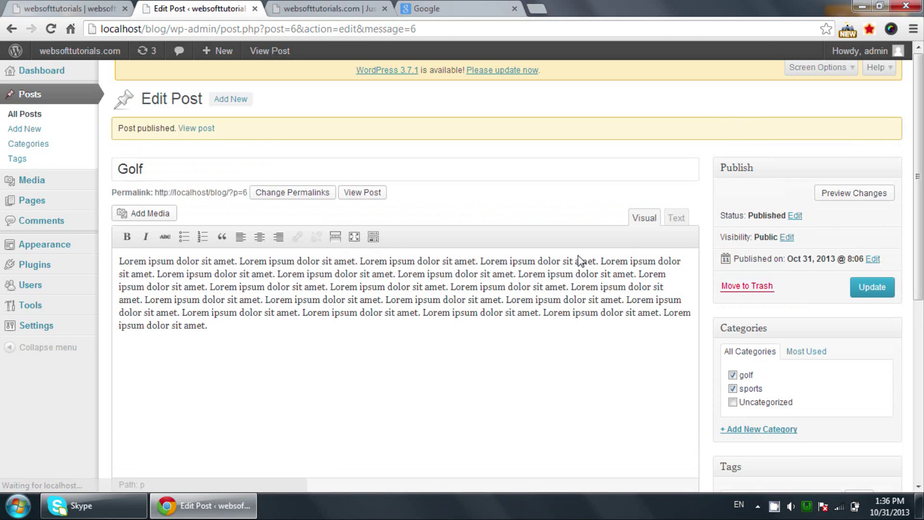
# In the theme options' Home Settings, set the home page slider's category to sports and save all changes
pyautogui.moveTo(72, 243)
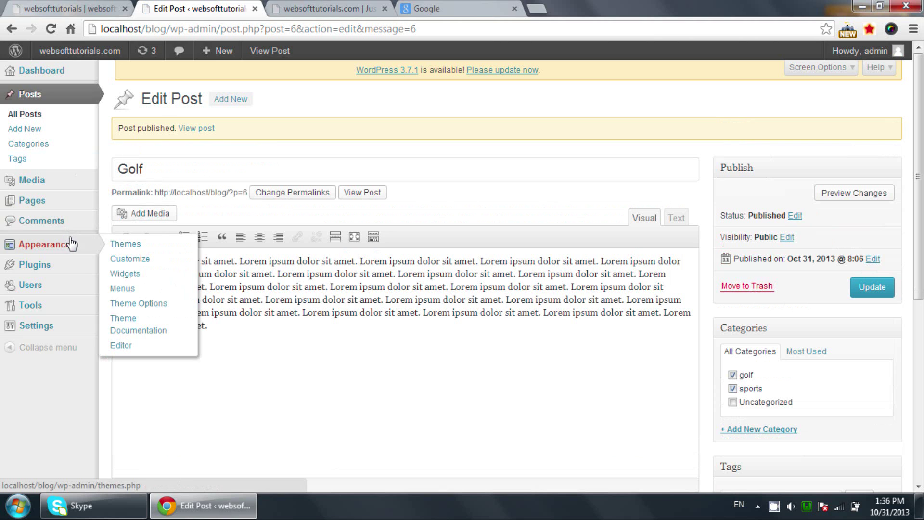
pyautogui.click(134, 303)
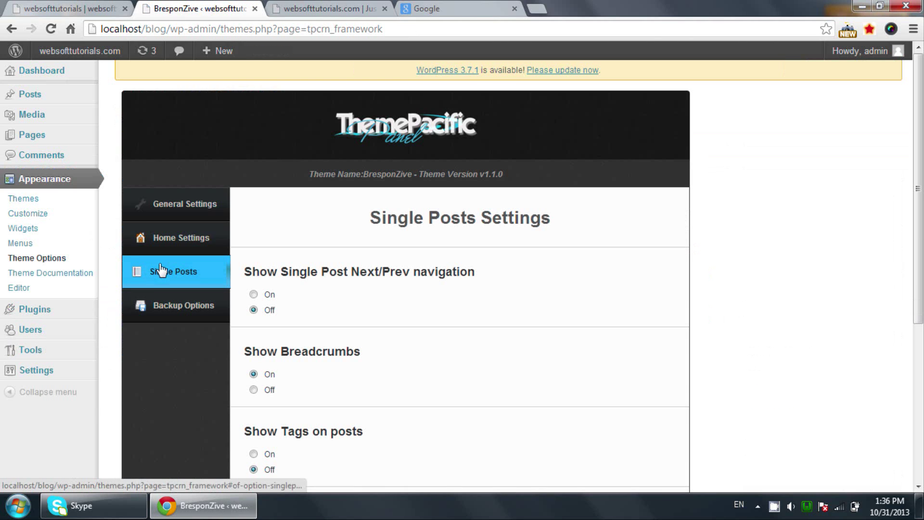
pyautogui.click(191, 236)
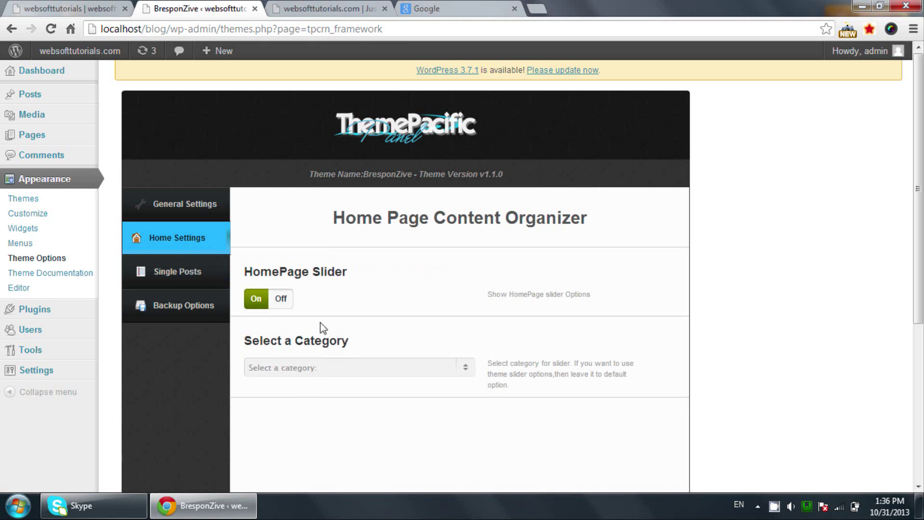
pyautogui.click(335, 368)
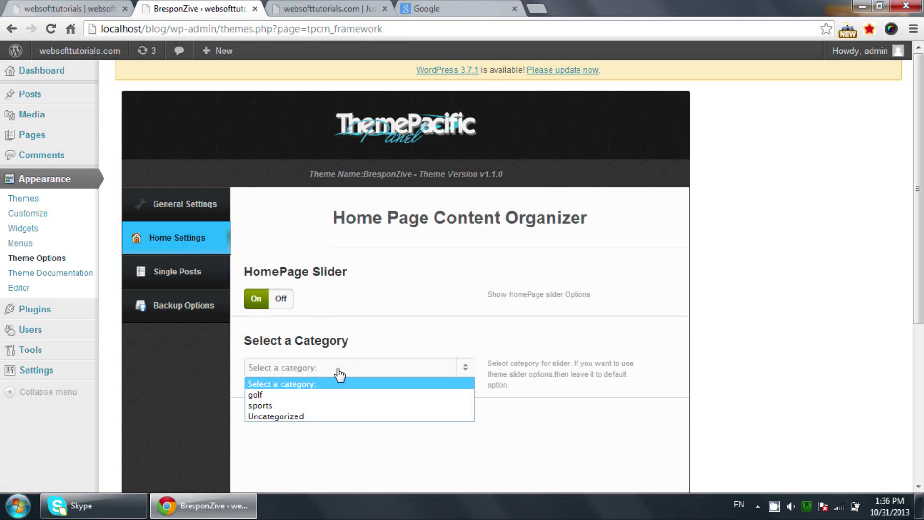
pyautogui.click(337, 406)
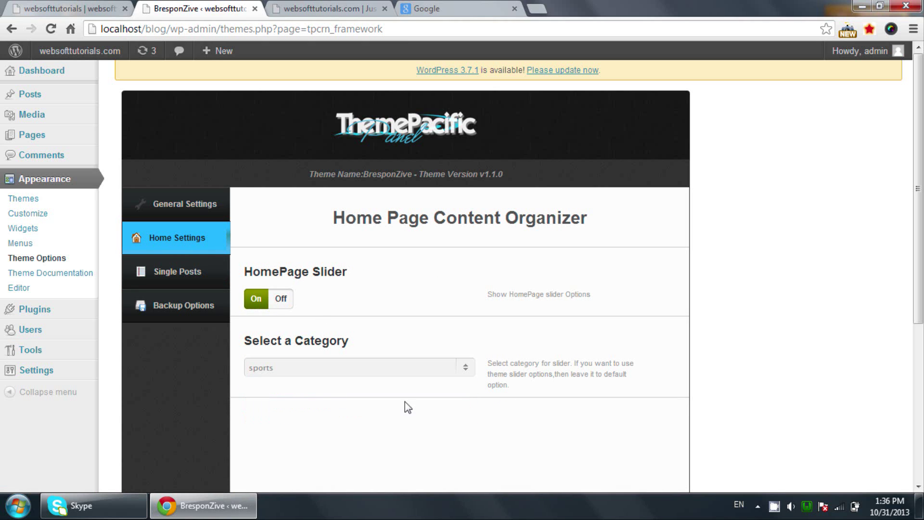
pyautogui.scroll(-5, 406, 402)
pyautogui.click(629, 413)
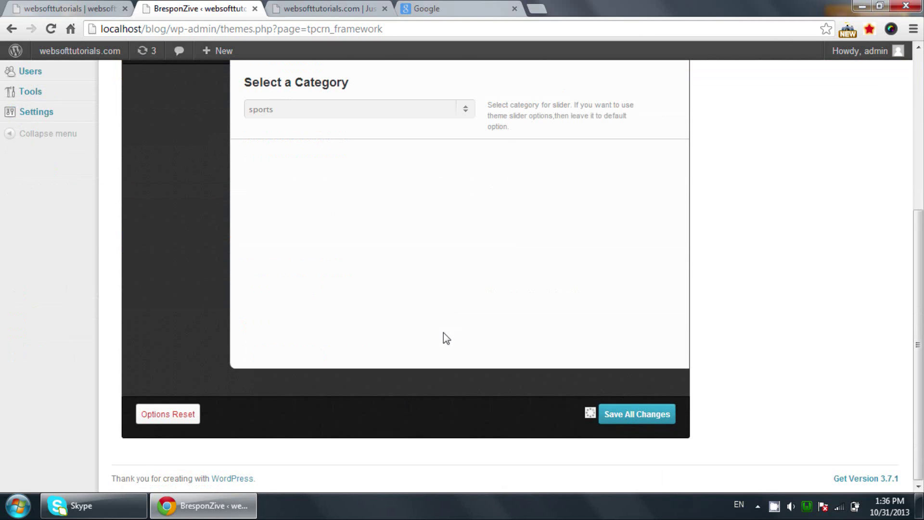
# Reload the blog's front page and check its slider against the category chosen in the theme options
pyautogui.click(344, 25)
pyautogui.click(340, 12)
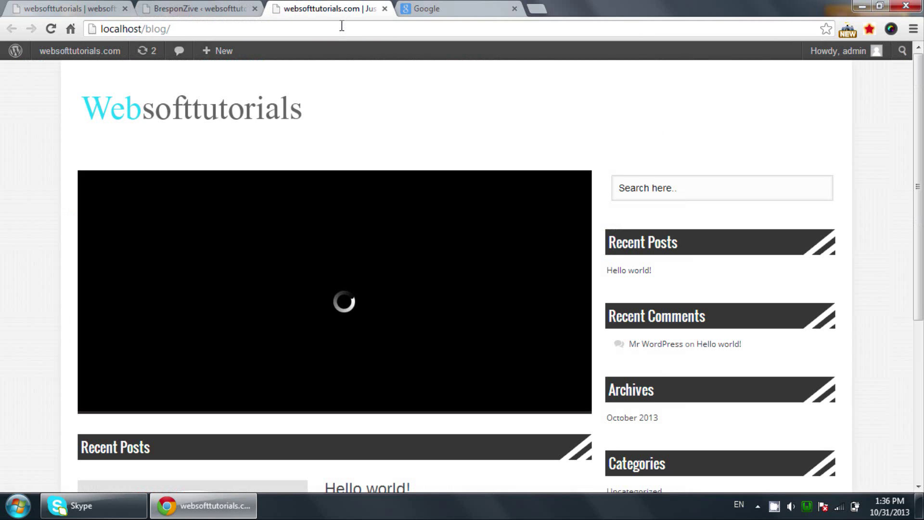
pyautogui.click(342, 25)
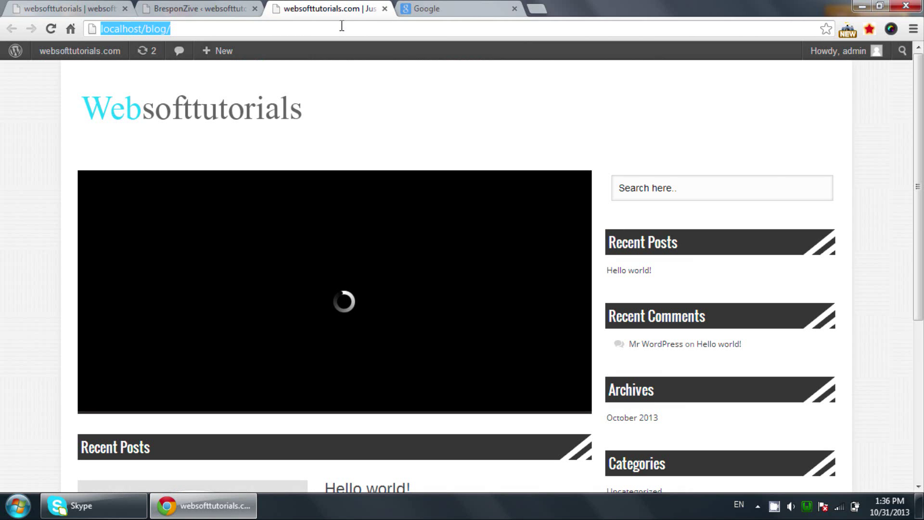
pyautogui.press('Return')
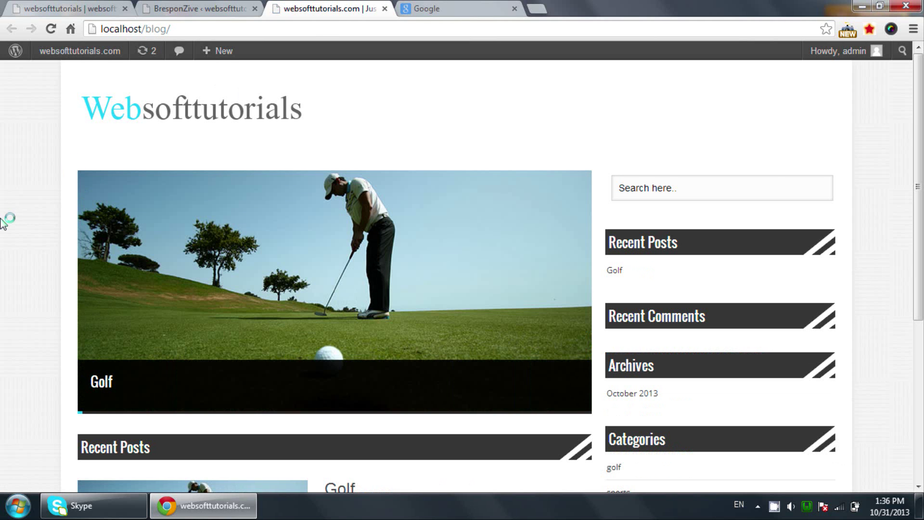
pyautogui.click(201, 9)
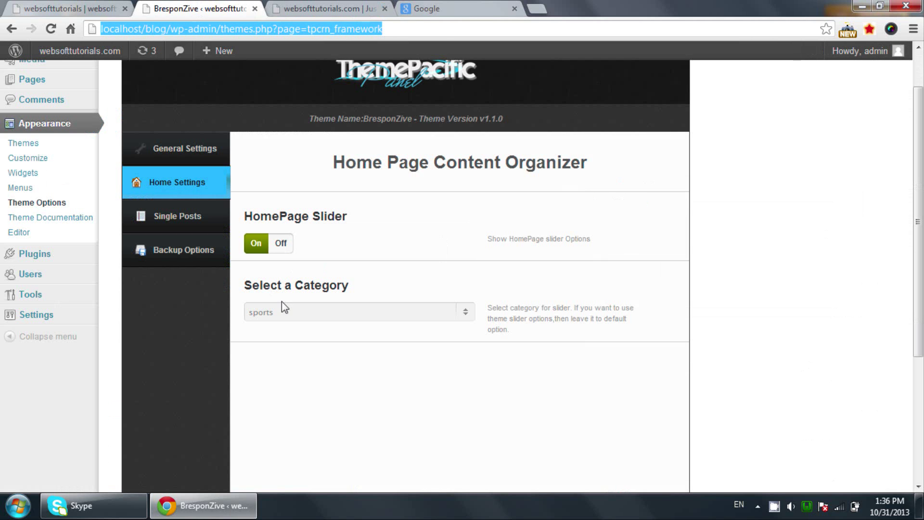
pyautogui.click(332, 8)
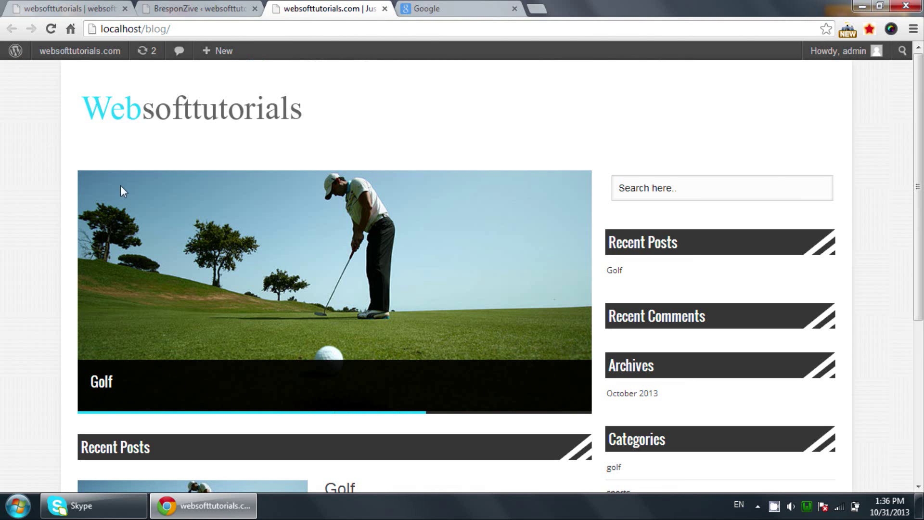
# Add a new post titled "Bike Racing" and fill its body with about five lines of the copied "Lorem ipsum dolor sit amet." text
pyautogui.click(200, 9)
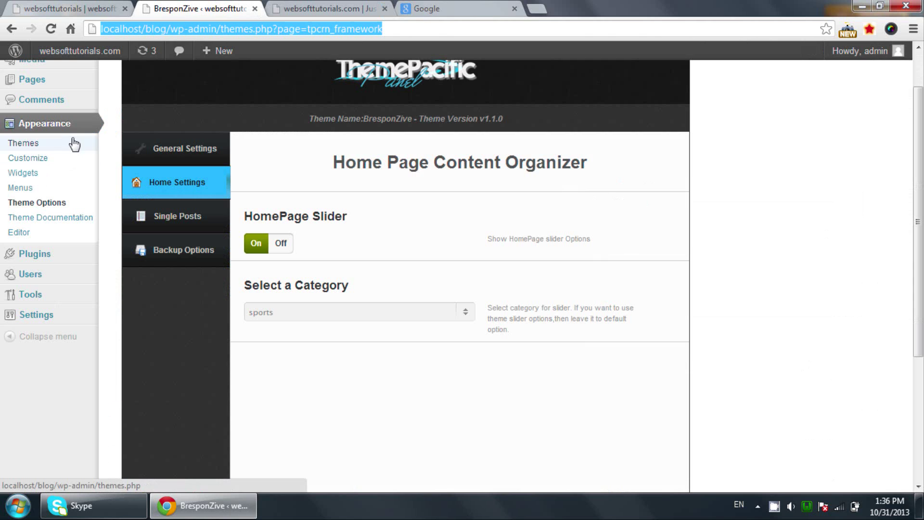
pyautogui.scroll(2, 72, 140)
pyautogui.click(107, 108)
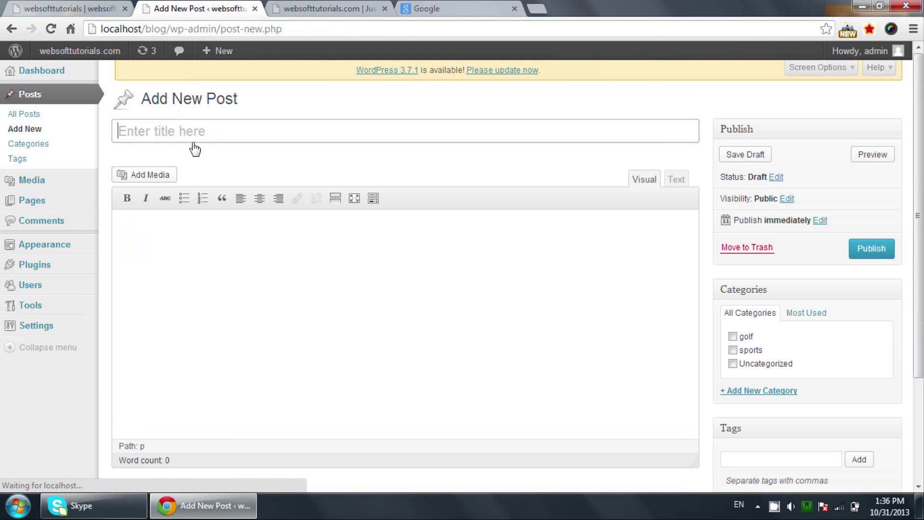
pyautogui.click(209, 135)
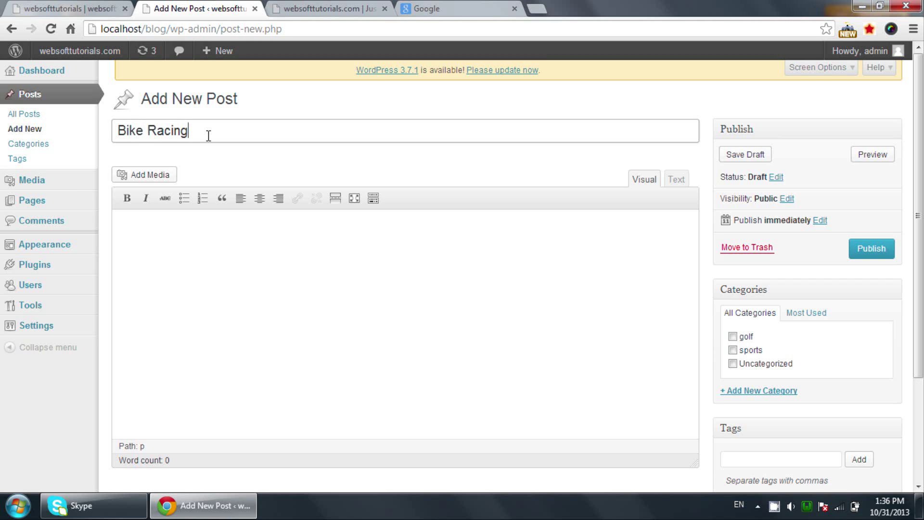
pyautogui.press('Tab')
pyautogui.hotkey('ctrl', 'v')
pyautogui.hotkey('ctrl', 'v')
pyautogui.hotkey('ctrl', 'v')
pyautogui.hotkey('ctrl', 'v')
pyautogui.hotkey('ctrl', 'v')
pyautogui.hotkey('ctrl', 'v')
pyautogui.hotkey('ctrl', 'v')
pyautogui.hotkey('ctrl', 'v')
pyautogui.hotkey('ctrl', 'v')
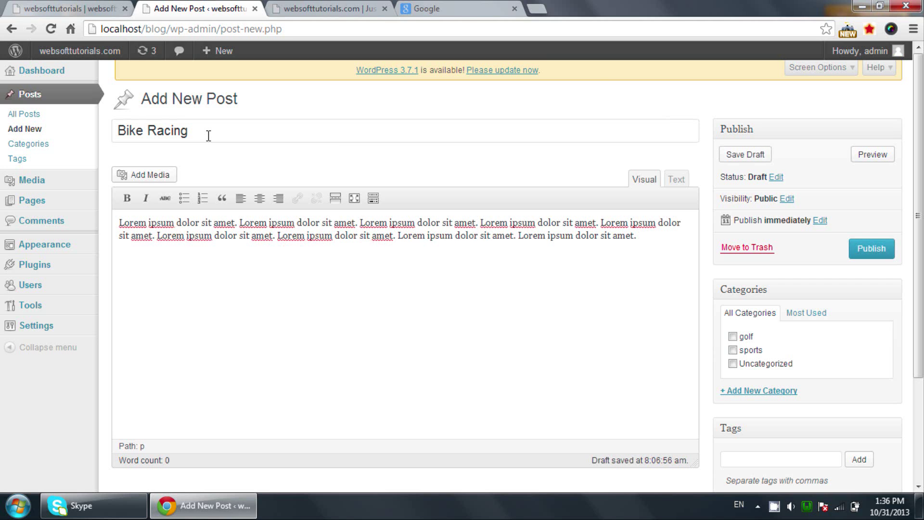
pyautogui.hotkey('ctrl', 'v')
pyautogui.hotkey('ctrl', 'v')
pyautogui.hotkey('ctrl', 'v')
pyautogui.hotkey('ctrl', 'v')
pyautogui.hotkey('ctrl', 'v')
pyautogui.hotkey('ctrl', 'v')
pyautogui.hotkey('ctrl', 'v')
pyautogui.hotkey('ctrl', 'v')
pyautogui.hotkey('ctrl', 'v')
pyautogui.hotkey('ctrl', 'v')
pyautogui.hotkey('ctrl', 'v')
pyautogui.hotkey('ctrl', 'v')
pyautogui.hotkey('ctrl', 'v')
pyautogui.hotkey('ctrl', 'v')
# Create the category "bike racing" for the Bike Racing post and also assign the post to sports
pyautogui.scroll(-1, 484, 289)
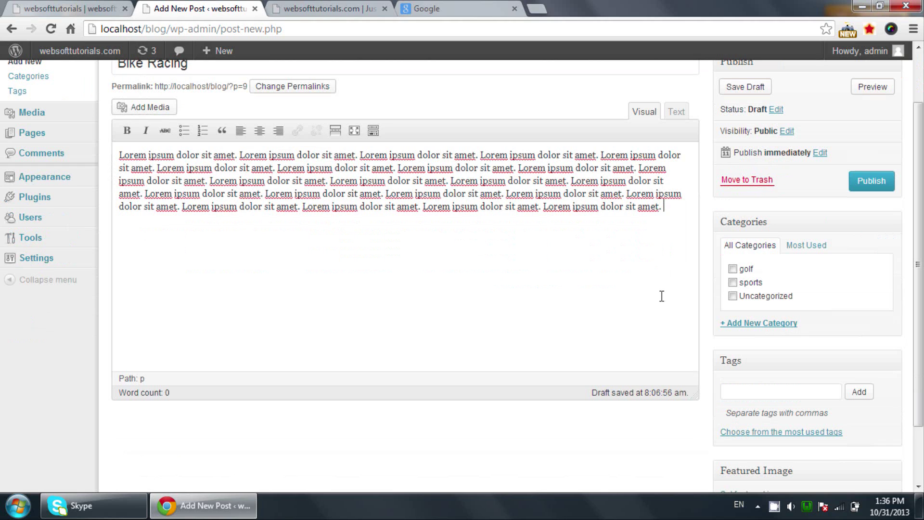
pyautogui.click(739, 327)
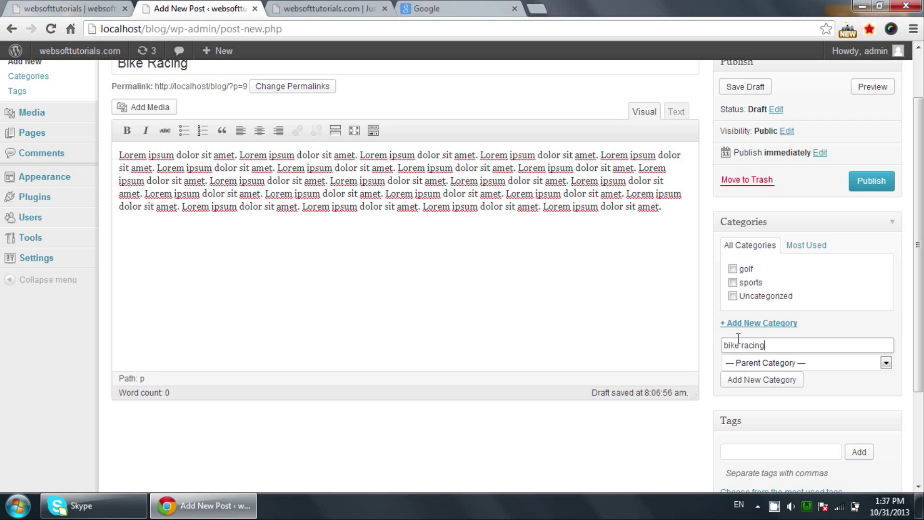
pyautogui.click(758, 381)
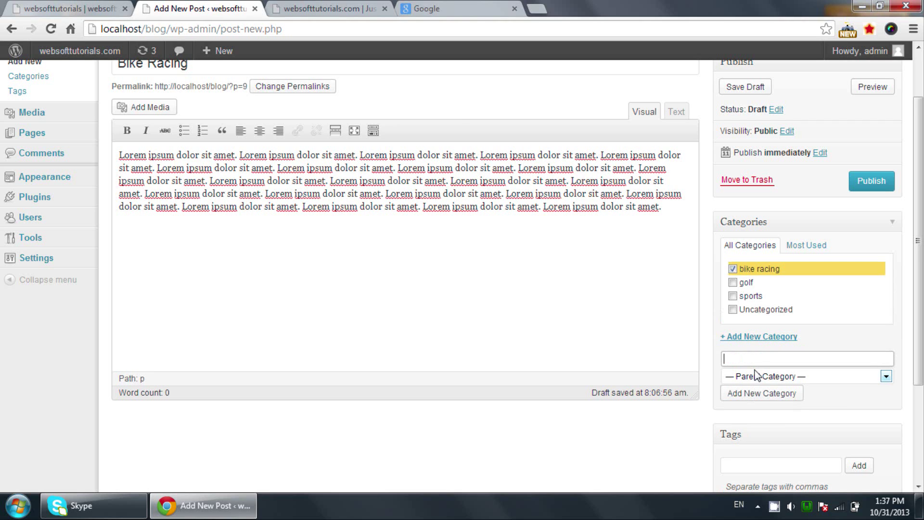
pyautogui.click(733, 296)
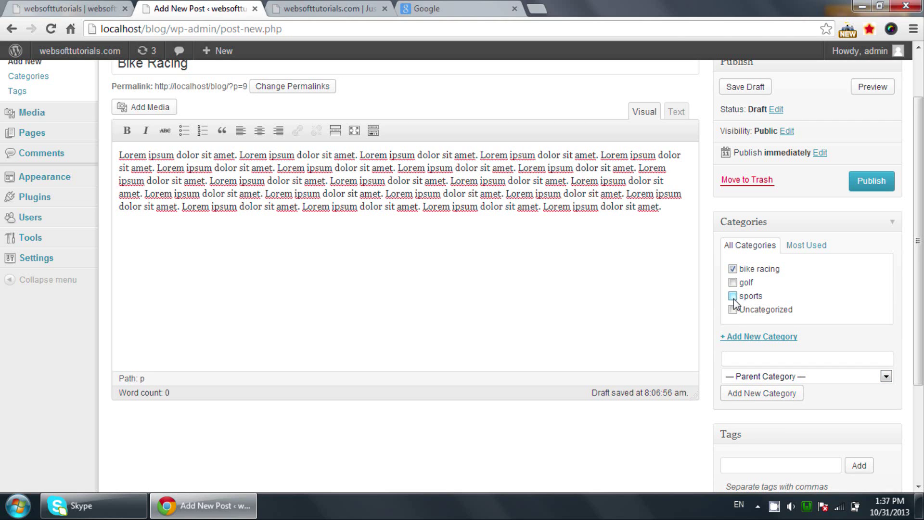
pyautogui.scroll(-3, 683, 380)
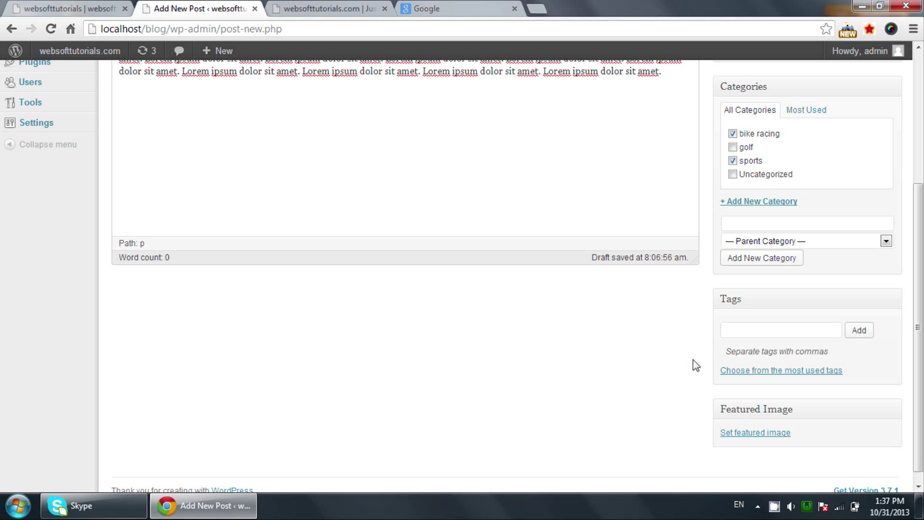
# Upload bike.jpeg as the Bike Racing post's featured image and publish the post
pyautogui.click(744, 434)
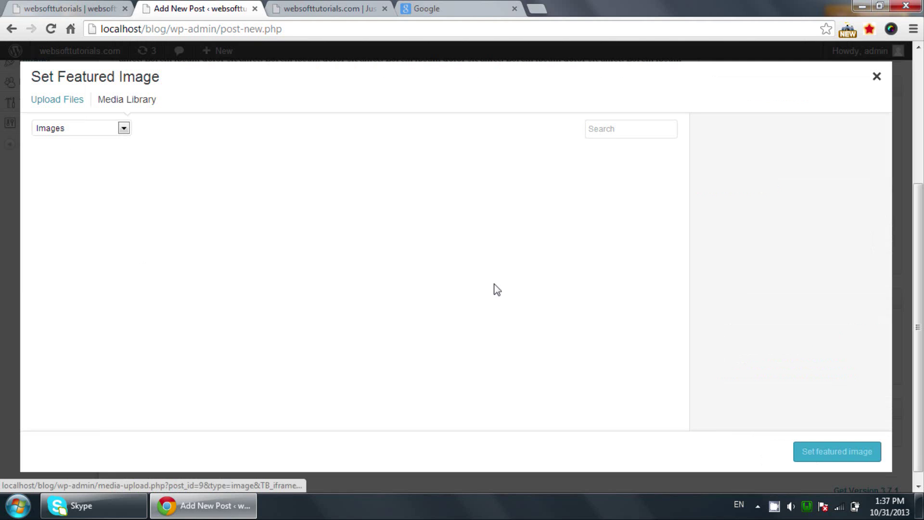
pyautogui.click(66, 105)
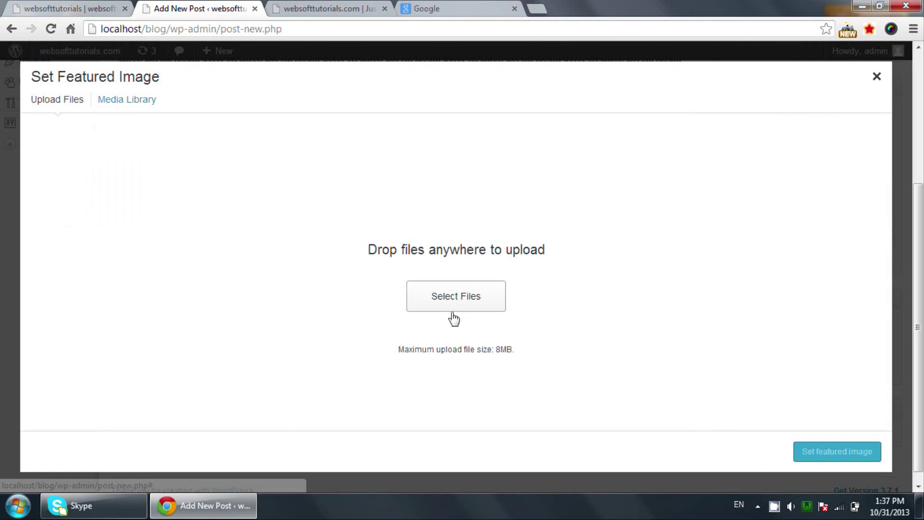
pyautogui.click(139, 102)
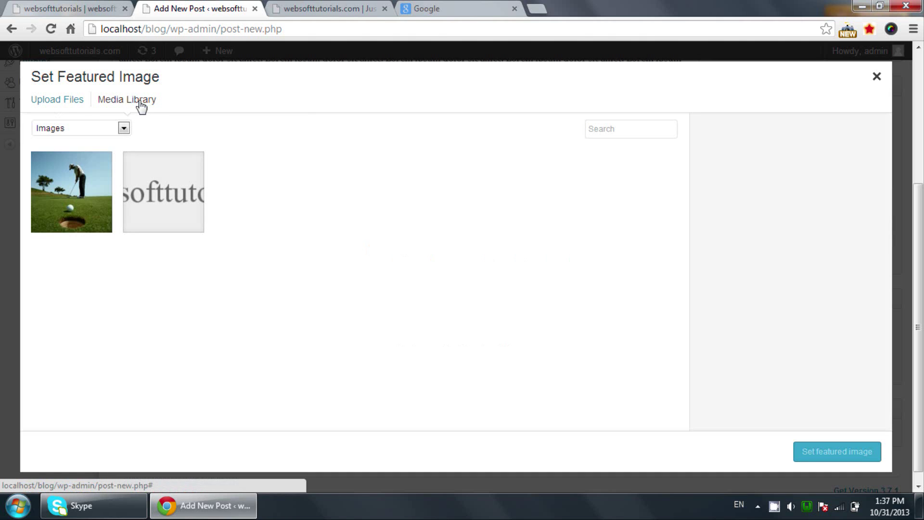
pyautogui.click(73, 107)
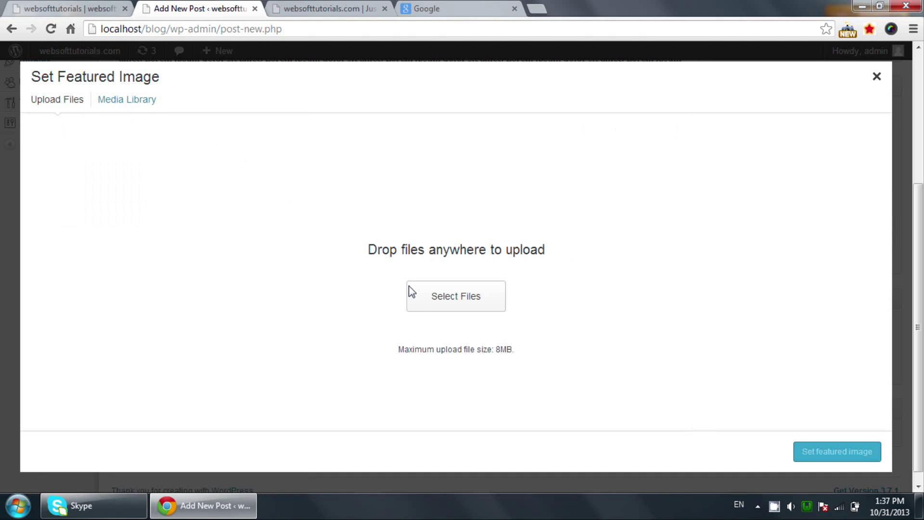
pyautogui.click(423, 302)
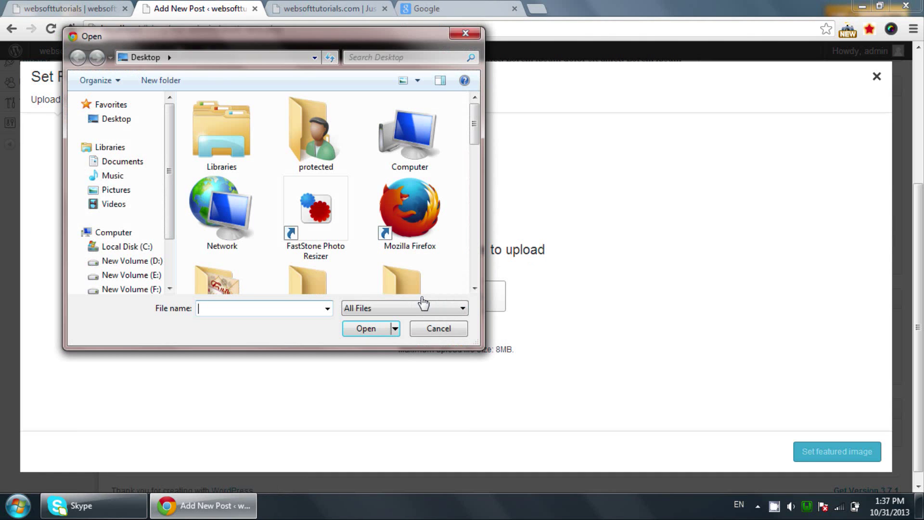
pyautogui.write('bik')
pyautogui.press('Down')
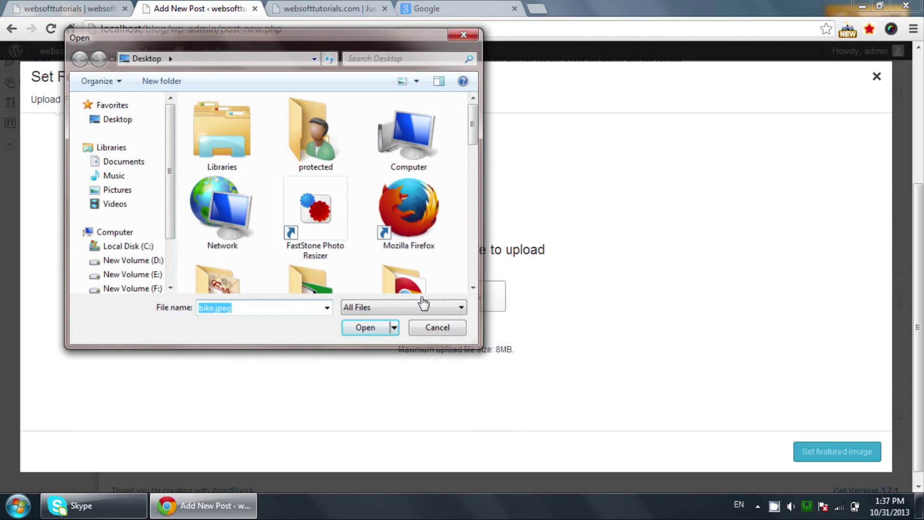
pyautogui.press('Return')
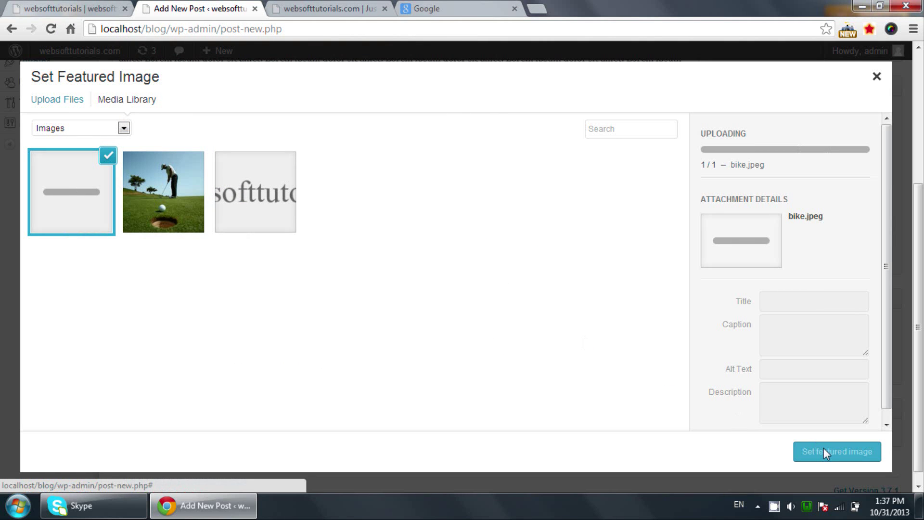
pyautogui.click(832, 457)
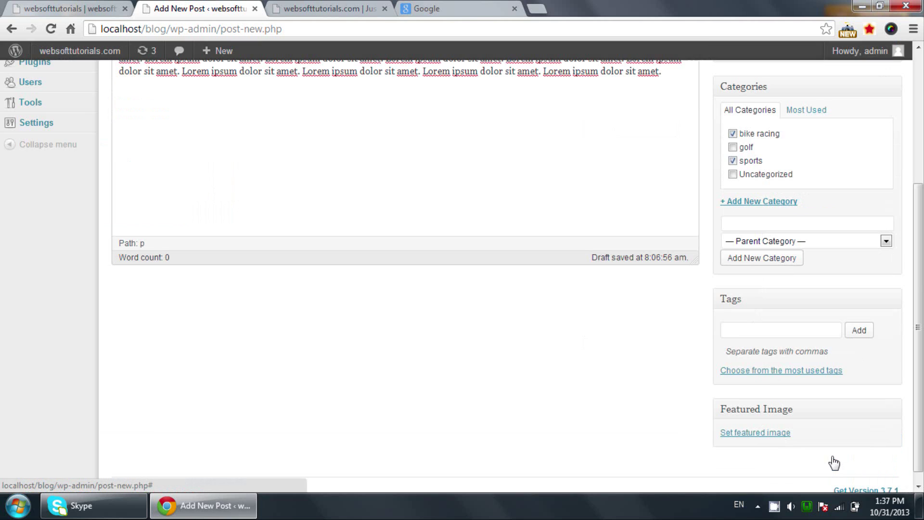
pyautogui.scroll(5, 835, 461)
pyautogui.click(870, 248)
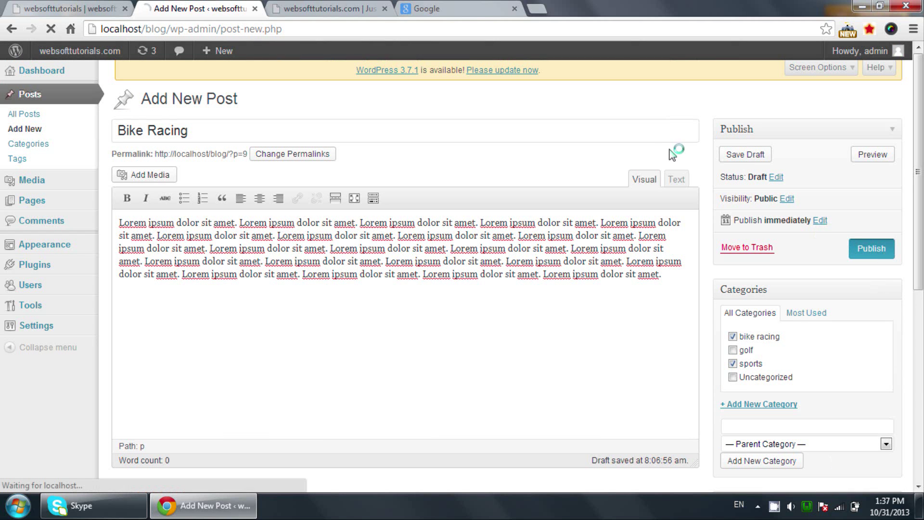
# Reload the blog's front page and check the slider for the Bike Racing post
pyautogui.click(357, 8)
pyautogui.click(357, 34)
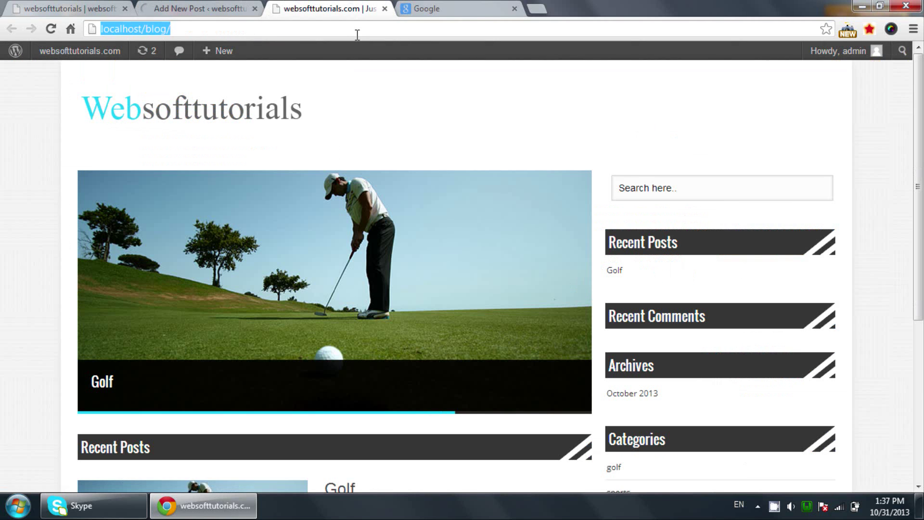
pyautogui.press('Return')
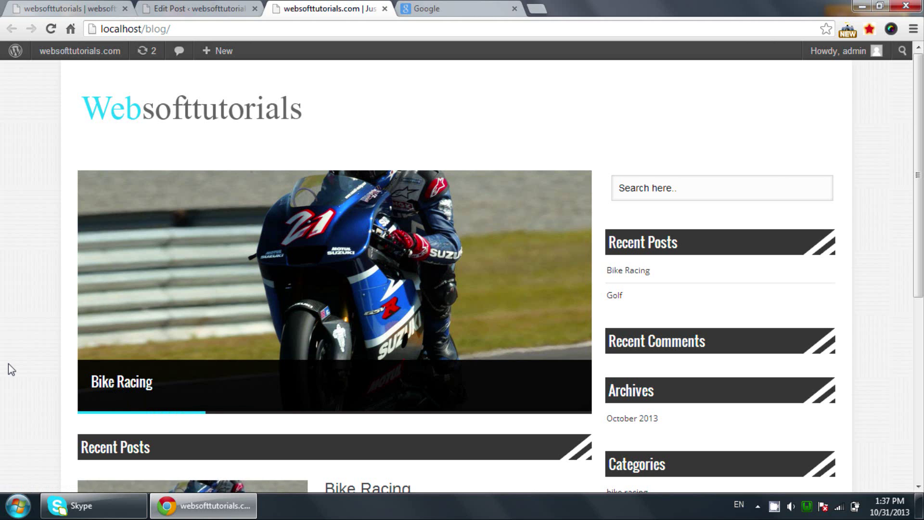
pyautogui.click(590, 291)
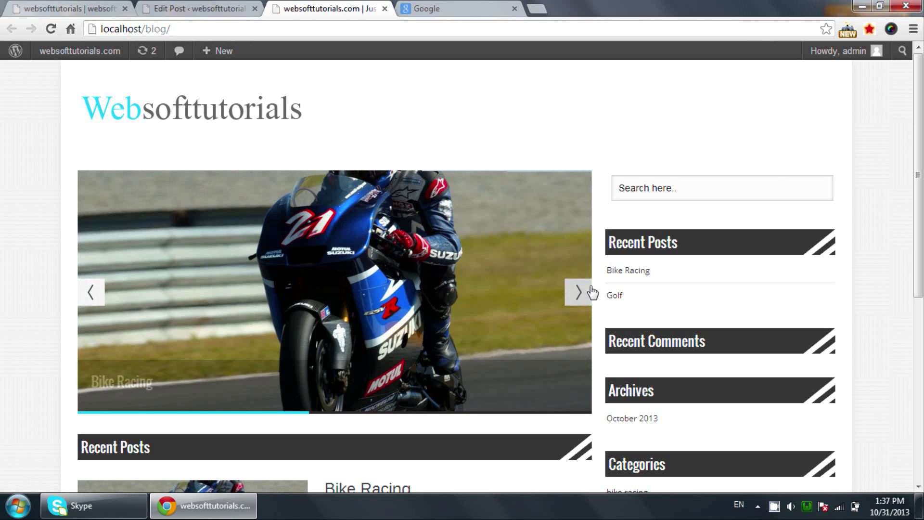
# Add a new post titled "Rygby" and fill its body with about five lines of the copied "Lorem ipsum dolor sit amet." text
pyautogui.click(197, 8)
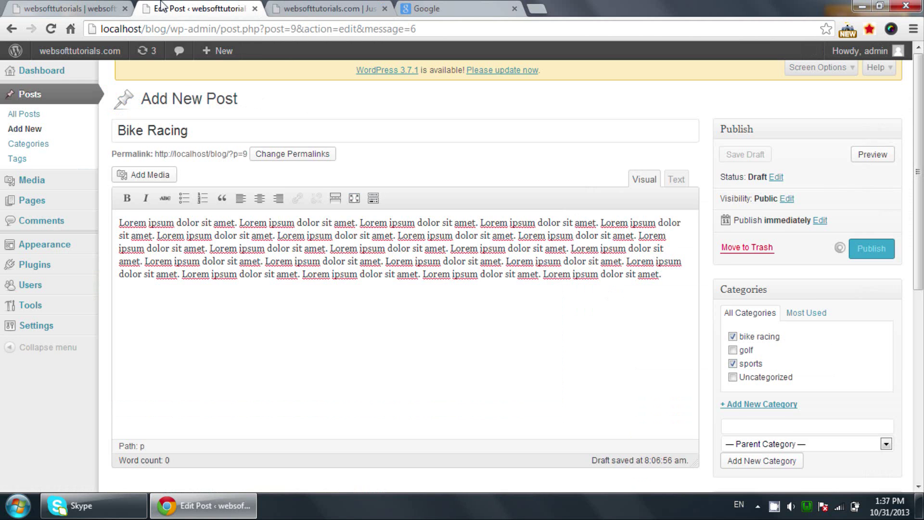
pyautogui.click(233, 101)
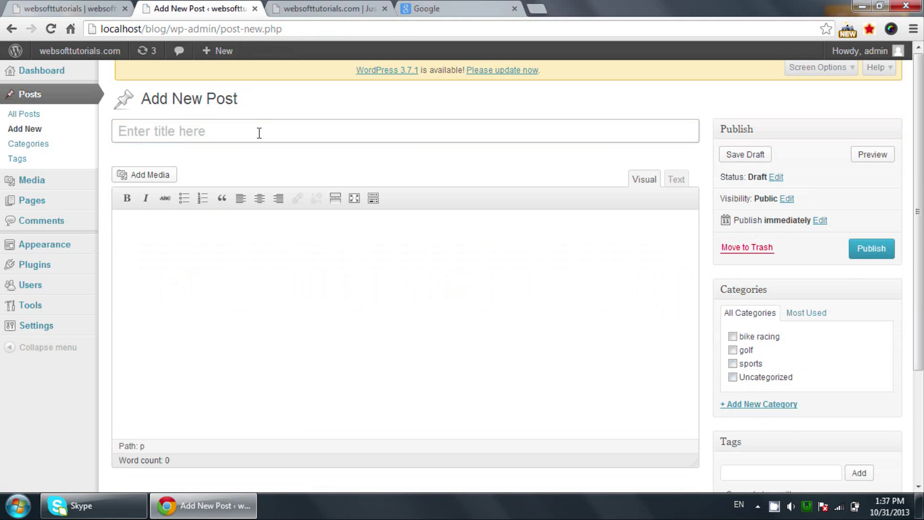
pyautogui.click(259, 133)
pyautogui.press('shift')
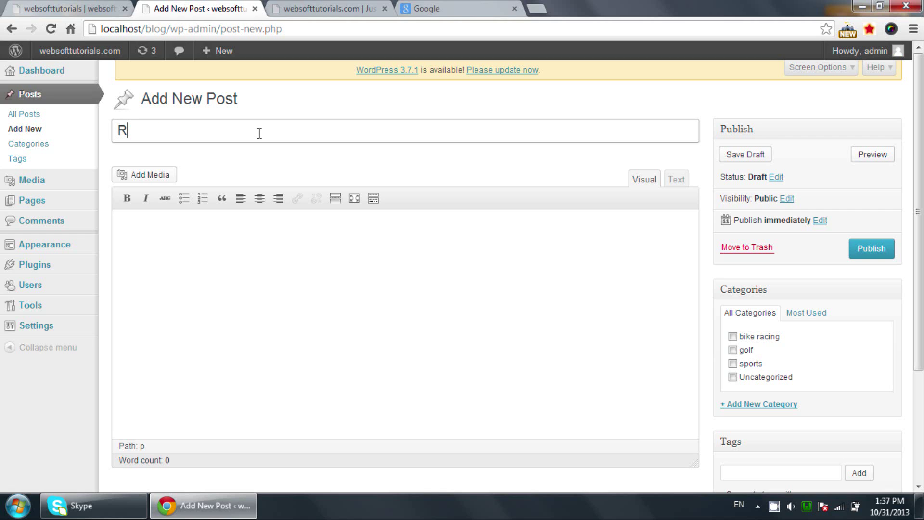
pyautogui.write('Rygby')
pyautogui.press('Tab')
pyautogui.write('Lorem ipsum dolor sit amet.')
pyautogui.hotkey('ctrl', 'v')
pyautogui.hotkey('ctrl', 'v')
pyautogui.hotkey('ctrl', 'v')
pyautogui.hotkey('ctrl', 'v')
pyautogui.hotkey('ctrl', 'v')
pyautogui.hotkey('ctrl', 'v')
pyautogui.hotkey('ctrl', 'v')
pyautogui.hotkey('ctrl', 'v')
pyautogui.hotkey('ctrl', 'v')
pyautogui.hotkey('ctrl', 'v')
pyautogui.hotkey('ctrl', 'v')
pyautogui.hotkey('ctrl', 'v')
pyautogui.hotkey('ctrl', 'v')
pyautogui.hotkey('ctrl', 'v')
pyautogui.hotkey('ctrl', 'v')
pyautogui.hotkey('ctrl', 'v')
pyautogui.hotkey('ctrl', 'v')
pyautogui.hotkey('ctrl', 'v')
pyautogui.hotkey('ctrl', 'v')
pyautogui.hotkey('ctrl', 'v')
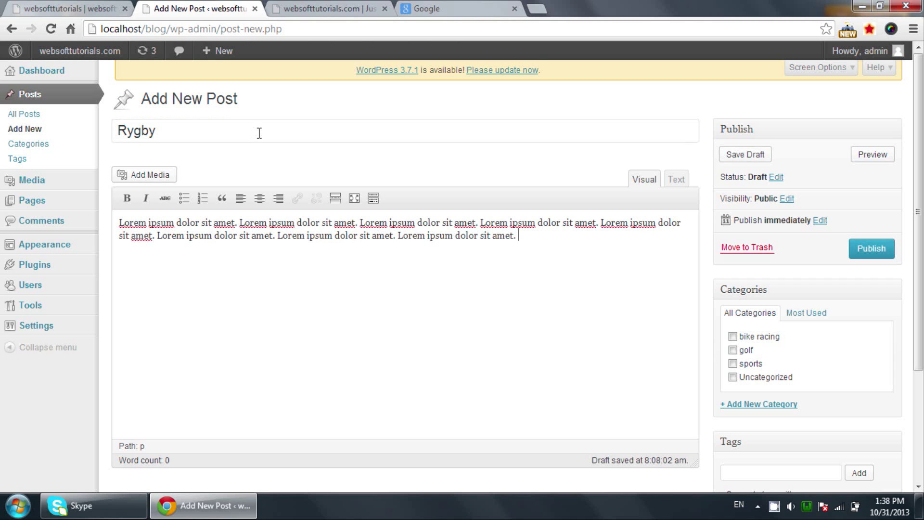
# Correct the misspelled title of the new post to "Rugby"
pyautogui.scroll(-2, 474, 279)
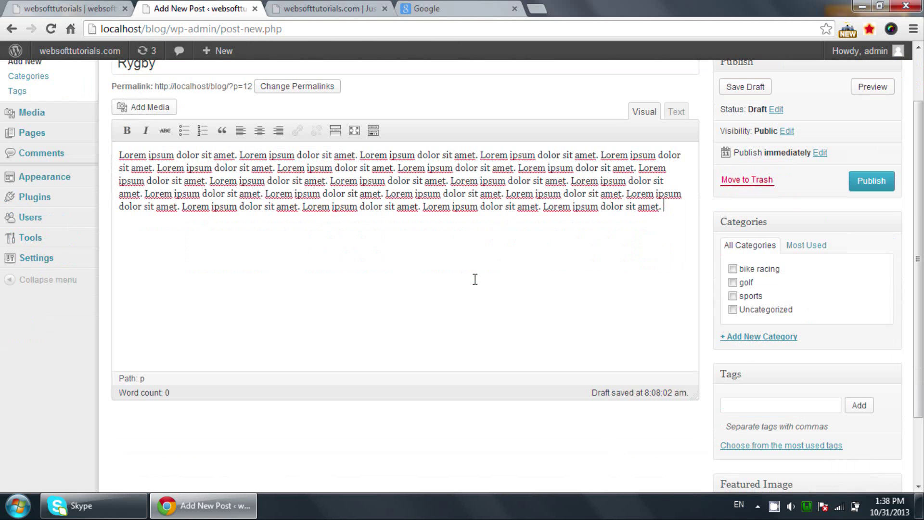
pyautogui.scroll(2, 475, 279)
pyautogui.click(141, 132)
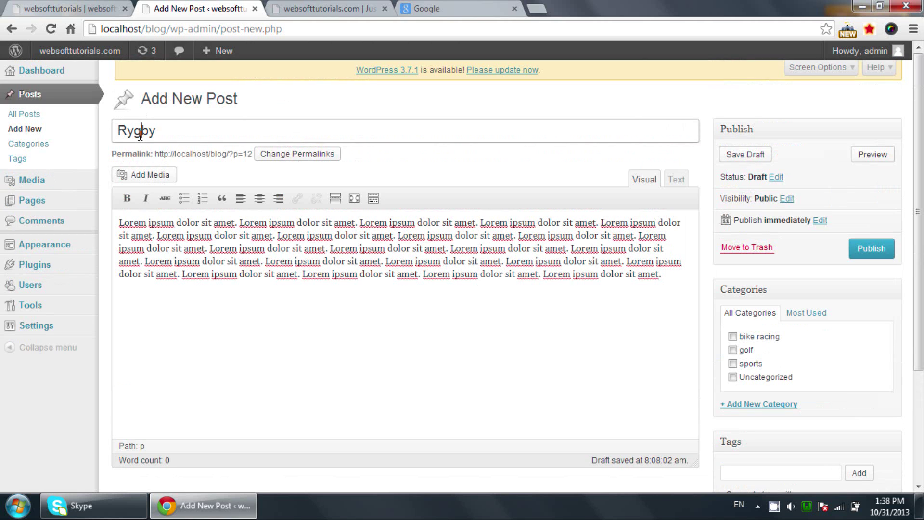
pyautogui.press('Home')
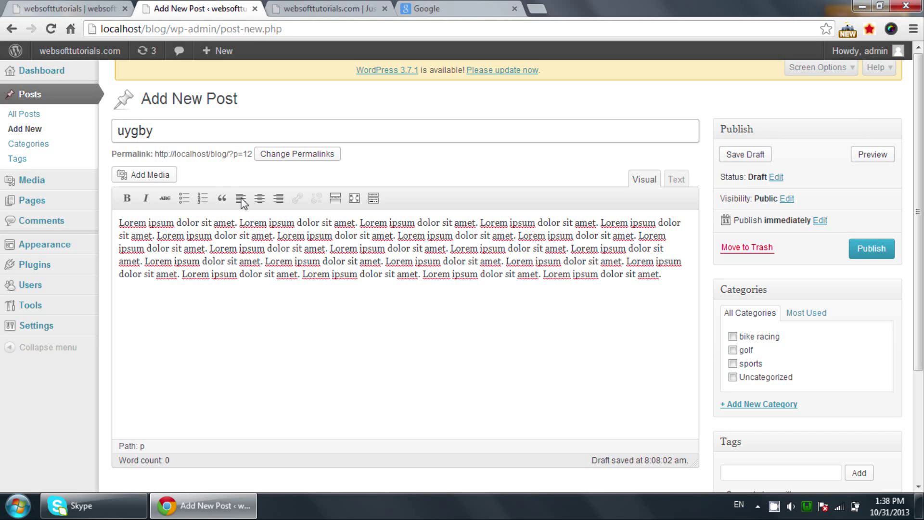
pyautogui.press('Delete')
pyautogui.press('Delete')
pyautogui.write('Ru')
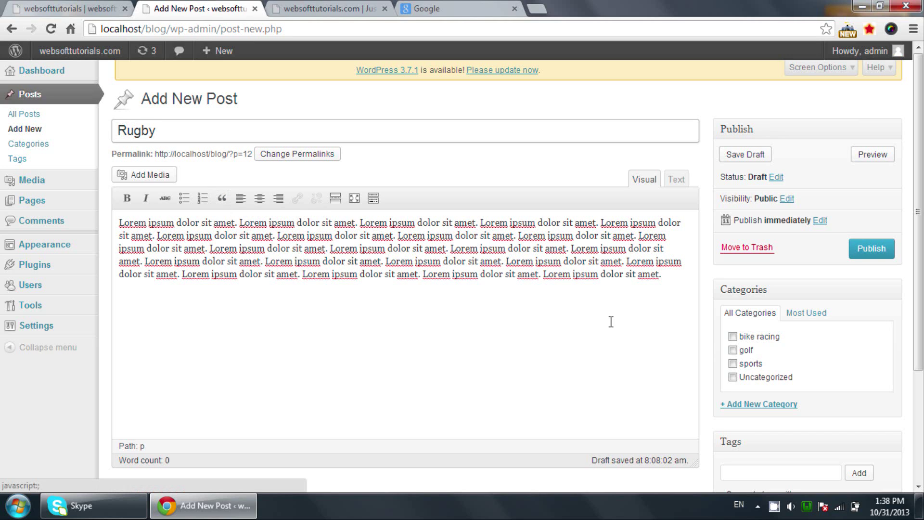
# Create the category "rugby" for the Rugby post and also assign the post to sports
pyautogui.click(748, 409)
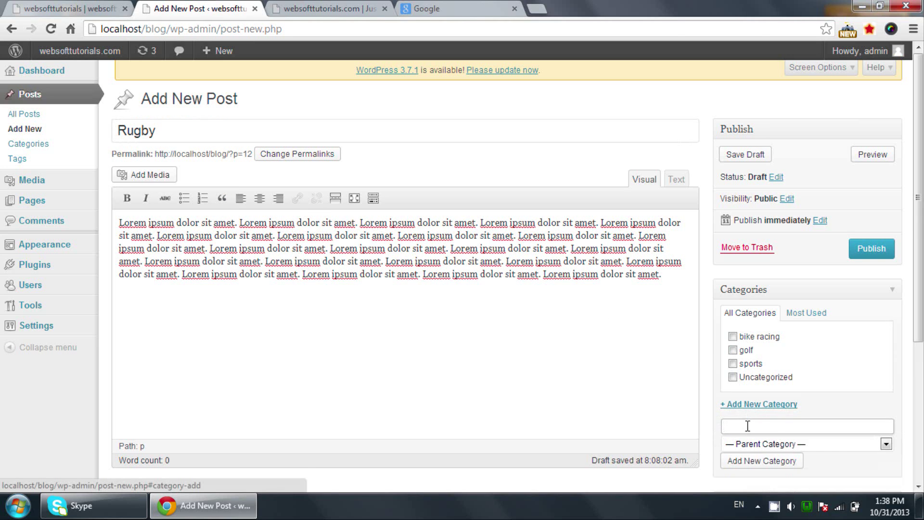
pyautogui.write('rugby')
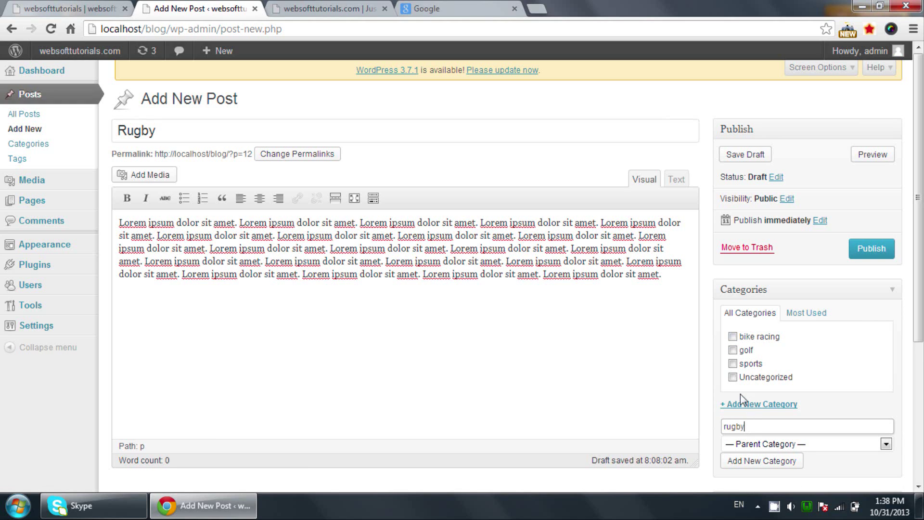
pyautogui.click(762, 458)
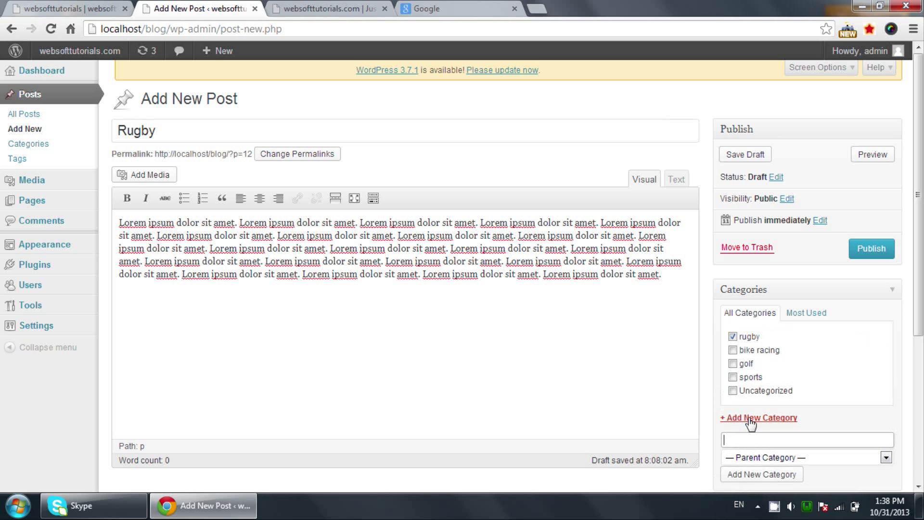
pyautogui.click(733, 377)
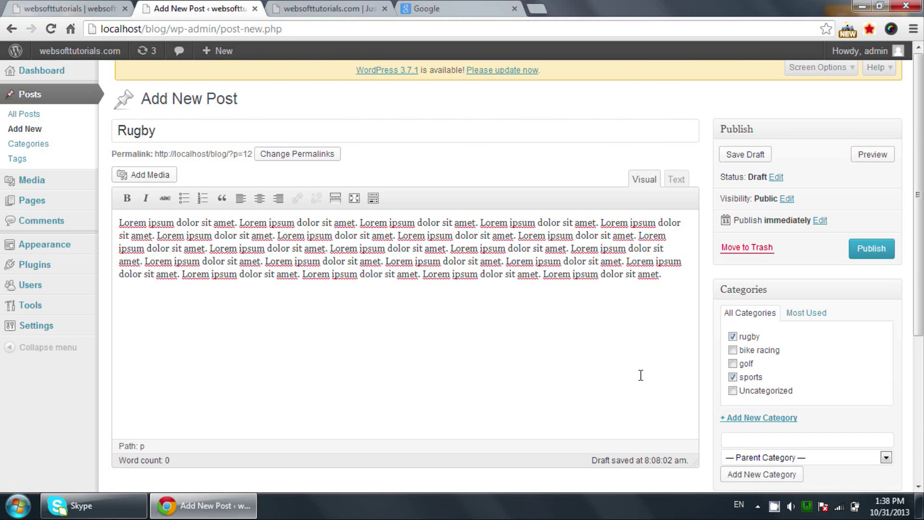
# Upload rugby.jpg from the desktop and set it as the Rugby post's featured image
pyautogui.scroll(-3, 640, 378)
pyautogui.scroll(-2, 691, 439)
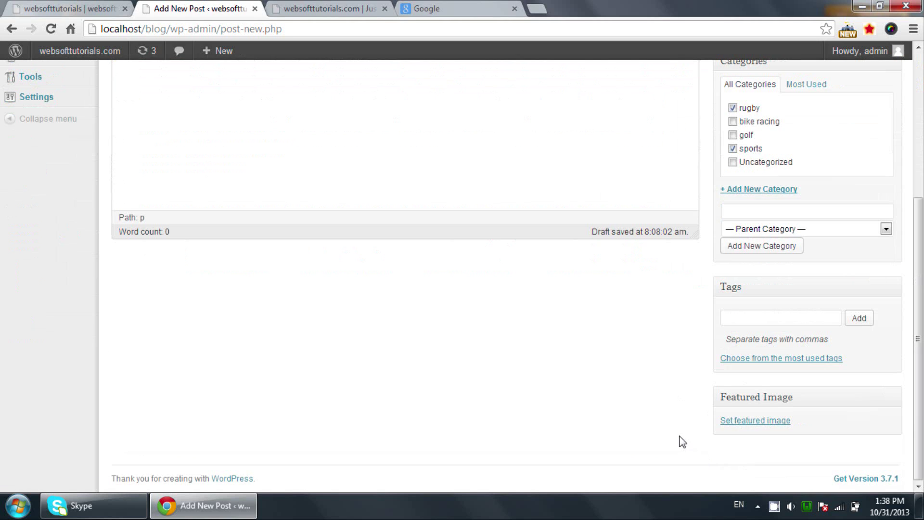
pyautogui.click(745, 422)
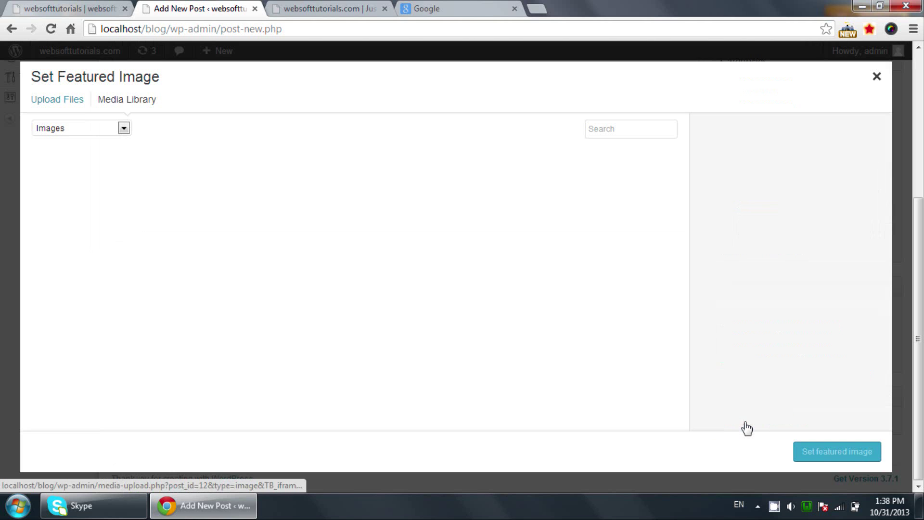
pyautogui.click(73, 101)
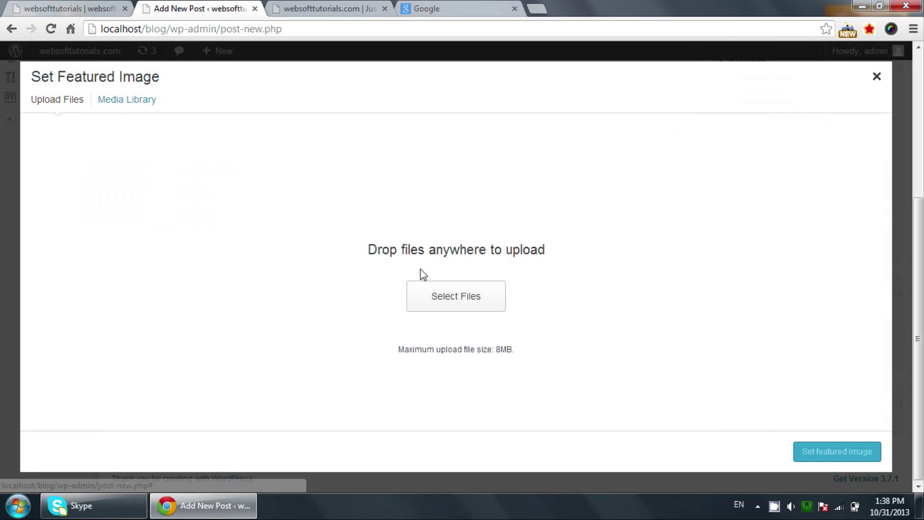
pyautogui.click(443, 293)
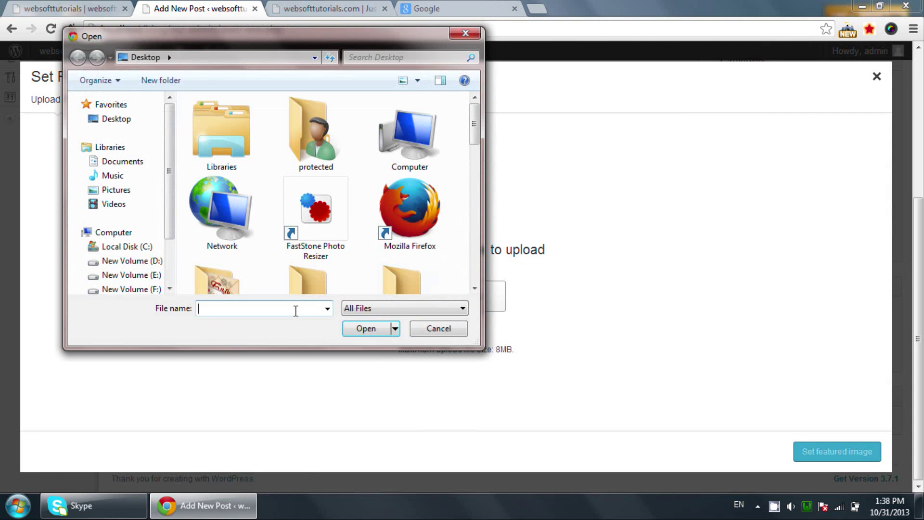
pyautogui.write('rugby.jpg')
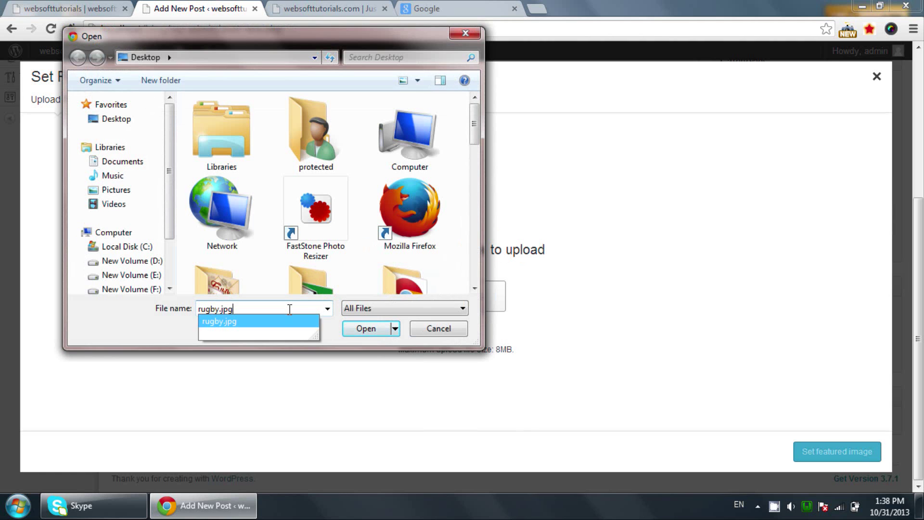
pyautogui.press('Return')
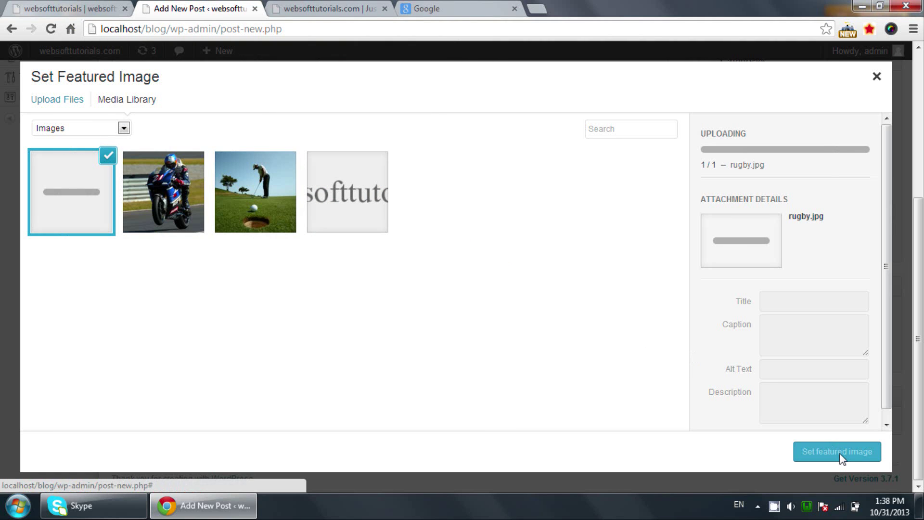
pyautogui.click(838, 452)
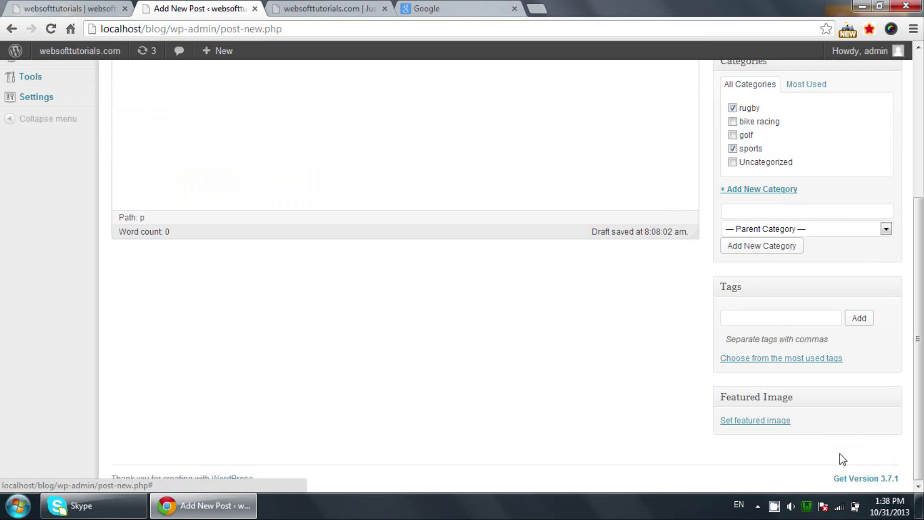
# Check the Rugby post's featured image and publish the post
pyautogui.scroll(5, 847, 299)
pyautogui.scroll(-7, 614, 386)
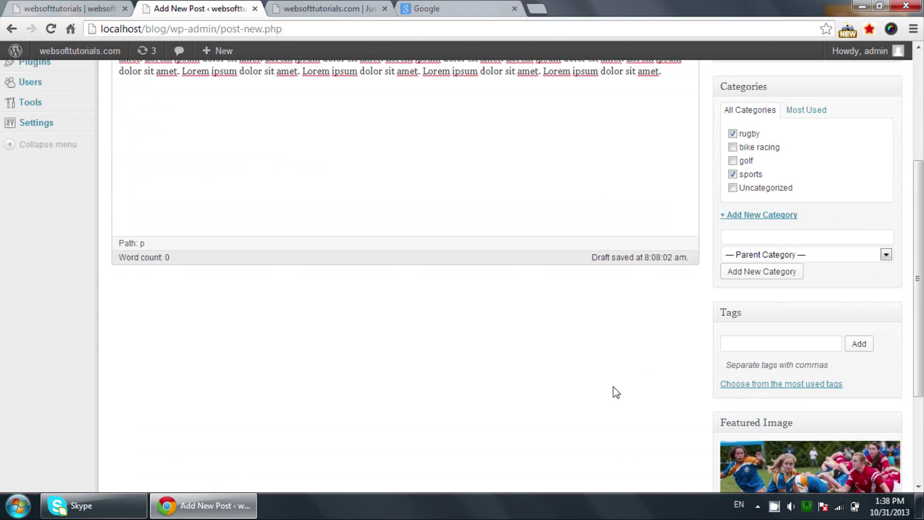
pyautogui.scroll(3, 717, 374)
pyautogui.scroll(5, 717, 374)
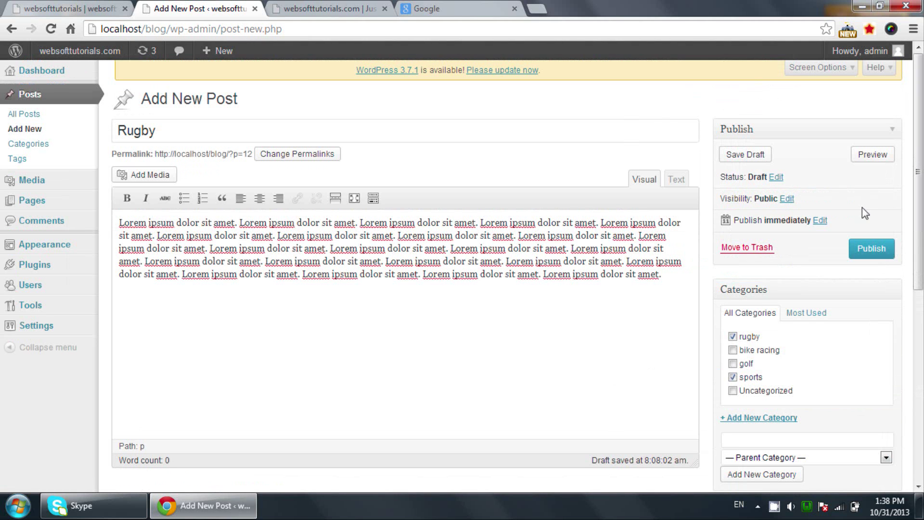
pyautogui.click(871, 248)
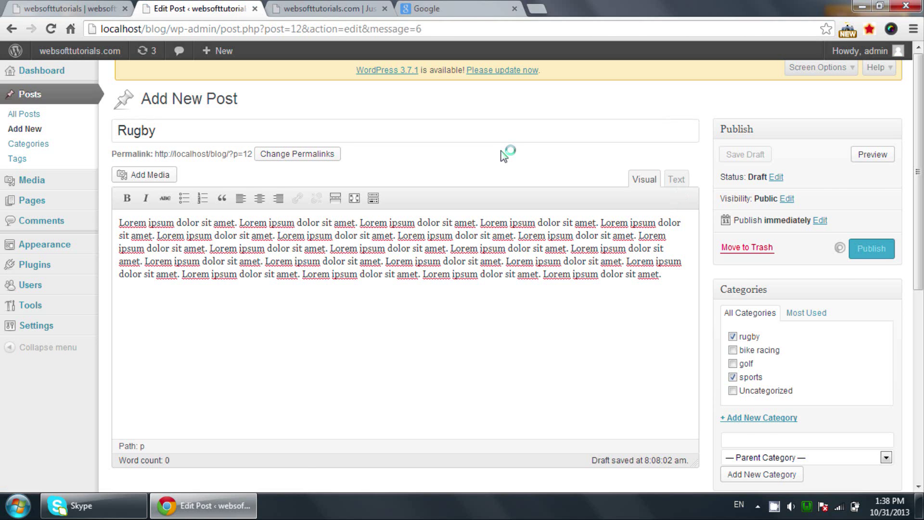
# Start a new post titled "Football" and fill its body with repeated "Lorem ipsum dolor sit amet." sentences
pyautogui.click(229, 102)
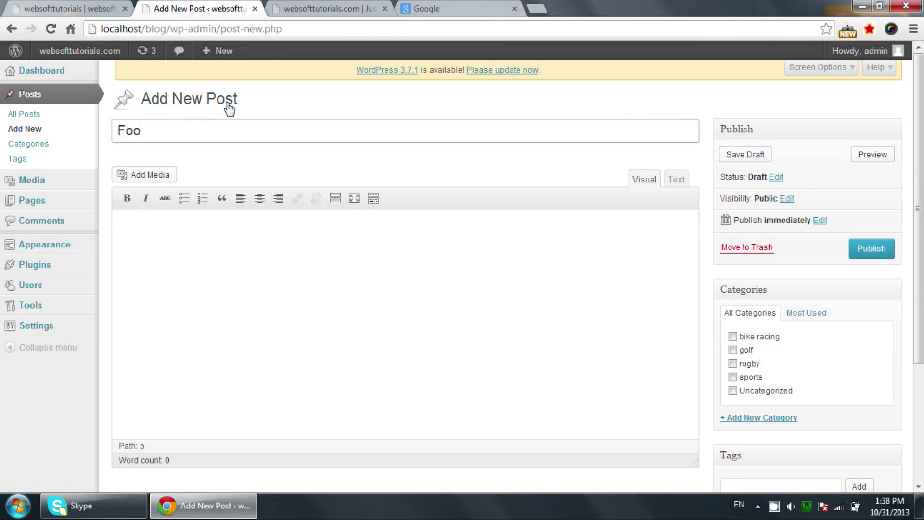
pyautogui.write('Football')
pyautogui.press('Tab')
pyautogui.write('Lorem ipsum dolor sit amet.')
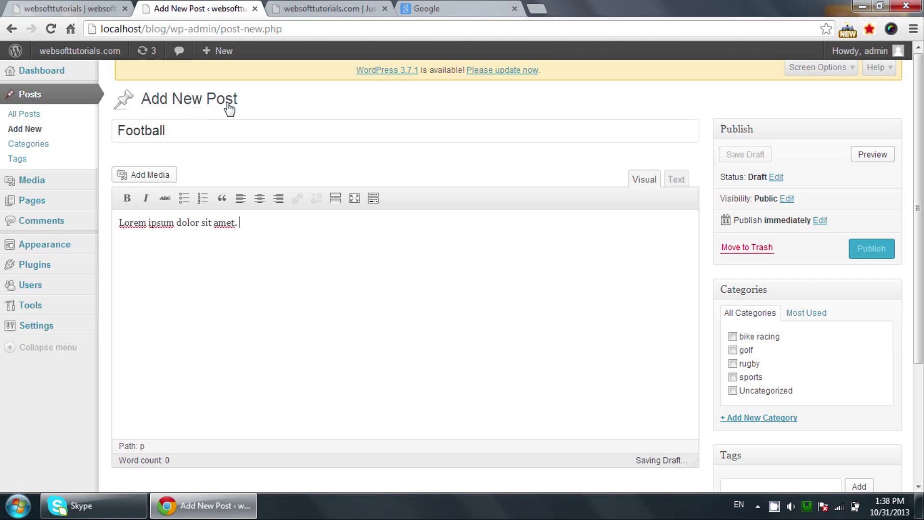
pyautogui.write('Lorem ipsum dolor sit amet.')
pyautogui.hotkey('ctrl', 'v')
pyautogui.hotkey('ctrl', 'v')
pyautogui.hotkey('ctrl', 'v')
pyautogui.hotkey('ctrl', 'v')
pyautogui.hotkey('ctrl', 'v')
pyautogui.hotkey('ctrl', 'v')
pyautogui.hotkey('ctrl', 'v')
pyautogui.hotkey('ctrl', 'v')
pyautogui.hotkey('ctrl', 'v')
pyautogui.hotkey('ctrl', 'v')
pyautogui.hotkey('ctrl', 'v')
pyautogui.hotkey('ctrl', 'v')
pyautogui.hotkey('ctrl', 'v')
pyautogui.hotkey('ctrl', 'v')
pyautogui.hotkey('ctrl', 'v')
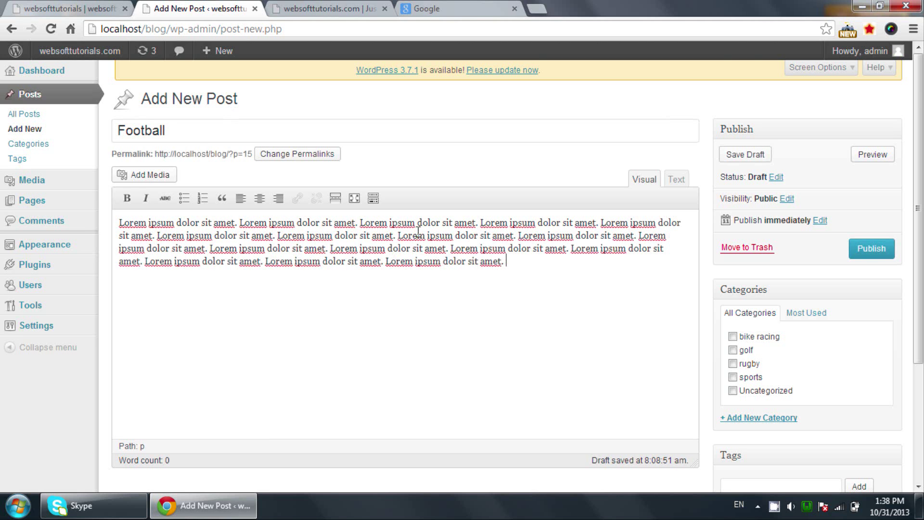
# Create the category "football" for the Football post and also assign the post to sports
pyautogui.scroll(-3, 441, 248)
pyautogui.click(758, 285)
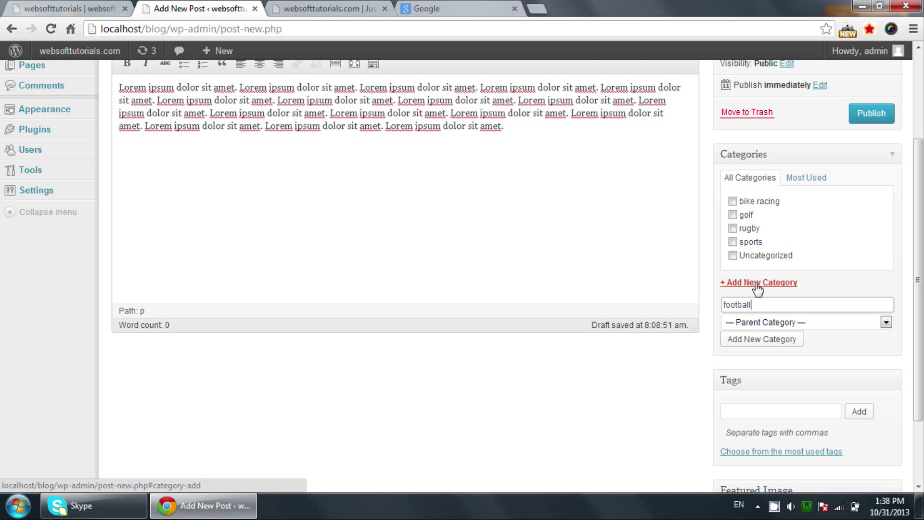
pyautogui.click(770, 340)
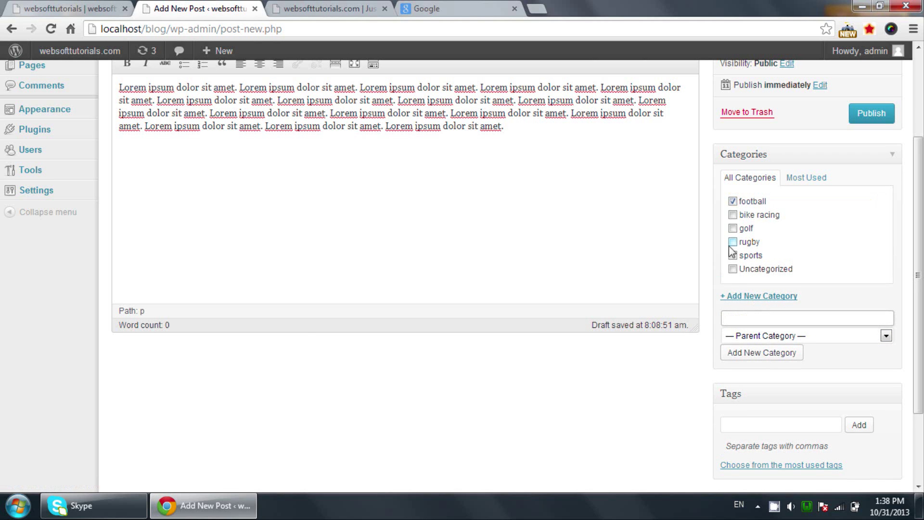
pyautogui.click(733, 255)
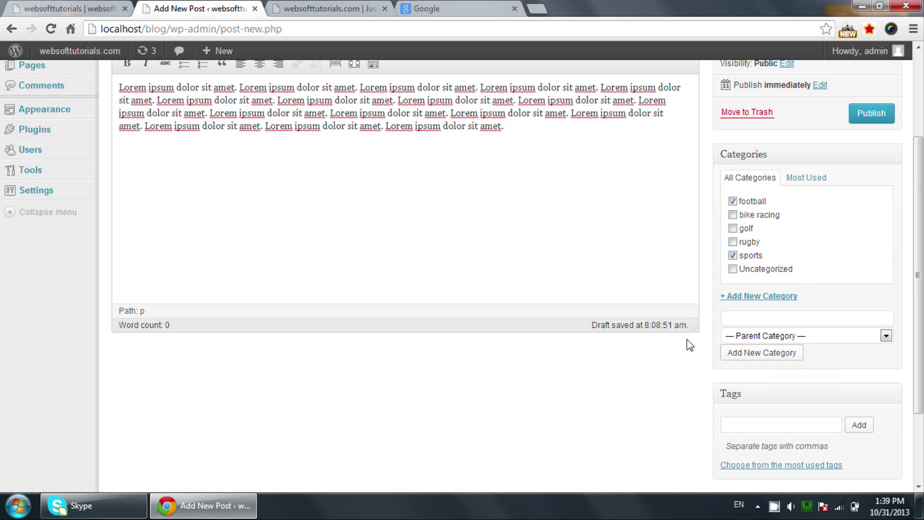
# Upload football.jpg from the desktop and set it as the Football post's featured image
pyautogui.scroll(-2, 689, 342)
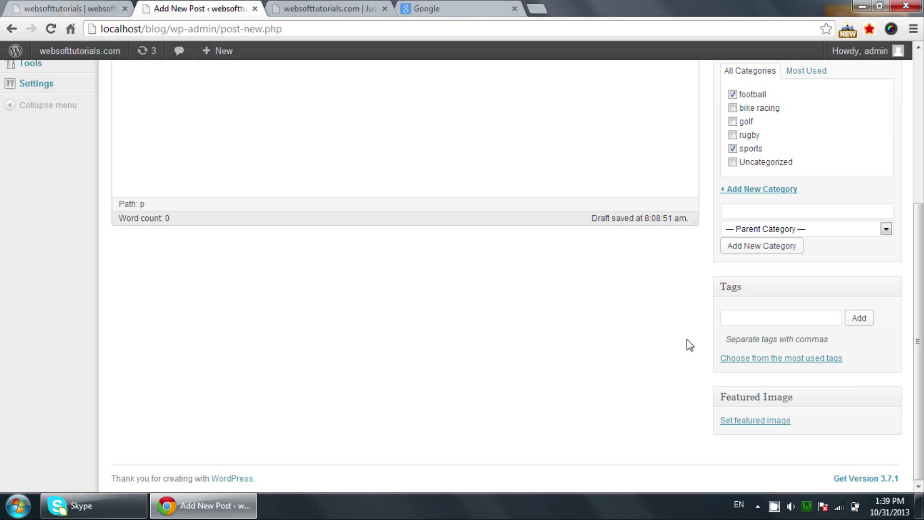
pyautogui.click(766, 422)
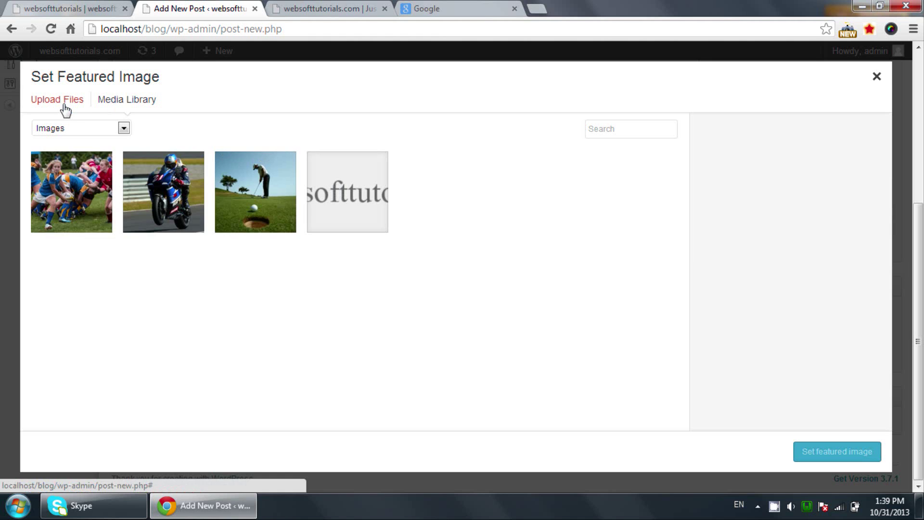
pyautogui.click(70, 107)
pyautogui.click(417, 292)
pyautogui.write('football.jpg')
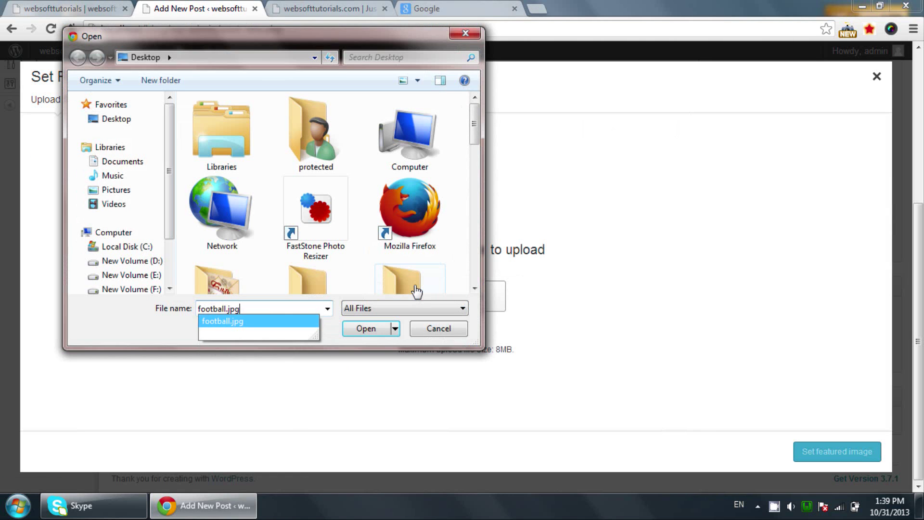
pyautogui.press('Return')
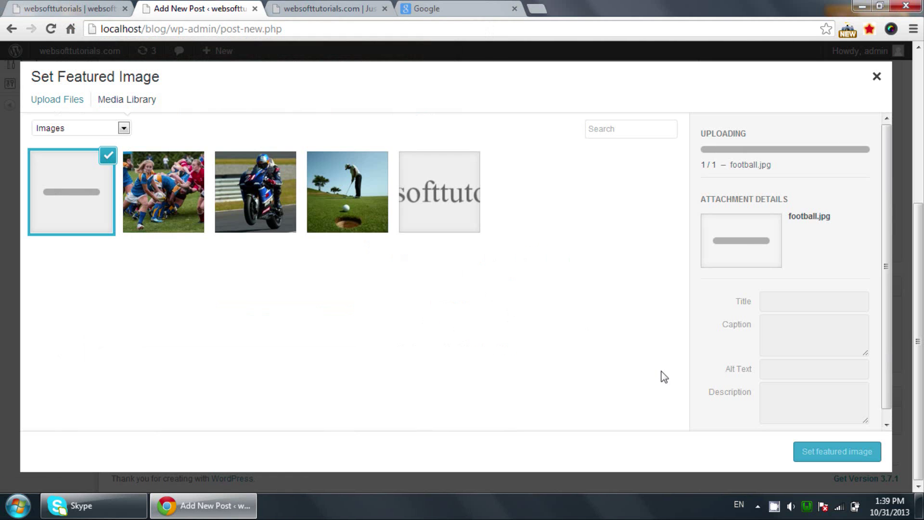
pyautogui.click(812, 451)
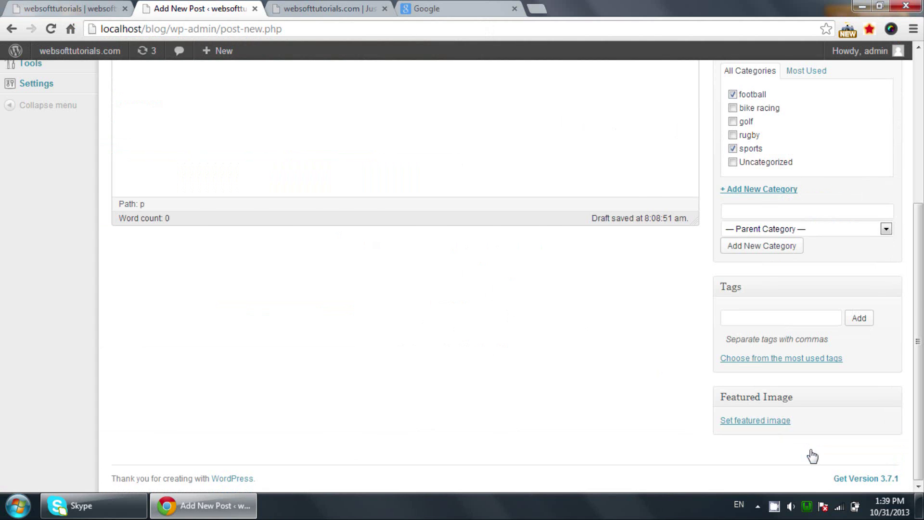
# Look over the Football post's settings and publish the post
pyautogui.scroll(-6, 854, 310)
pyautogui.scroll(7, 852, 306)
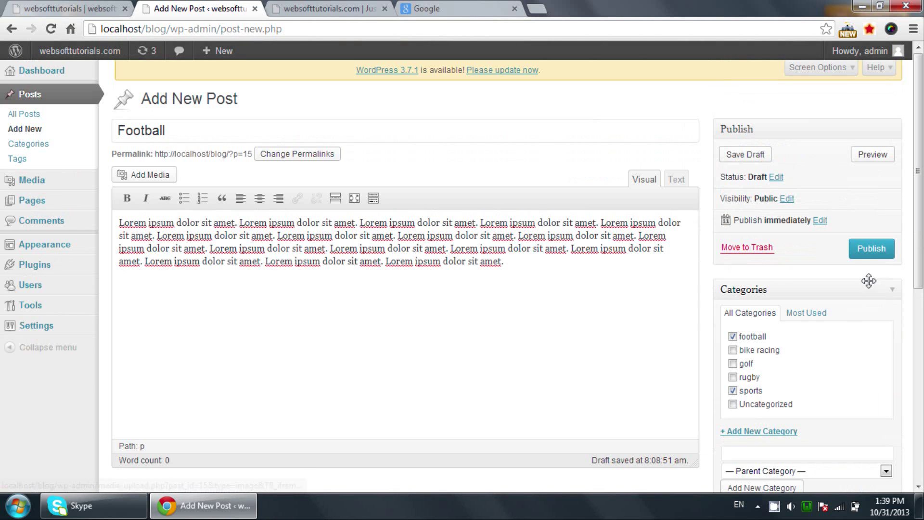
pyautogui.click(877, 255)
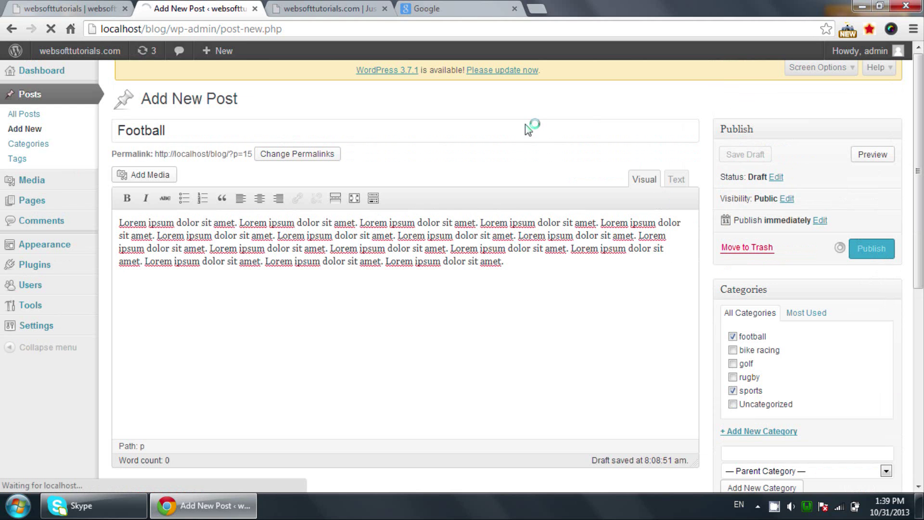
# Reload the blog's front page and browse the image slider to check the published sports posts
pyautogui.click(330, 8)
pyautogui.click(330, 27)
pyautogui.press('Return')
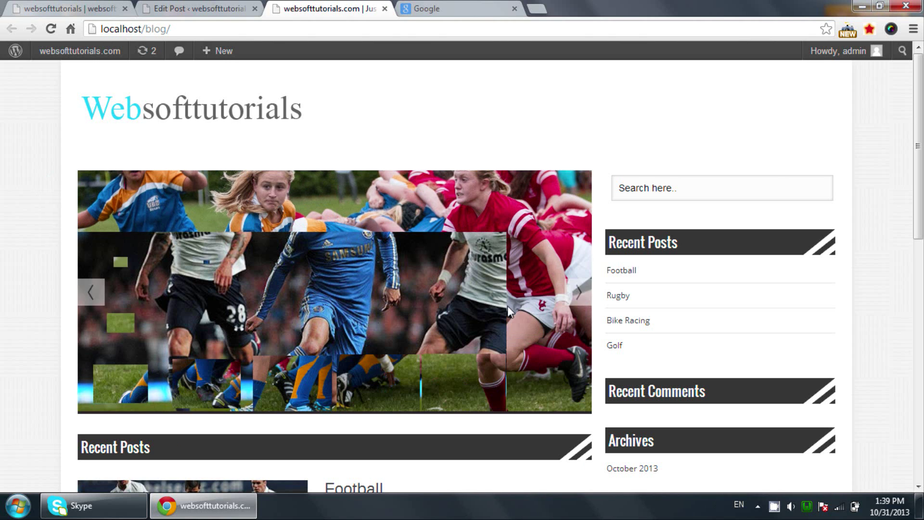
pyautogui.click(573, 302)
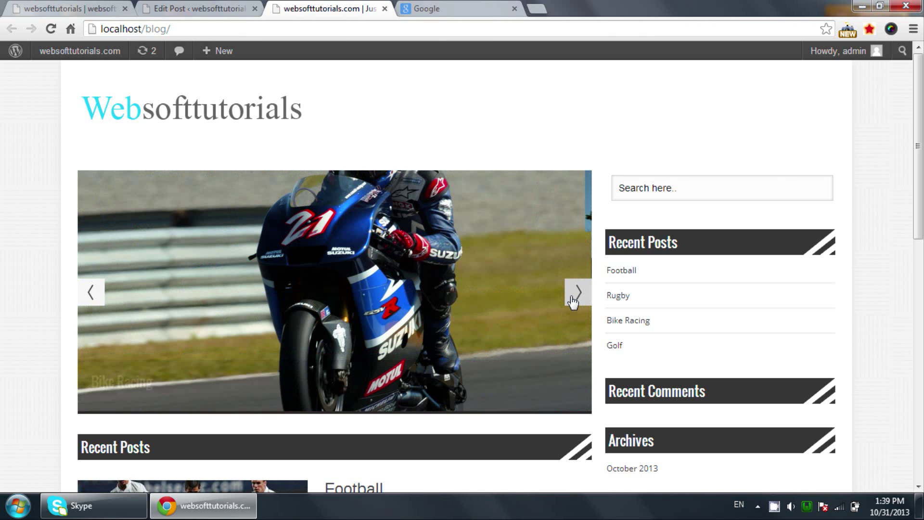
pyautogui.click(573, 302)
# Return to the WordPress admin and create a navigation menu named "first menu"
pyautogui.click(192, 7)
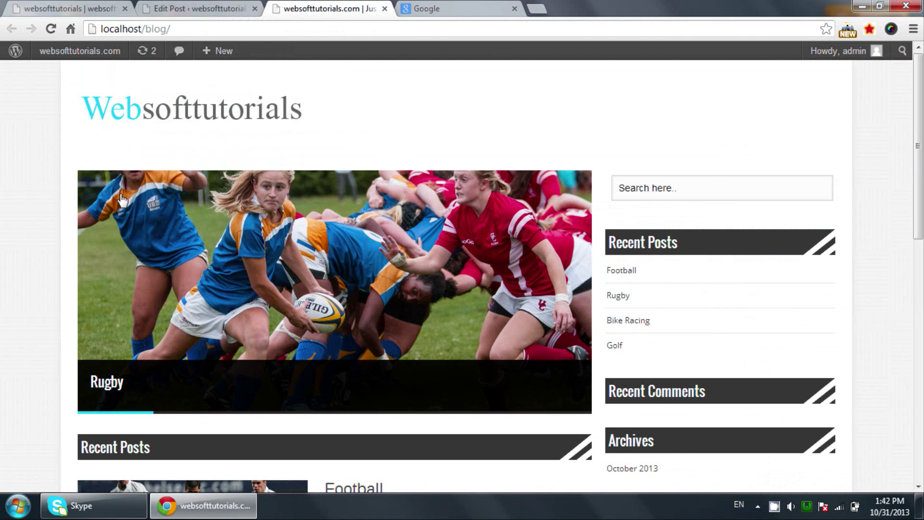
pyautogui.click(187, 6)
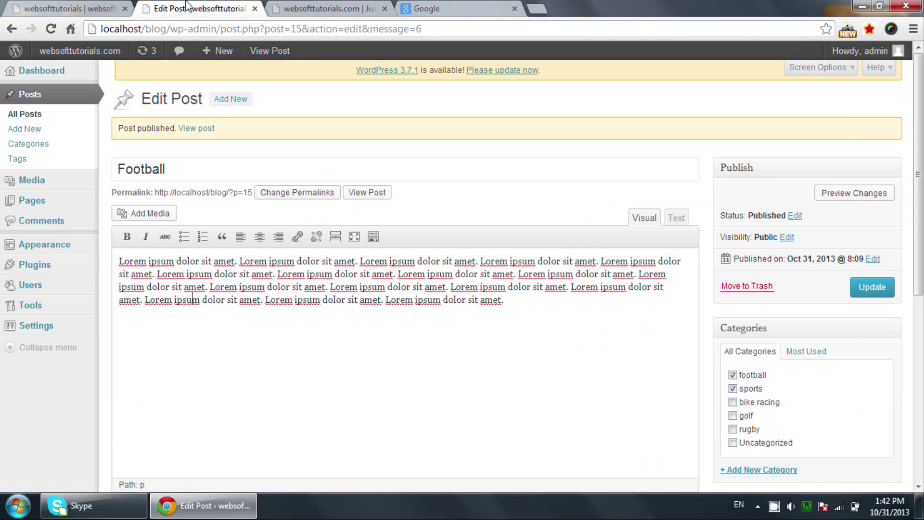
pyautogui.moveTo(73, 244)
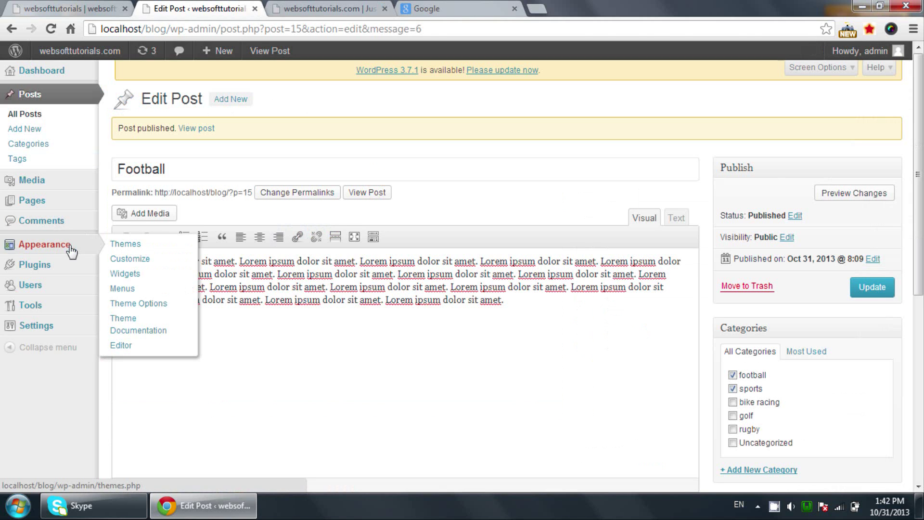
pyautogui.click(119, 291)
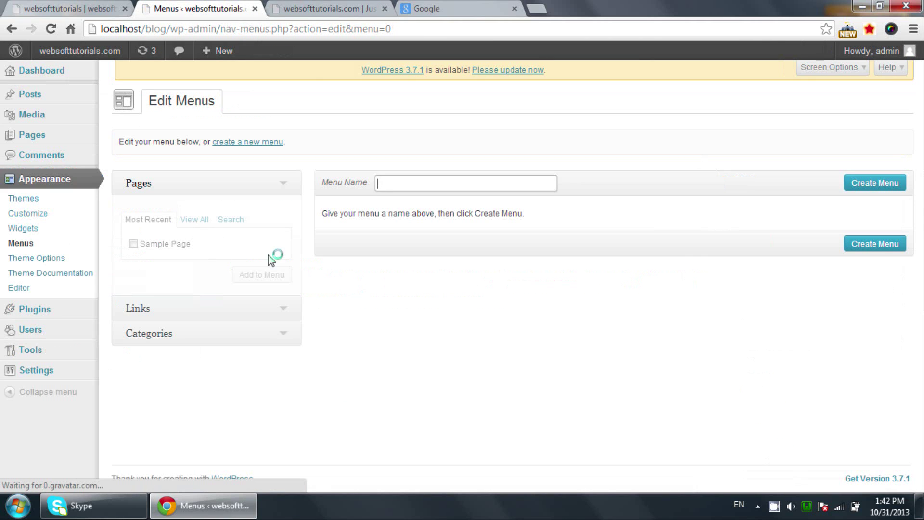
pyautogui.click(419, 186)
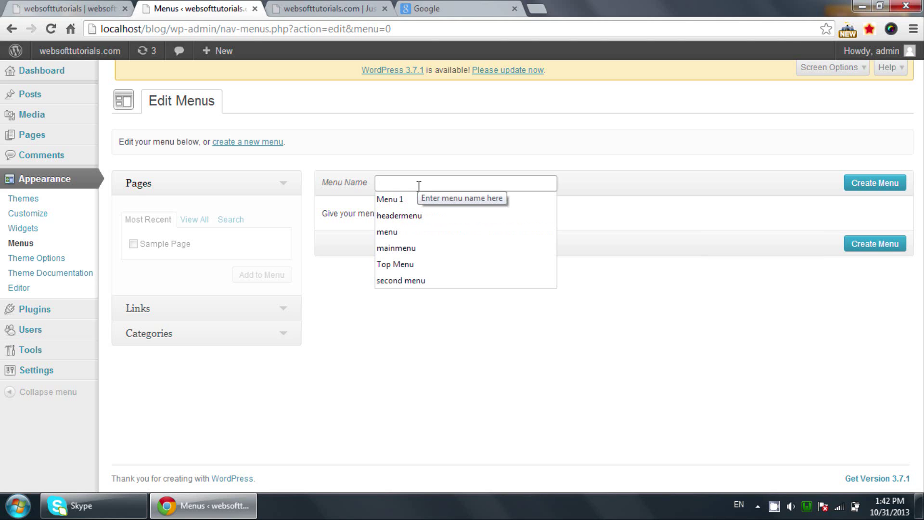
pyautogui.write('firs')
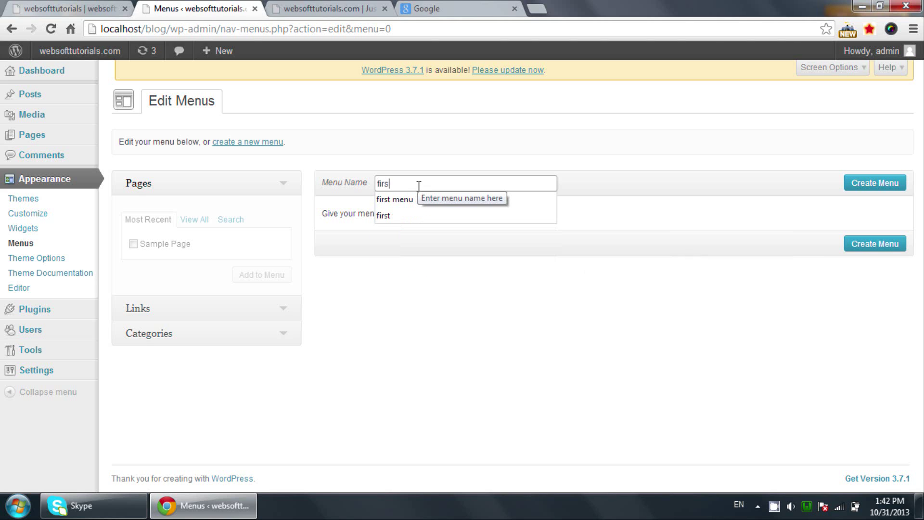
pyautogui.write('t menu')
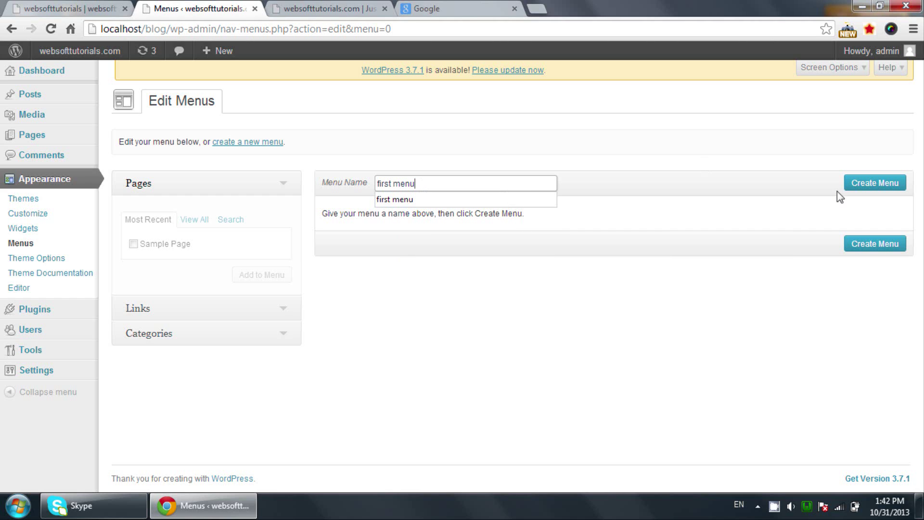
pyautogui.click(869, 188)
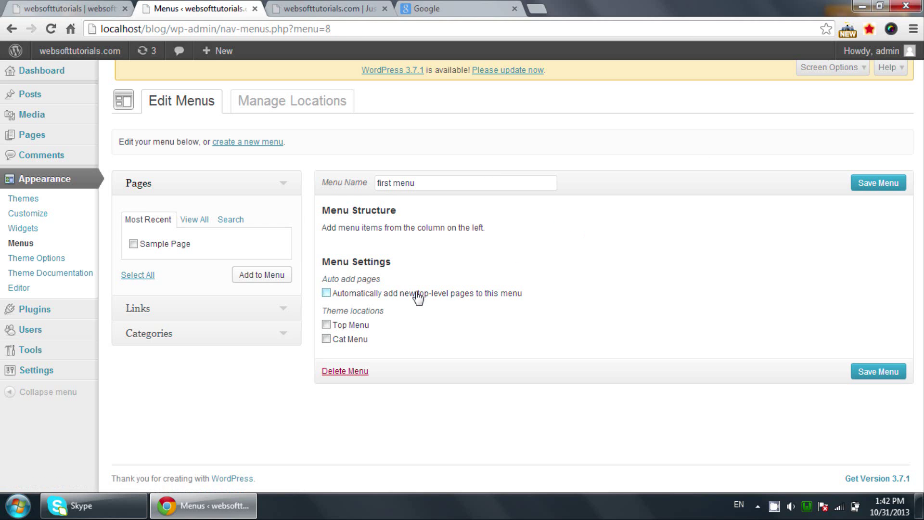
# Assign the first menu to only the Top Menu theme location, look through the category and link item options, and save the menu
pyautogui.moveTo(319, 315); pyautogui.dragTo(383, 312)
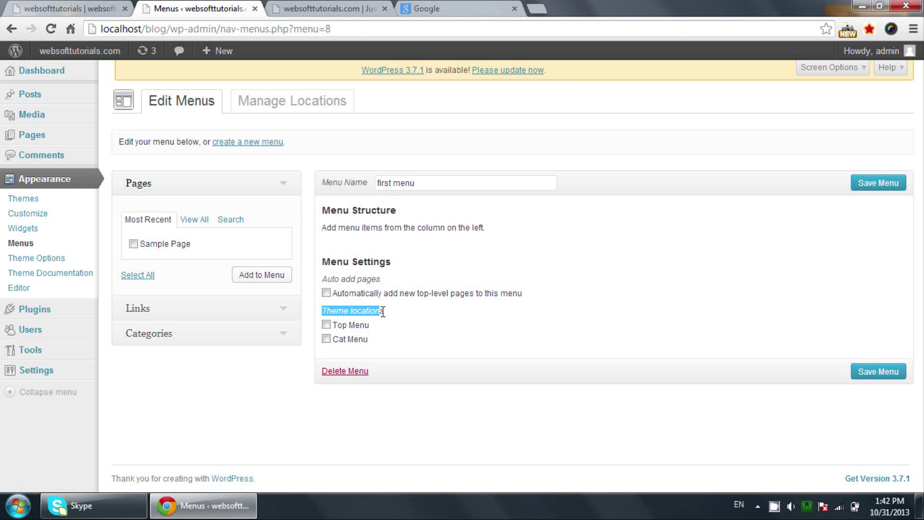
pyautogui.click(357, 327)
pyautogui.click(351, 340)
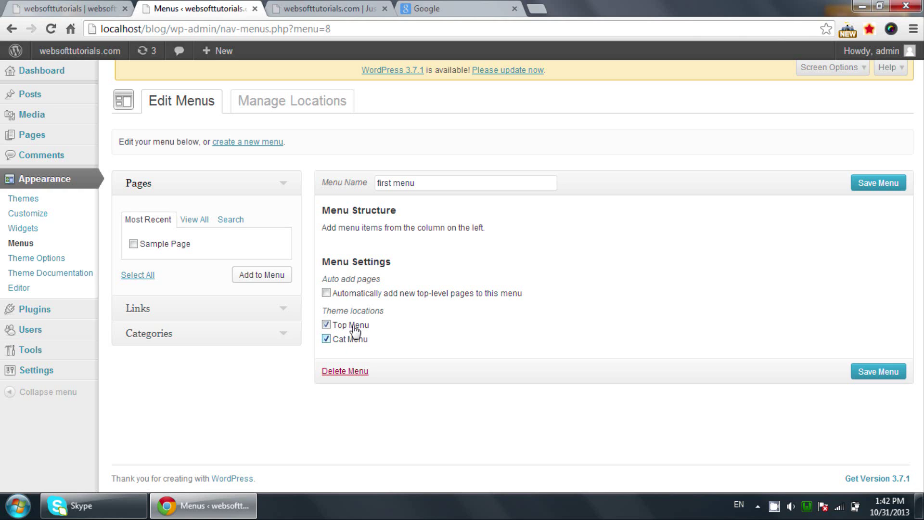
pyautogui.click(354, 327)
pyautogui.click(351, 342)
pyautogui.click(227, 341)
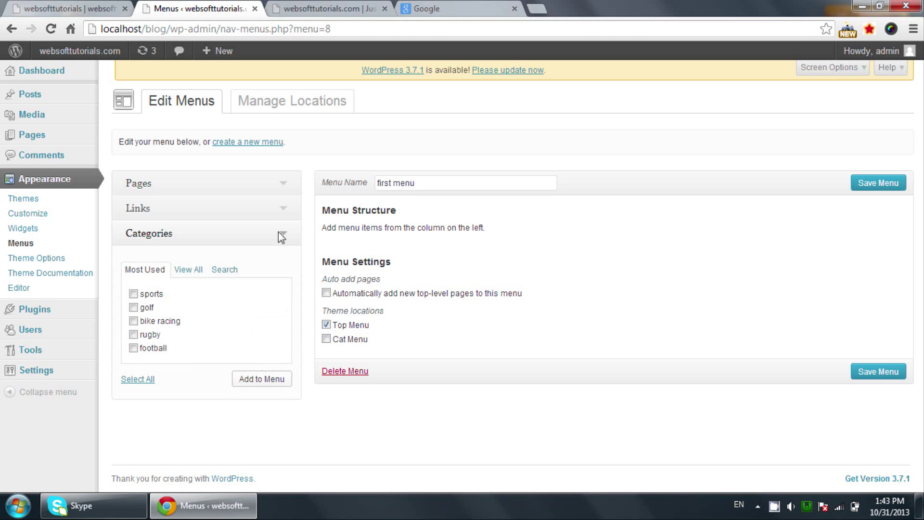
pyautogui.click(263, 205)
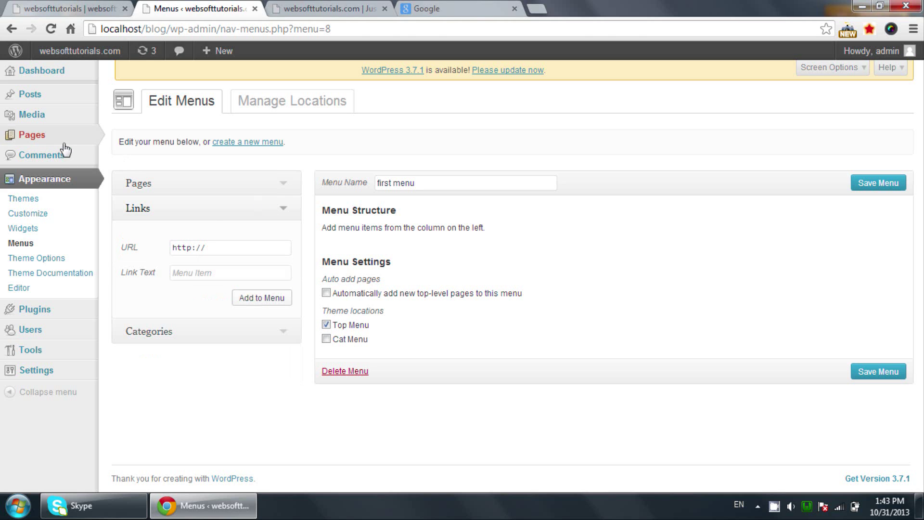
pyautogui.click(879, 378)
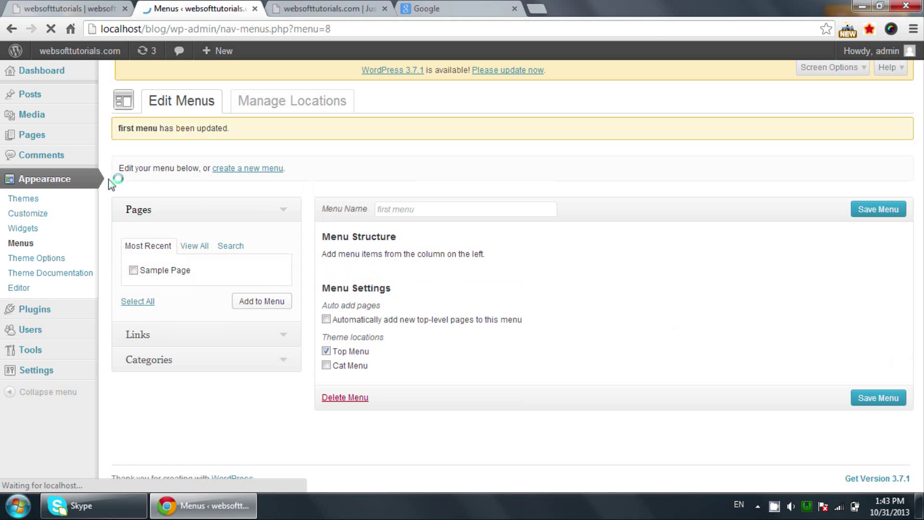
# Add a new page titled "About Me" and publish it
pyautogui.moveTo(66, 136)
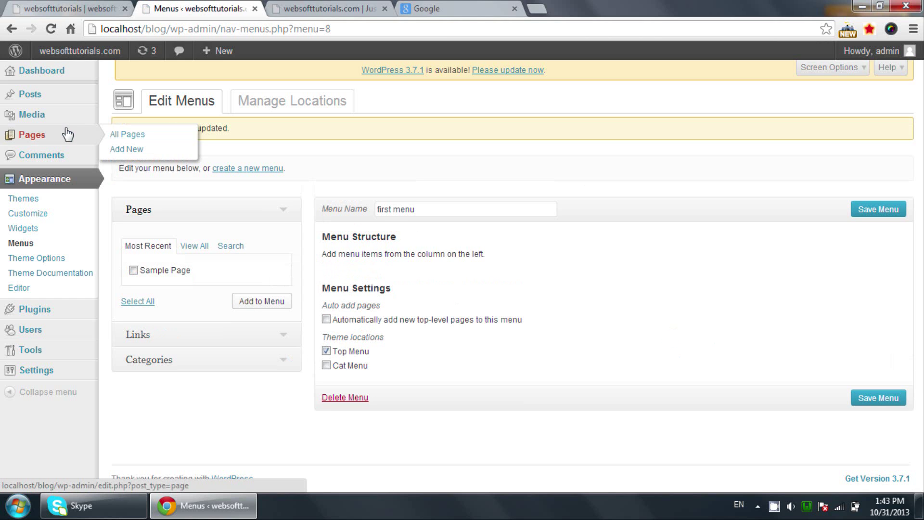
pyautogui.click(141, 150)
pyautogui.click(170, 136)
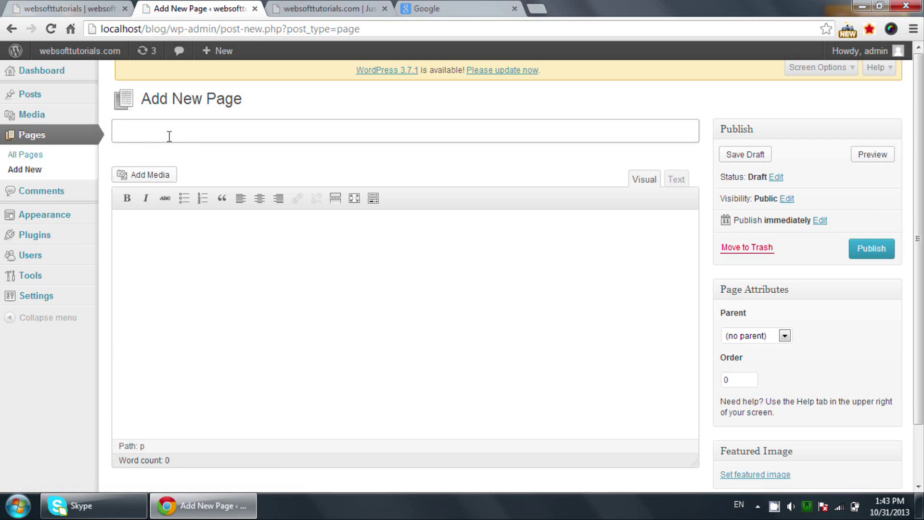
pyautogui.write('H')
pyautogui.press('BackSpace')
pyautogui.write('About Me')
pyautogui.click(882, 251)
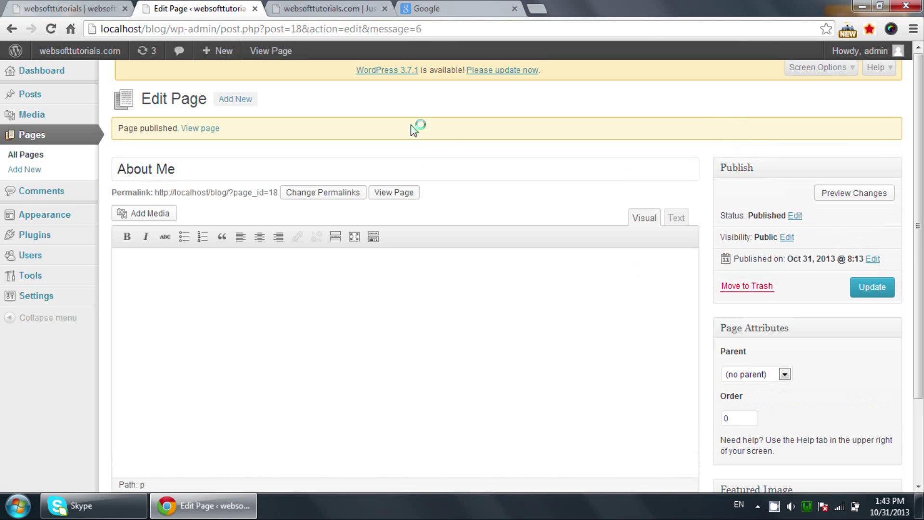
# Add another new page titled "Contact" and publish it
pyautogui.click(255, 100)
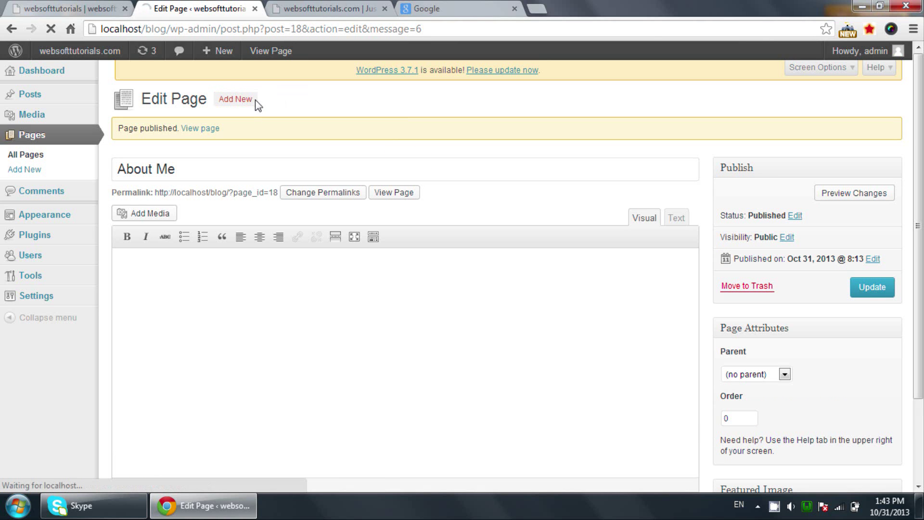
pyautogui.write('Co')
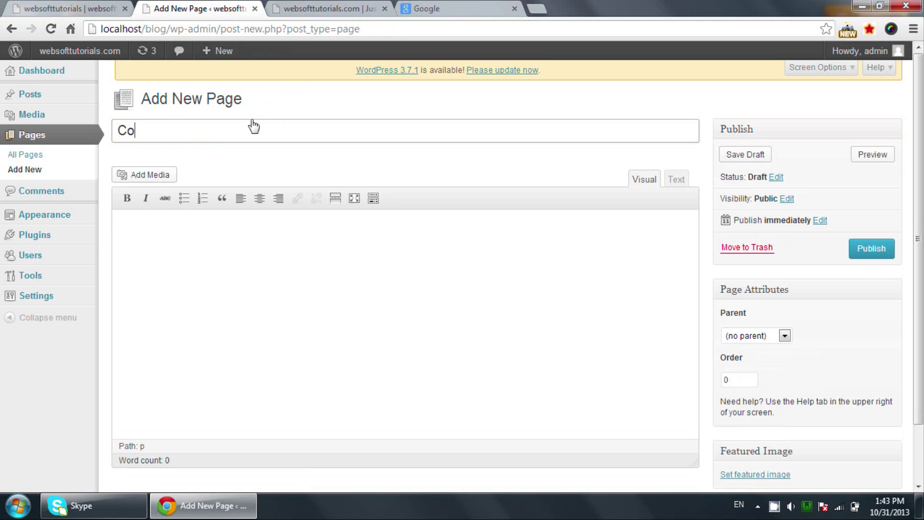
pyautogui.write('ntact')
pyautogui.click(864, 250)
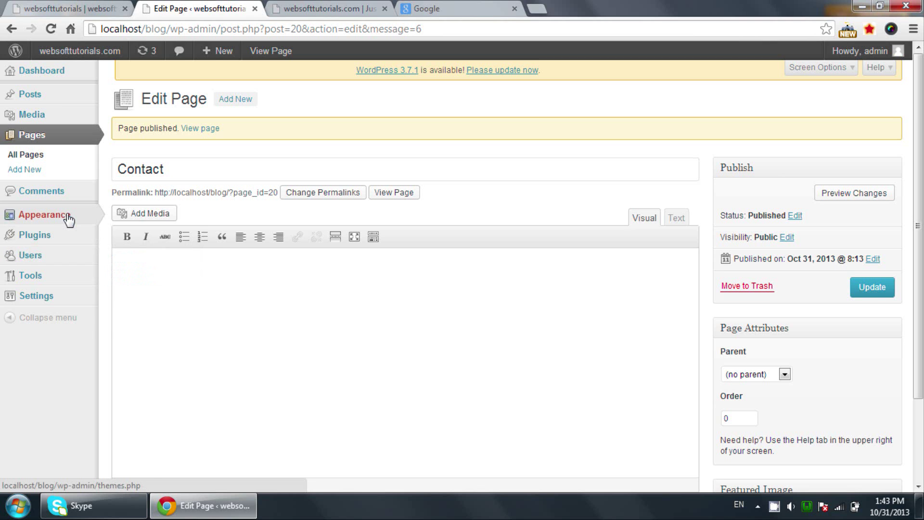
# Add the About Me and Contact pages to the first menu with About Me first, and save the menu
pyautogui.moveTo(68, 216)
pyautogui.click(122, 260)
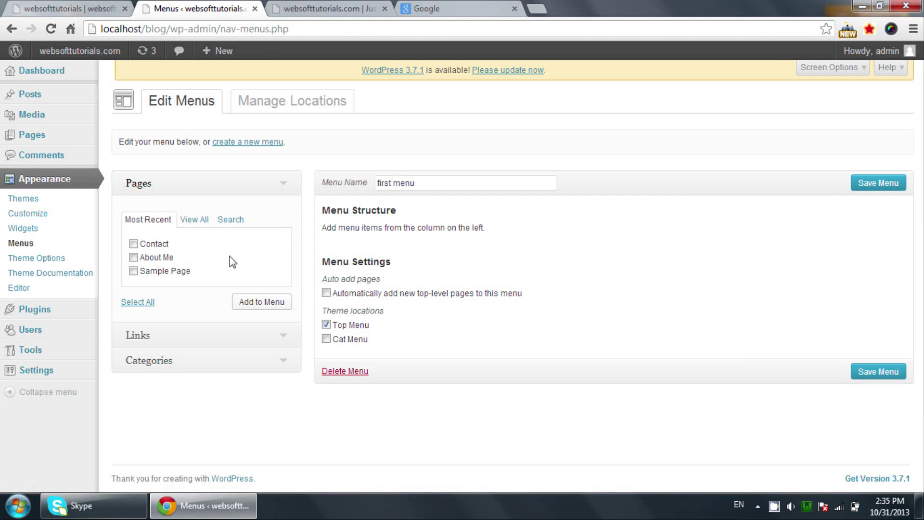
pyautogui.click(133, 257)
pyautogui.click(132, 243)
pyautogui.click(269, 304)
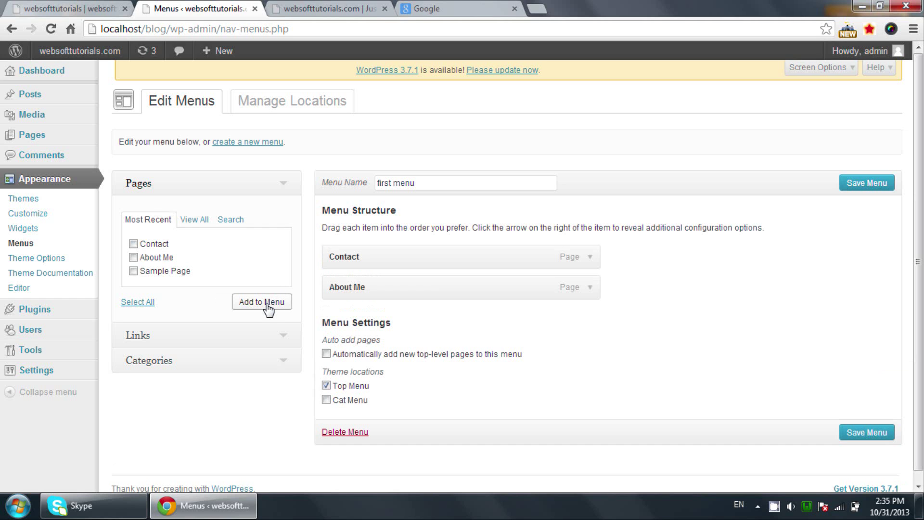
pyautogui.moveTo(357, 277); pyautogui.dragTo(350, 246)
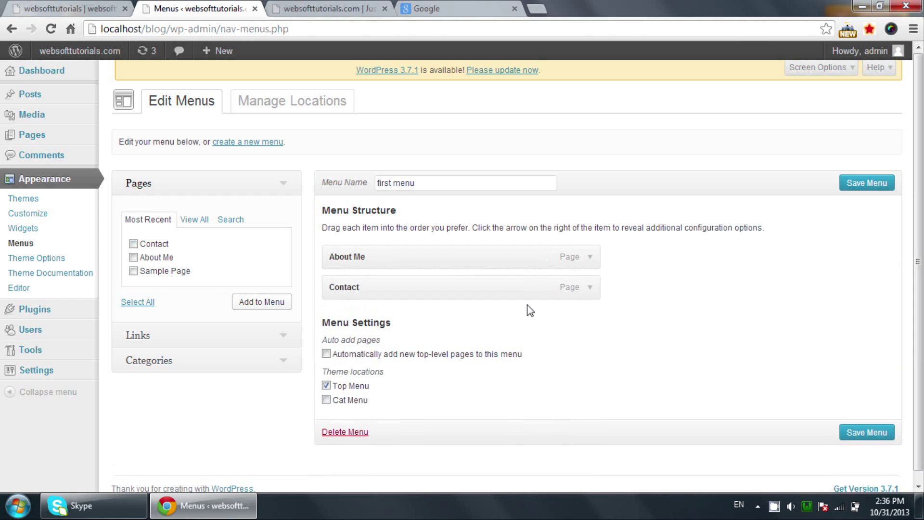
pyautogui.click(869, 432)
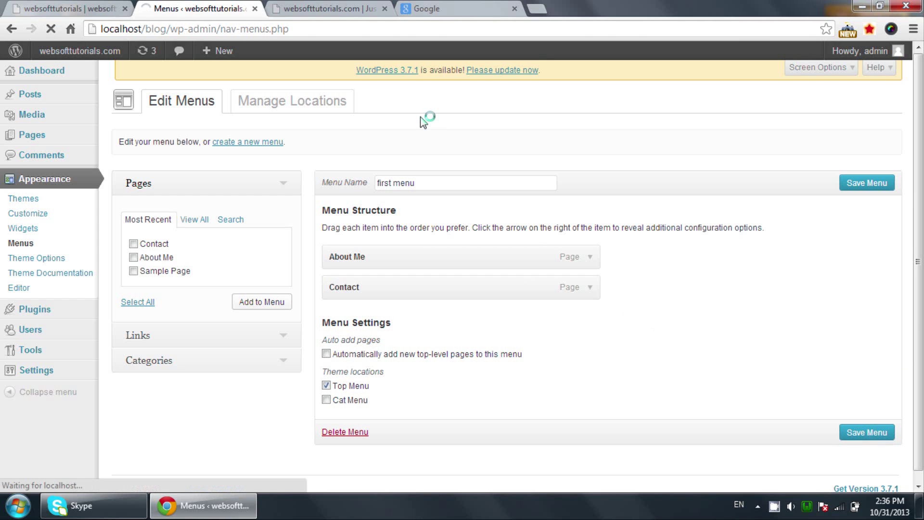
# Reload the blog's front page to check the page links in its top menu, and return to the menu editor
pyautogui.click(311, 6)
pyautogui.press('F5')
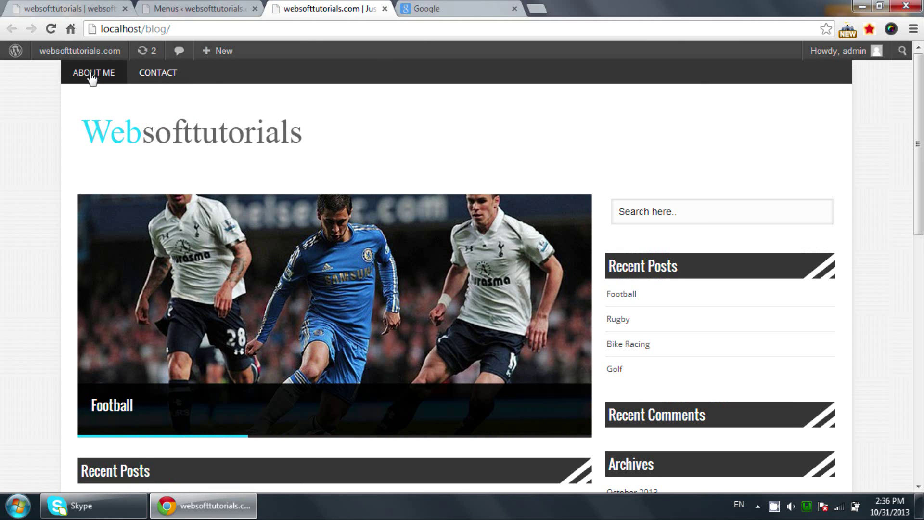
pyautogui.click(212, 8)
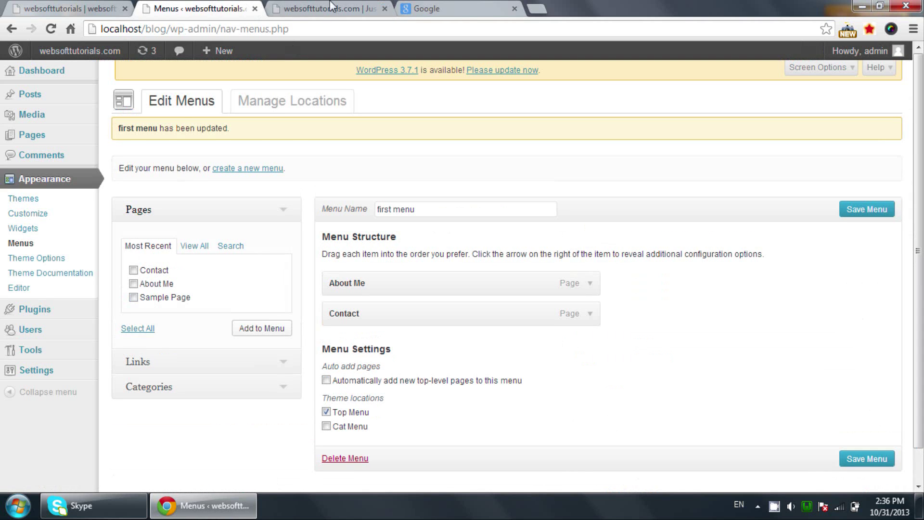
pyautogui.click(331, 7)
pyautogui.click(220, 8)
pyautogui.click(201, 363)
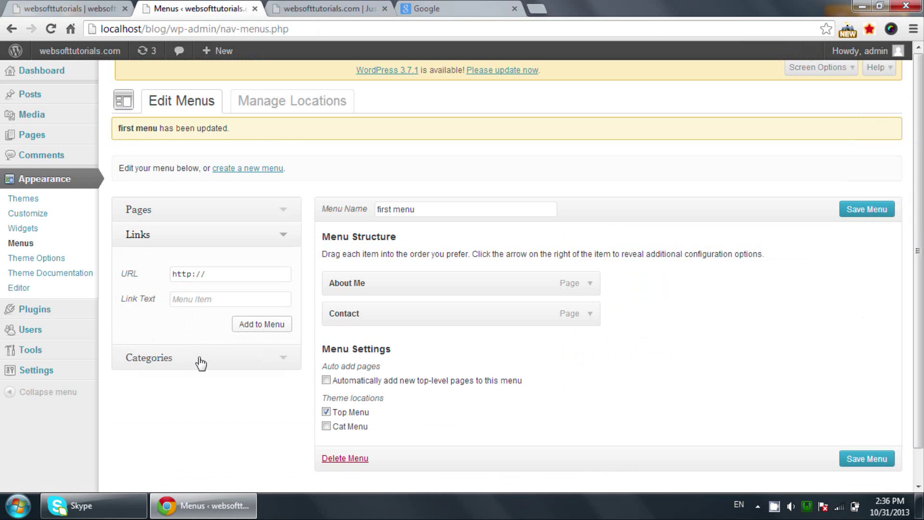
pyautogui.tripleClick(239, 267)
pyautogui.write('http://localhost/blog/')
pyautogui.click(239, 299)
pyautogui.write('Hom')
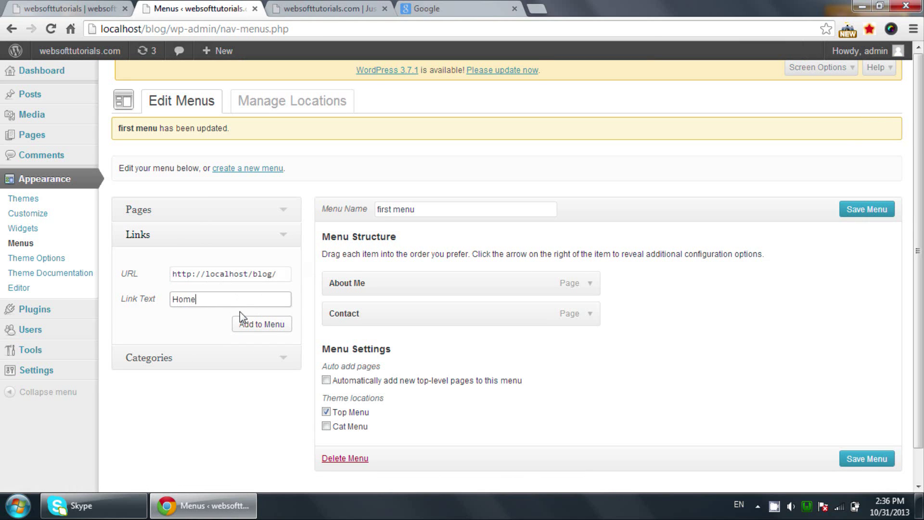
pyautogui.write('e')
pyautogui.click(249, 326)
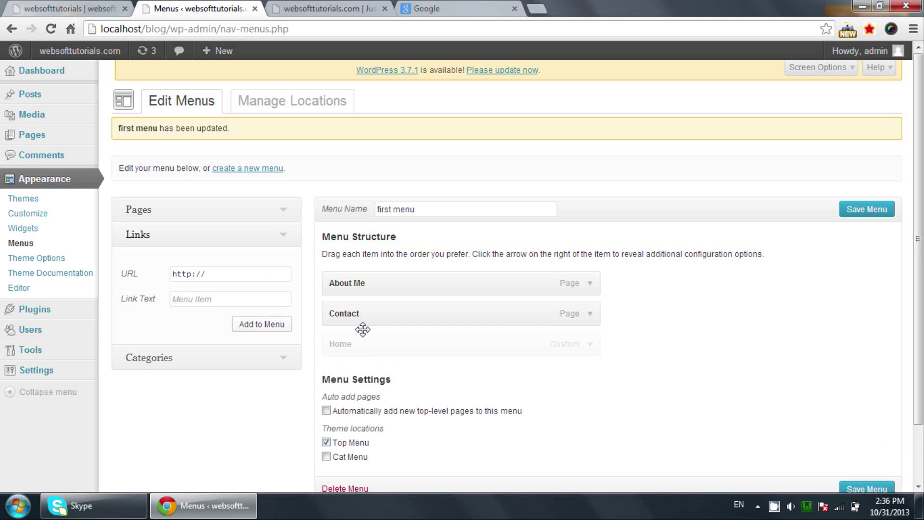
pyautogui.moveTo(368, 342); pyautogui.dragTo(393, 270)
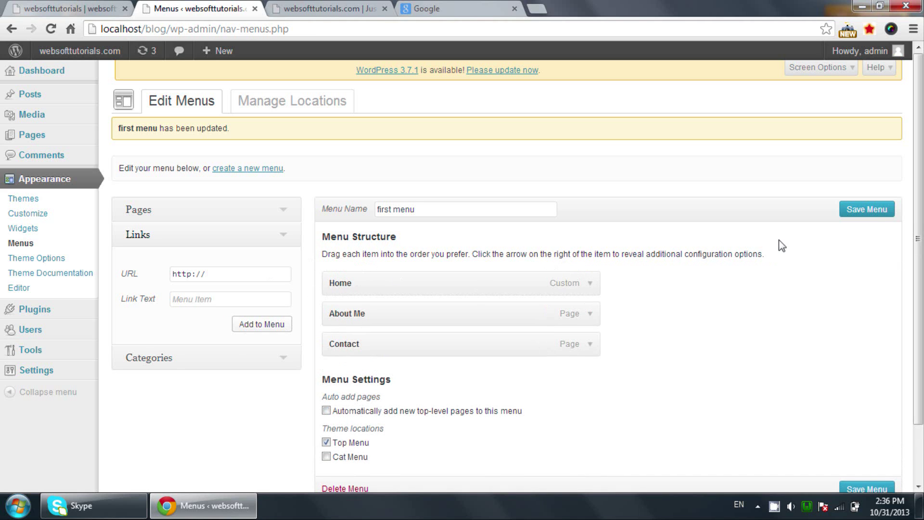
pyautogui.click(874, 206)
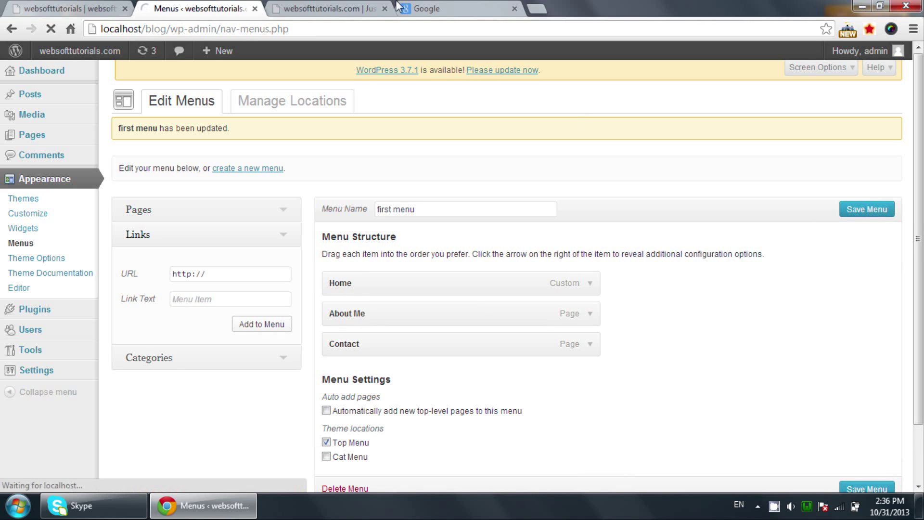
# Reload the blog's front page to check the Home link in the top menu, and return to the admin
pyautogui.click(340, 8)
pyautogui.press('F5')
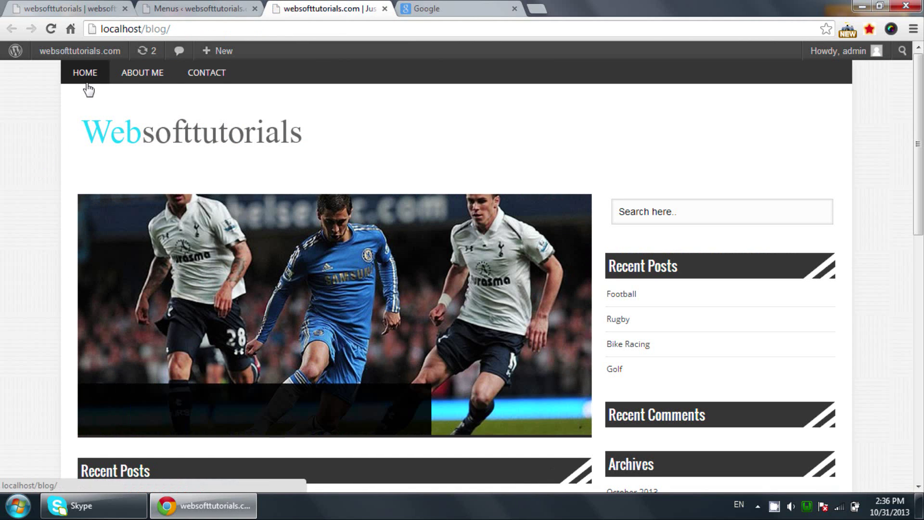
pyautogui.click(212, 8)
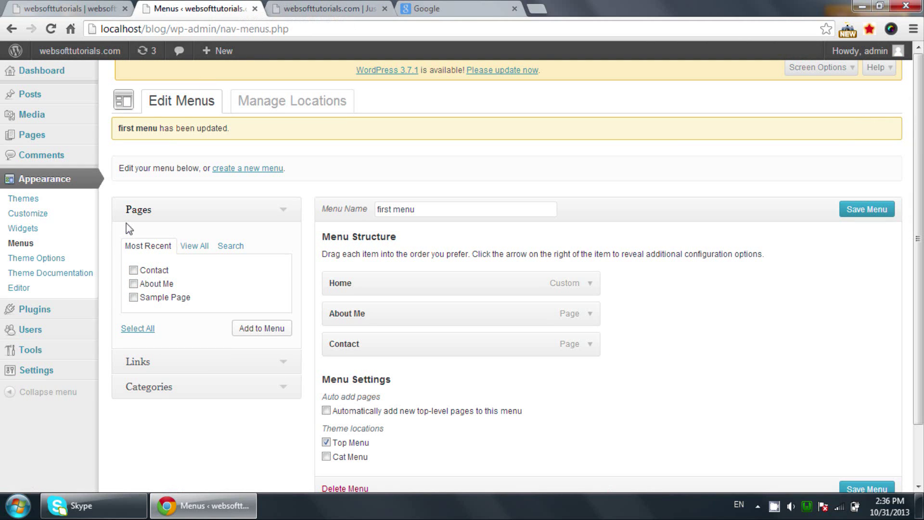
# Open the Reading settings and look over the recent posts list on the blog's front page
pyautogui.moveTo(77, 374)
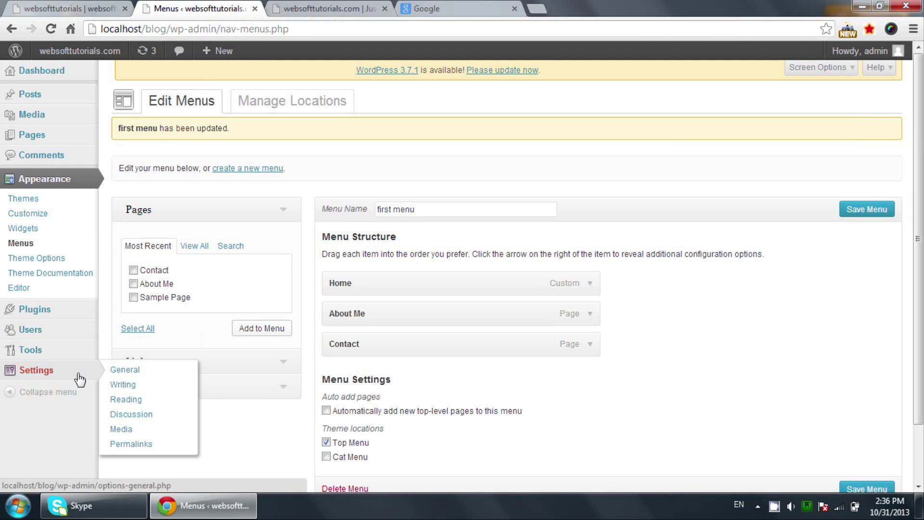
pyautogui.click(117, 401)
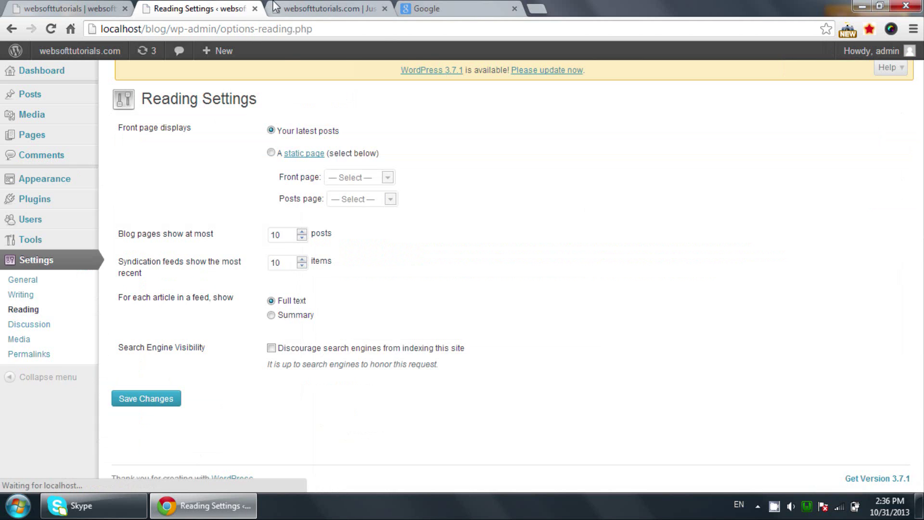
pyautogui.click(275, 8)
pyautogui.scroll(-7, 85, 215)
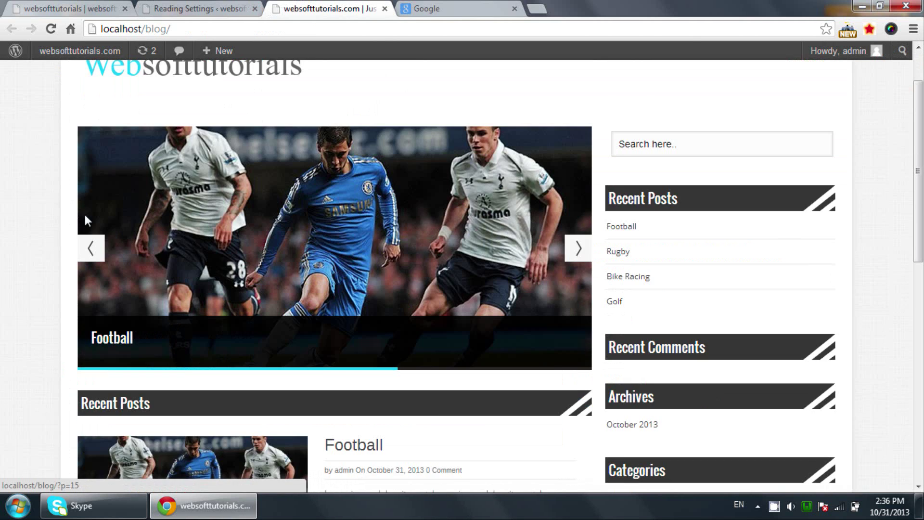
pyautogui.scroll(-4, 85, 215)
pyautogui.scroll(10, 83, 221)
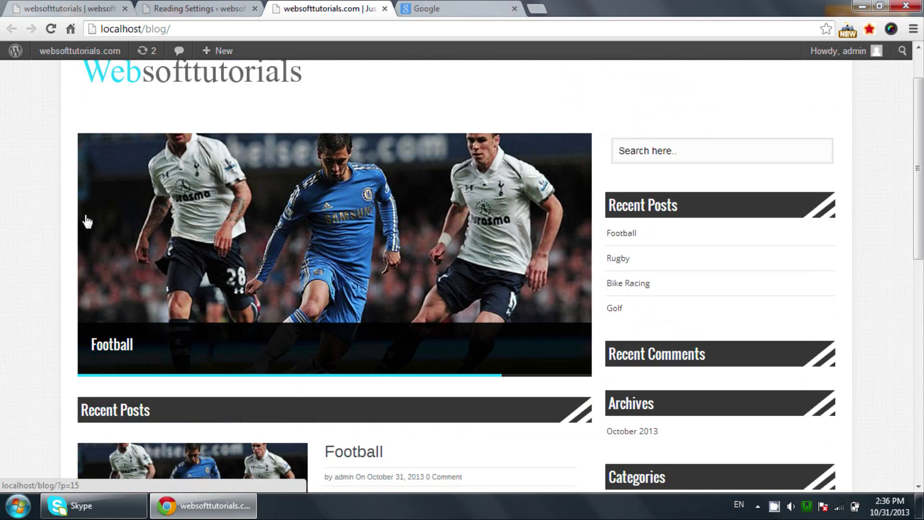
pyautogui.click(195, 6)
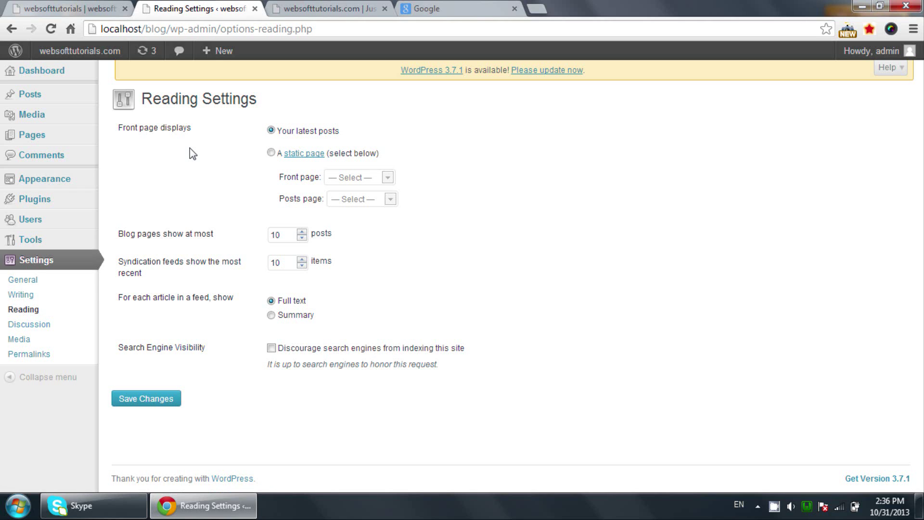
# Change the maximum number of posts per blog page, save the Reading settings, and check the pagination on the reloaded front page
pyautogui.click(288, 236)
pyautogui.click(168, 399)
pyautogui.click(334, 6)
pyautogui.click(330, 31)
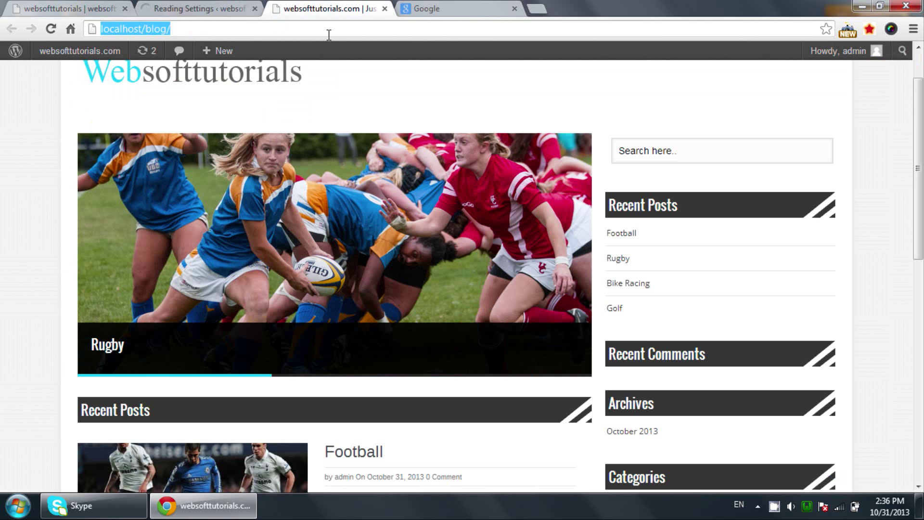
pyautogui.press('Return')
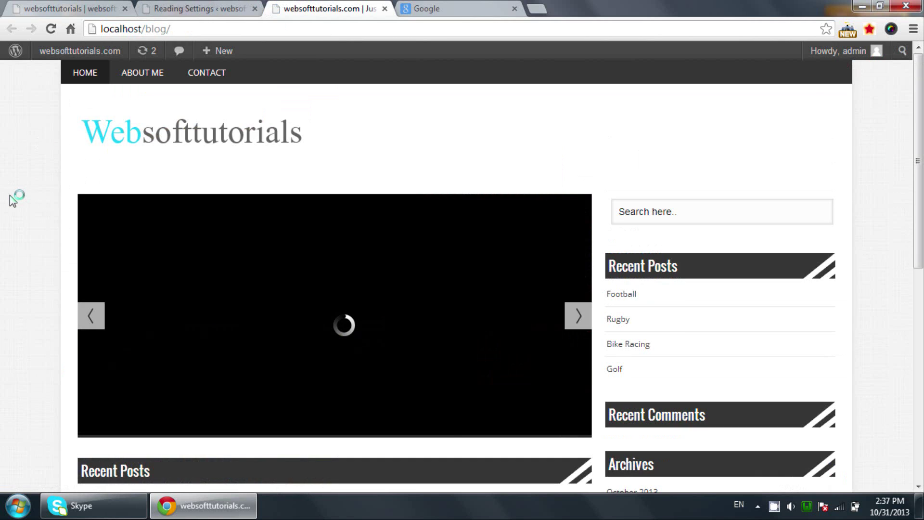
pyautogui.scroll(-10, 10, 195)
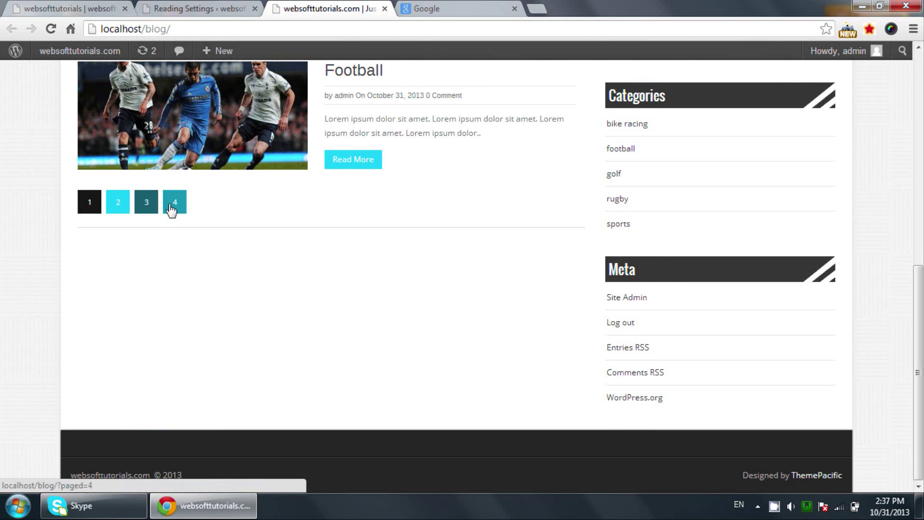
# Set blog pages to show at most 10 posts, save the Reading settings, and reload the blog's front page
pyautogui.click(229, 7)
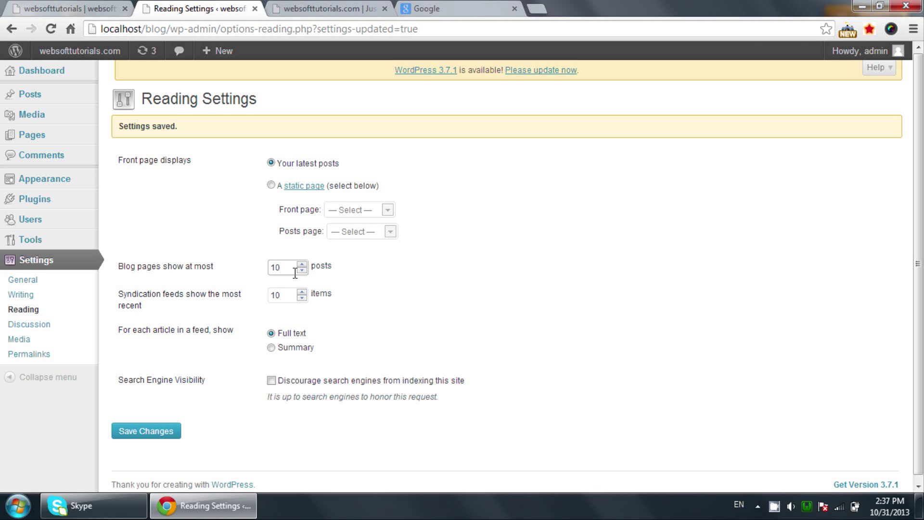
pyautogui.click(139, 440)
pyautogui.hotkey('ctrl', 'Tab')
pyautogui.click(322, 30)
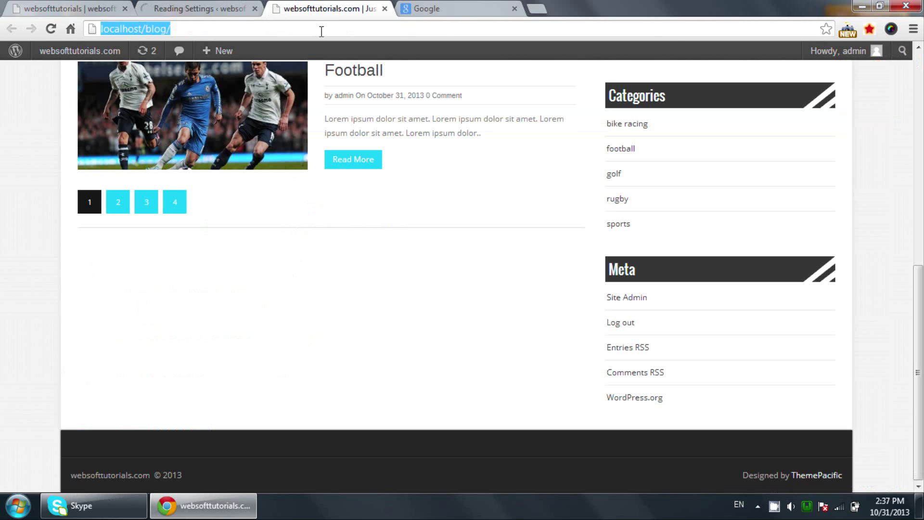
pyautogui.press('Return')
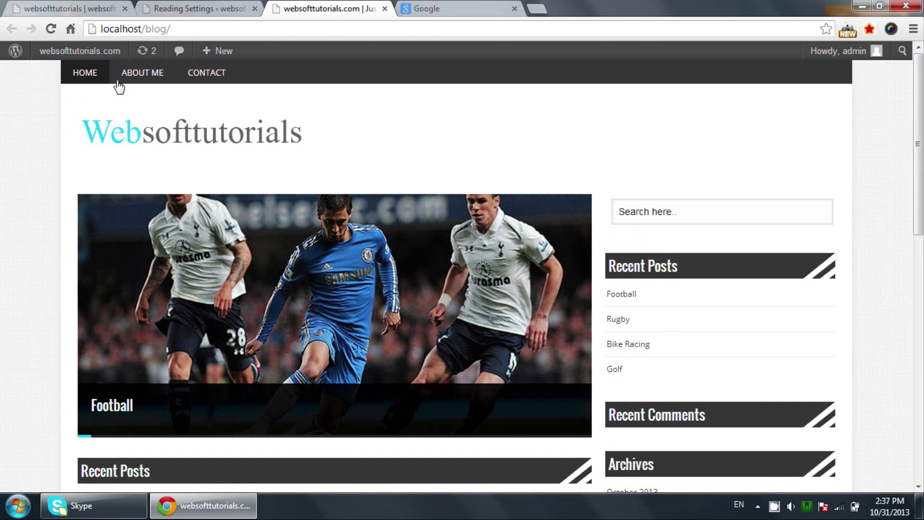
# Return to the admin's menu editor and create a new navigation menu named "second menu"
pyautogui.click(173, 7)
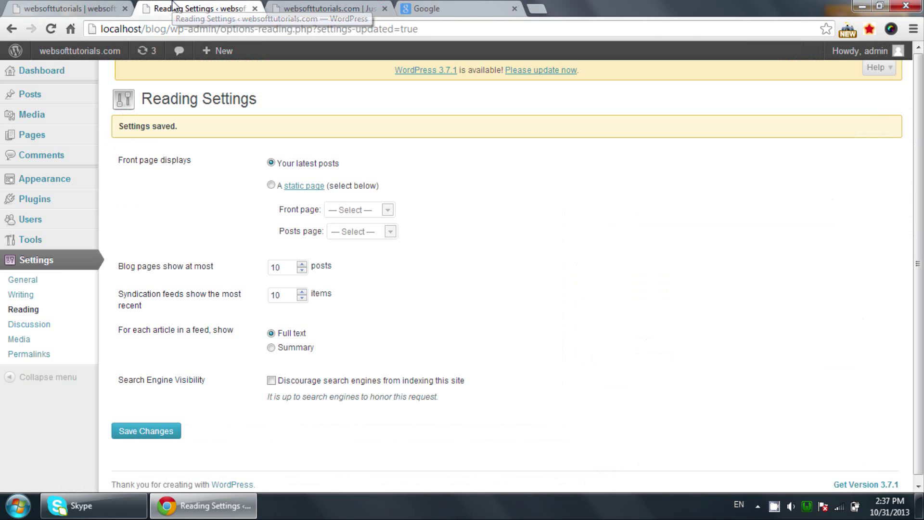
pyautogui.moveTo(96, 181)
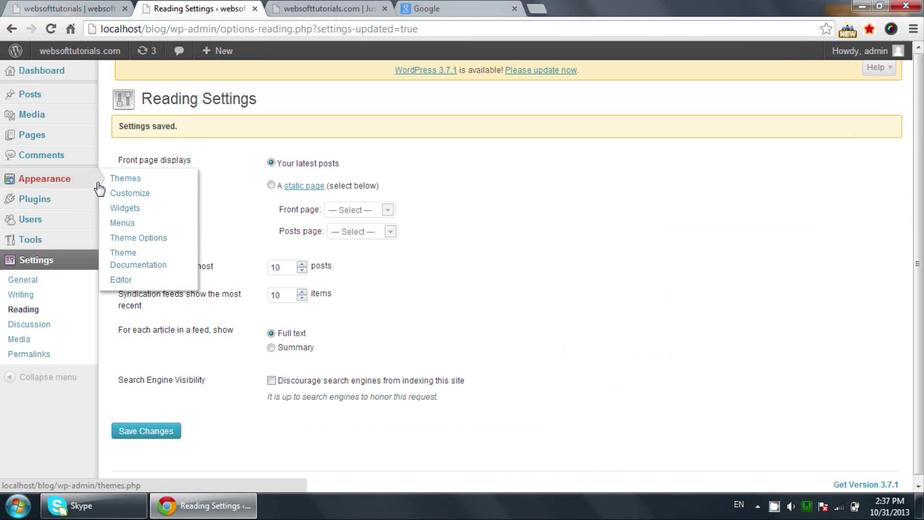
pyautogui.click(126, 223)
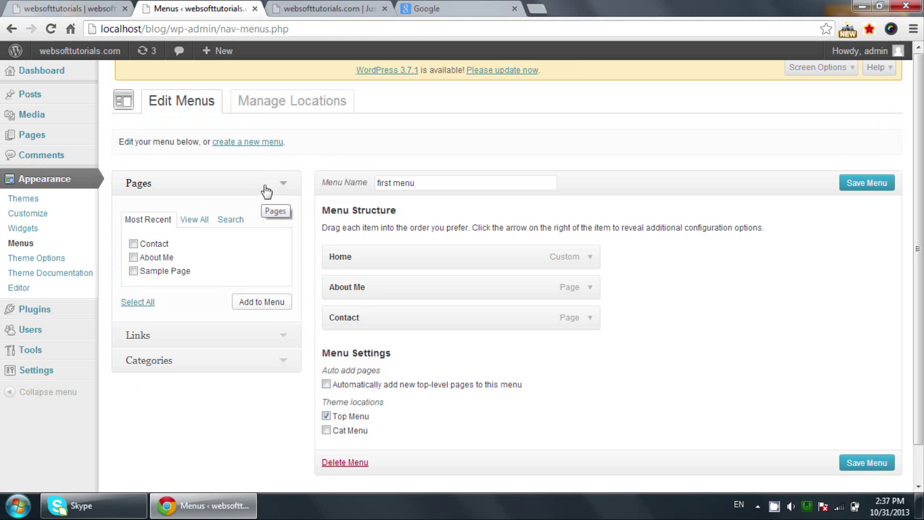
pyautogui.click(417, 188)
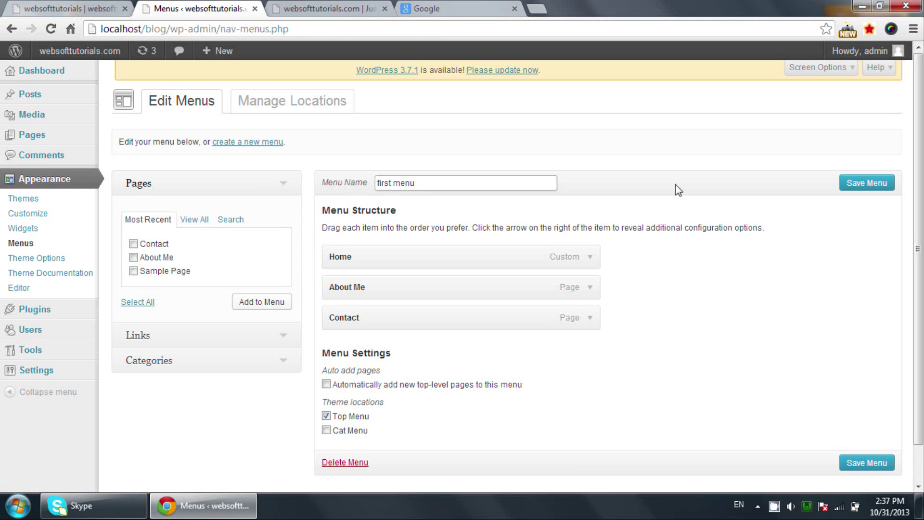
pyautogui.click(255, 152)
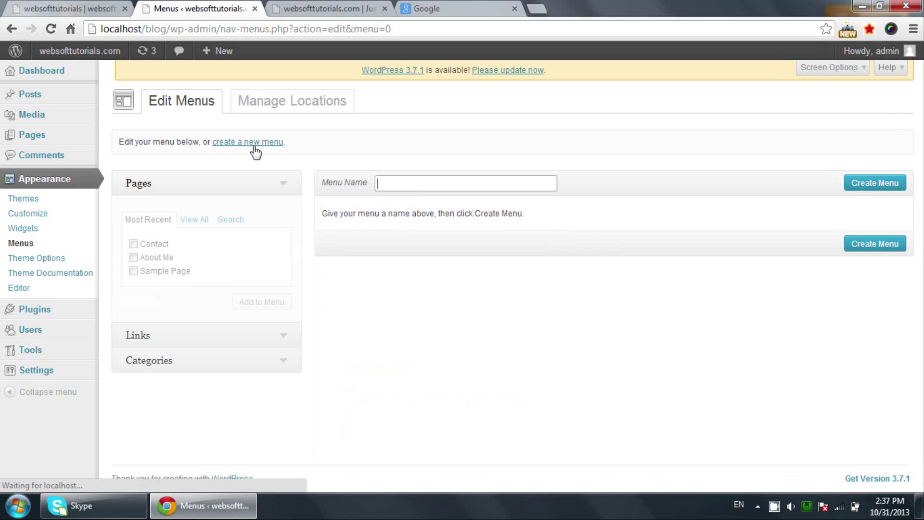
pyautogui.click(388, 184)
pyautogui.write('second menu')
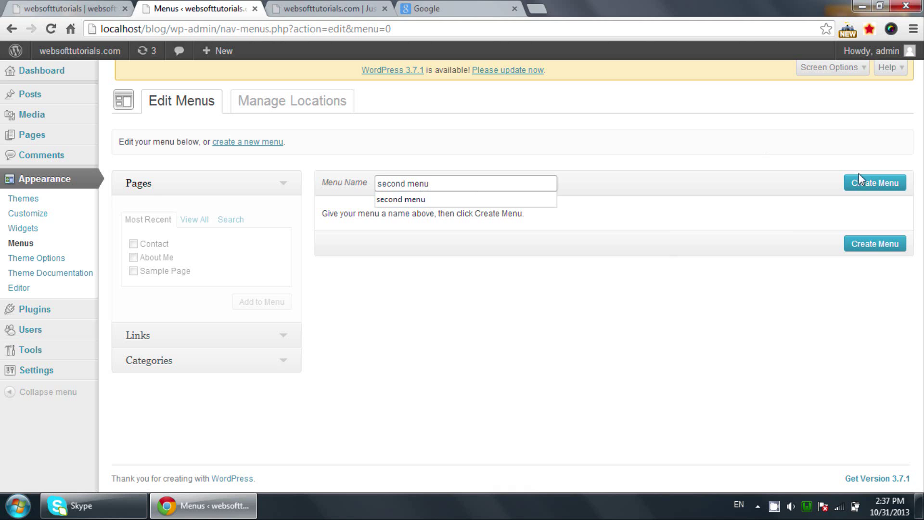
pyautogui.click(859, 178)
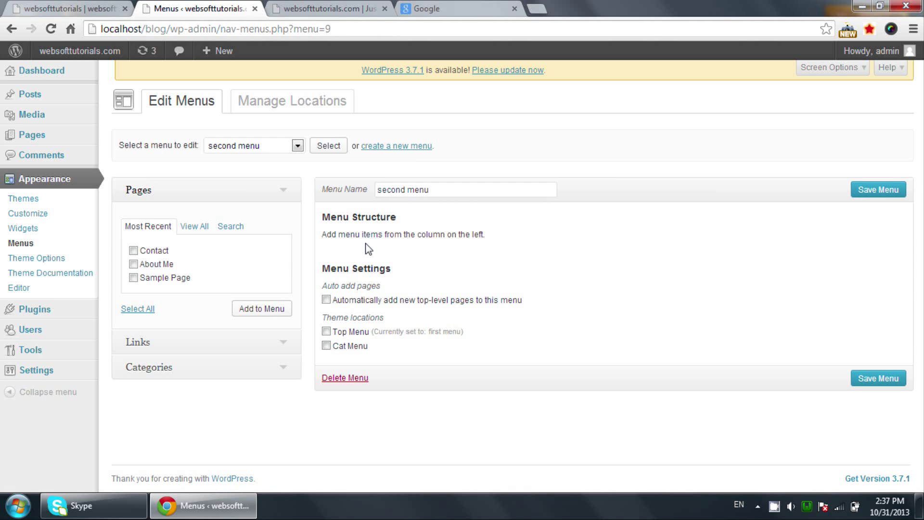
# Keep "second menu" selected for editing and assign it to the Cat Menu theme location
pyautogui.click(298, 145)
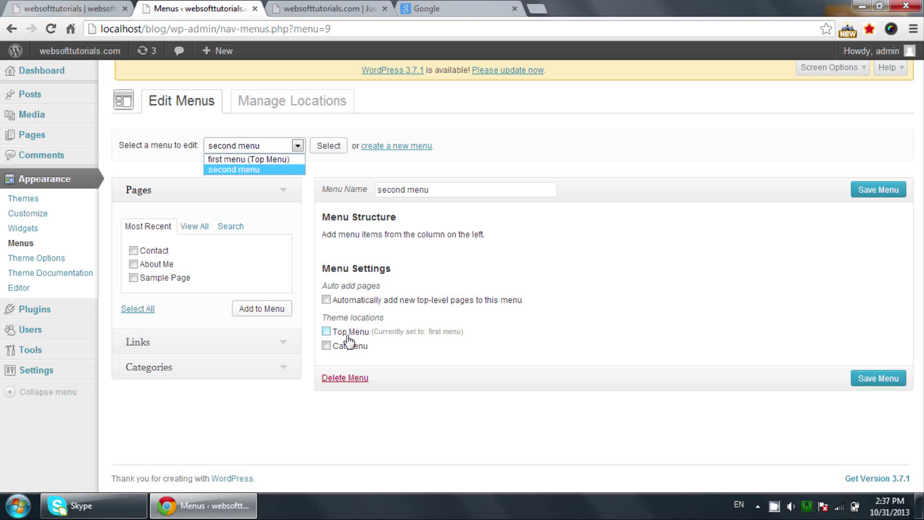
pyautogui.click(288, 169)
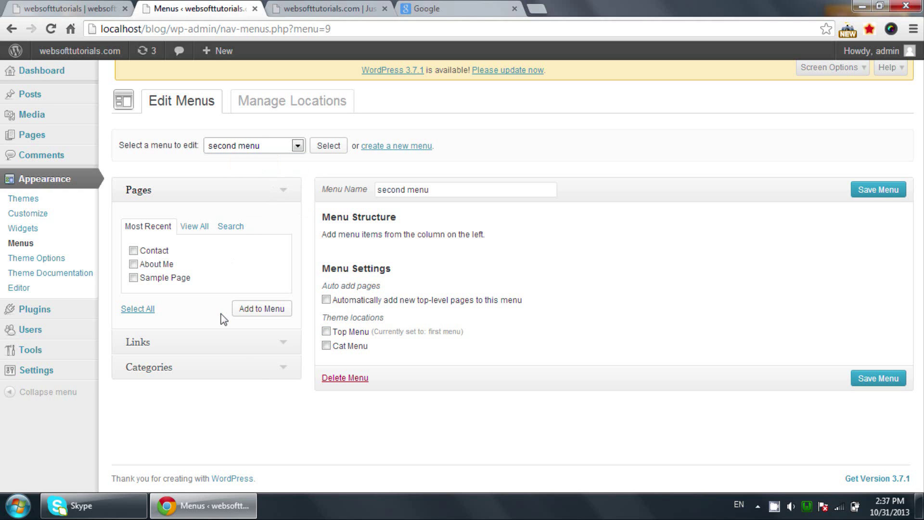
pyautogui.click(327, 346)
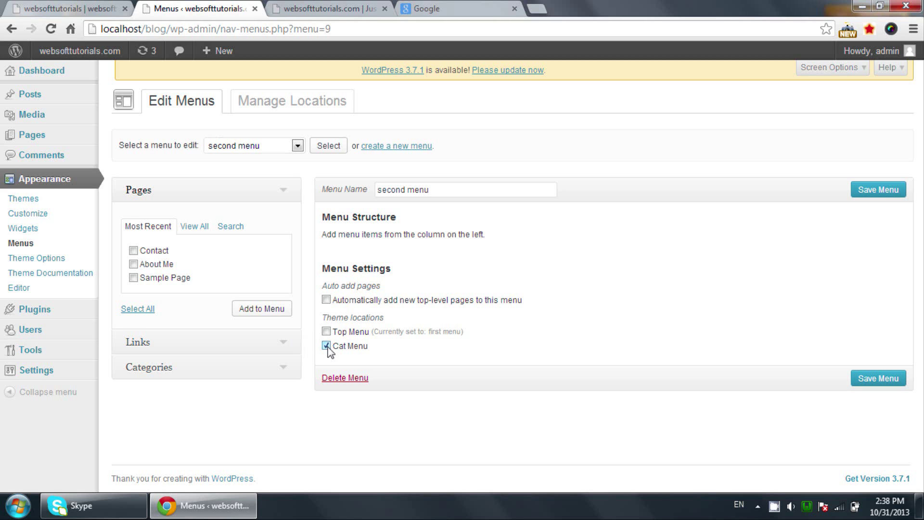
# Add the golf, bike racing, rugby and football categories as items of "second menu"
pyautogui.click(266, 369)
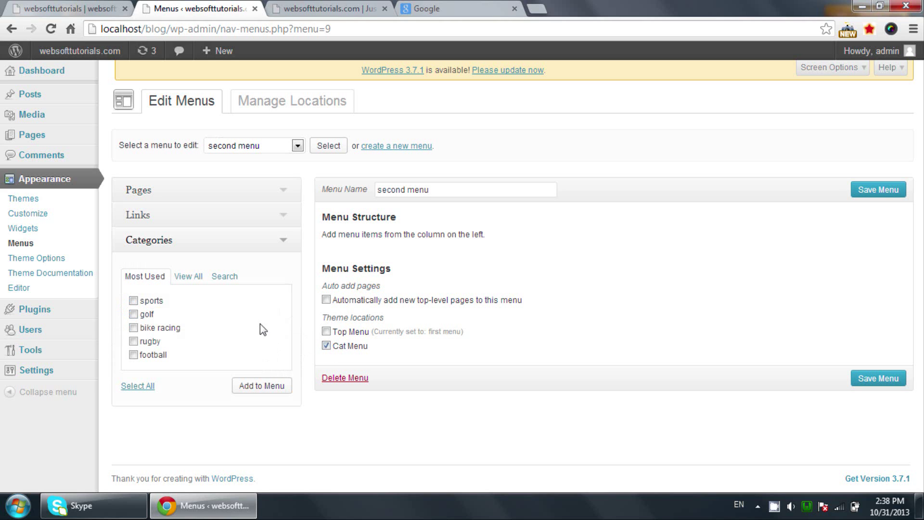
pyautogui.click(133, 315)
pyautogui.click(135, 355)
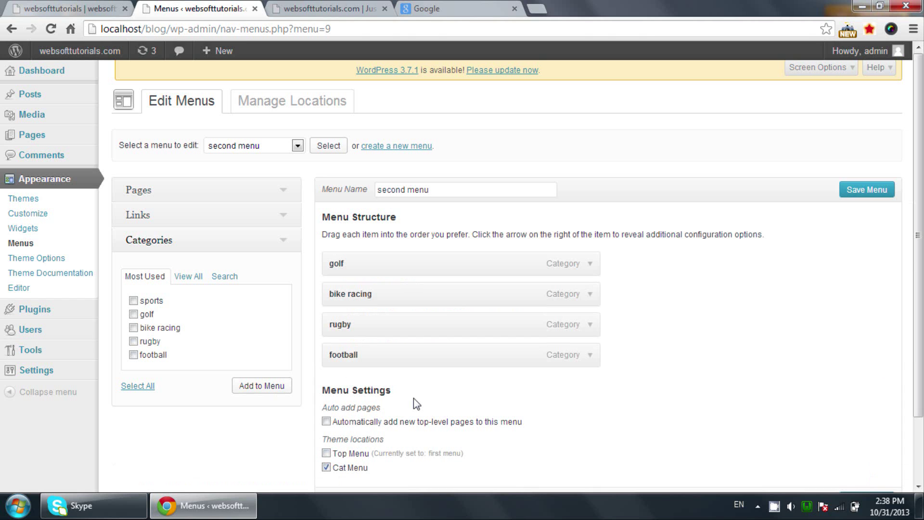
# Save "second menu" and reload the blog's front page to check the category menu
pyautogui.scroll(-2, 414, 397)
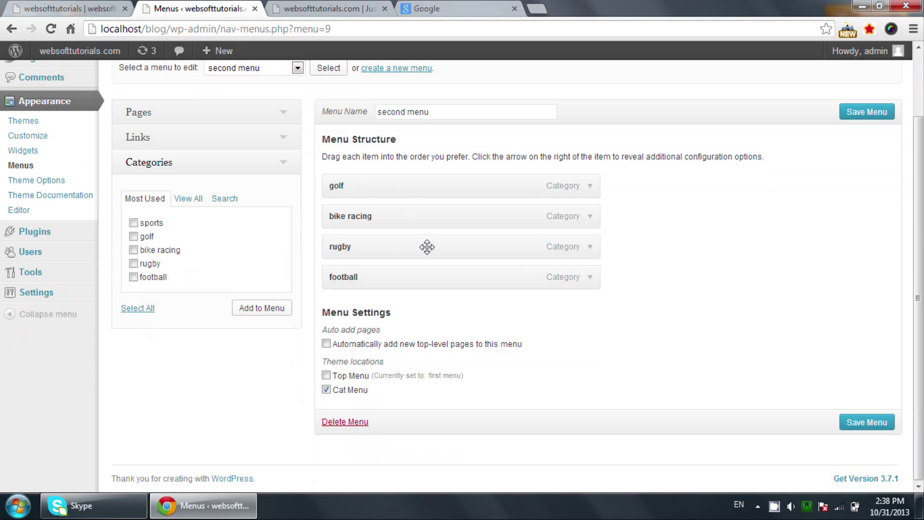
pyautogui.click(856, 423)
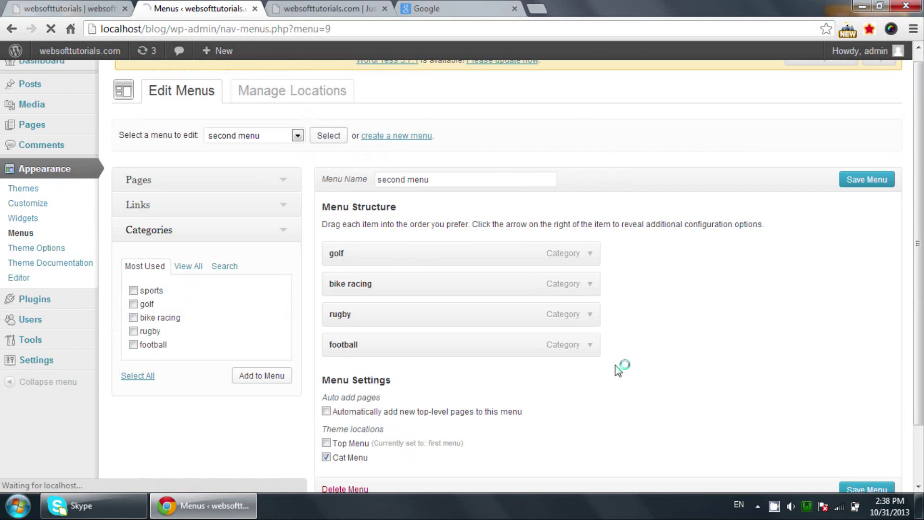
pyautogui.click(345, 8)
pyautogui.press('F5')
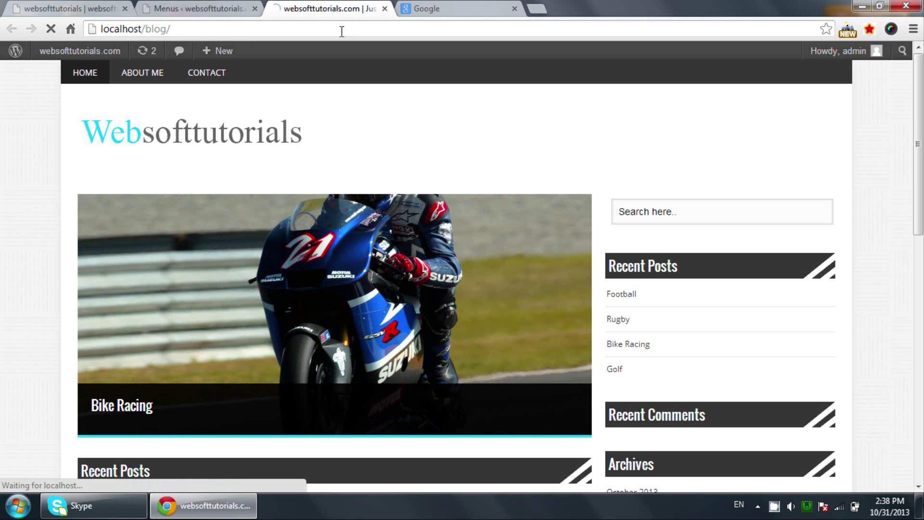
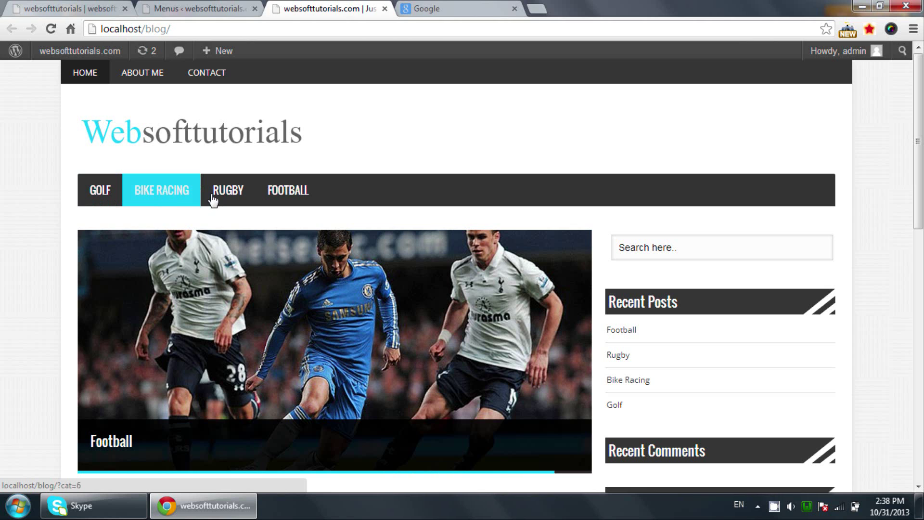
# Return to the admin's menu editor and view which menus are assigned to the theme locations
pyautogui.click(240, 9)
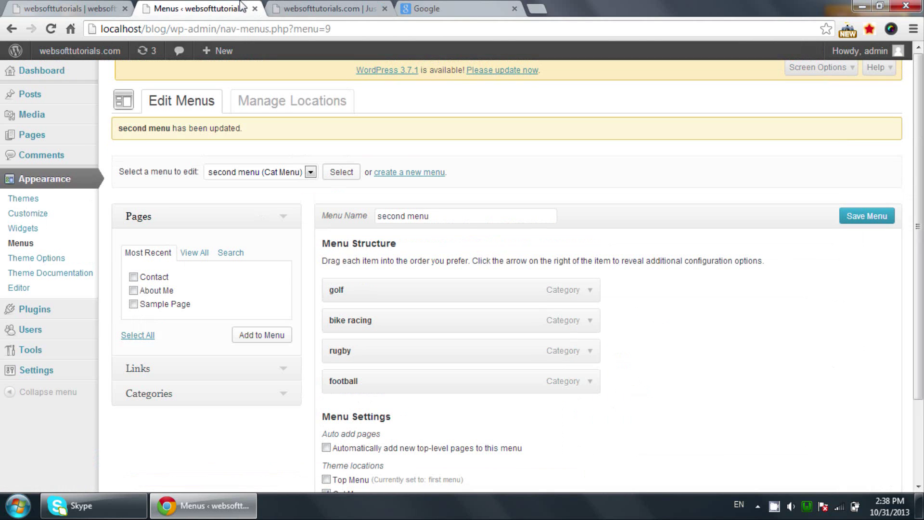
pyautogui.click(179, 218)
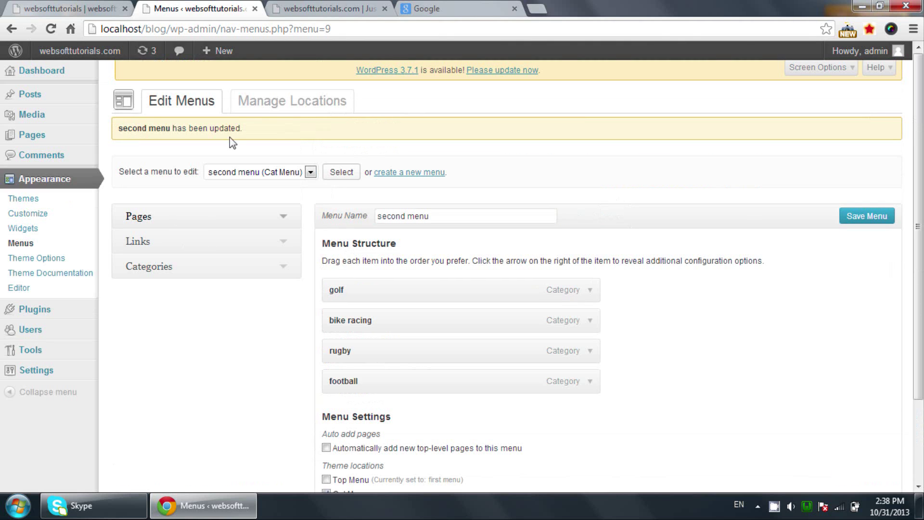
pyautogui.click(285, 103)
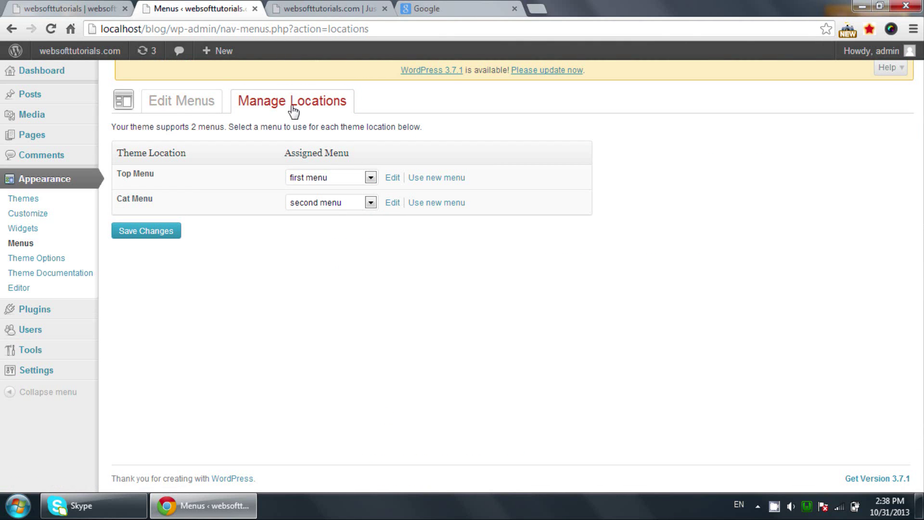
# Review the menu assigned to the Top Menu location and inspect the first menu's structure
pyautogui.click(324, 179)
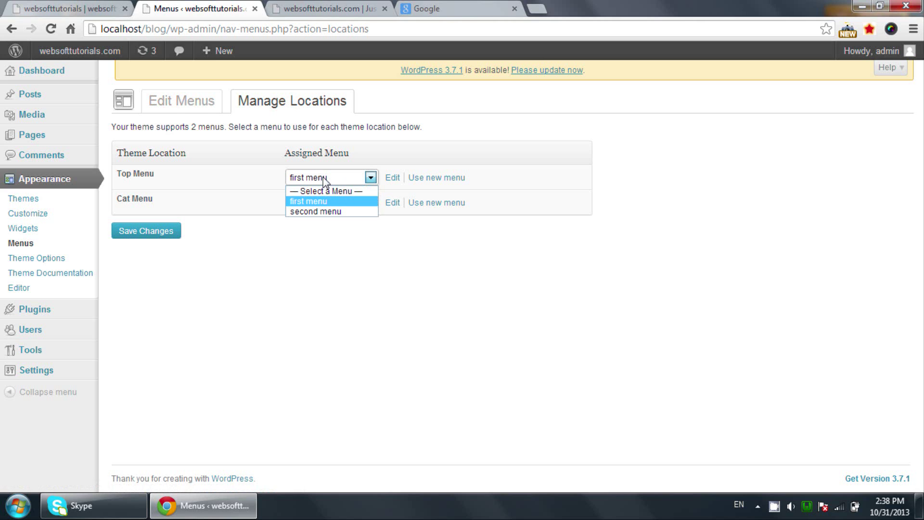
pyautogui.click(323, 182)
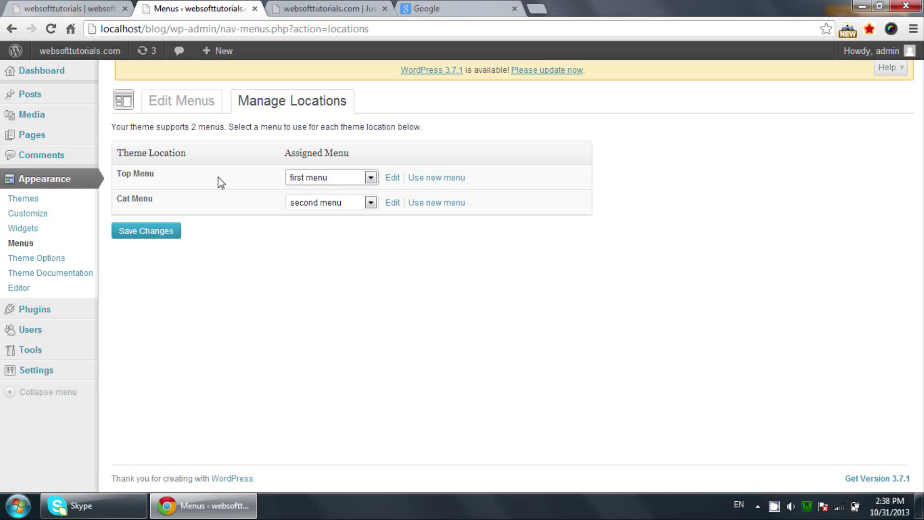
pyautogui.click(396, 180)
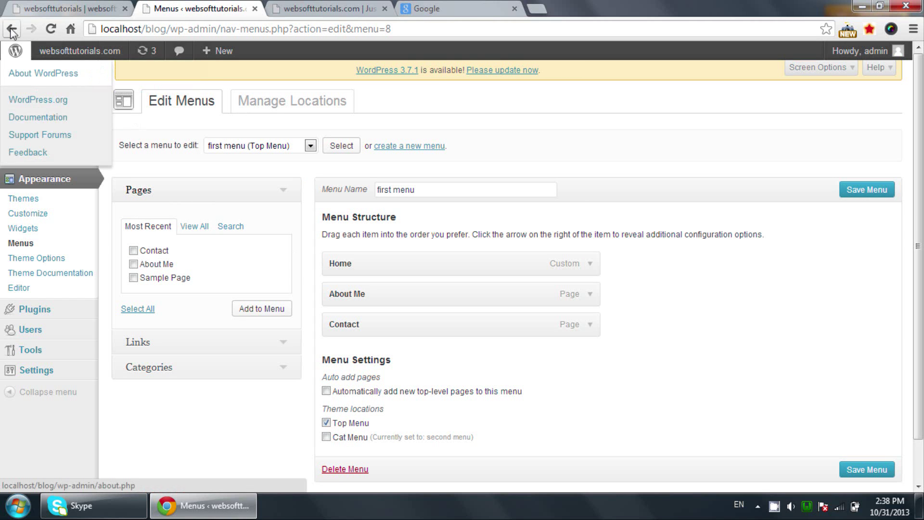
pyautogui.click(236, 101)
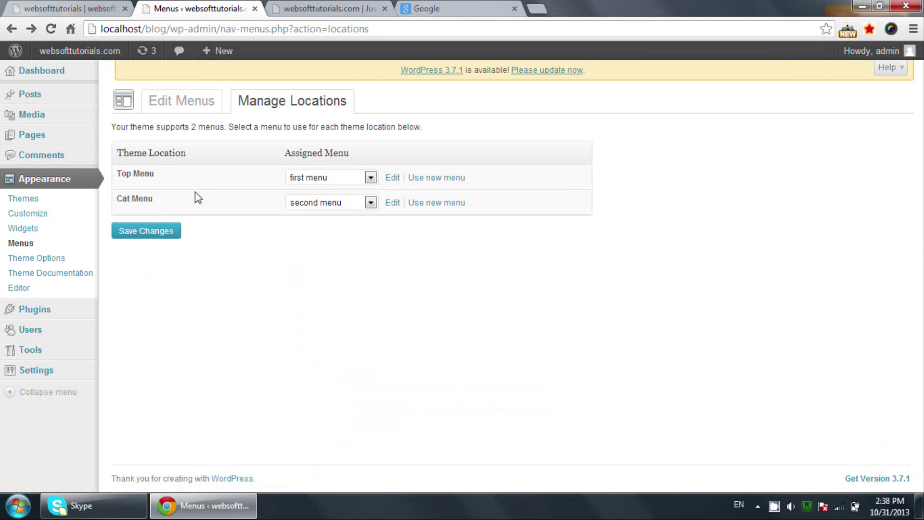
# Move the bike racing category above golf in the second menu, assigned to Cat Menu, and save the menu
pyautogui.click(394, 203)
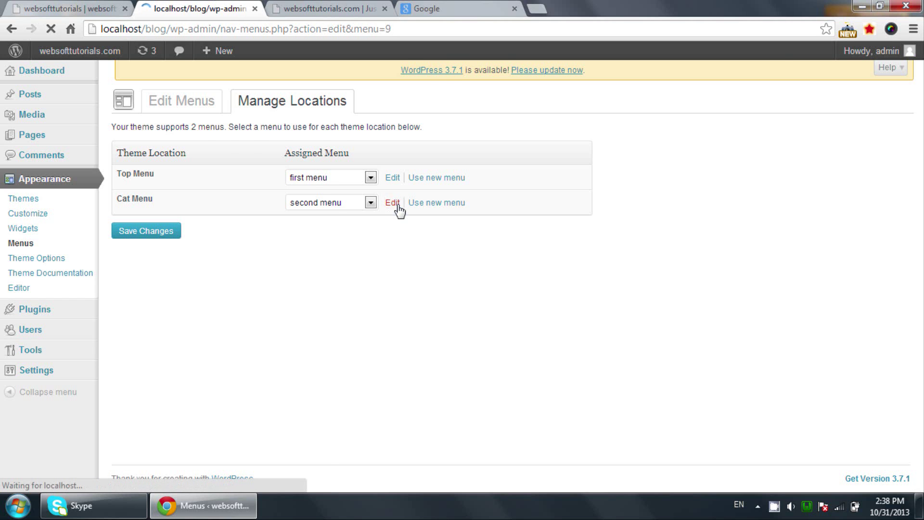
pyautogui.click(328, 9)
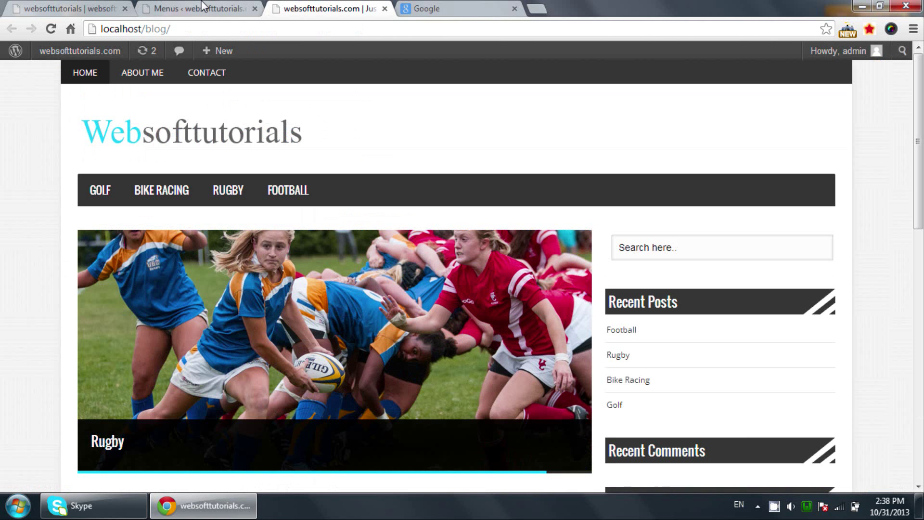
pyautogui.click(202, 7)
pyautogui.moveTo(404, 304); pyautogui.dragTo(401, 258)
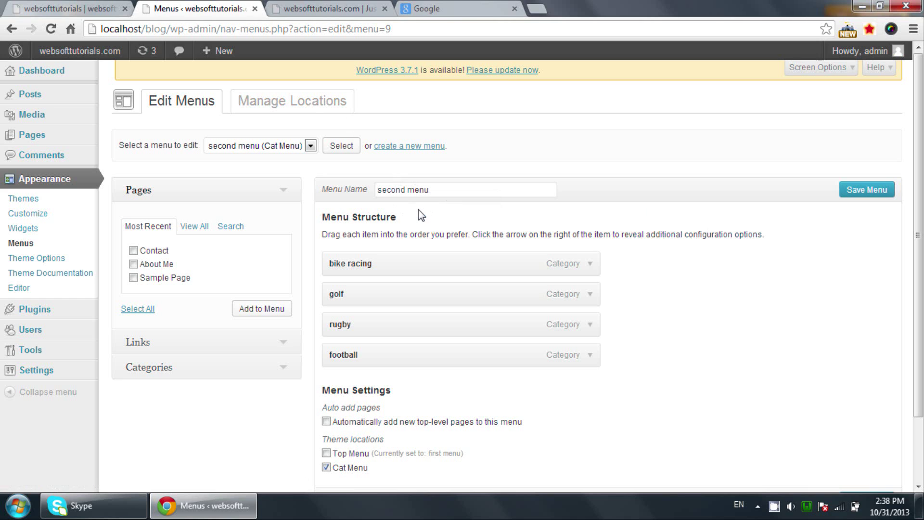
pyautogui.click(866, 195)
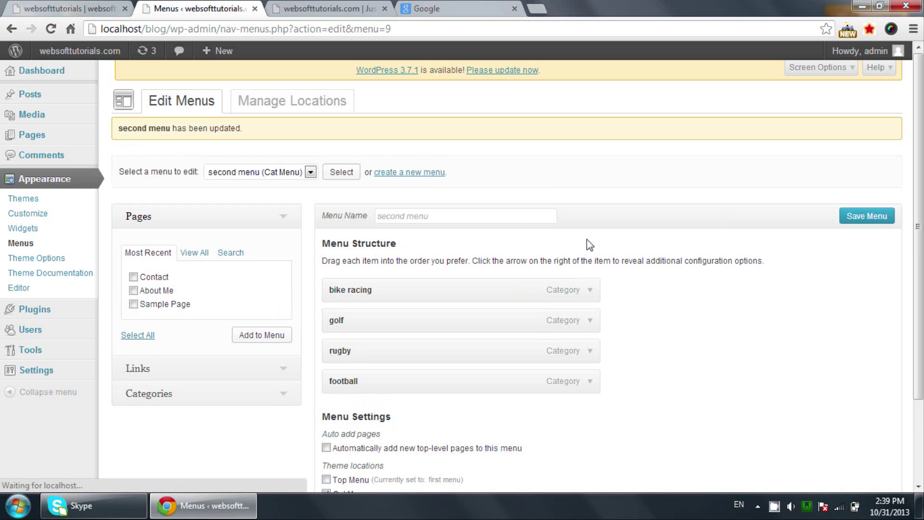
# Reload the blog's front page and check the category menu order, recent posts and sidebar sections
pyautogui.click(330, 8)
pyautogui.click(330, 29)
pyautogui.press('Return')
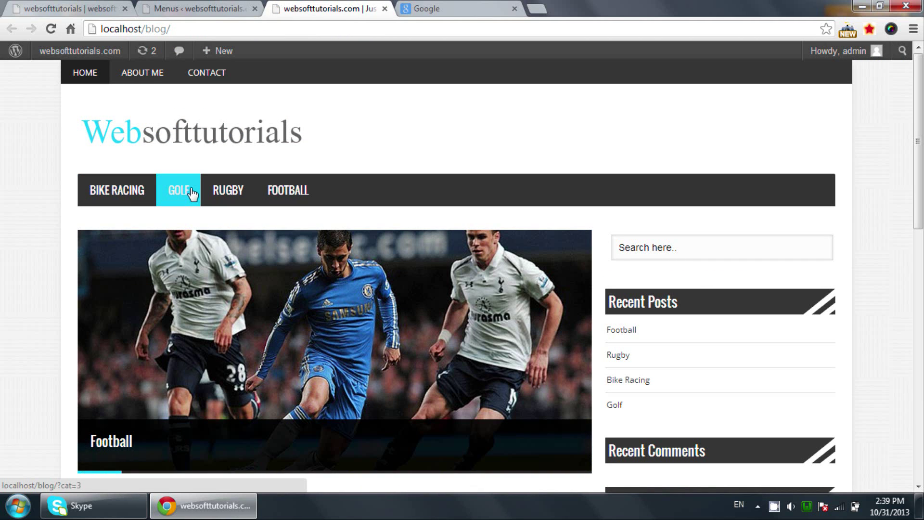
pyautogui.scroll(-4, 76, 243)
pyautogui.scroll(4, 76, 243)
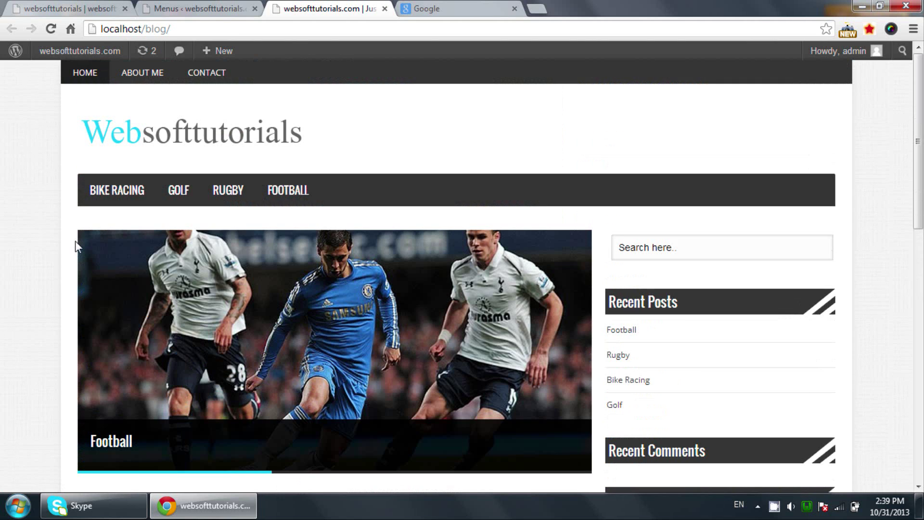
pyautogui.scroll(-9, 61, 222)
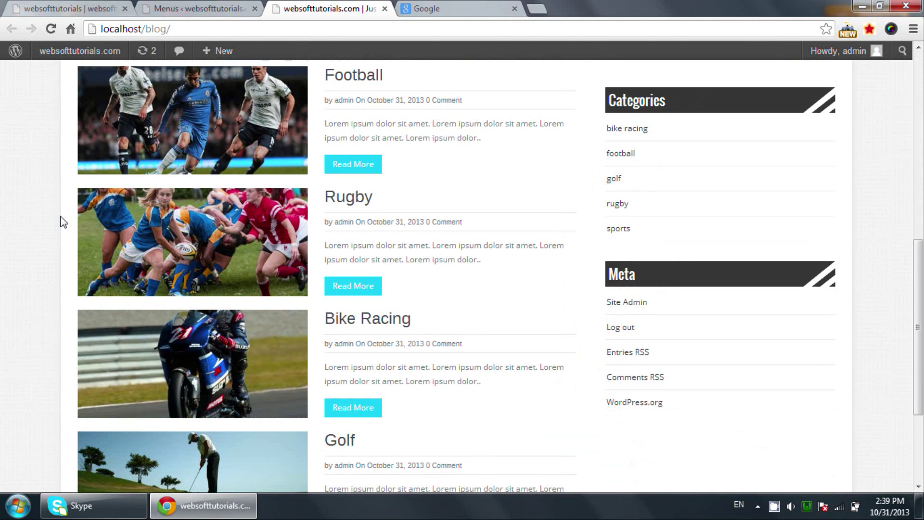
pyautogui.scroll(3, 61, 222)
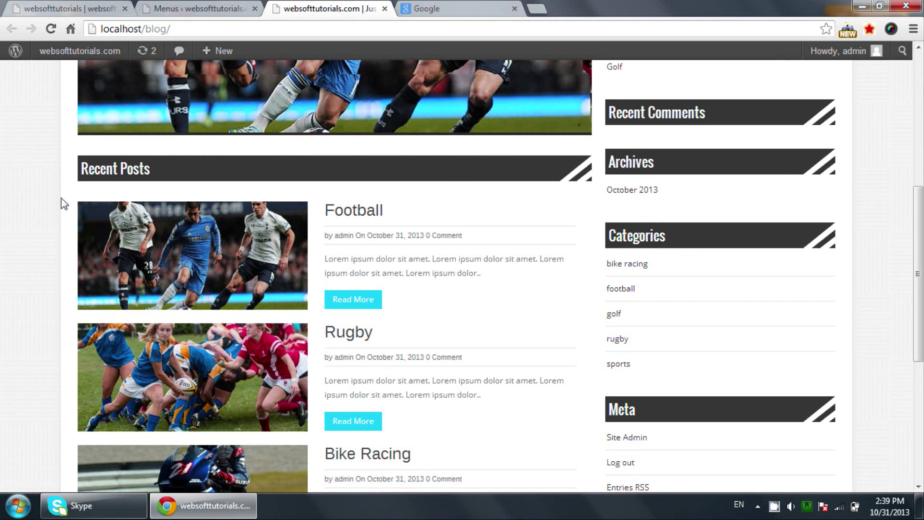
pyautogui.scroll(4, 61, 219)
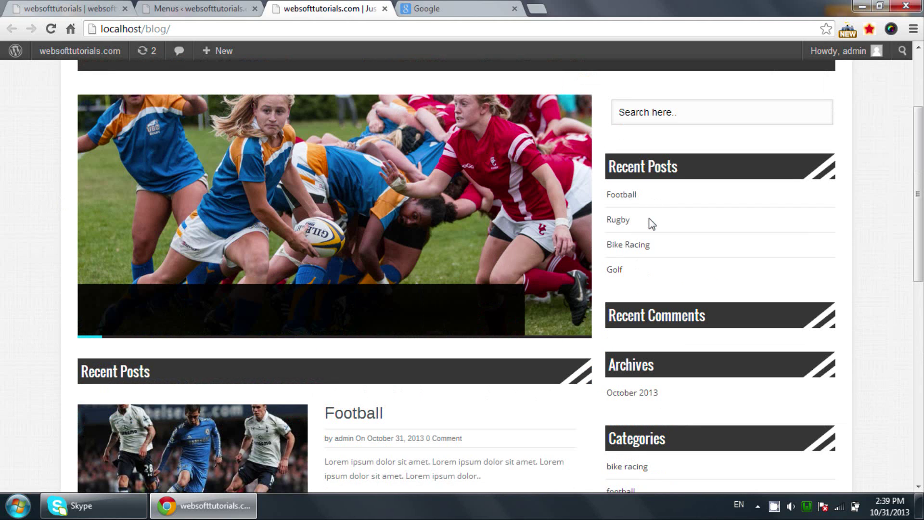
# Remove the Search, Recent Posts, Recent Comments, Archives and Meta widgets from the Default Sidebar
pyautogui.click(200, 8)
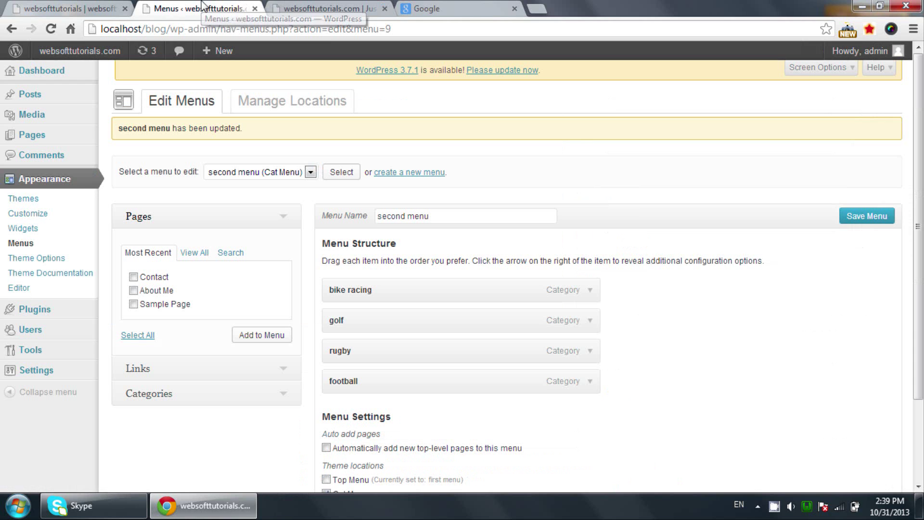
pyautogui.click(63, 229)
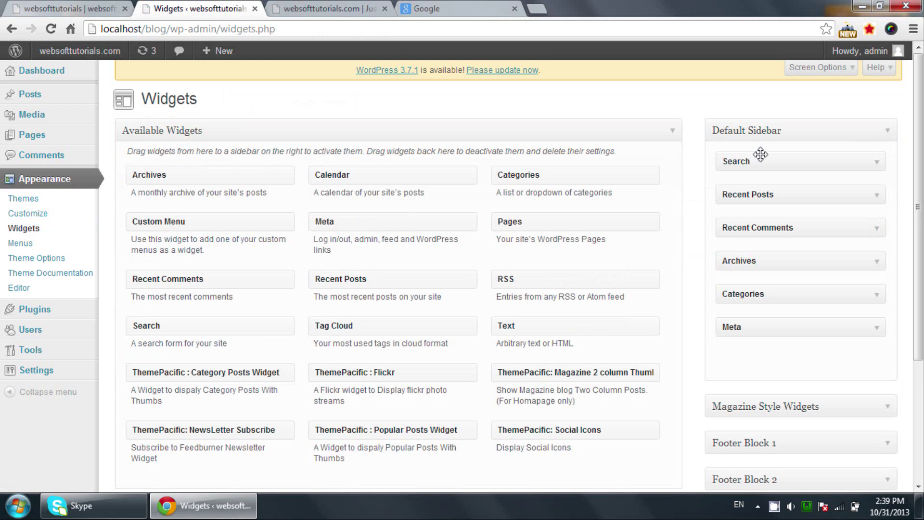
pyautogui.moveTo(761, 156); pyautogui.dragTo(622, 209)
pyautogui.moveTo(752, 193); pyautogui.dragTo(592, 210)
# Reload the blog's front page and check which widgets remain in its sidebar
pyautogui.click(310, 5)
pyautogui.press('F5')
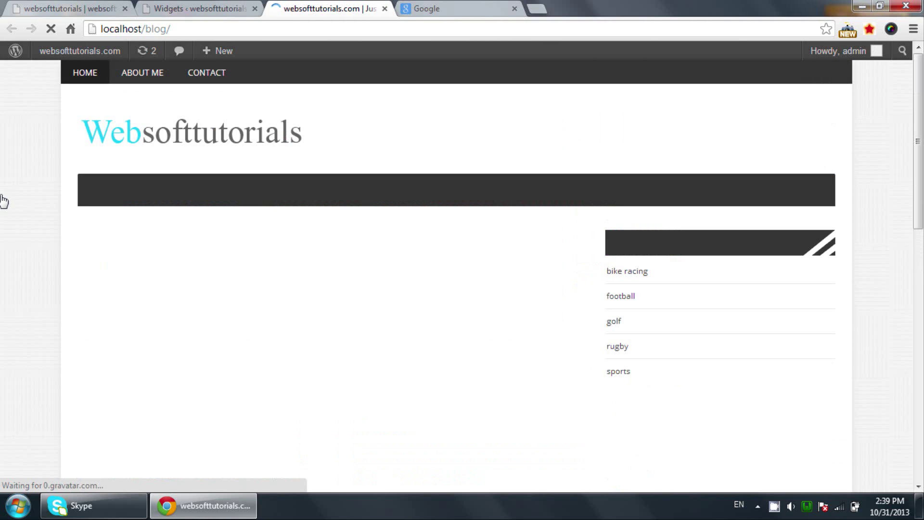
pyautogui.scroll(-5, 3, 202)
pyautogui.scroll(1, 4, 201)
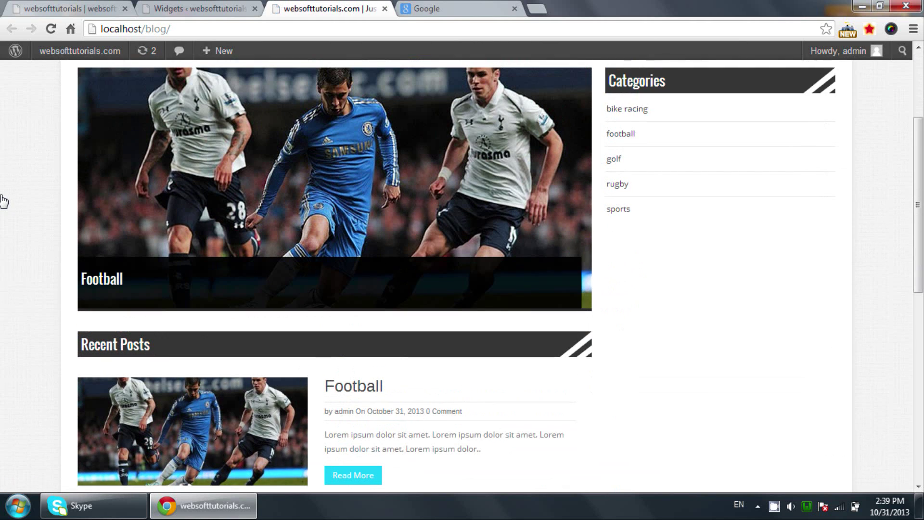
# Replace the Categories widget in the Default Sidebar with the ThemePacific: Social Icons widget
pyautogui.click(200, 10)
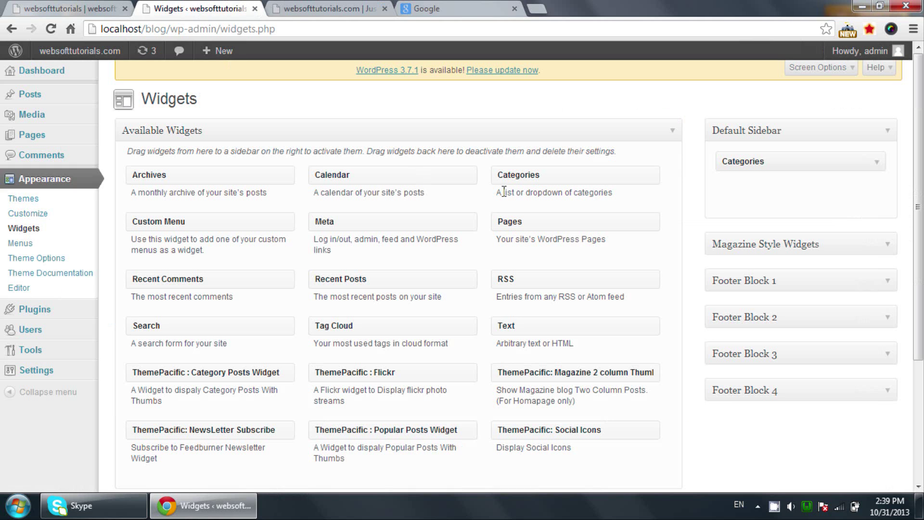
pyautogui.moveTo(738, 156); pyautogui.dragTo(541, 294)
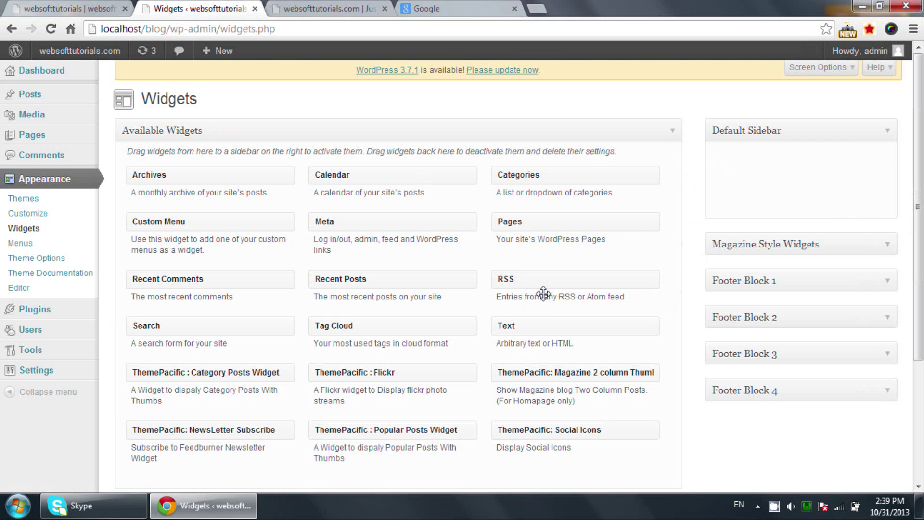
pyautogui.moveTo(510, 424); pyautogui.dragTo(768, 161)
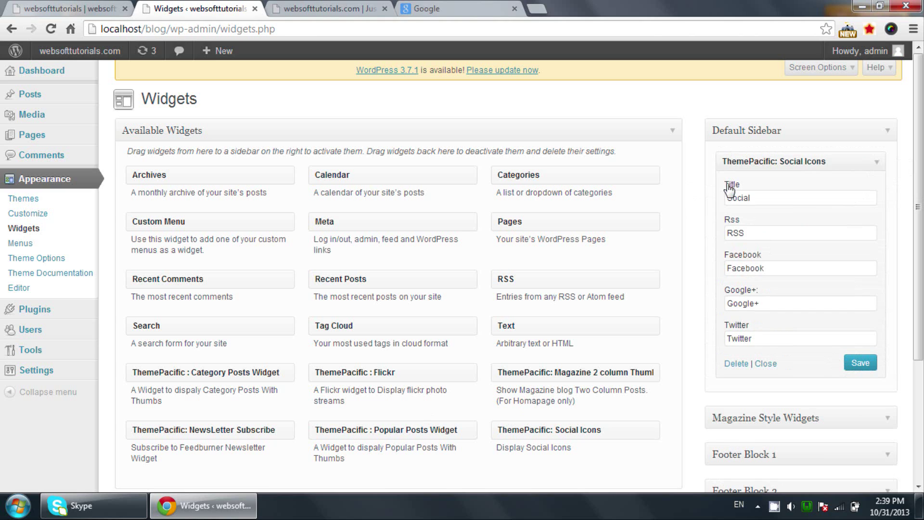
# Set the Social Icons widget's title to "Like Us" and save the widget
pyautogui.moveTo(768, 201); pyautogui.dragTo(714, 200)
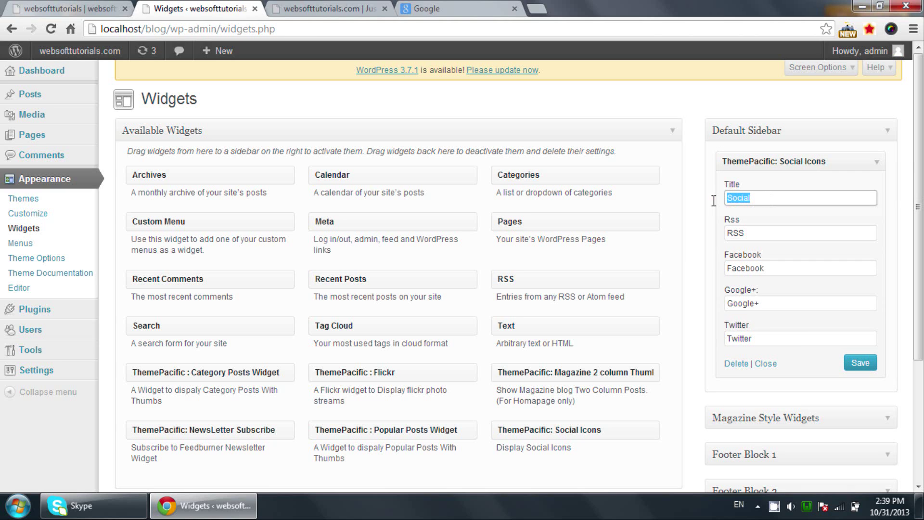
pyautogui.write('Like Us')
pyautogui.click(860, 363)
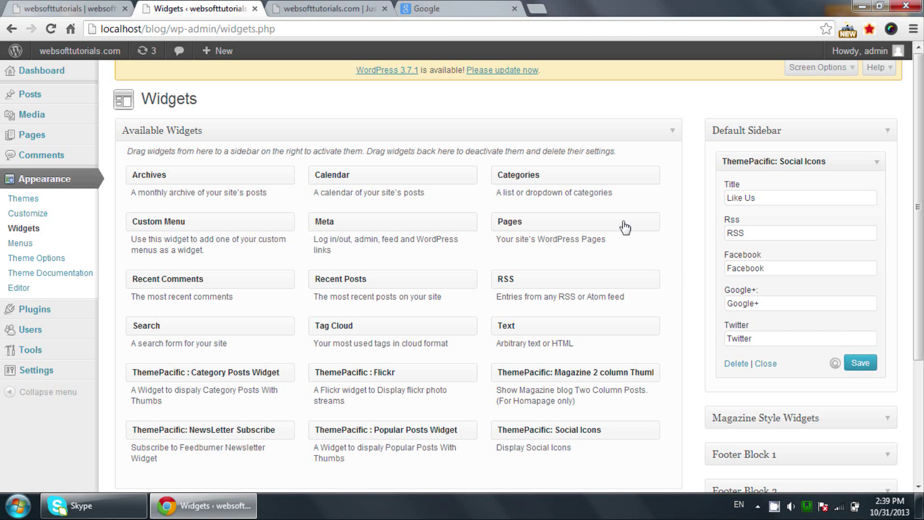
# Reload the blog's front page and check the social icons in the sidebar
pyautogui.click(332, 9)
pyautogui.press('F5')
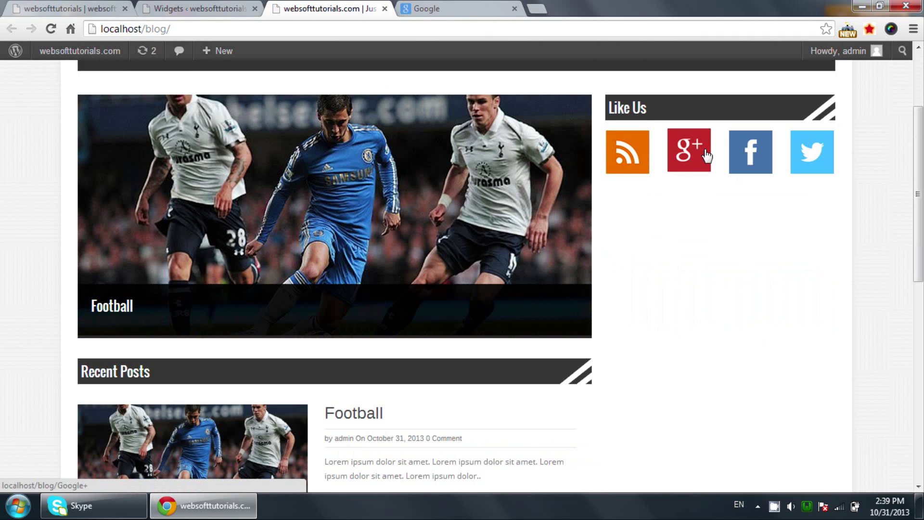
# Search Google for "websofttutorials facebook", open the Websofttutorials Facebook page and copy its web address
pyautogui.click(491, 23)
pyautogui.click(443, 7)
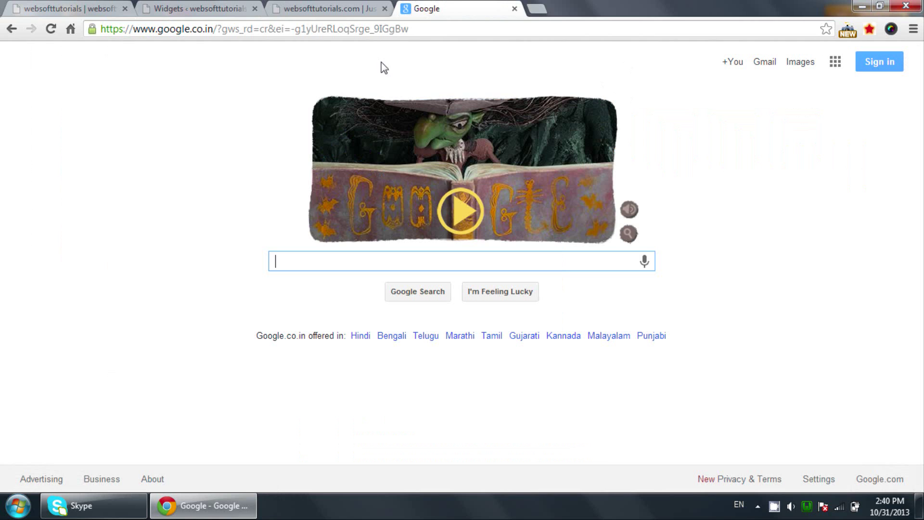
pyautogui.write('websoft')
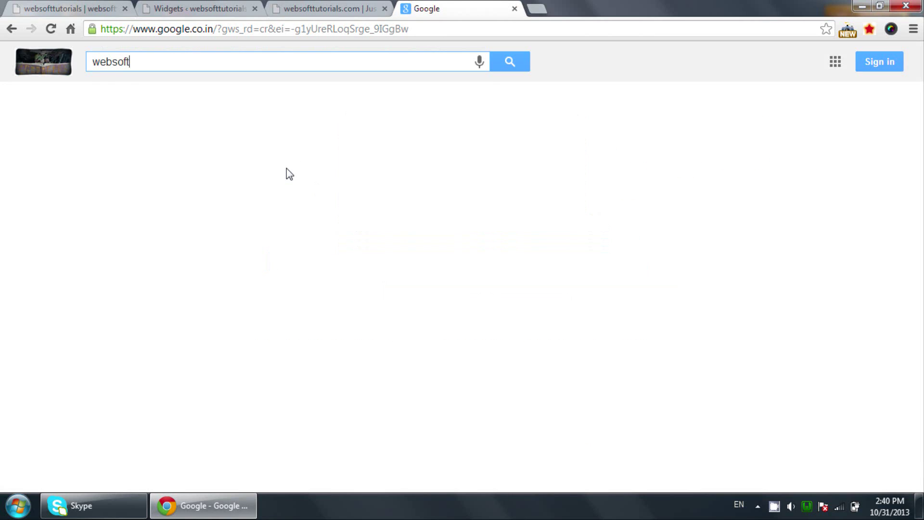
pyautogui.write('tutorials f')
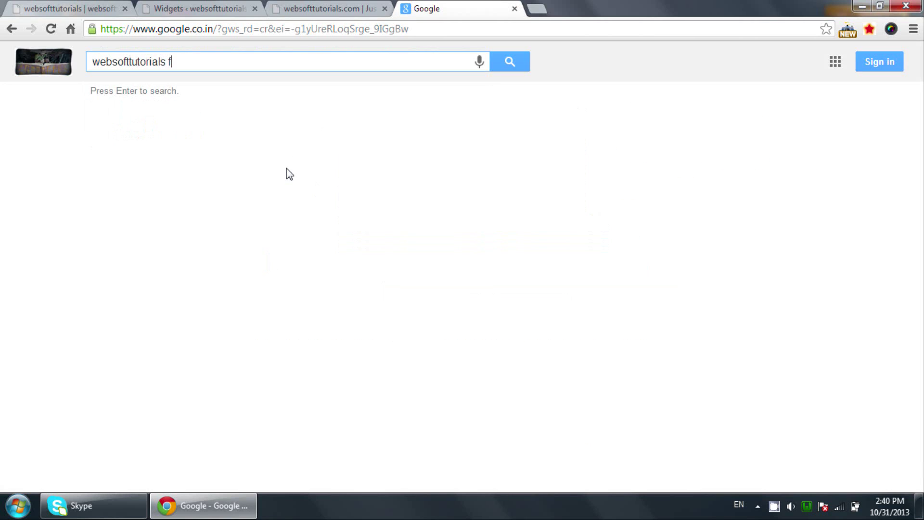
pyautogui.write('acebook')
pyautogui.press('Return')
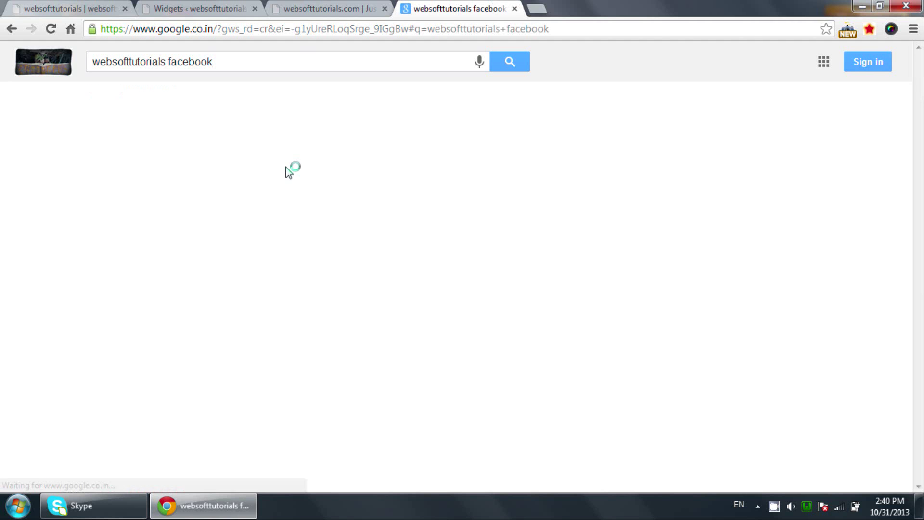
pyautogui.click(187, 165)
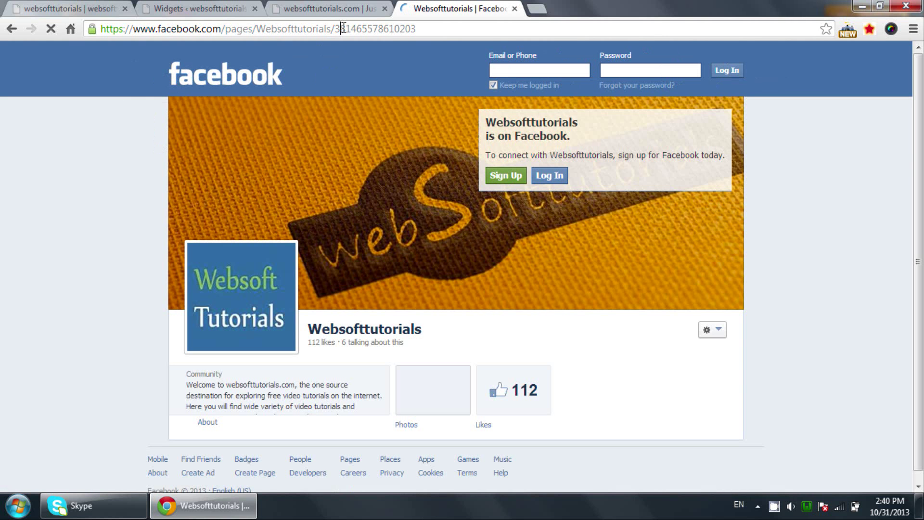
pyautogui.click(342, 29)
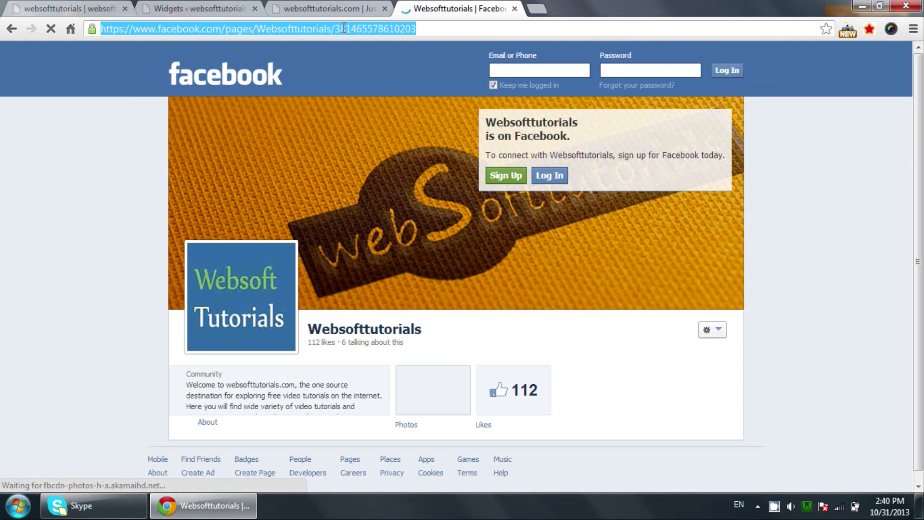
# Paste the copied Facebook page address into the Social Icons widget's Facebook field and save the widget
pyautogui.click(193, 8)
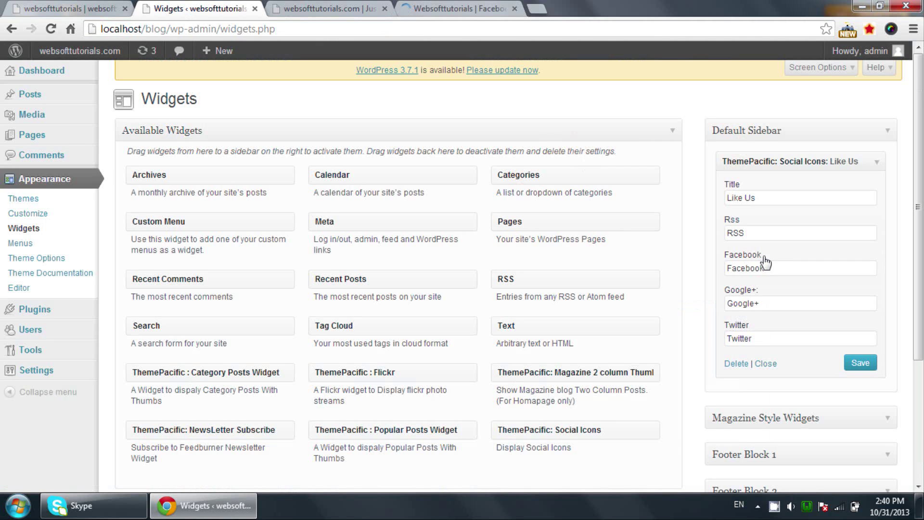
pyautogui.moveTo(765, 268); pyautogui.dragTo(683, 270)
pyautogui.hotkey('ctrl', 'v')
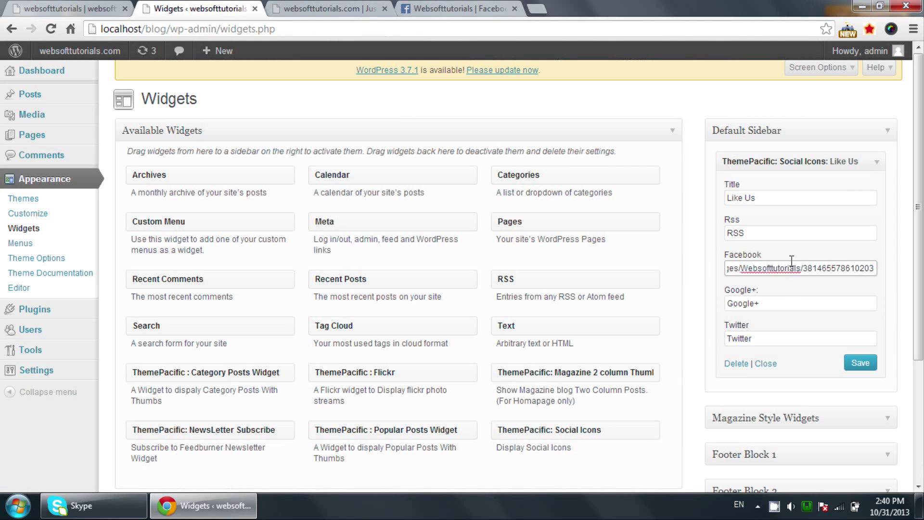
pyautogui.click(860, 365)
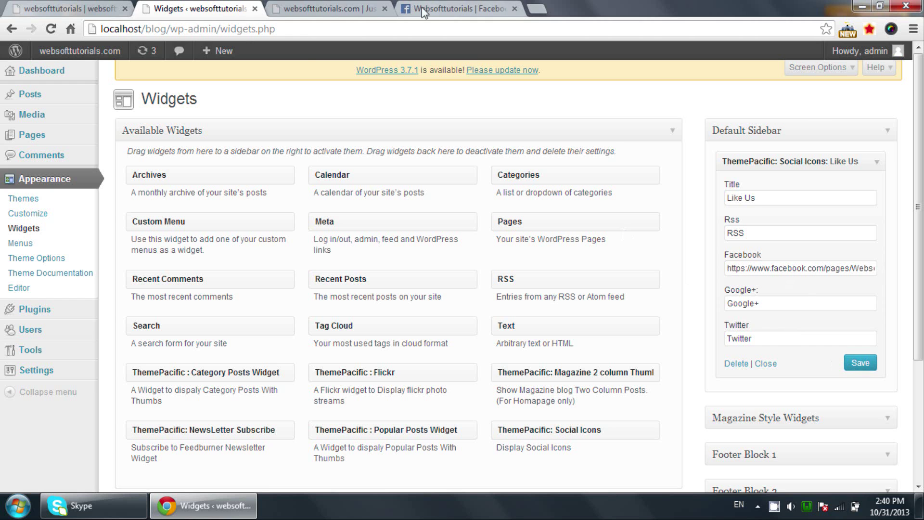
# Reload the blog's front page, close the separate Facebook page and test the sidebar's Facebook icon link
pyautogui.click(332, 8)
pyautogui.click(337, 30)
pyautogui.press('Return')
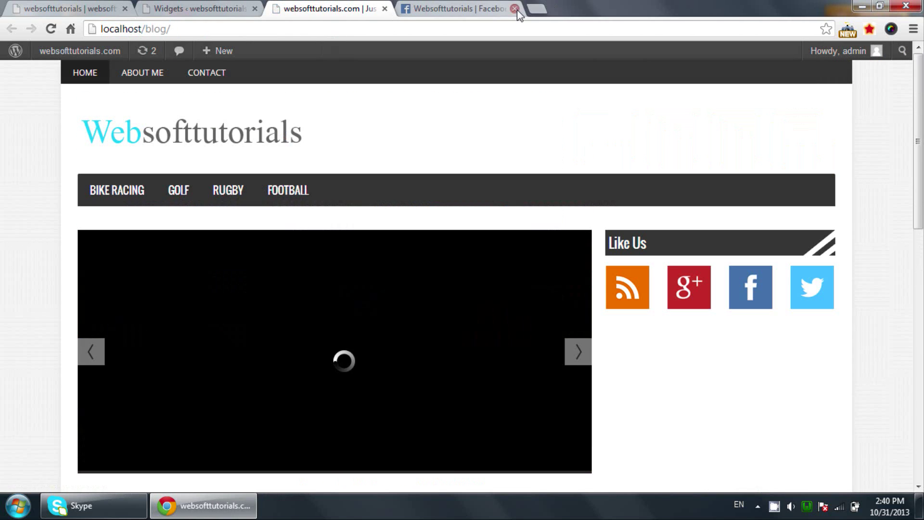
pyautogui.click(514, 8)
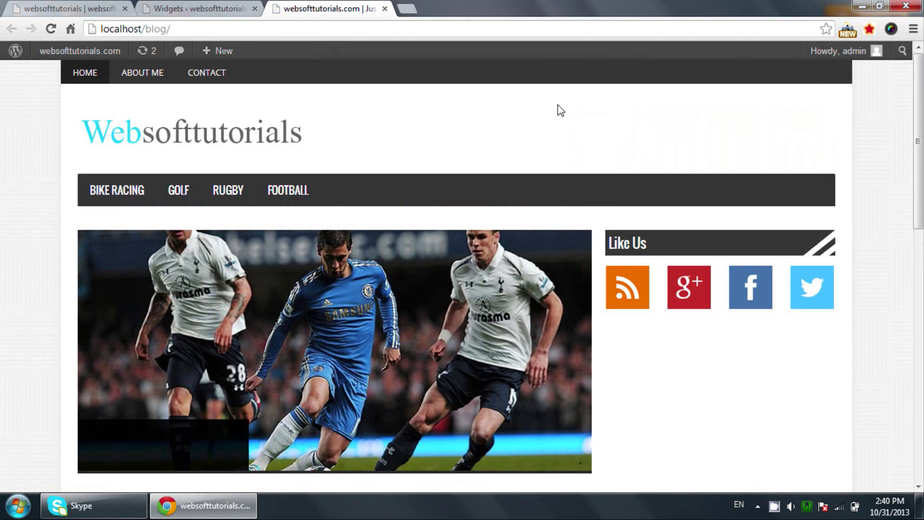
pyautogui.click(754, 288)
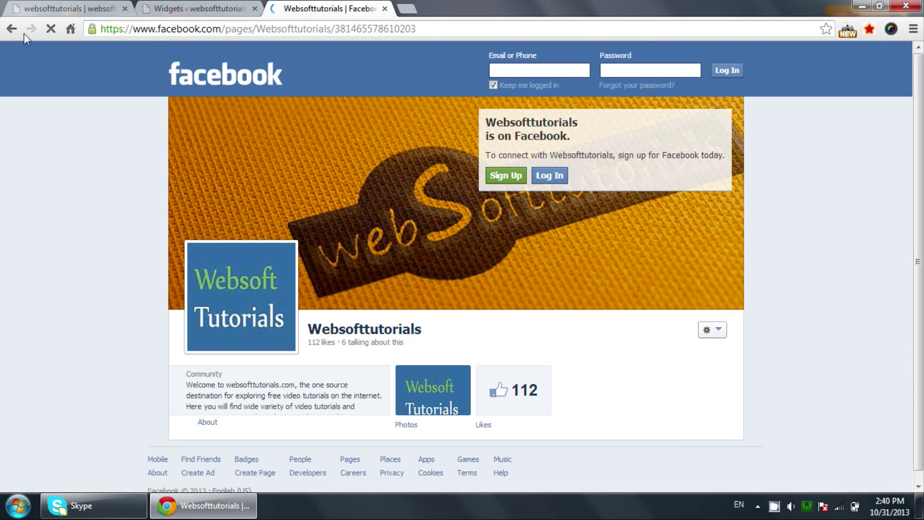
# Collapse the Social Icons widget, add the Popular Posts widget below it in the Default Sidebar and save it
pyautogui.click(197, 5)
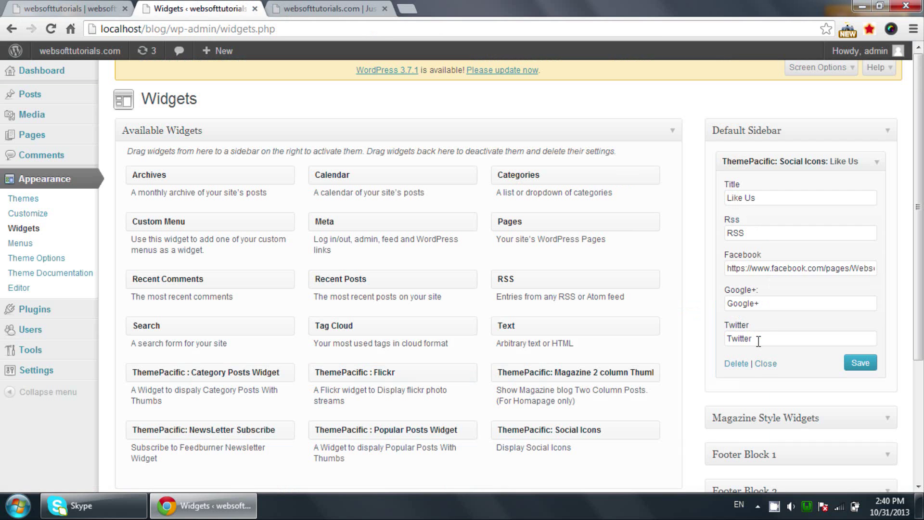
pyautogui.scroll(-3, 714, 347)
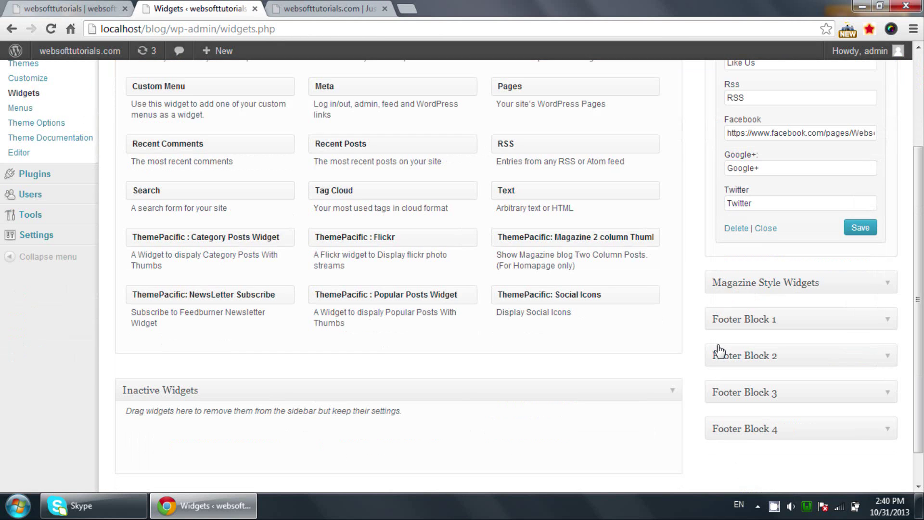
pyautogui.scroll(3, 718, 355)
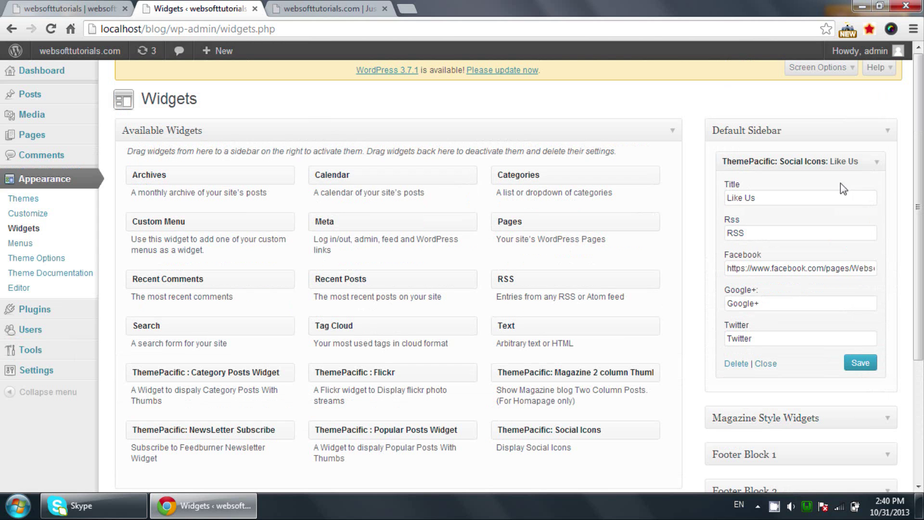
pyautogui.click(877, 161)
pyautogui.scroll(-2, 615, 292)
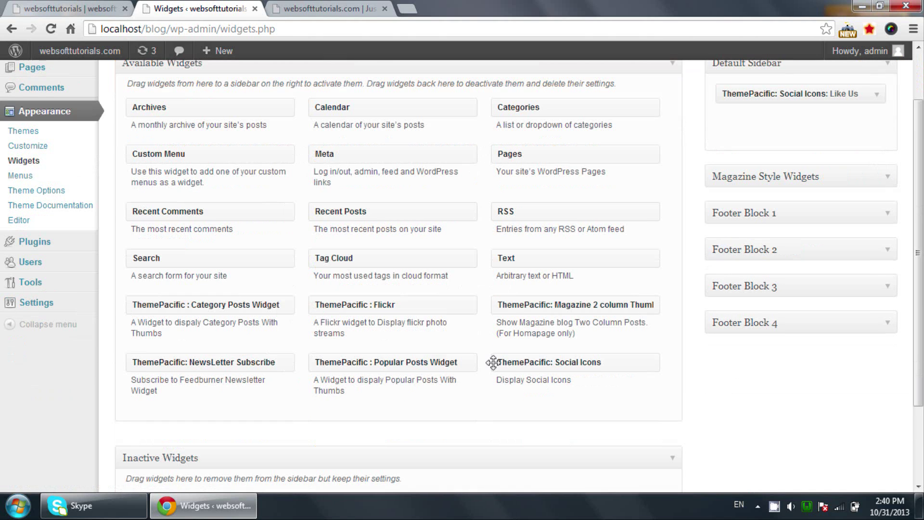
pyautogui.moveTo(437, 362); pyautogui.dragTo(780, 130)
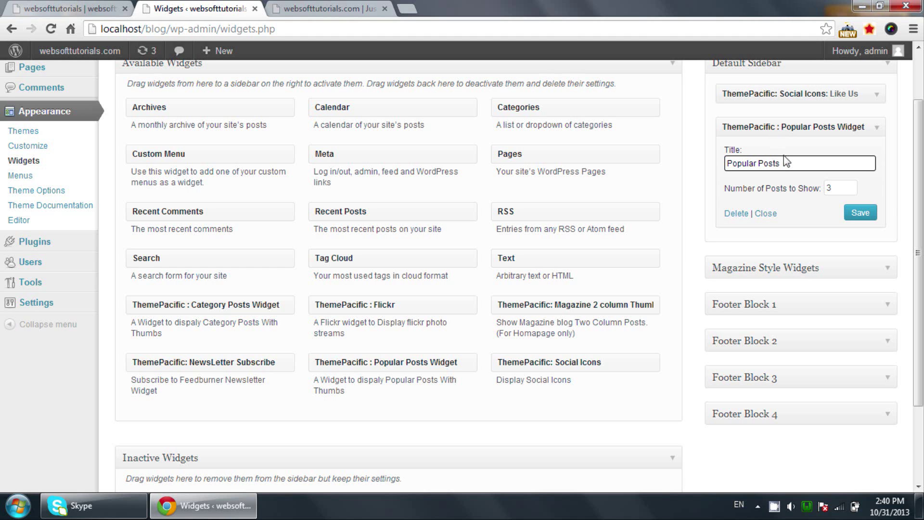
pyautogui.scroll(2, 784, 155)
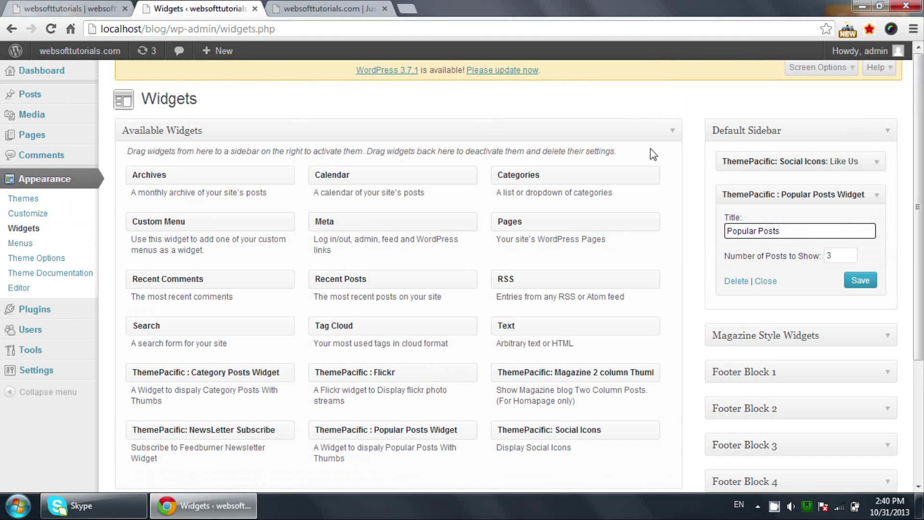
pyautogui.click(869, 282)
# Reload the blog's front page and check the Popular Posts list in the sidebar
pyautogui.click(291, 7)
pyautogui.press('F5')
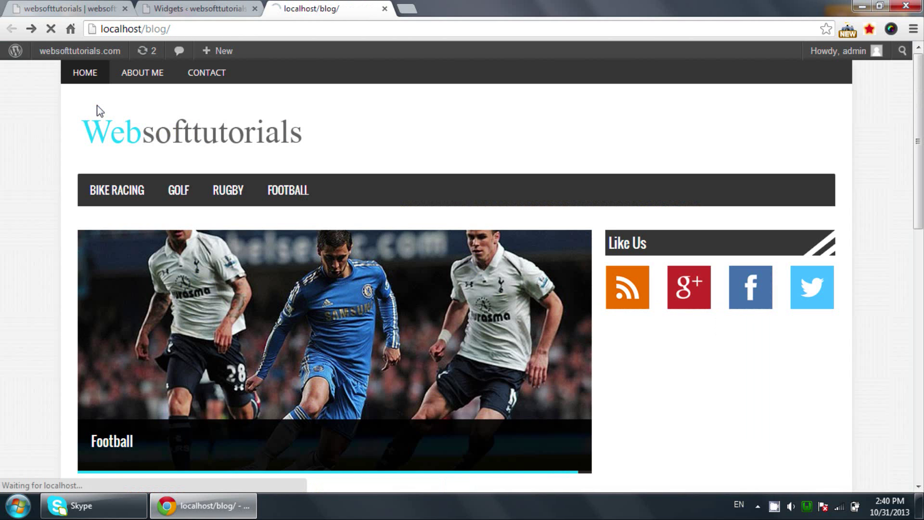
pyautogui.scroll(-4, 29, 218)
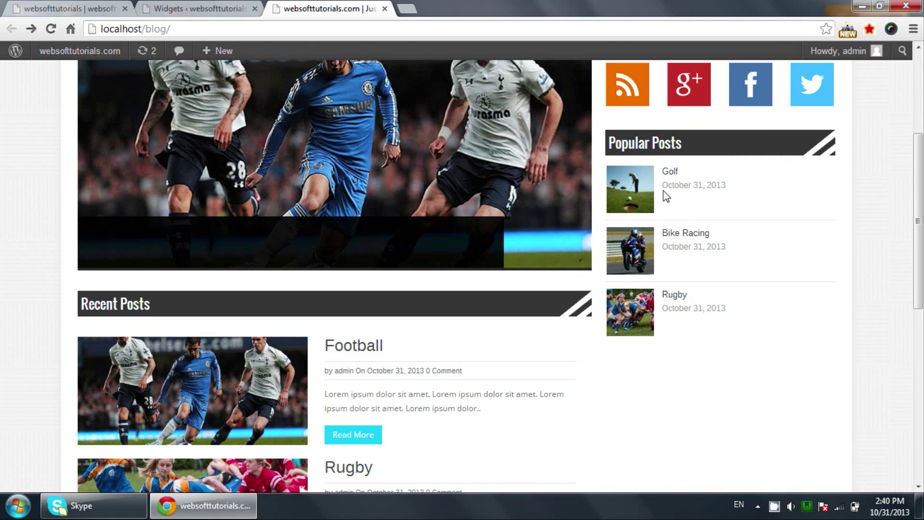
# Set the Popular Posts widget to show 4 posts, save it and reload the blog's front page
pyautogui.click(200, 8)
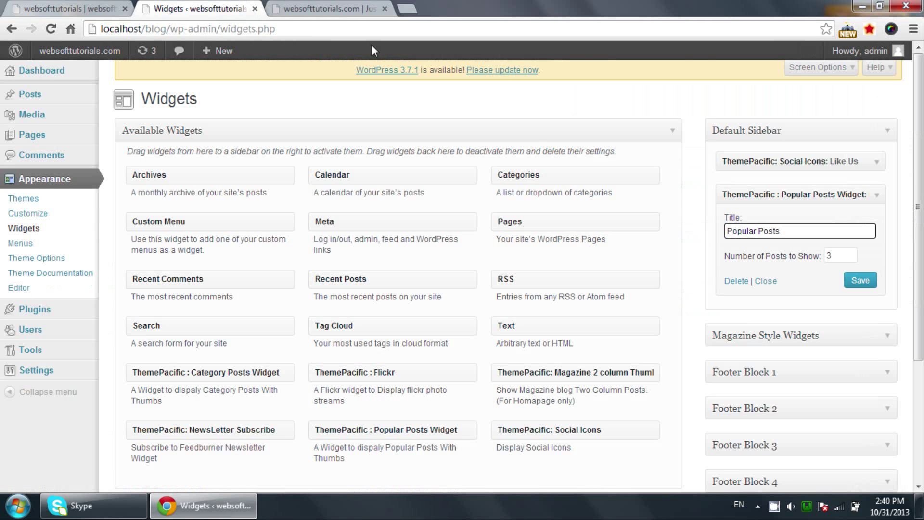
pyautogui.click(838, 257)
pyautogui.press('BackSpace')
pyautogui.click(863, 284)
pyautogui.click(296, 5)
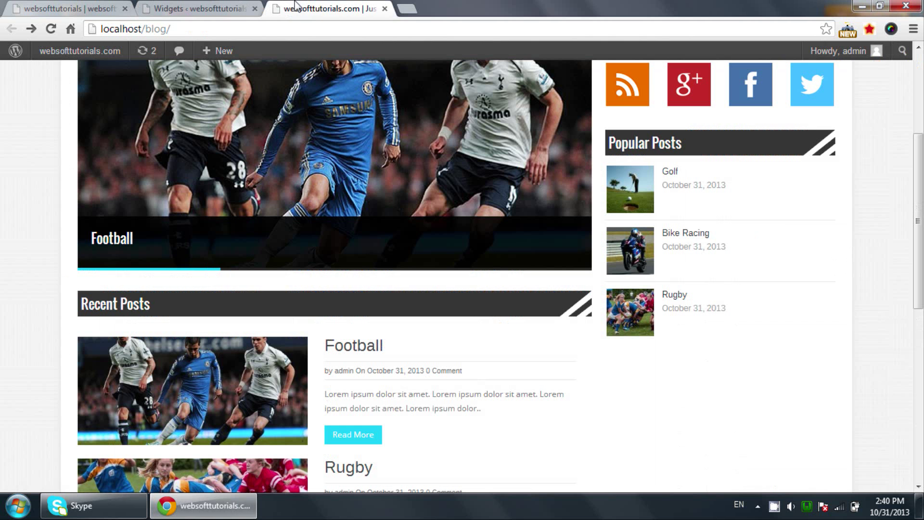
pyautogui.press('F5')
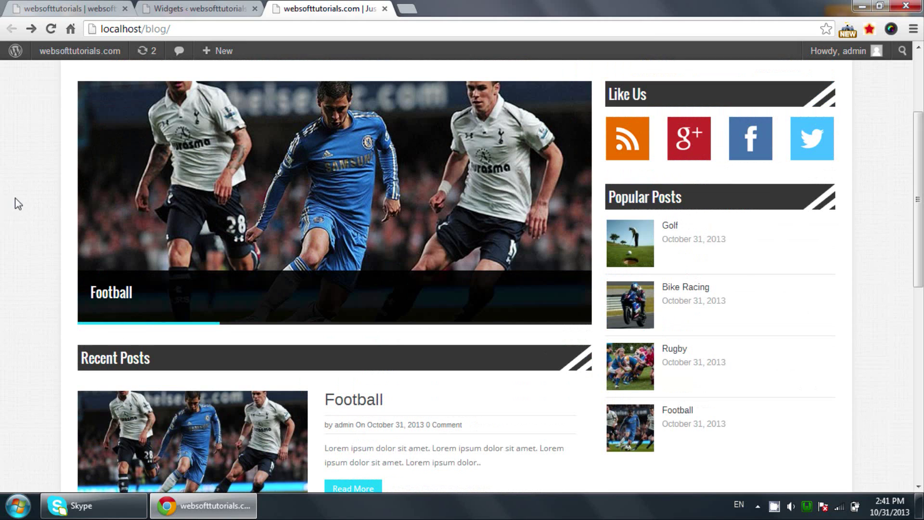
# Add the Category Posts widget below Popular Posts in the Default Sidebar and filter it by the football category
pyautogui.click(166, 8)
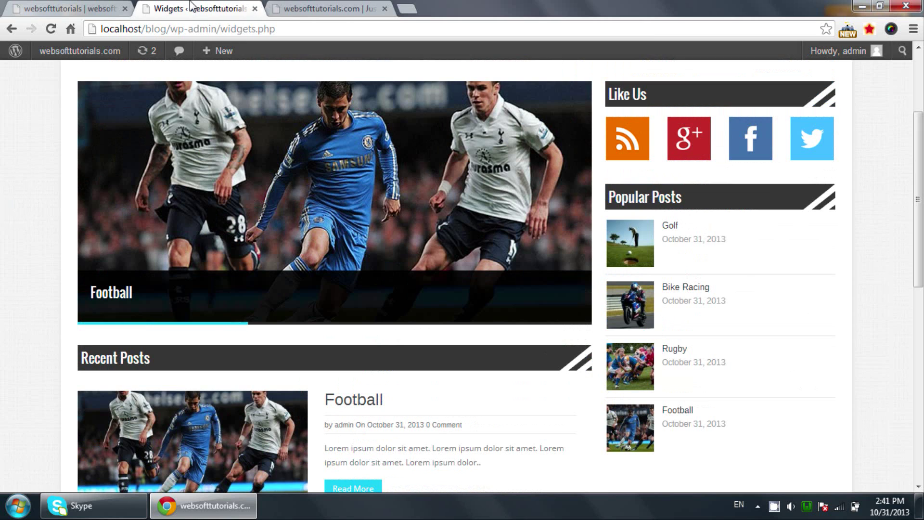
pyautogui.scroll(-1, 448, 272)
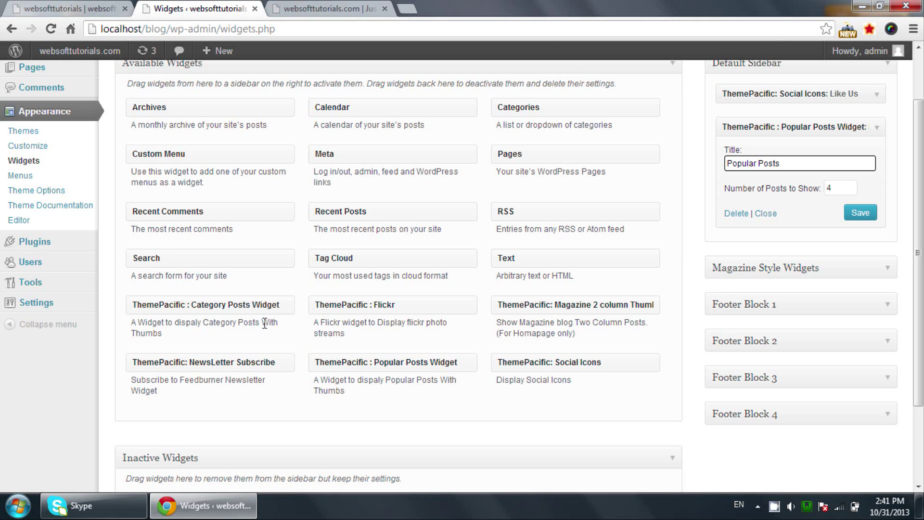
pyautogui.moveTo(275, 305); pyautogui.dragTo(806, 255)
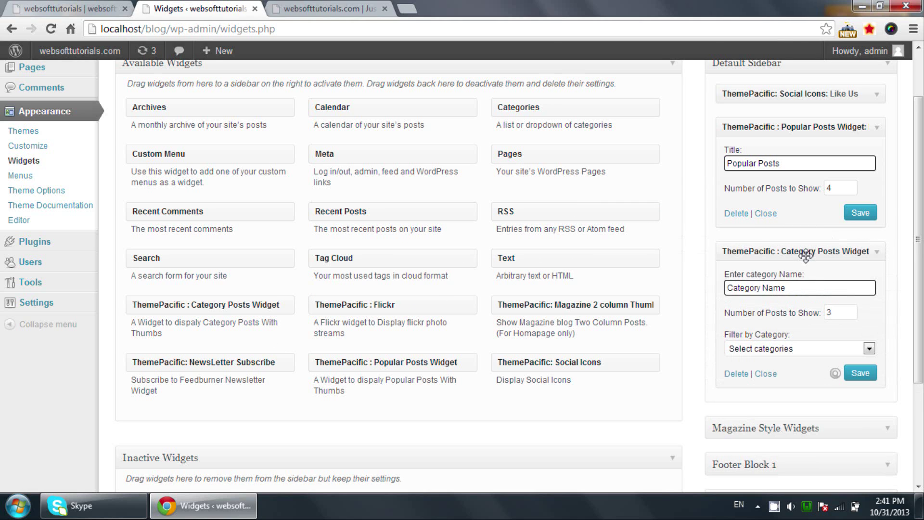
pyautogui.click(808, 290)
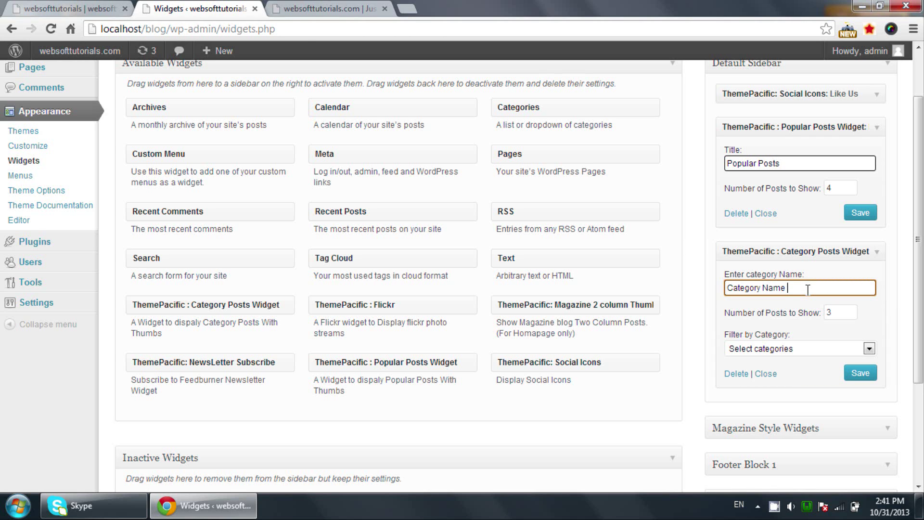
pyautogui.scroll(3, 808, 289)
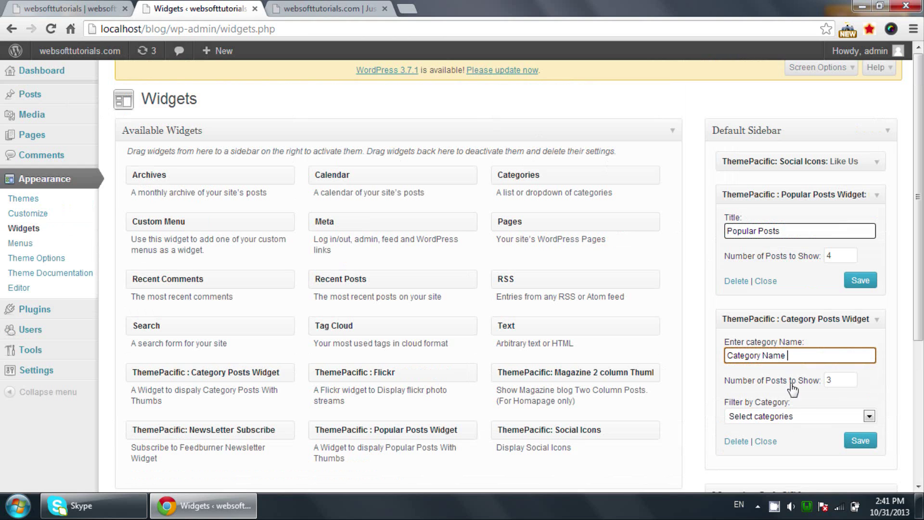
pyautogui.click(800, 417)
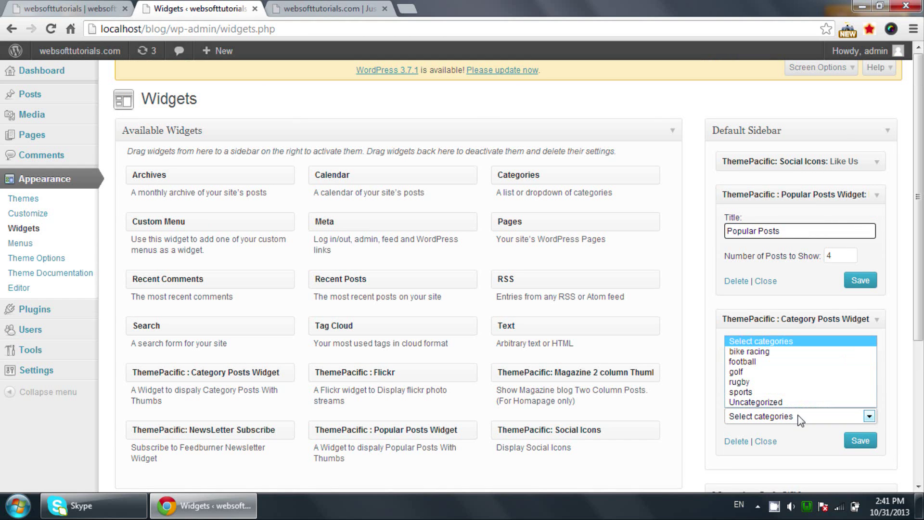
pyautogui.click(788, 361)
# Name the Category Posts widget "Recent News" and save it with the football filter
pyautogui.moveTo(814, 353); pyautogui.dragTo(640, 362)
pyautogui.write('Recent Nr')
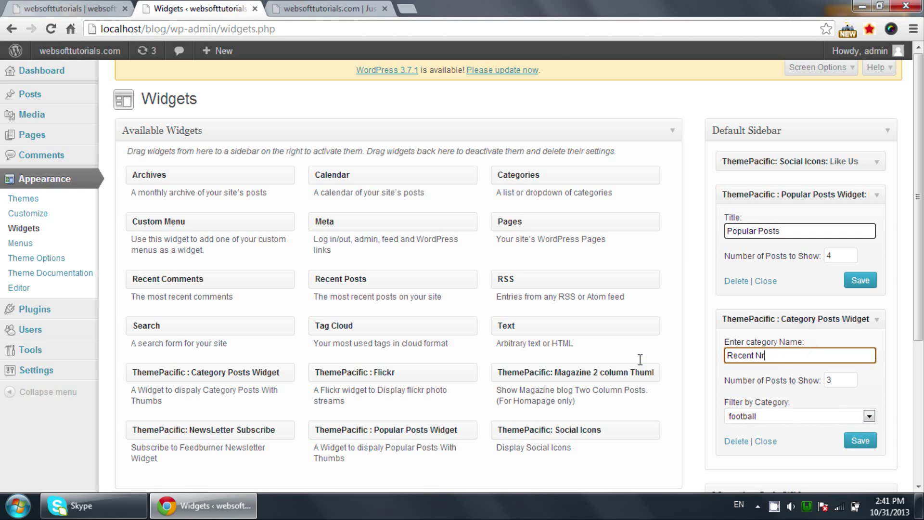
pyautogui.write('ews')
pyautogui.press('BackSpace')
pyautogui.press('BackSpace')
pyautogui.press('BackSpace')
pyautogui.write('nt News')
pyautogui.press('BackSpace')
pyautogui.press('BackSpace')
pyautogui.press('BackSpace')
pyautogui.press('BackSpace')
pyautogui.write('News')
pyautogui.click(850, 441)
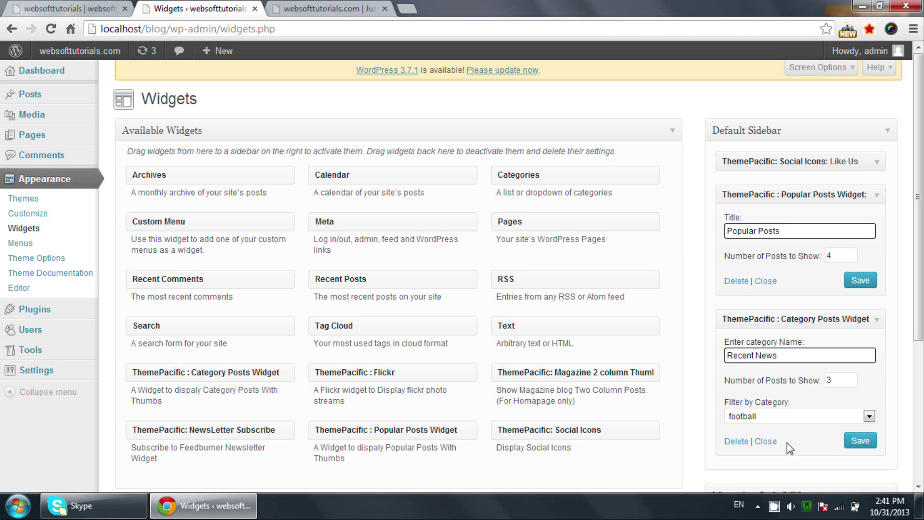
pyautogui.click(804, 422)
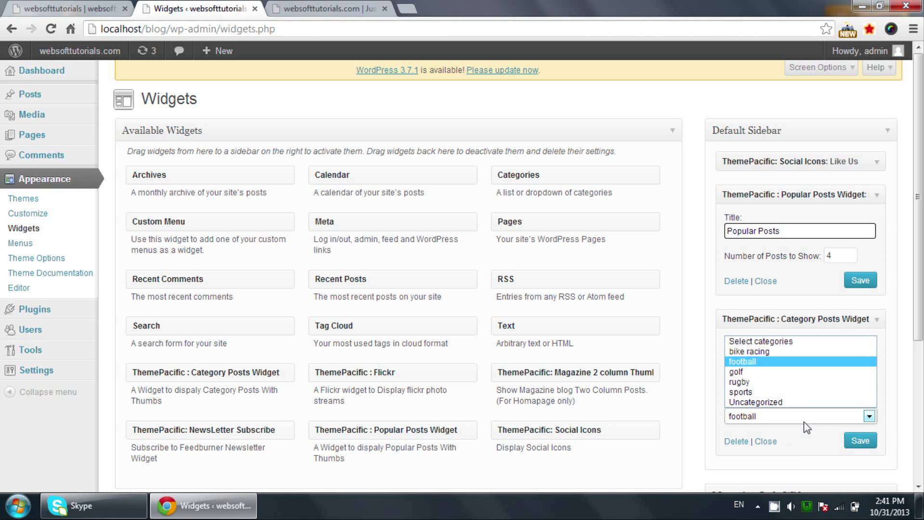
pyautogui.click(805, 422)
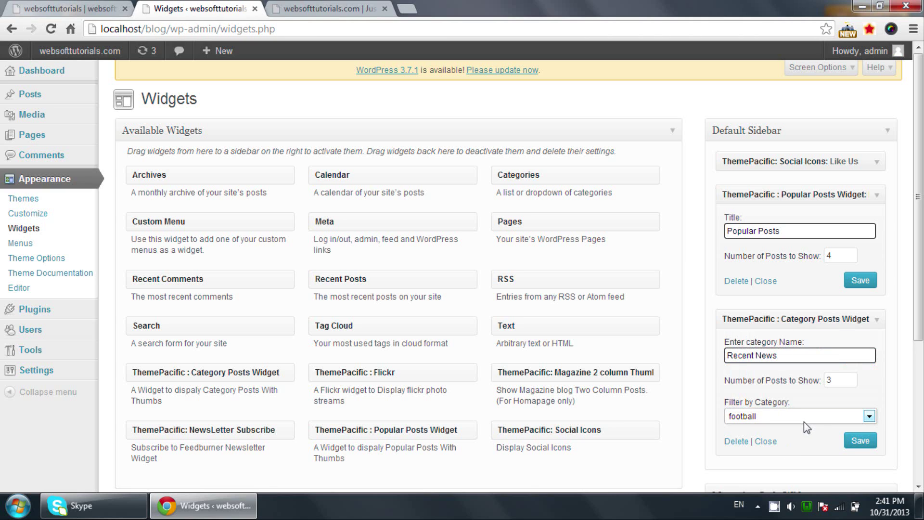
pyautogui.click(851, 443)
pyautogui.click(861, 442)
# Reload the blog's front page and check the Recent News section in the sidebar
pyautogui.hotkey('ctrl', 'Tab')
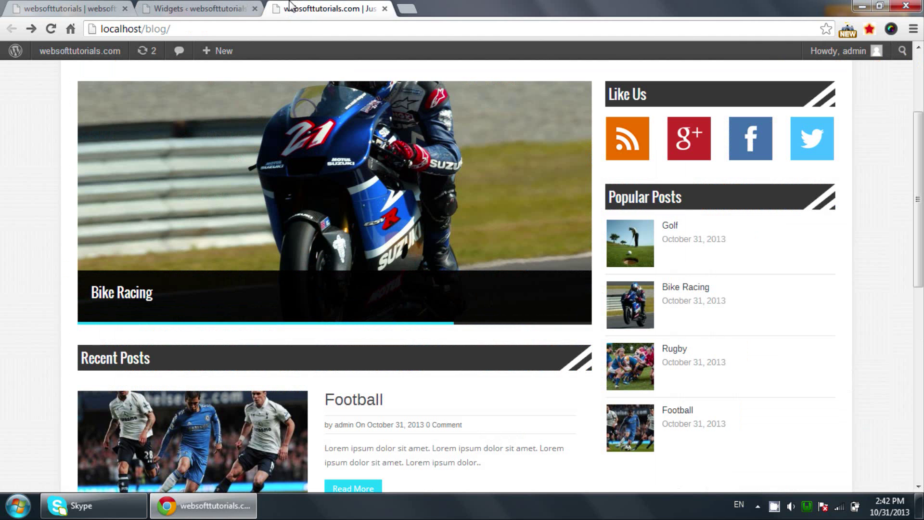
pyautogui.press('F5')
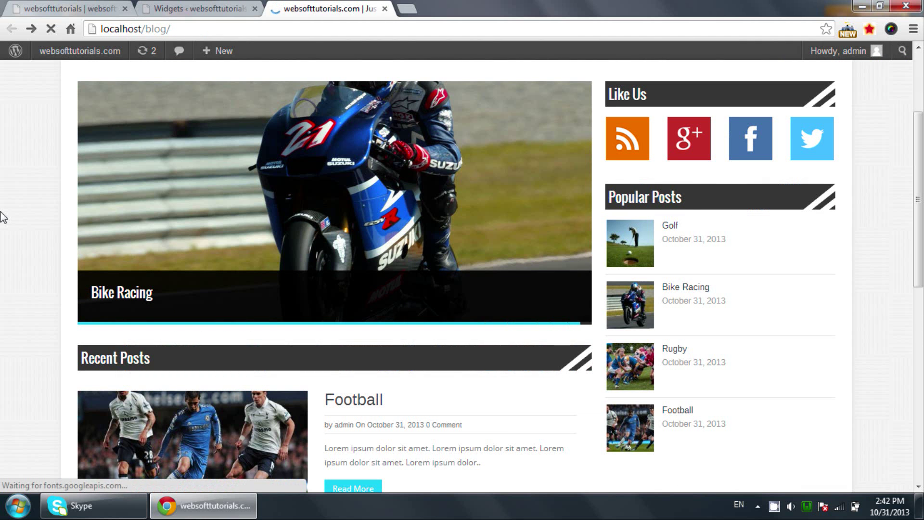
pyautogui.scroll(-7, 52, 241)
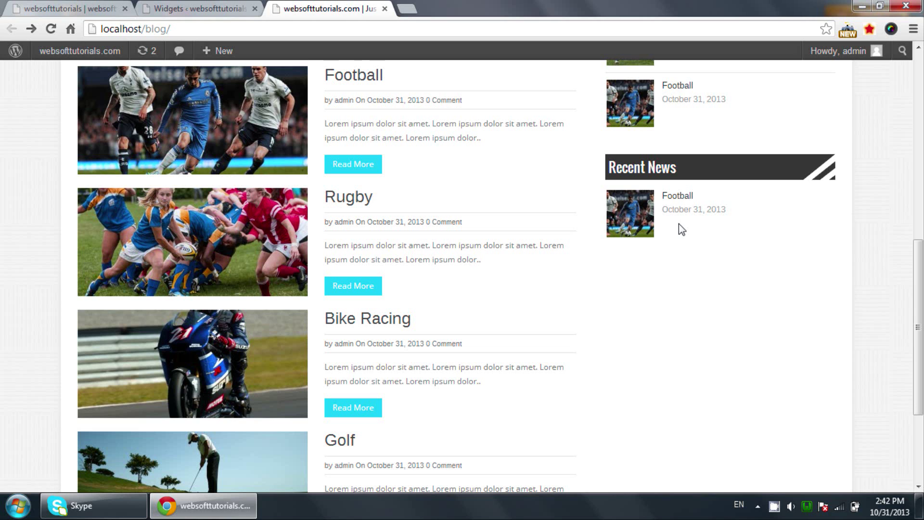
# Review the Category Posts widget's category options, and inspect the existing Football post from the posts list
pyautogui.click(202, 8)
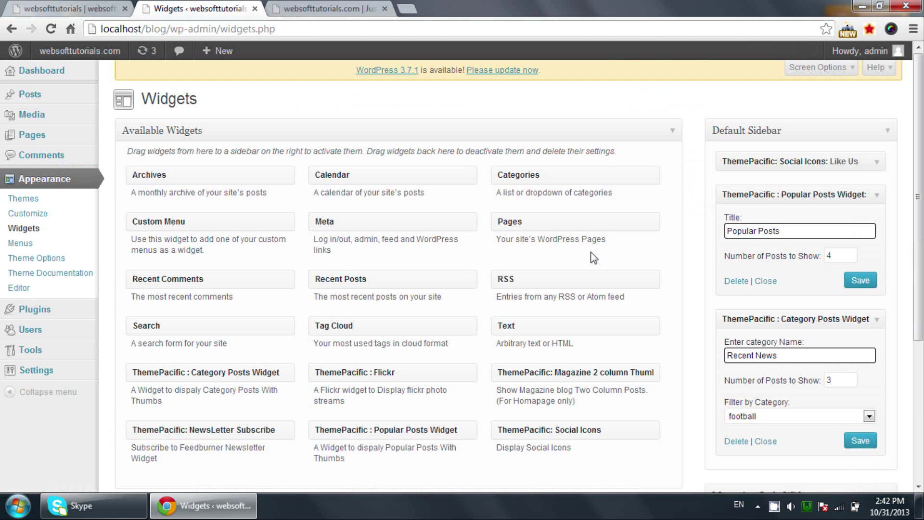
pyautogui.click(821, 415)
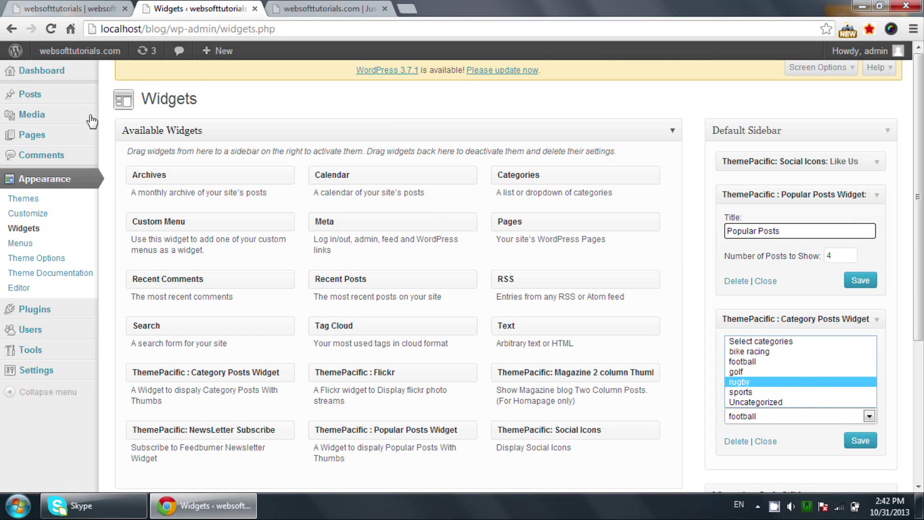
pyautogui.click(77, 102)
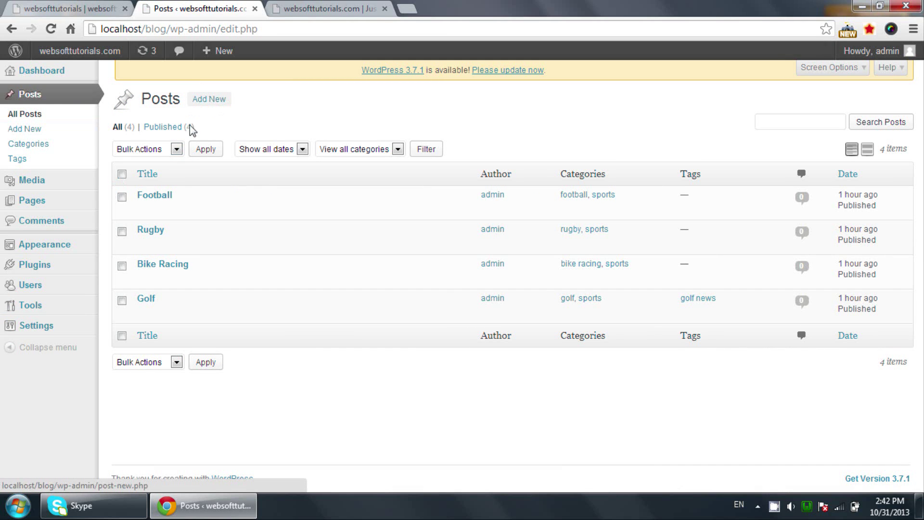
pyautogui.click(145, 214)
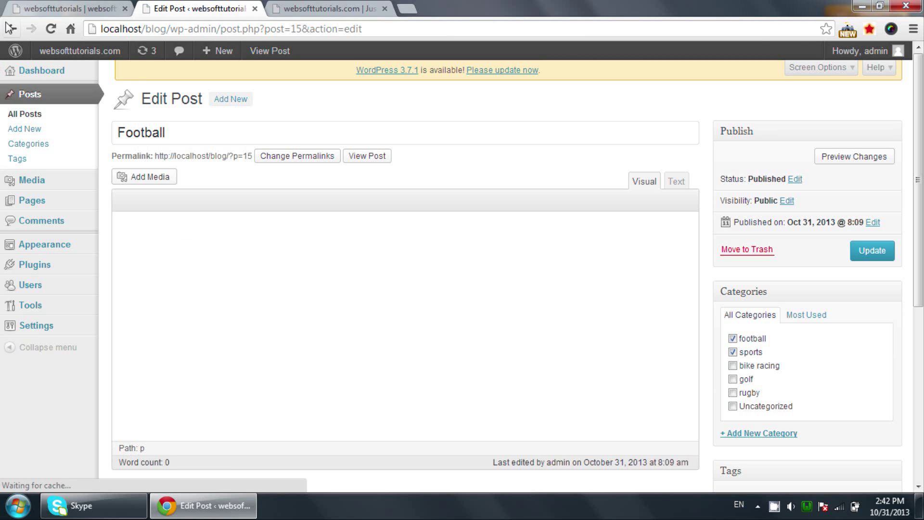
pyautogui.hotkey('alt', 'Left')
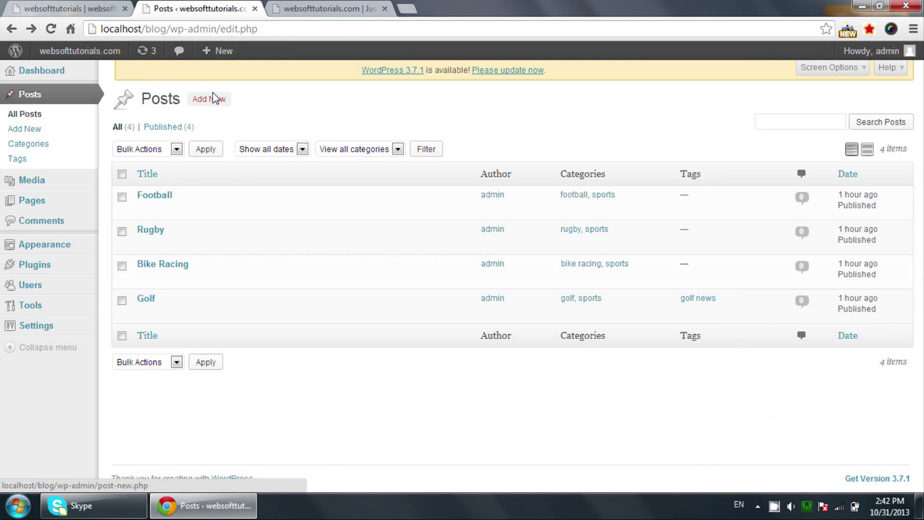
# Create a new post with the title "Cricket"
pyautogui.click(212, 99)
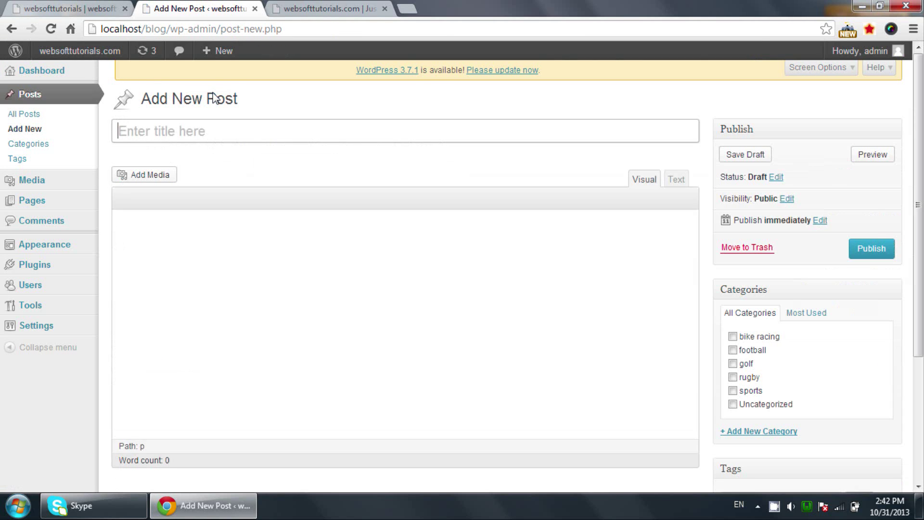
pyautogui.write('Cricket')
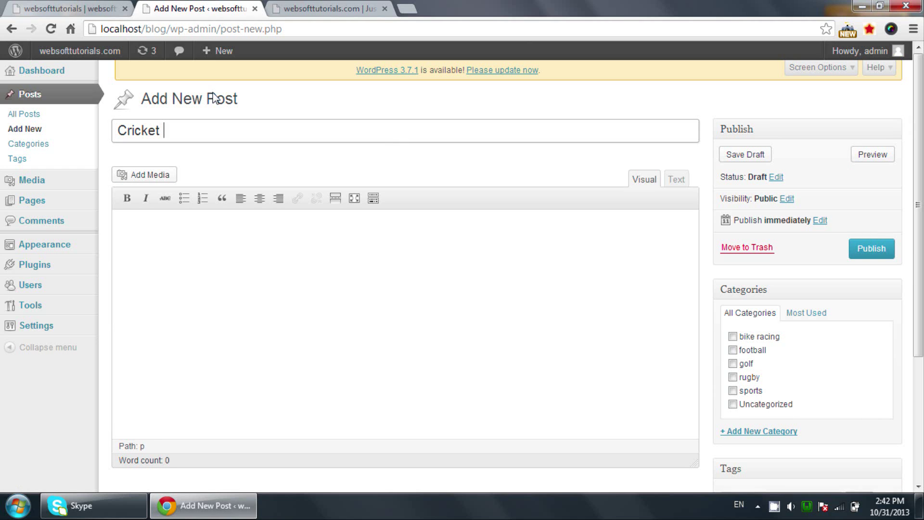
pyautogui.press('Tab')
pyautogui.hotkey('ctrl', 'v')
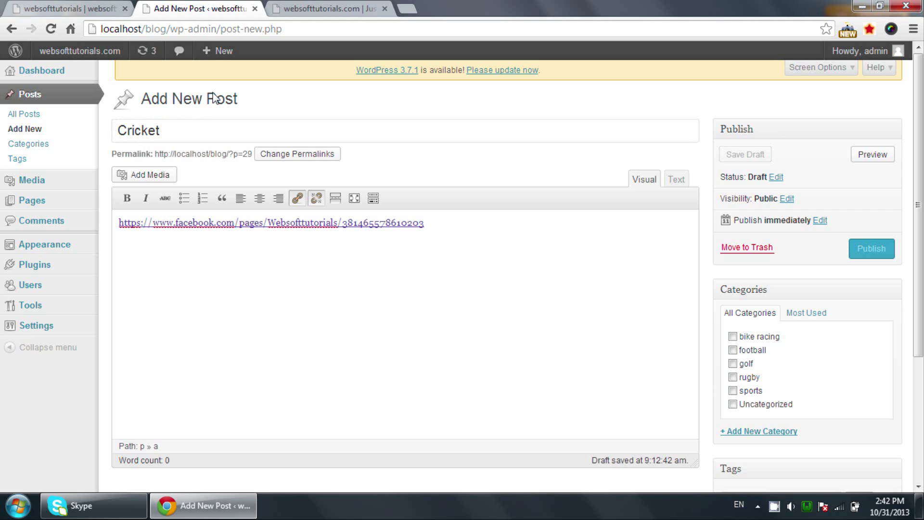
pyautogui.moveTo(440, 223); pyautogui.dragTo(59, 217)
pyautogui.press('BackSpace')
# Replace the Cricket post's body with the sentence "Lorem ipsum dolor sit amet."
pyautogui.write('Lore')
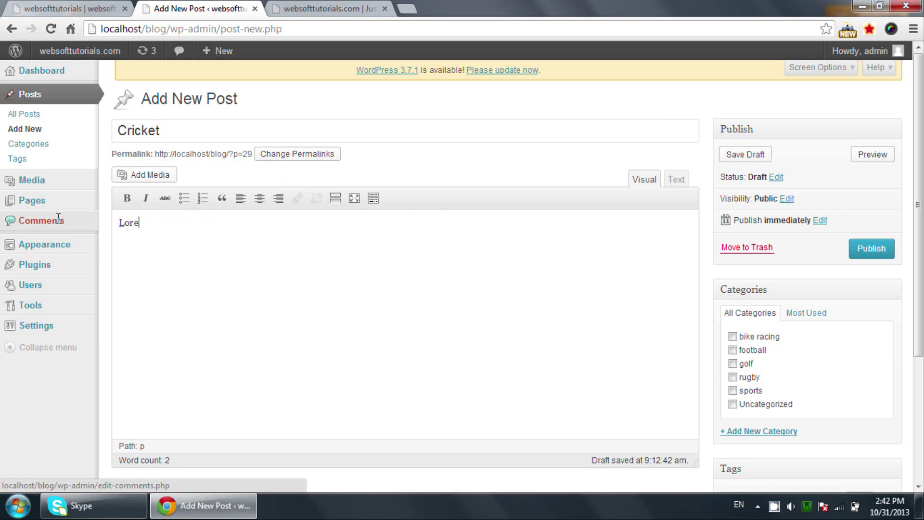
pyautogui.write('m up')
pyautogui.write('psum dolo')
pyautogui.write('r sit')
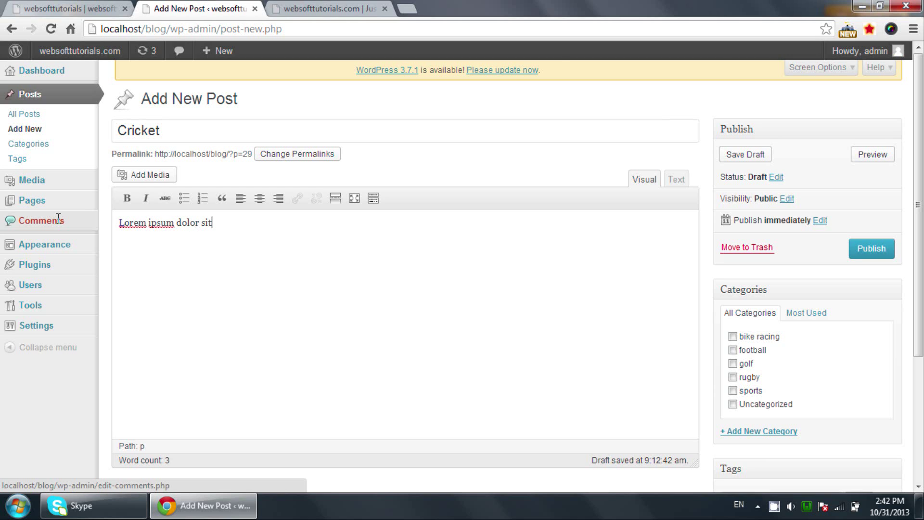
pyautogui.write(' amet')
pyautogui.hotkey('ctrl', 'a')
pyautogui.press('Right')
pyautogui.write('.')
# Copy the whole Lorem ipsum sentence and paste it repeatedly to fill about five lines of the Cricket post's body
pyautogui.hotkey('ctrl', 'a')
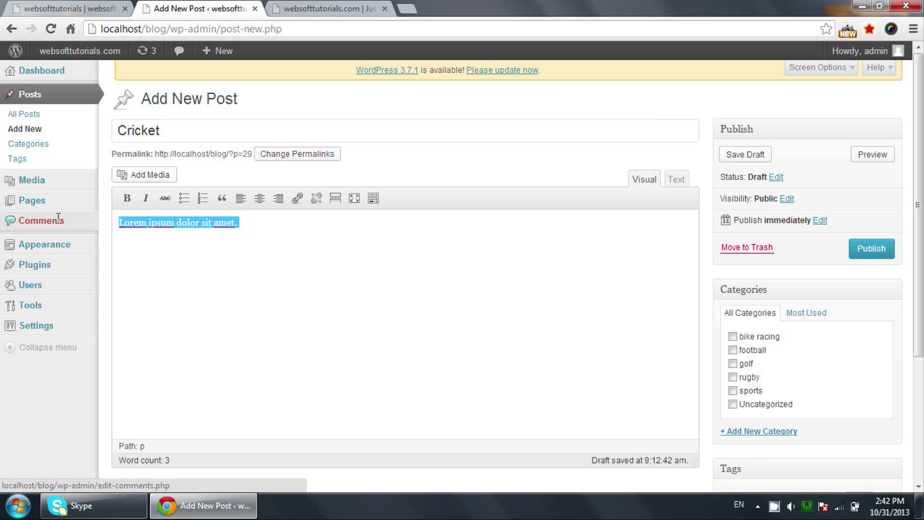
pyautogui.hotkey('ctrl', 'c')
pyautogui.press('Right')
pyautogui.hotkey('ctrl', 'v')
pyautogui.hotkey('ctrl', 'v')
pyautogui.hotkey('ctrl', 'v')
pyautogui.hotkey('ctrl', 'v')
pyautogui.hotkey('ctrl', 'v')
pyautogui.hotkey('ctrl', 'v')
pyautogui.hotkey('ctrl', 'v')
pyautogui.hotkey('ctrl', 'v')
pyautogui.hotkey('ctrl', 'v')
pyautogui.hotkey('ctrl', 'v')
pyautogui.hotkey('ctrl', 'v')
pyautogui.hotkey('ctrl', 'v')
pyautogui.hotkey('ctrl', 'v')
pyautogui.hotkey('ctrl', 'v')
pyautogui.hotkey('ctrl', 'v')
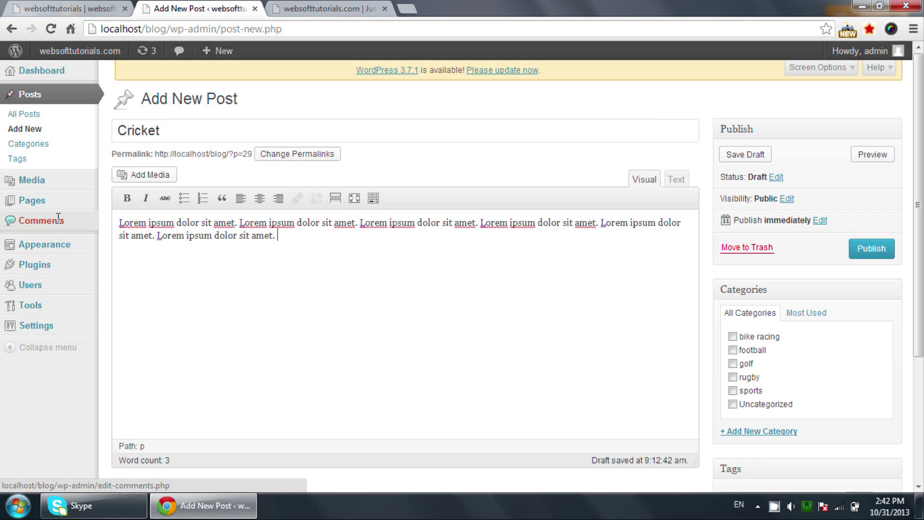
pyautogui.hotkey('ctrl', 'v')
pyautogui.hotkey('ctrl', 'v')
pyautogui.hotkey('ctrl', 'v')
pyautogui.hotkey('ctrl', 'v')
pyautogui.hotkey('ctrl', 'v')
pyautogui.hotkey('ctrl', 'v')
pyautogui.hotkey('ctrl', 'v')
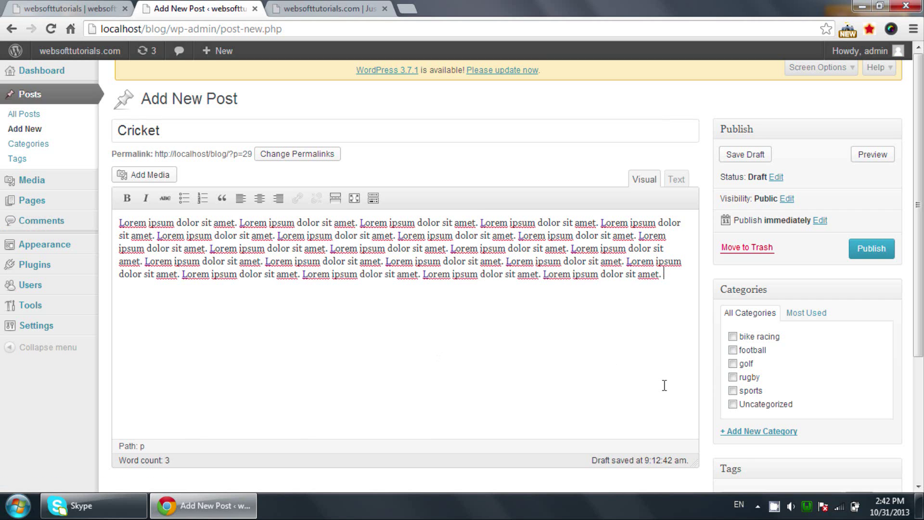
# Create a new category "recent news" without a parent for the Cricket post
pyautogui.click(752, 432)
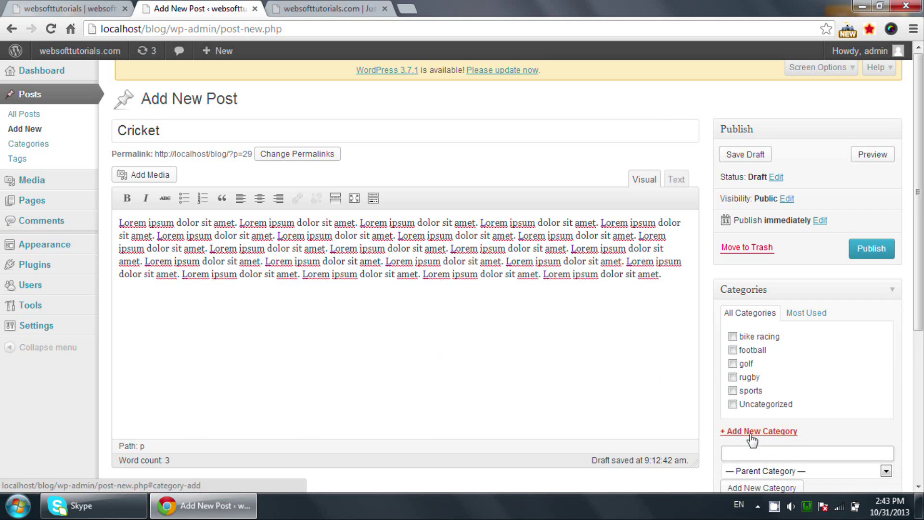
pyautogui.write('recent nre')
pyautogui.write('ews')
pyautogui.press('BackSpace')
pyautogui.press('BackSpace')
pyautogui.press('BackSpace')
pyautogui.write('ew')
pyautogui.scroll(-3, 775, 410)
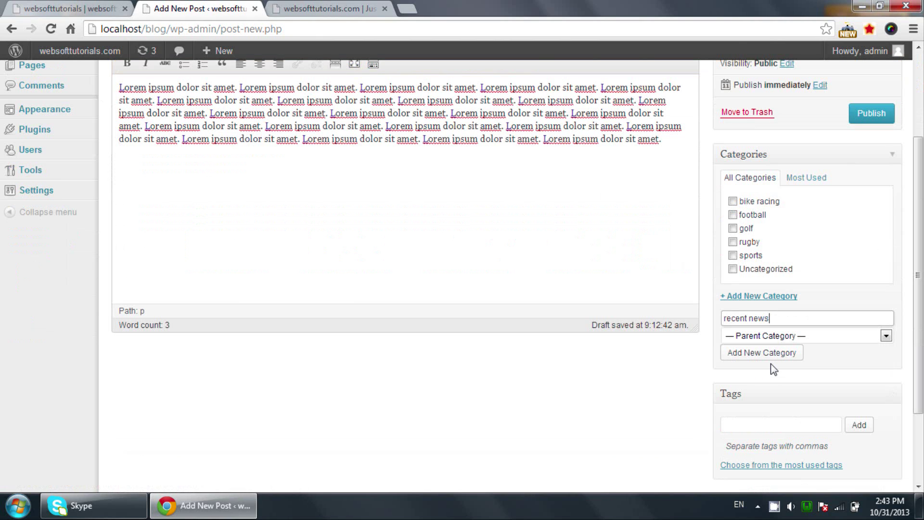
pyautogui.click(779, 358)
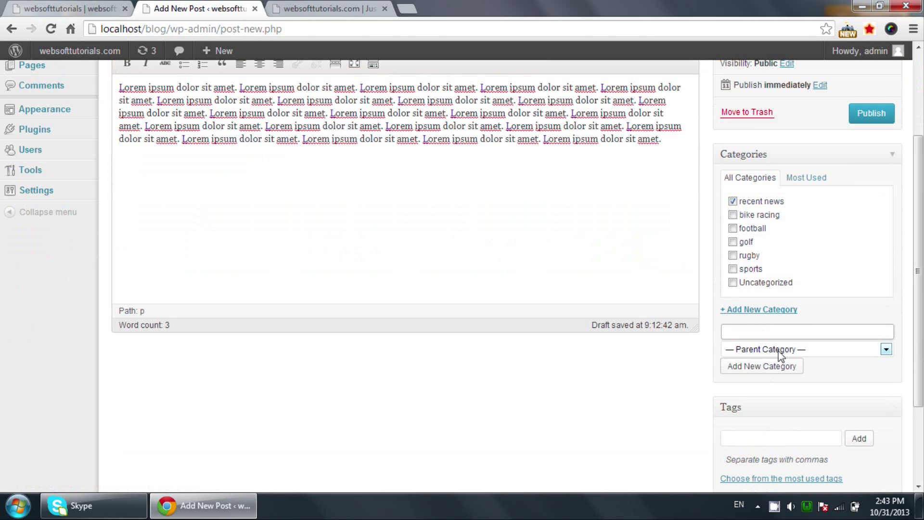
# Publish the Cricket post
pyautogui.click(863, 115)
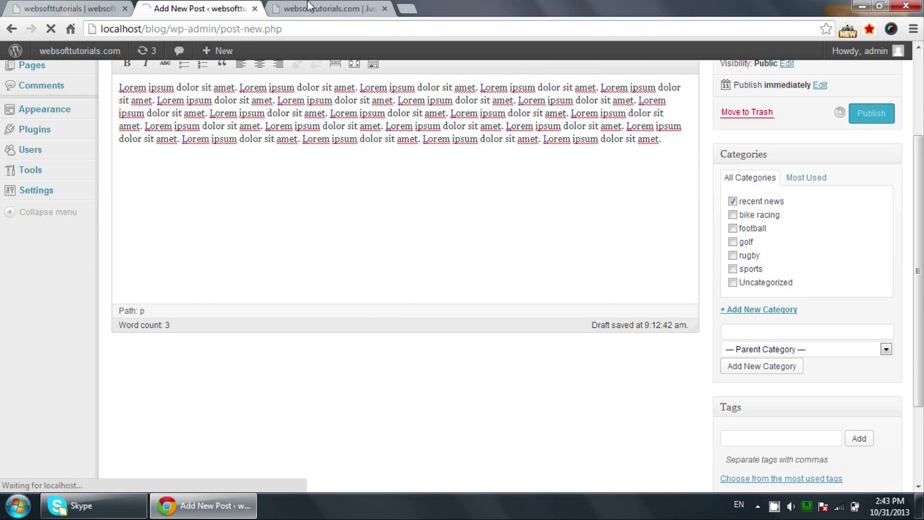
pyautogui.click(308, 6)
pyautogui.click(208, 7)
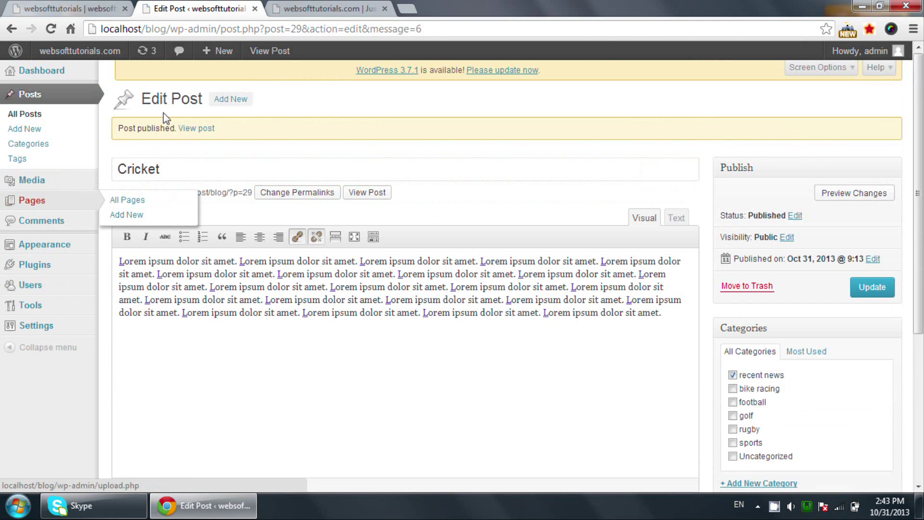
# Start another new post with the title "Ice Hockey"
pyautogui.click(228, 110)
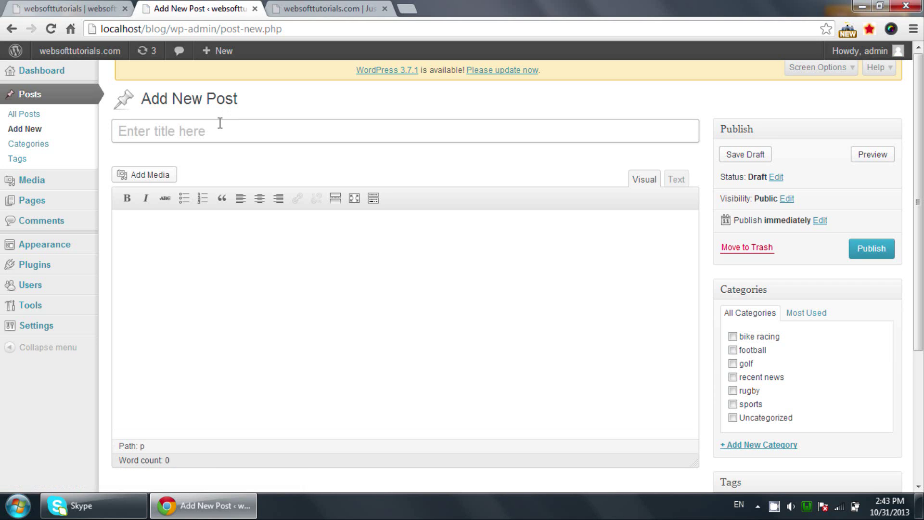
pyautogui.click(220, 123)
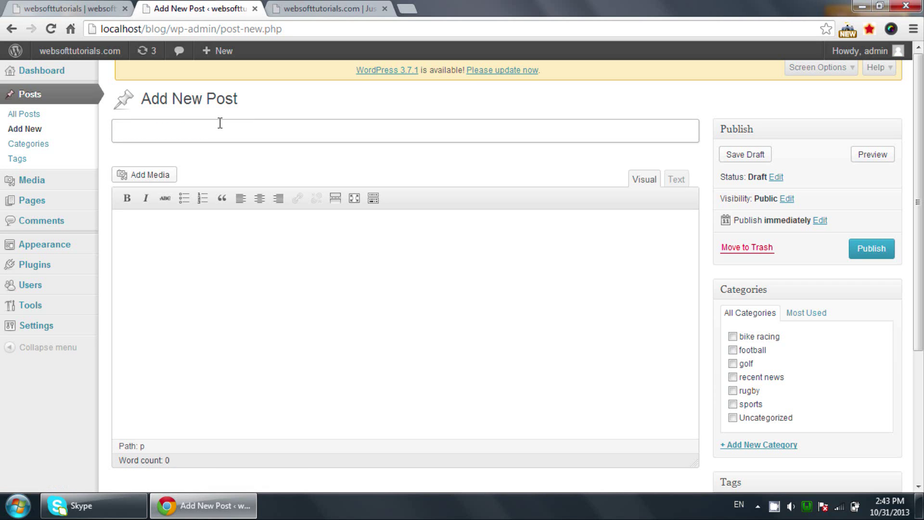
pyautogui.write('ce Hocket')
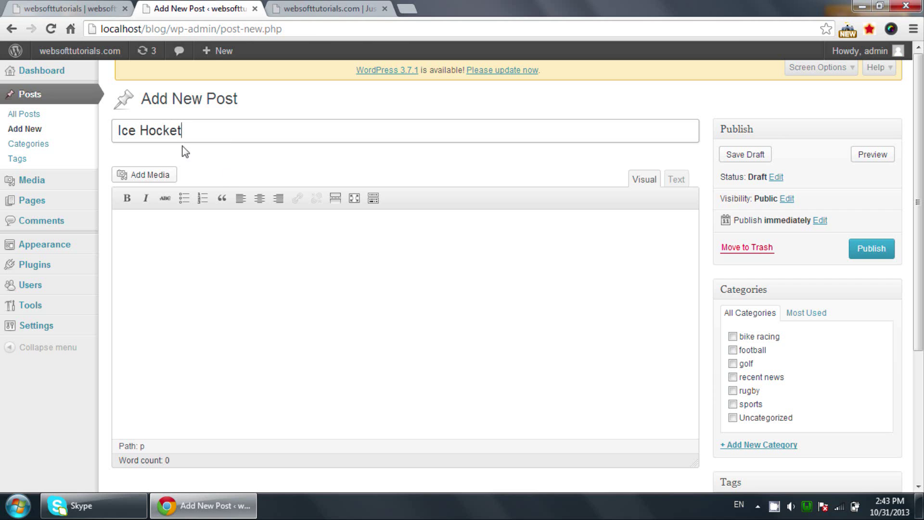
pyautogui.press('Left')
pyautogui.press('Delete')
pyautogui.write('y')
# Fill the Ice Hockey post's body with repeated copies of the sentence "Lorem ipsum dolor sit amet."
pyautogui.click(250, 302)
pyautogui.hotkey('ctrl', 'v')
pyautogui.hotkey('ctrl', 'v')
pyautogui.hotkey('ctrl', 'v')
pyautogui.hotkey('ctrl', 'v')
pyautogui.hotkey('ctrl', 'v')
pyautogui.hotkey('ctrl', 'v')
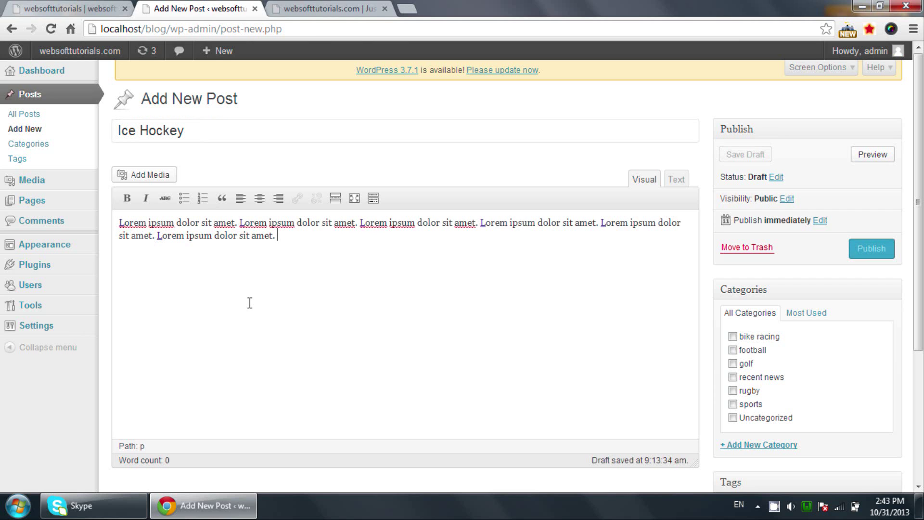
pyautogui.hotkey('ctrl', 'v')
pyautogui.hotkey('ctrl', 'v')
pyautogui.hotkey('ctrl', 'v')
pyautogui.hotkey('ctrl', 'v')
pyautogui.hotkey('ctrl', 'v')
pyautogui.hotkey('ctrl', 'v')
pyautogui.hotkey('ctrl', 'v')
pyautogui.hotkey('ctrl', 'v')
pyautogui.hotkey('ctrl', 'v')
pyautogui.hotkey('ctrl', 'v')
pyautogui.hotkey('ctrl', 'v')
pyautogui.hotkey('ctrl', 'v')
pyautogui.hotkey('ctrl', 'v')
pyautogui.hotkey('ctrl', 'v')
pyautogui.hotkey('ctrl', 'v')
pyautogui.hotkey('ctrl', 'v')
pyautogui.hotkey('ctrl', 'v')
pyautogui.hotkey('ctrl', 'v')
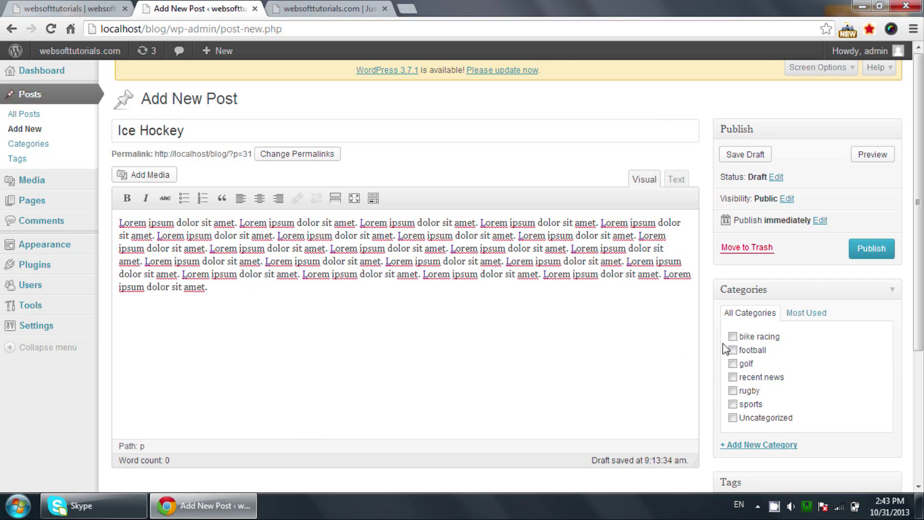
# Assign the Ice Hockey post to the recent news category and publish it
pyautogui.click(733, 377)
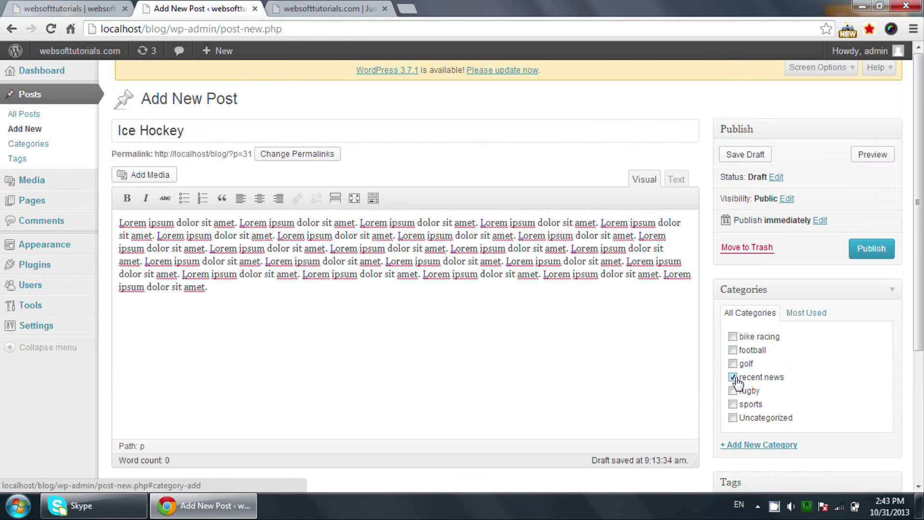
pyautogui.click(886, 254)
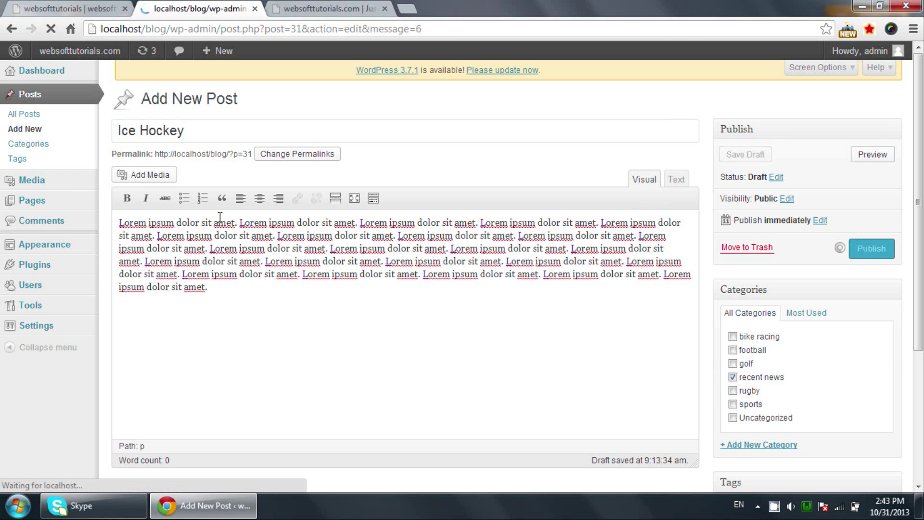
# Set the Default Sidebar's Category Posts widget to filter by the recent news category and save it
pyautogui.moveTo(99, 243)
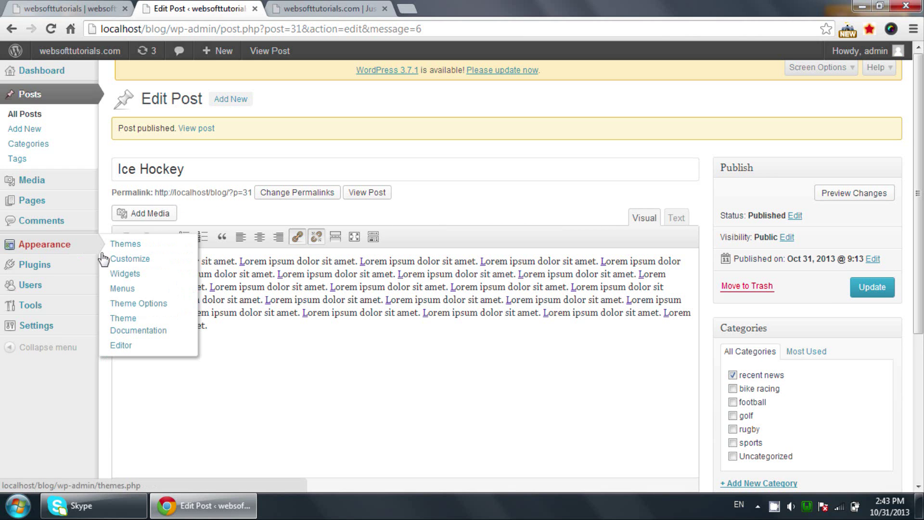
pyautogui.click(121, 274)
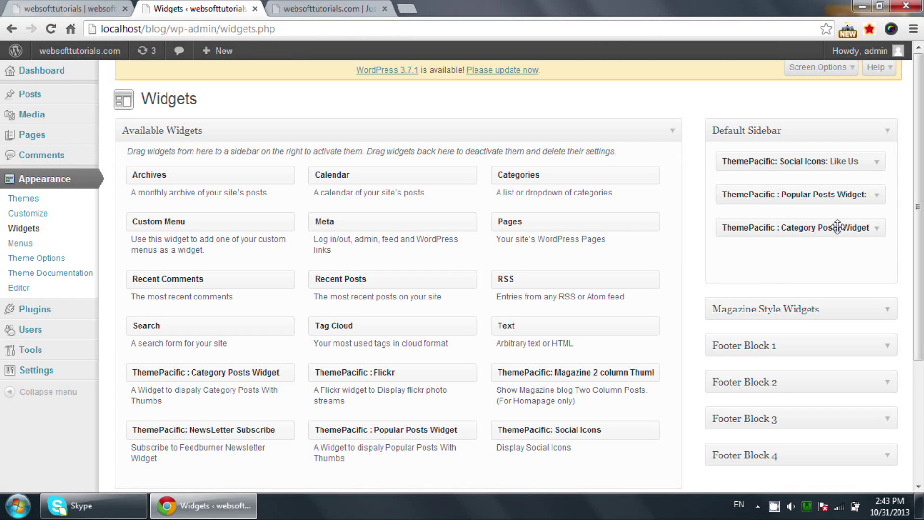
pyautogui.click(877, 228)
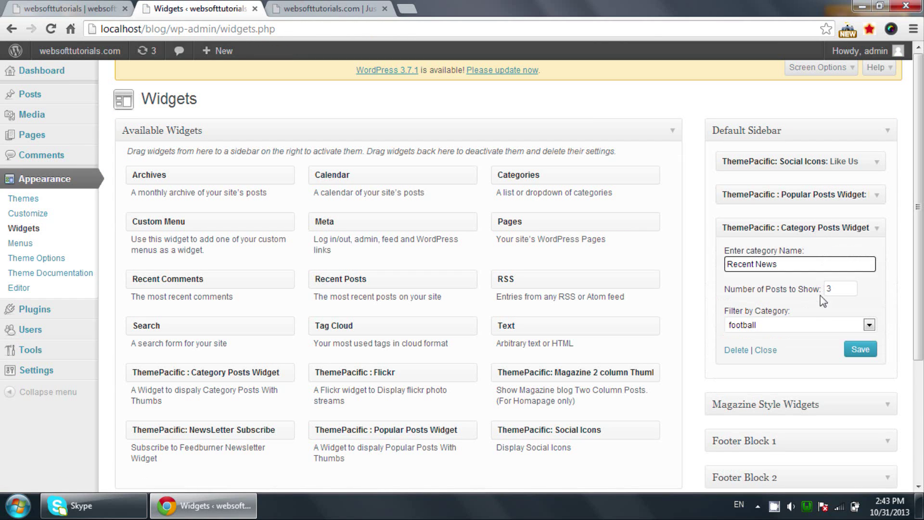
pyautogui.click(807, 326)
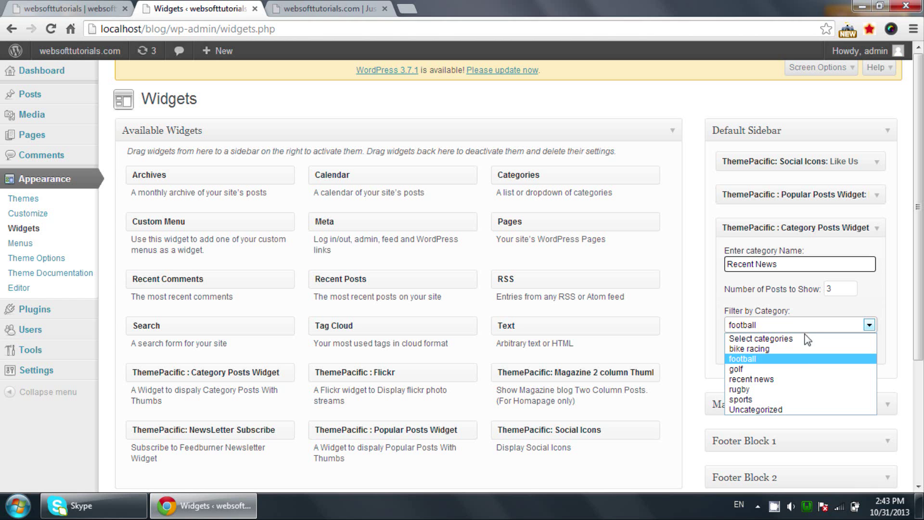
pyautogui.click(808, 379)
pyautogui.click(862, 354)
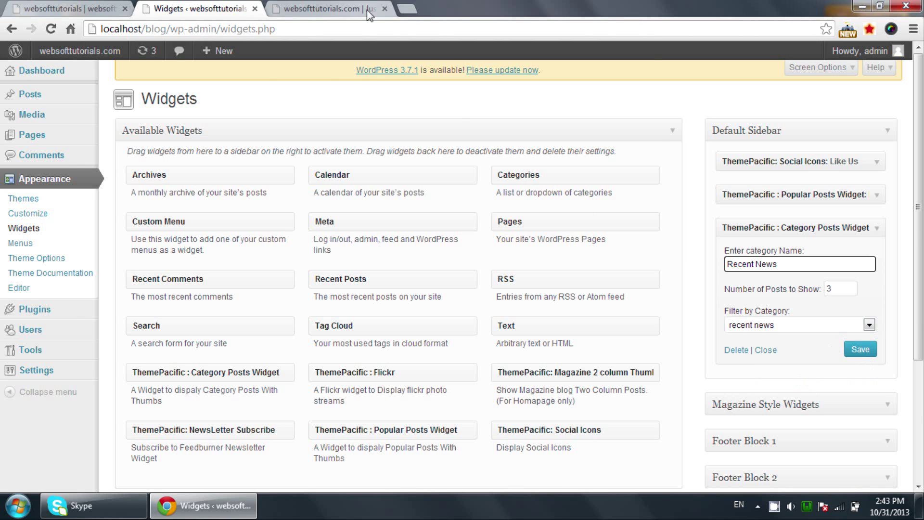
# Reload the blog's front page in its own window and check the Recent News sidebar section and the Recent Posts list
pyautogui.click(367, 10)
pyautogui.hotkey('ctrl', 'w')
pyautogui.click(361, 31)
pyautogui.press('Return')
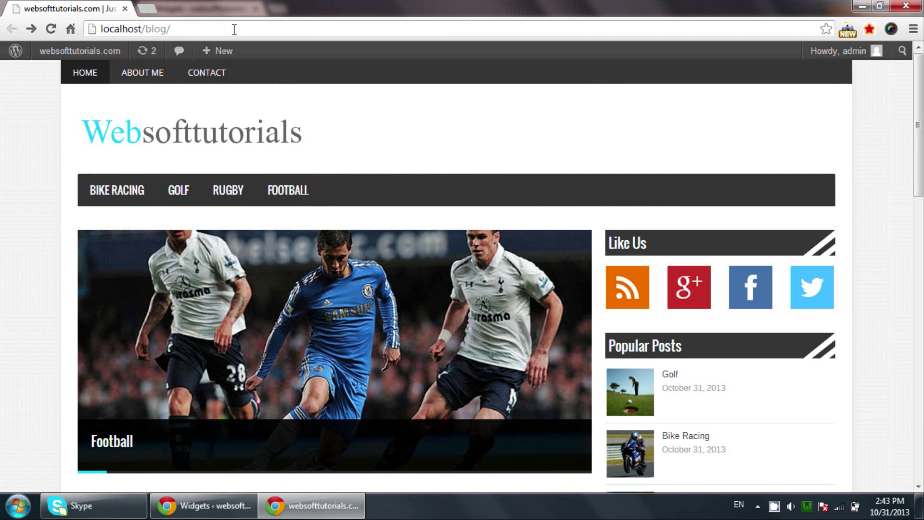
pyautogui.hotkey('alt', 'Tab')
pyautogui.hotkey('alt', 'Tab')
pyautogui.scroll(-5, 73, 223)
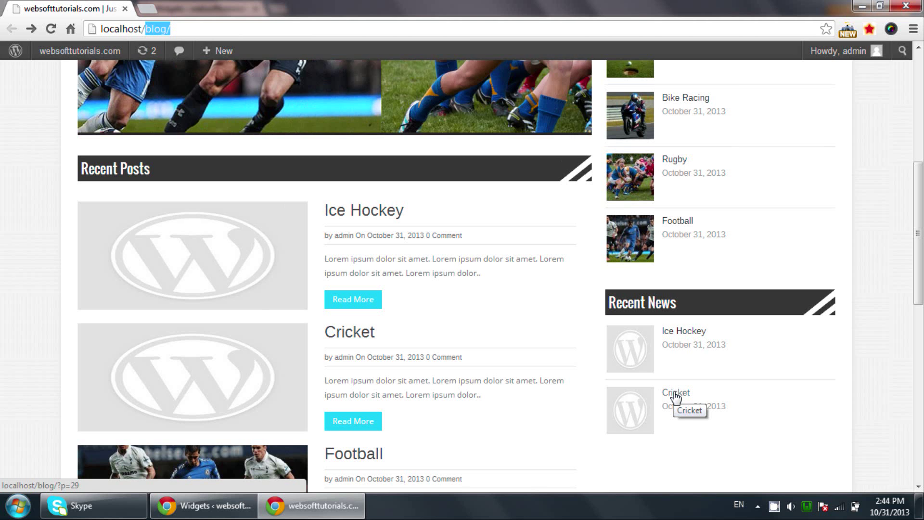
pyautogui.scroll(-11, 550, 330)
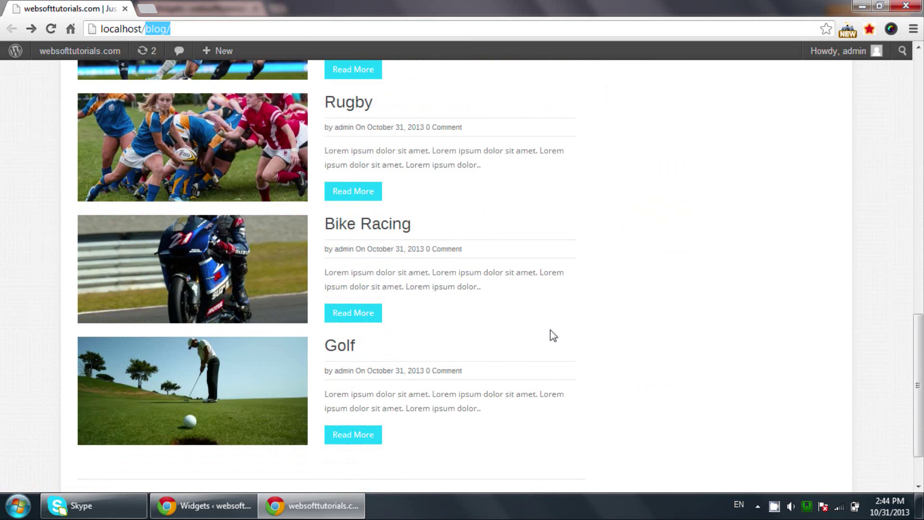
pyautogui.scroll(5, 550, 330)
pyautogui.scroll(-4, 550, 330)
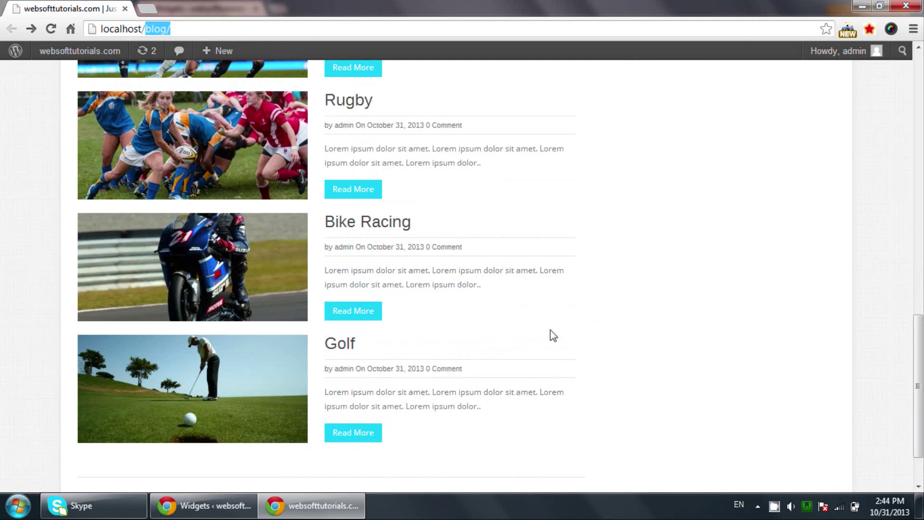
pyautogui.scroll(10, 550, 330)
# Return to the widgets admin page and add the Archives widget to the Default Sidebar below the Category Posts widget
pyautogui.hotkey('alt', 'Tab')
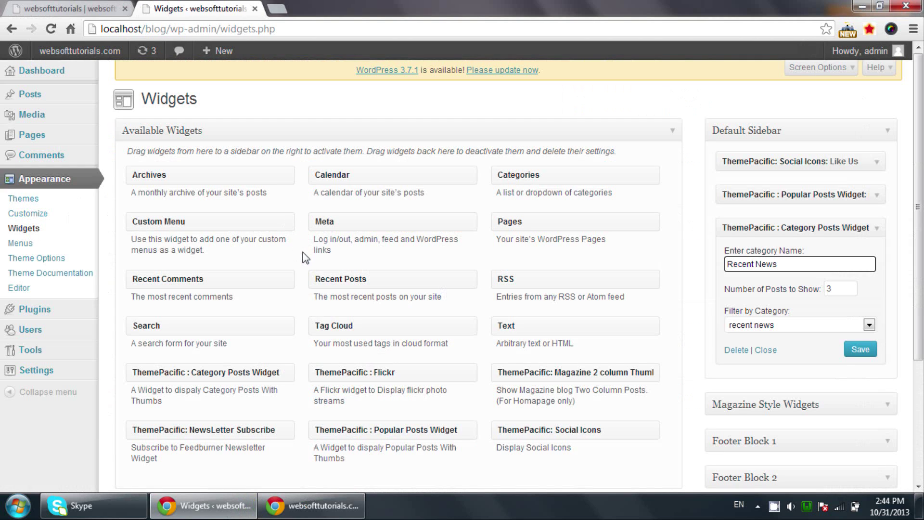
pyautogui.click(876, 228)
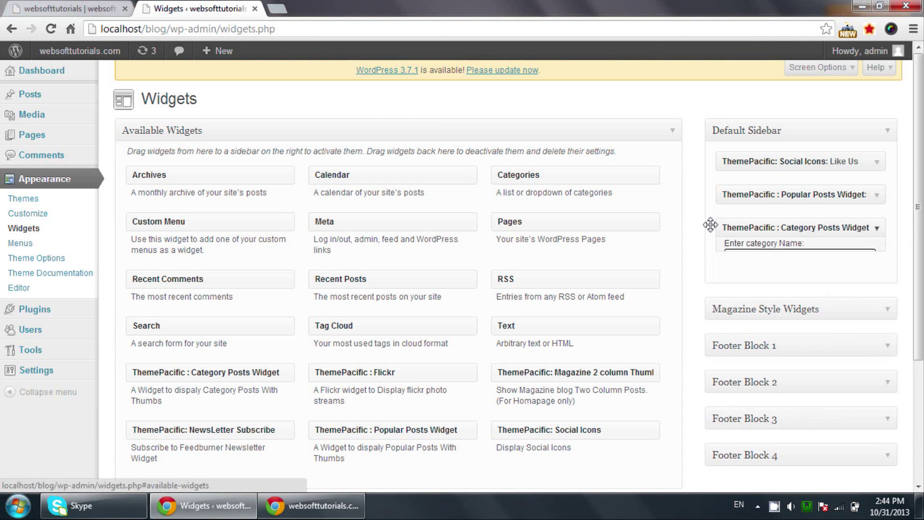
pyautogui.moveTo(236, 175); pyautogui.dragTo(843, 264)
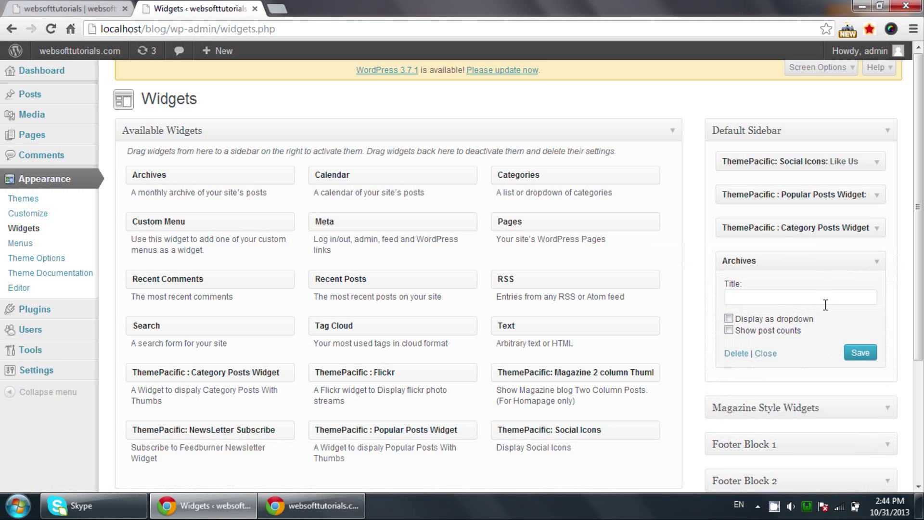
# Title the Archives widget "Search by month", enable display as dropdown and show post counts, and save it
pyautogui.click(754, 299)
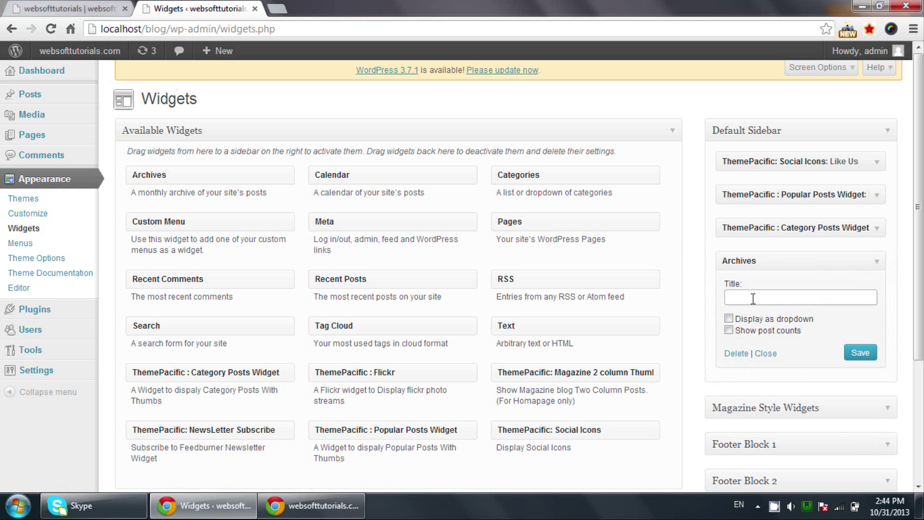
pyautogui.write('Search by month')
pyautogui.click(729, 318)
pyautogui.click(729, 330)
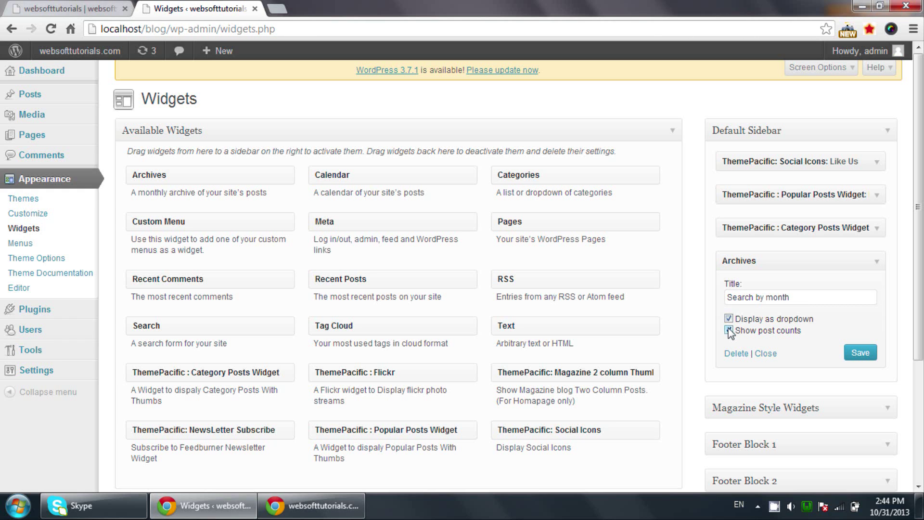
pyautogui.click(855, 356)
# Reload the blog's front page and inspect the month options in the Search by month sidebar section
pyautogui.hotkey('alt', 'Tab')
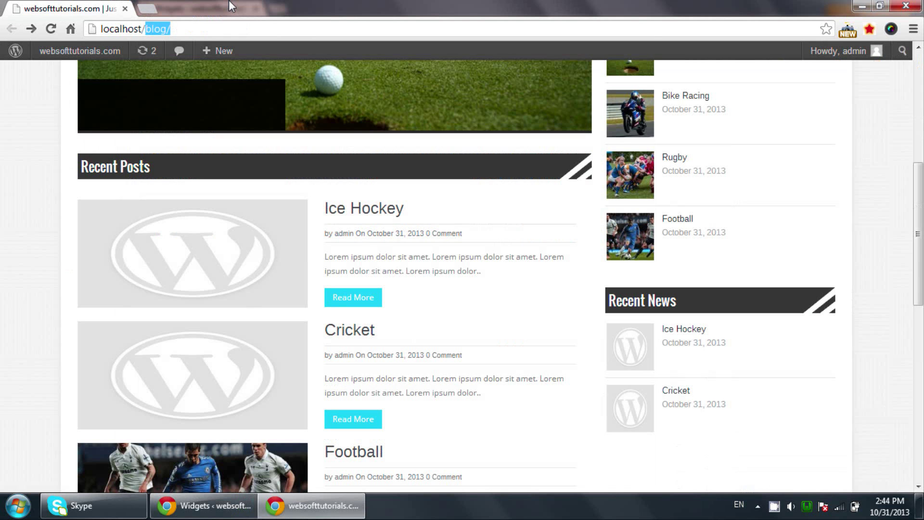
pyautogui.press('Return')
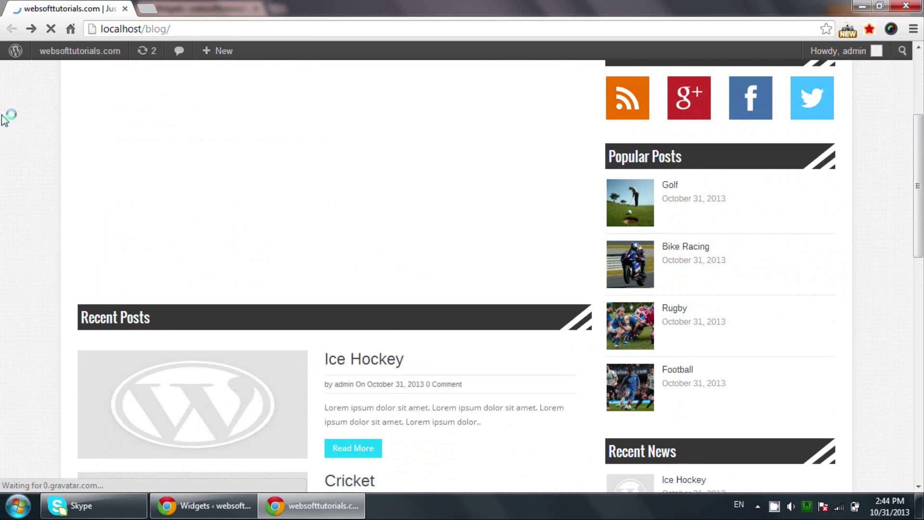
pyautogui.scroll(-6, 4, 118)
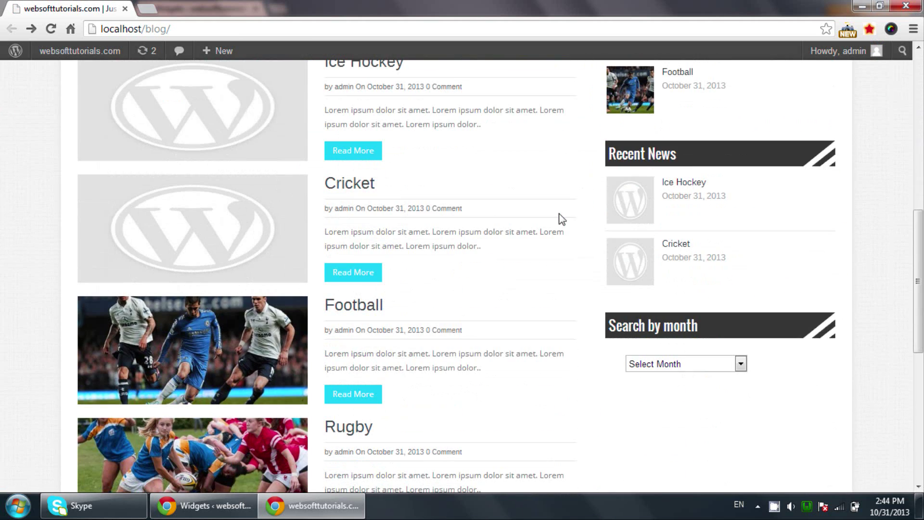
pyautogui.click(659, 367)
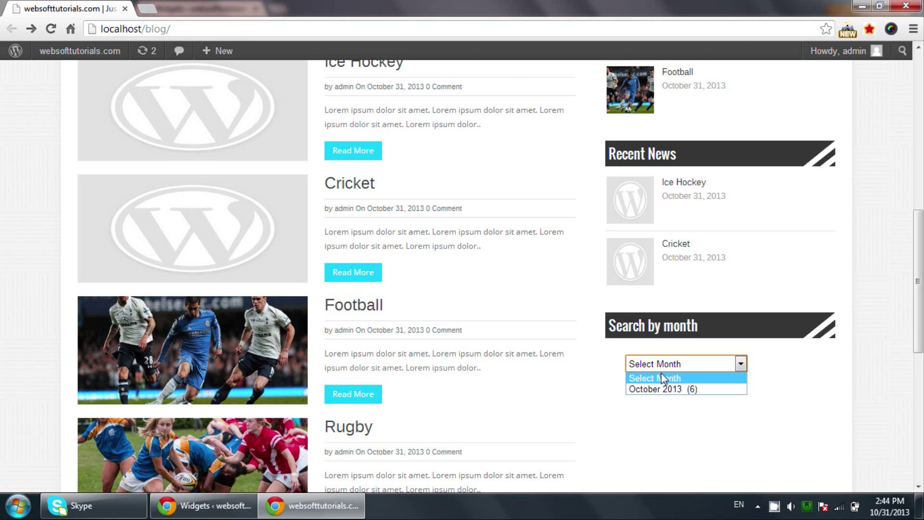
# Examine the footer area at the bottom of the blog's front page
pyautogui.hotkey('alt', 'Tab')
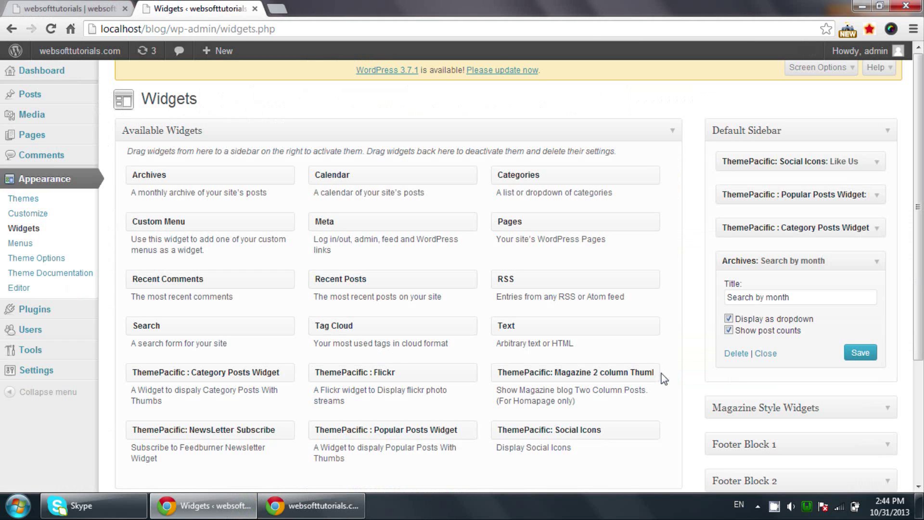
pyautogui.scroll(-3, 391, 364)
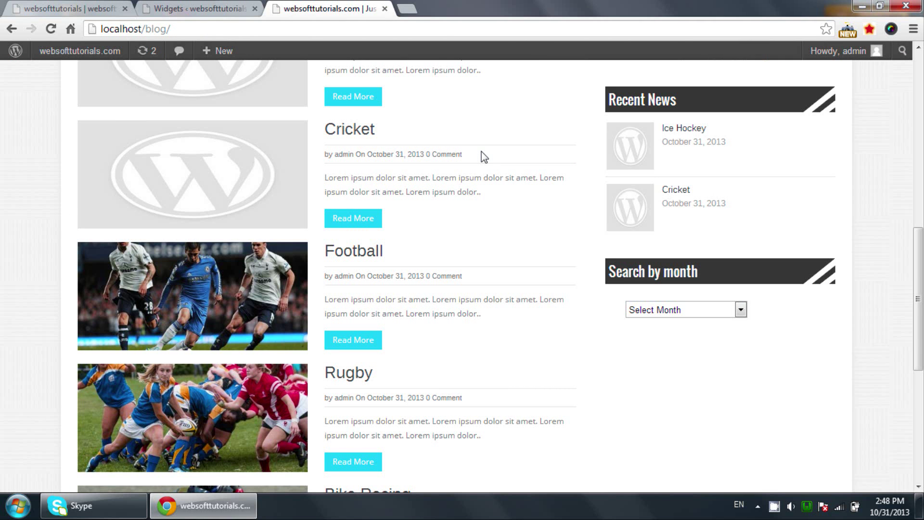
pyautogui.scroll(-7, 484, 157)
# Return to the WordPress admin and open the General Settings section of the Theme Options
pyautogui.click(222, 8)
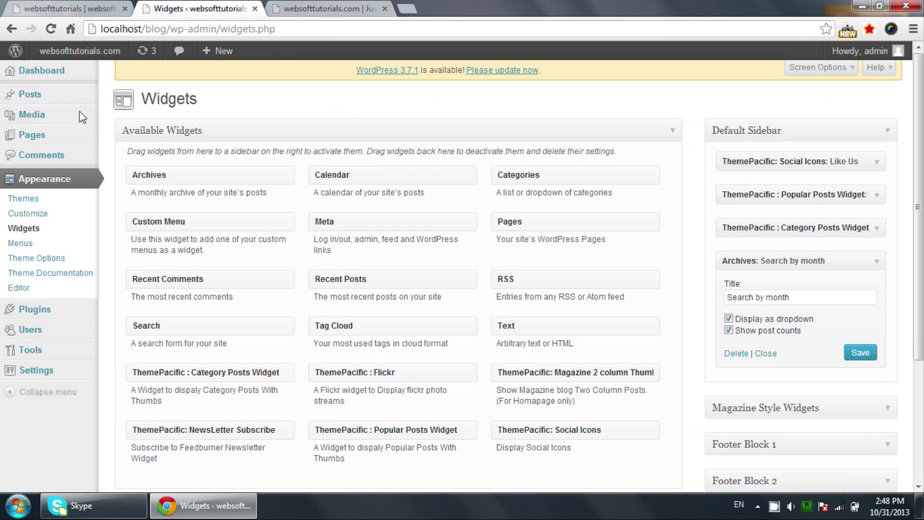
pyautogui.click(48, 261)
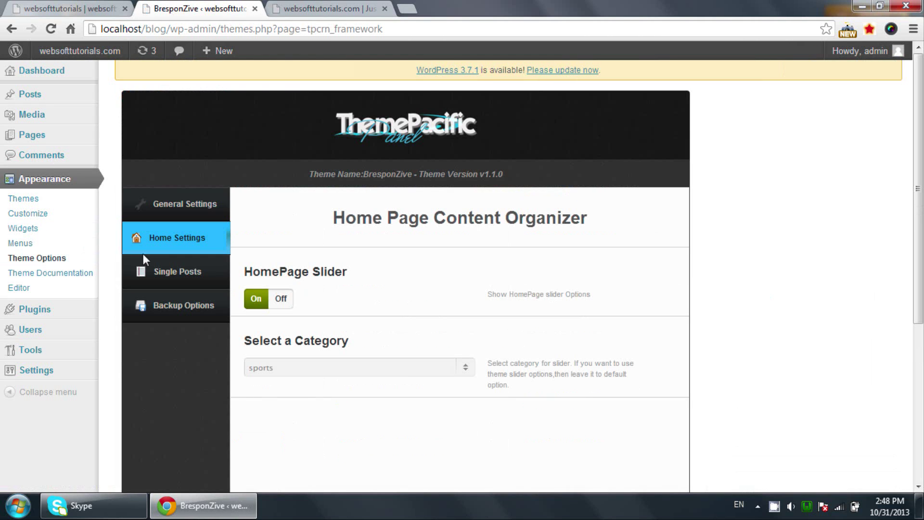
pyautogui.scroll(-1, 324, 291)
pyautogui.click(181, 204)
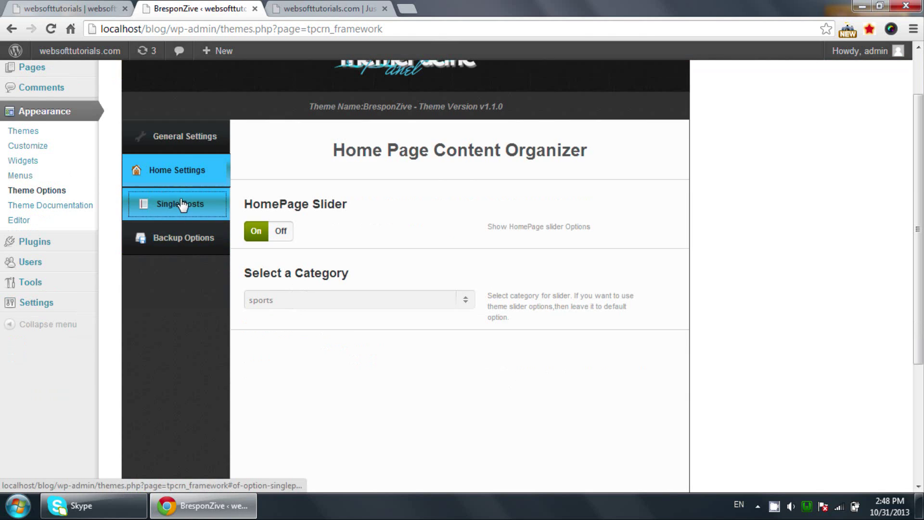
pyautogui.click(197, 146)
# Set the Show Footer Widgets Section option to Show and save all theme option changes
pyautogui.scroll(-3, 354, 191)
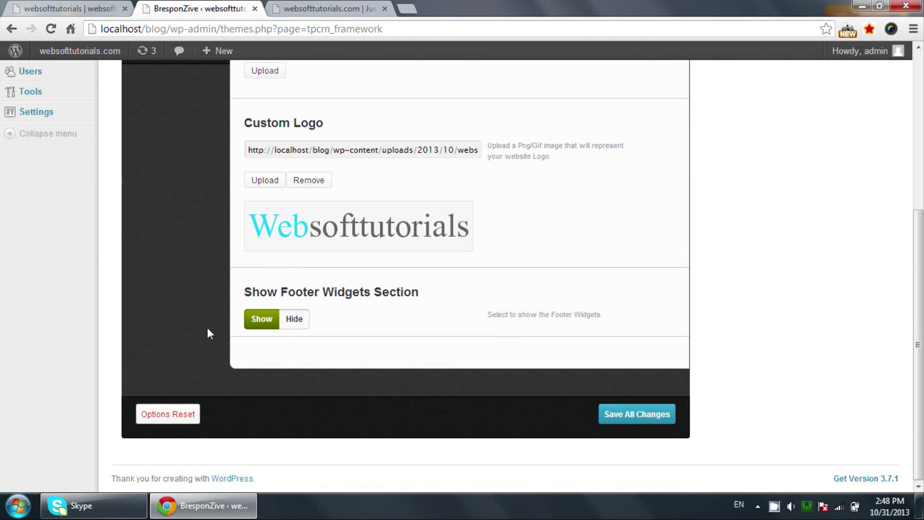
pyautogui.scroll(3, 207, 328)
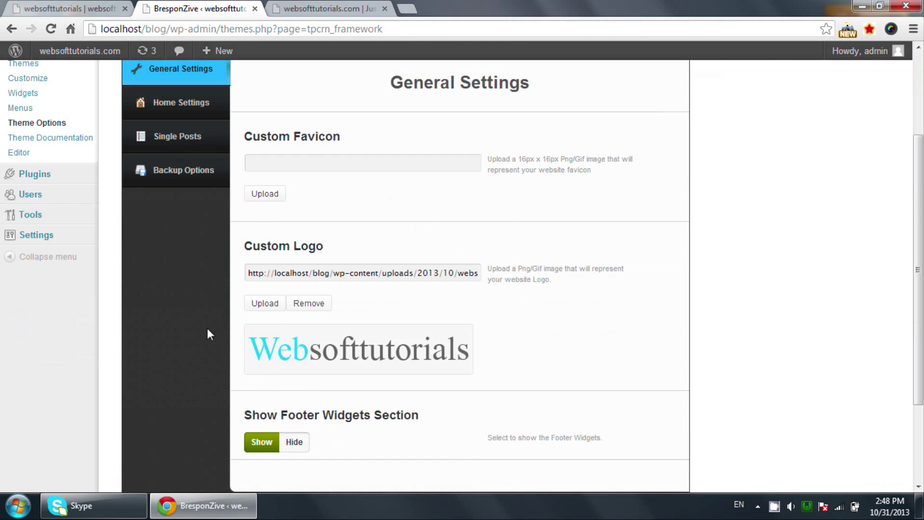
pyautogui.scroll(-3, 207, 328)
pyautogui.click(295, 323)
pyautogui.click(250, 325)
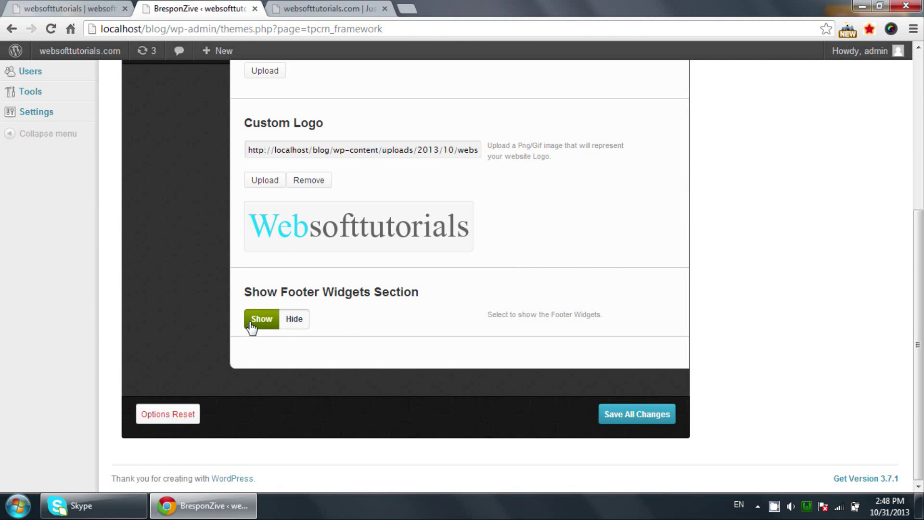
pyautogui.click(648, 424)
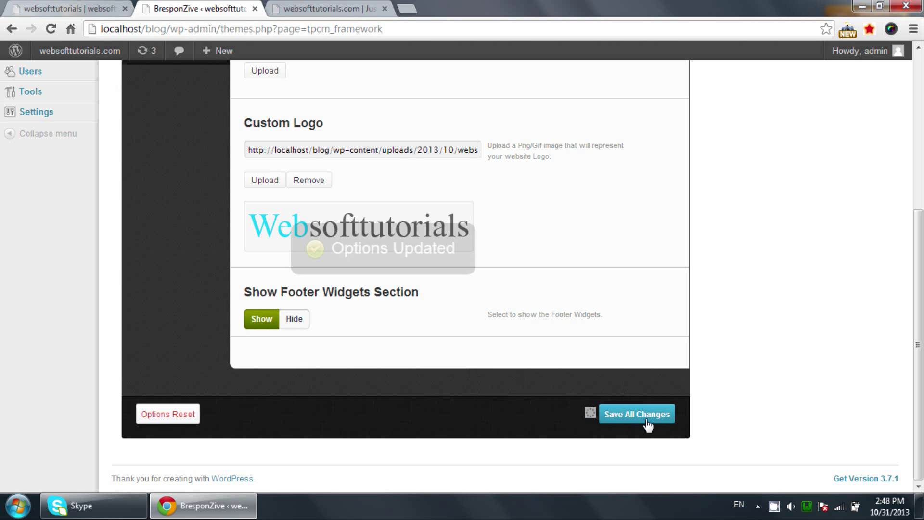
# Open the widgets admin page and expand the Footer Block 1, 2, 3 and 4 widget areas
pyautogui.scroll(3, 278, 294)
pyautogui.scroll(3, 278, 294)
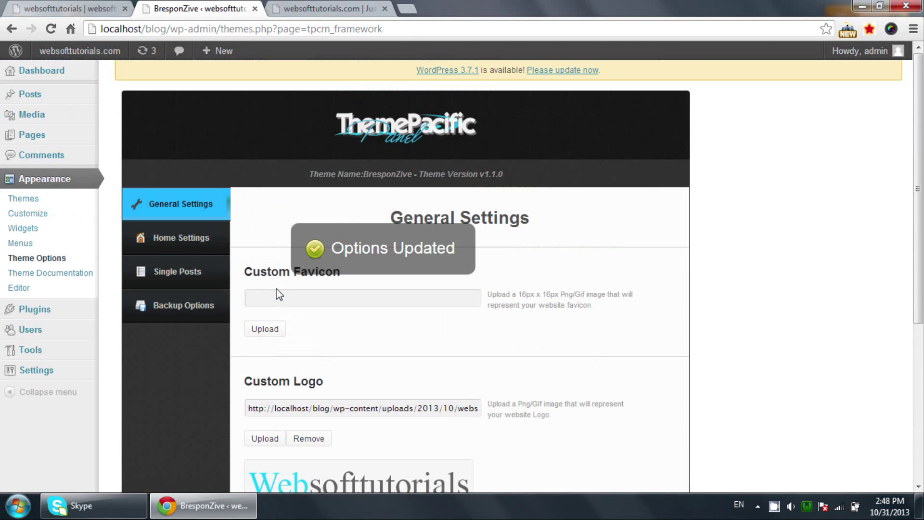
pyautogui.click(53, 230)
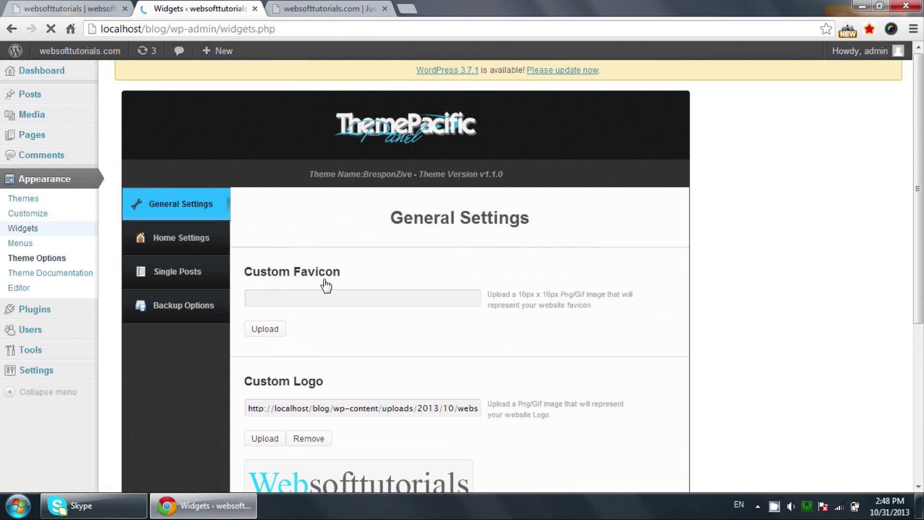
pyautogui.scroll(-3, 527, 318)
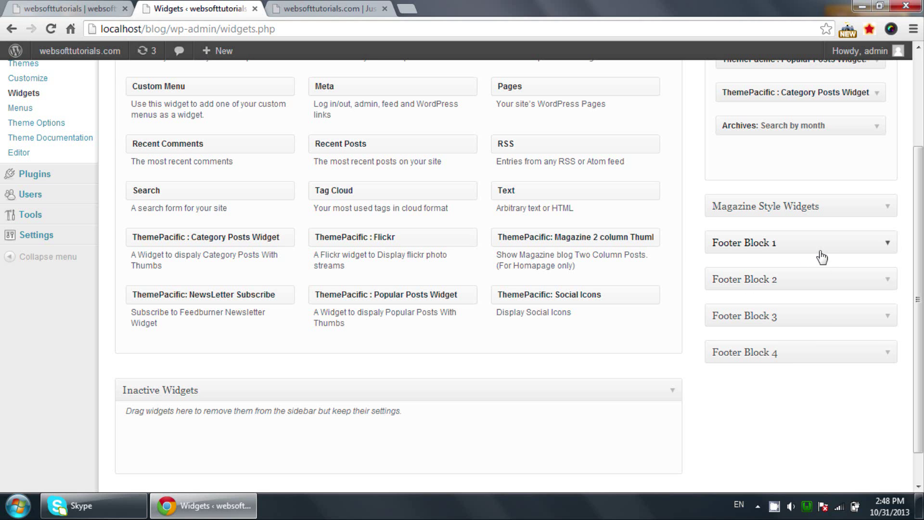
pyautogui.click(764, 245)
pyautogui.click(826, 326)
pyautogui.click(820, 414)
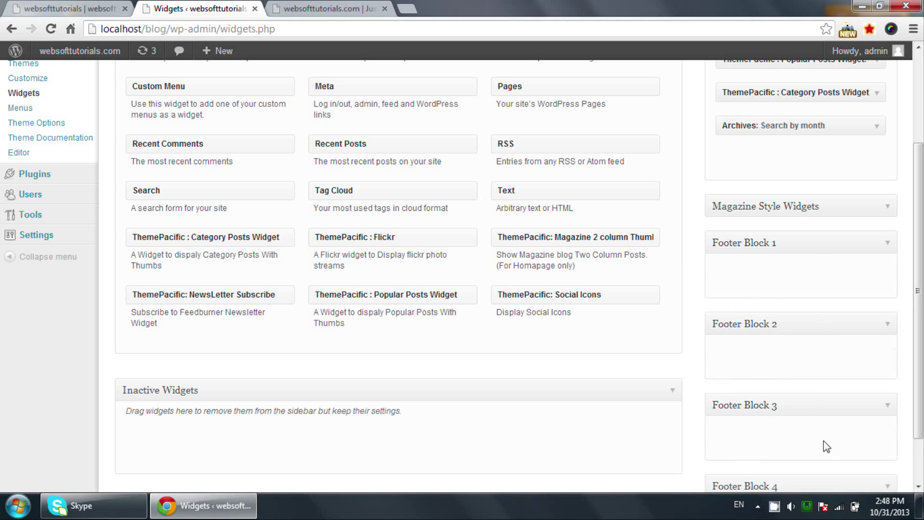
pyautogui.scroll(-2, 646, 404)
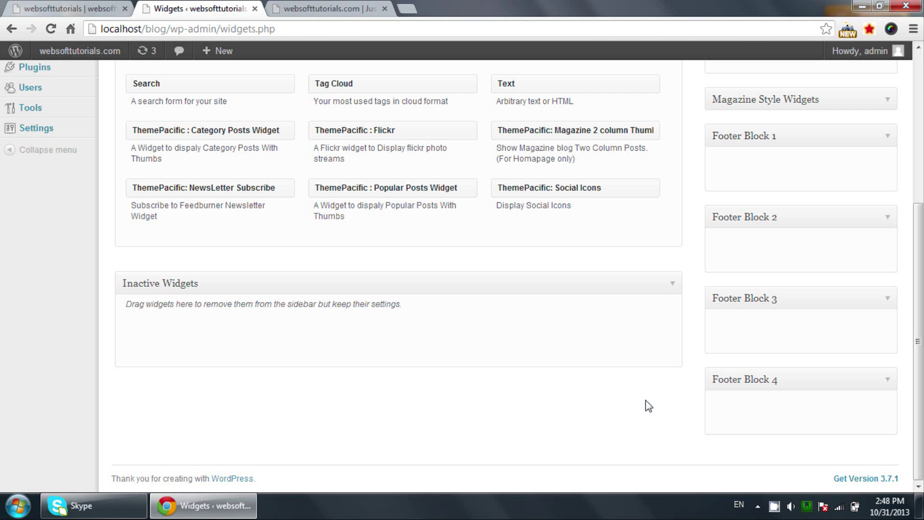
# Add the ThemePacific: NewsLetter Subscribe widget to Footer Block 1
pyautogui.scroll(4, 645, 395)
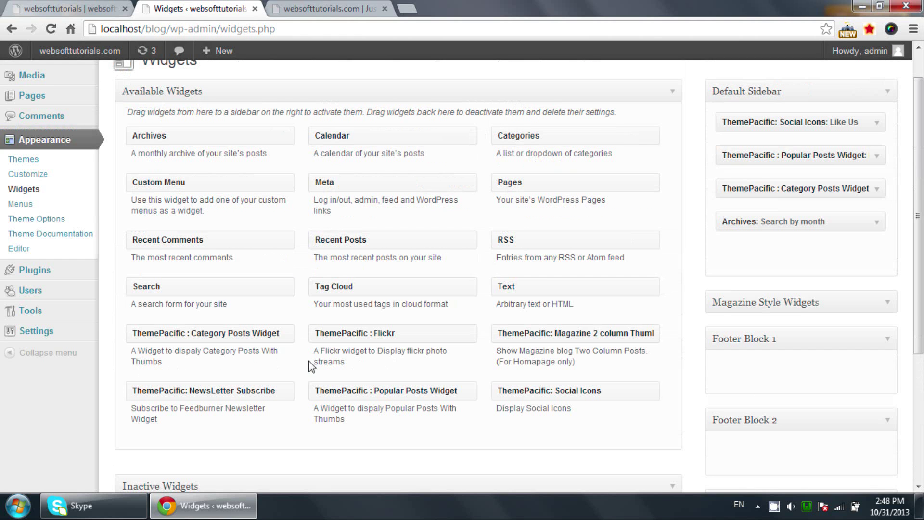
pyautogui.scroll(-3, 323, 374)
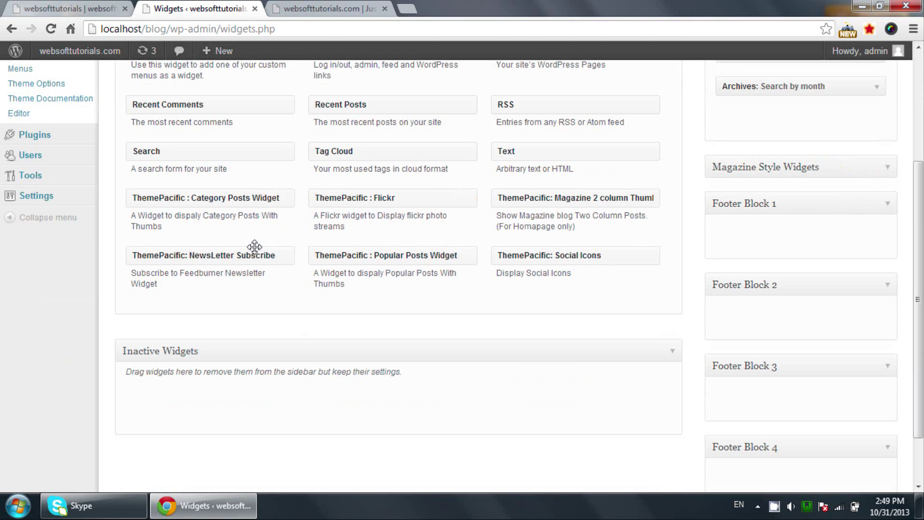
pyautogui.moveTo(255, 251); pyautogui.dragTo(790, 227)
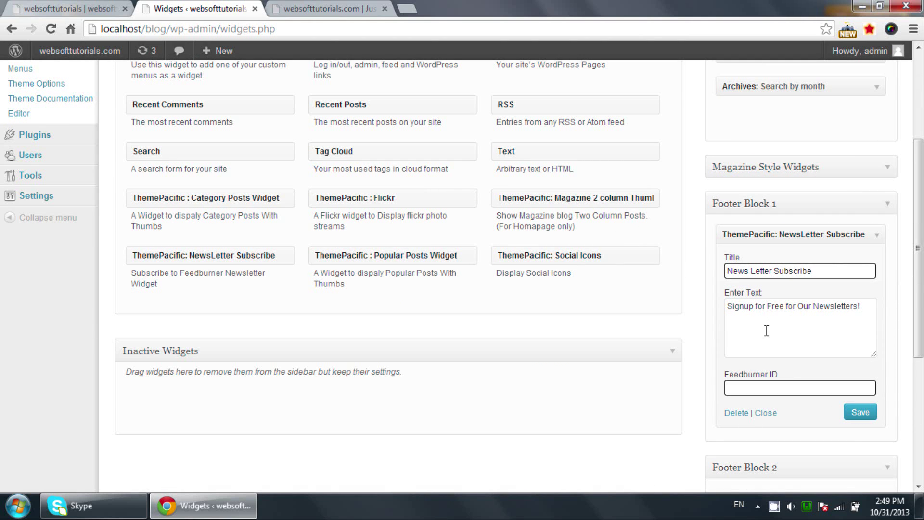
# Title the NewsLetter Subscribe widget "Subscribe Us" and save it
pyautogui.click(782, 384)
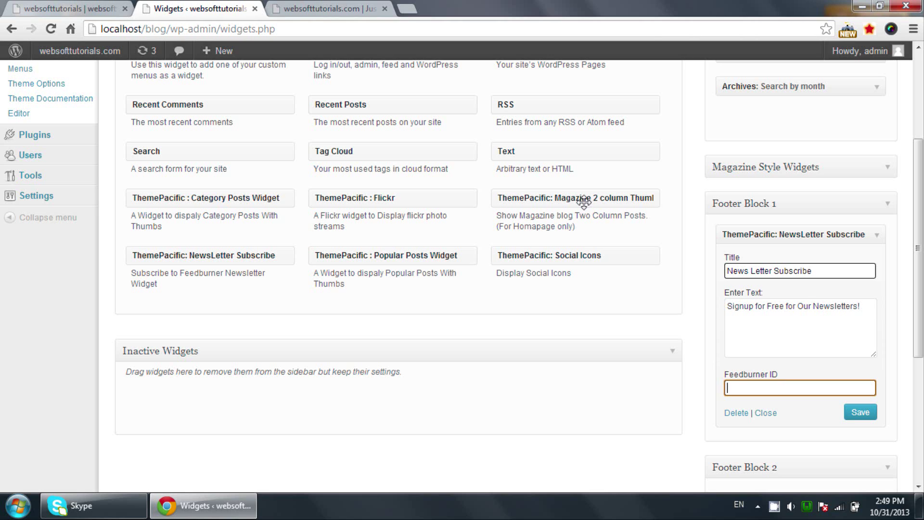
pyautogui.moveTo(818, 272); pyautogui.dragTo(692, 268)
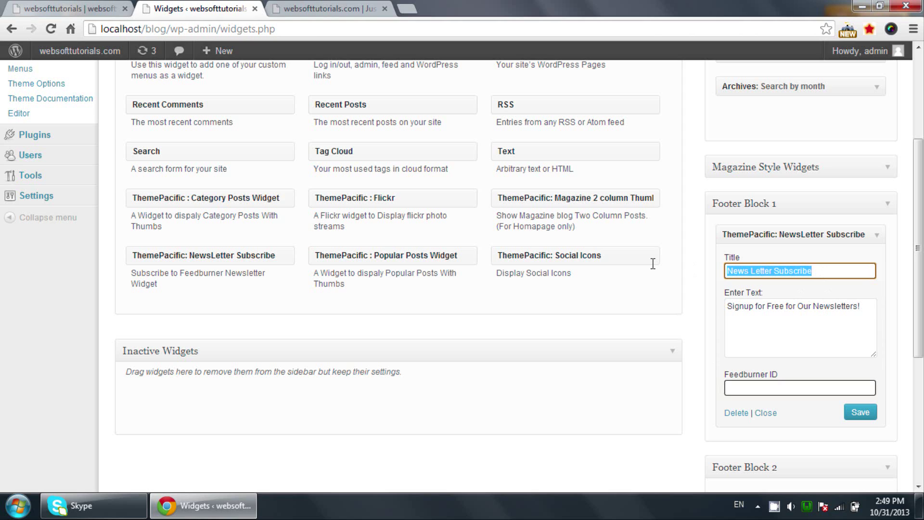
pyautogui.write('Subs')
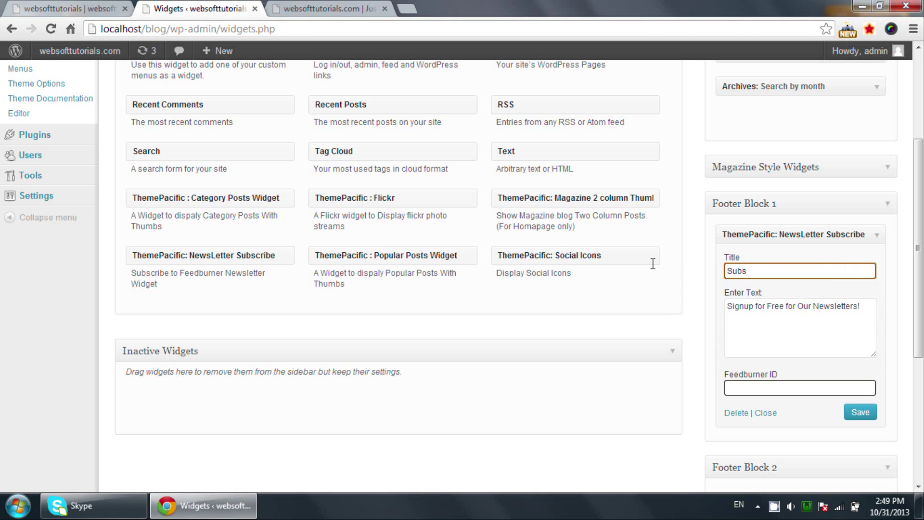
pyautogui.write('cribe Us')
pyautogui.click(860, 413)
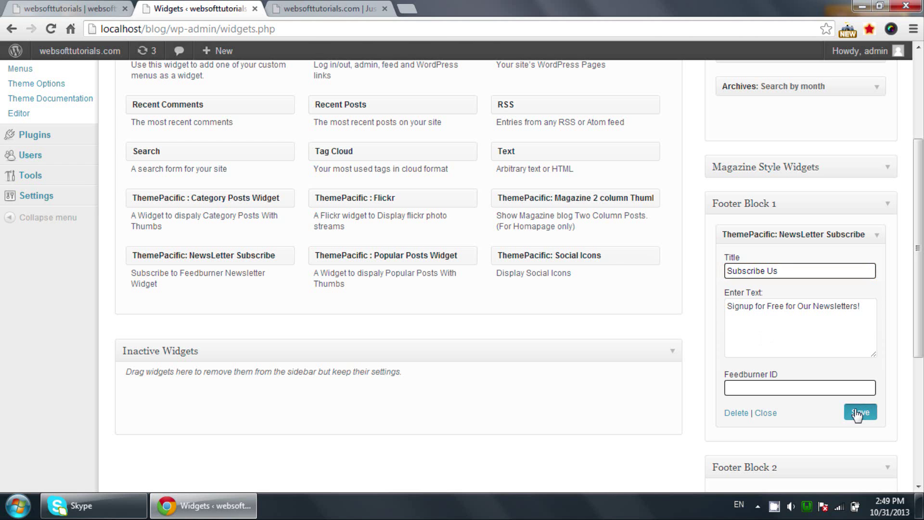
# Reload the blog's front page and check the Subscribe Us form in the footer
pyautogui.click(330, 8)
pyautogui.click(328, 31)
pyautogui.press('Return')
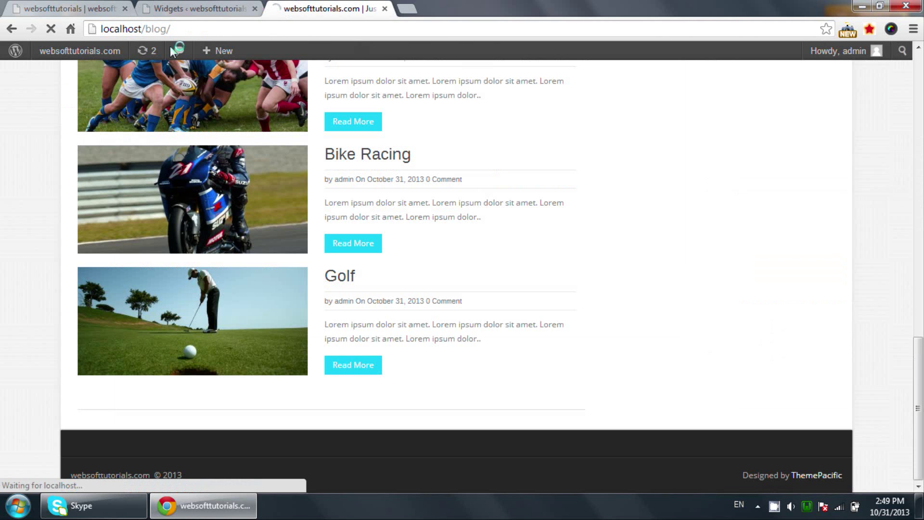
pyautogui.scroll(-15, 51, 138)
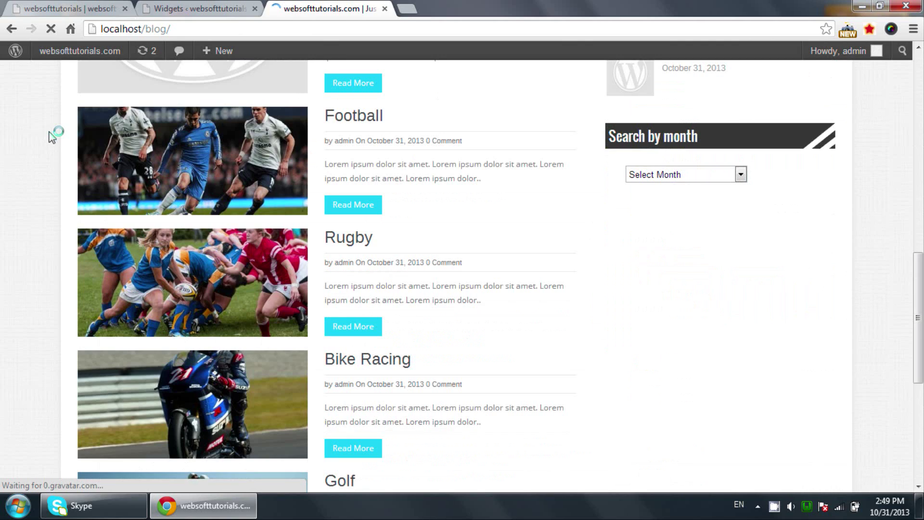
pyautogui.click(146, 387)
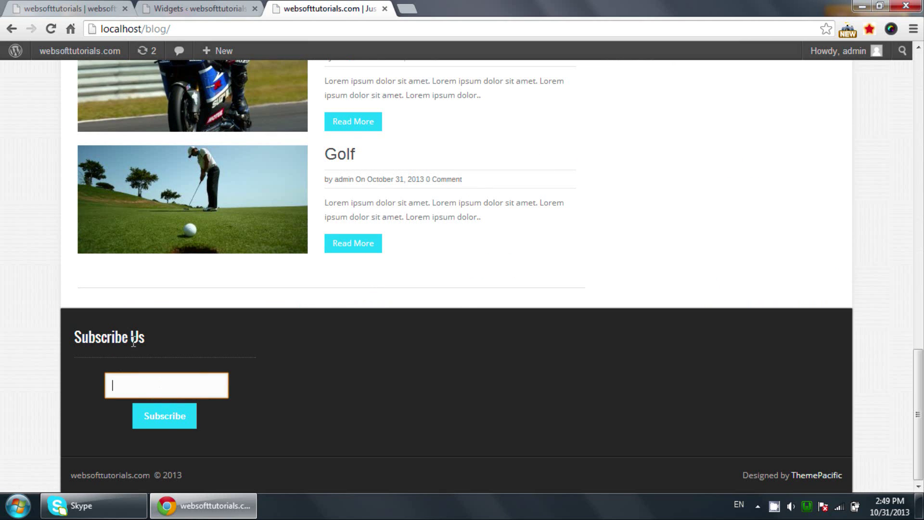
# Return to the widgets admin page, collapse Footer Block 1 and add the Categories widget to Footer Block 2
pyautogui.click(171, 7)
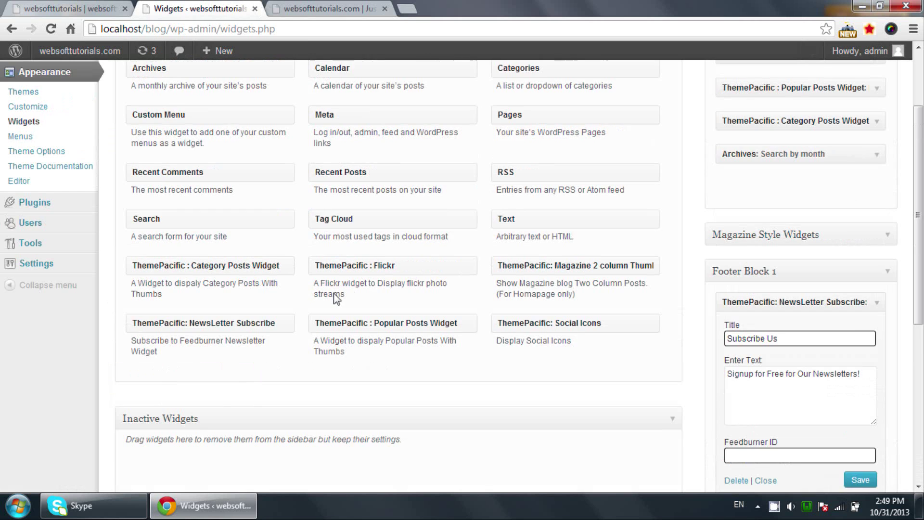
pyautogui.scroll(-3, 339, 299)
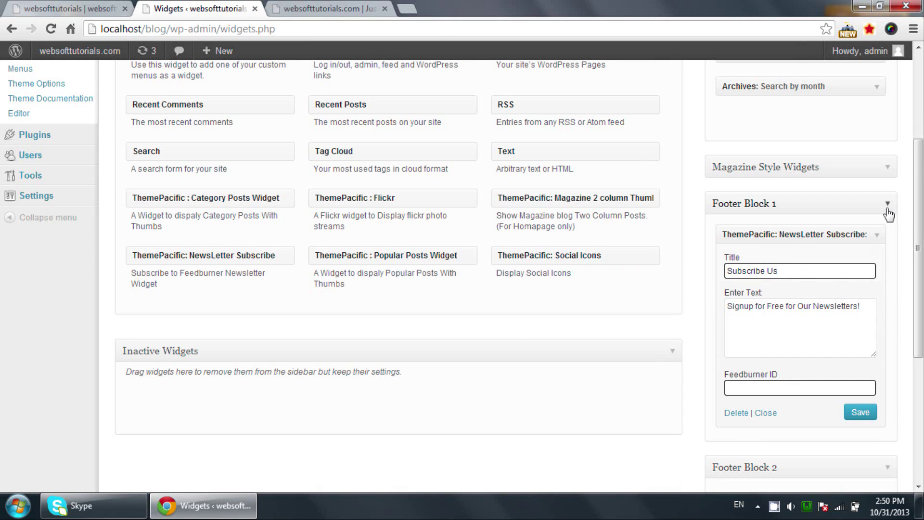
pyautogui.click(887, 271)
pyautogui.scroll(3, 665, 250)
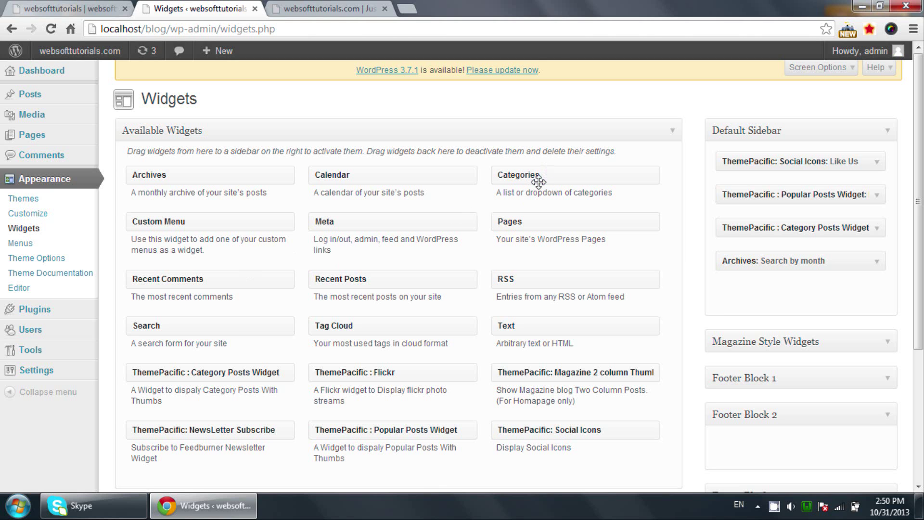
pyautogui.moveTo(539, 181); pyautogui.dragTo(597, 373)
pyautogui.moveTo(624, 513); pyautogui.dragTo(776, 274)
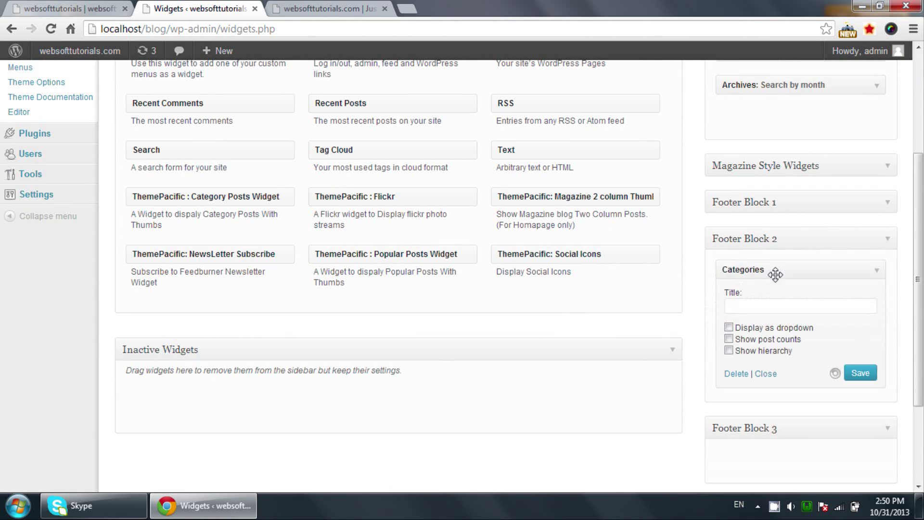
# Title the footer widget "Categories", enable show post counts, and save it
pyautogui.click(768, 304)
pyautogui.write('Categories')
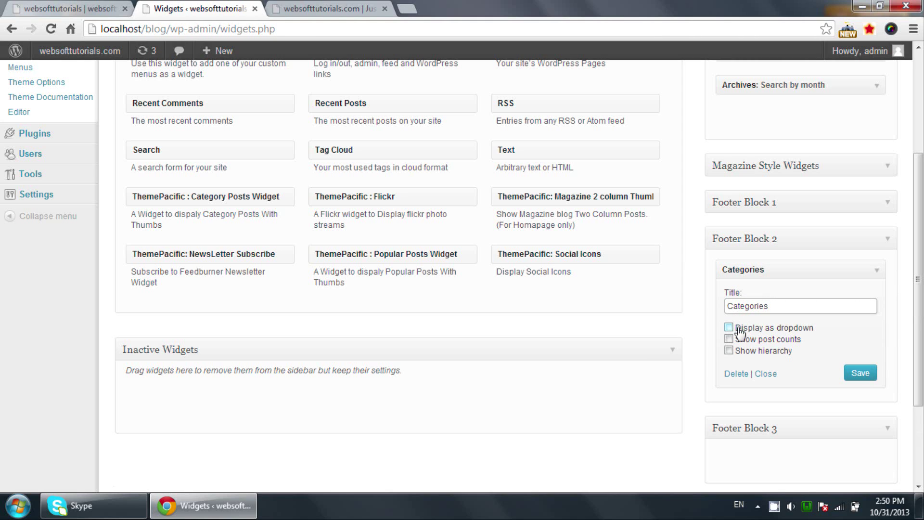
pyautogui.click(730, 339)
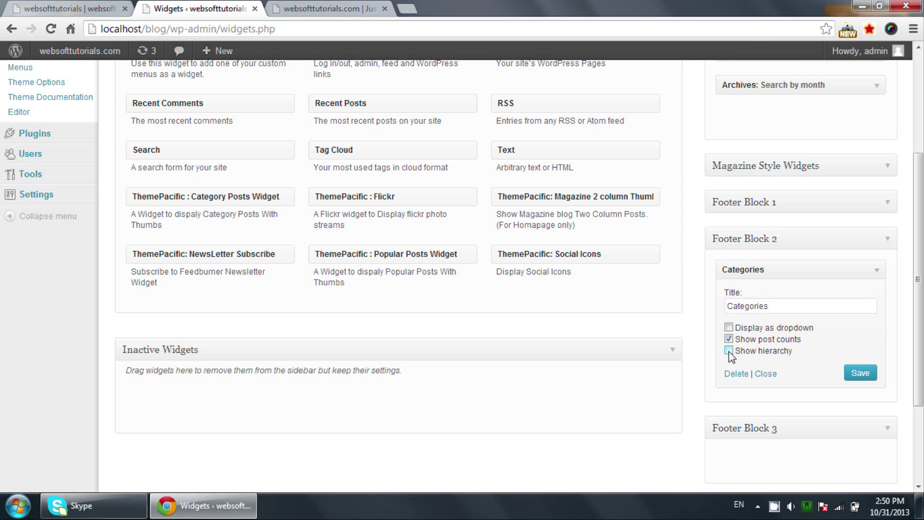
pyautogui.click(861, 374)
# Reload the blog's front page, examine the Categories section in the footer, and return to the widgets admin page
pyautogui.click(330, 8)
pyautogui.click(51, 29)
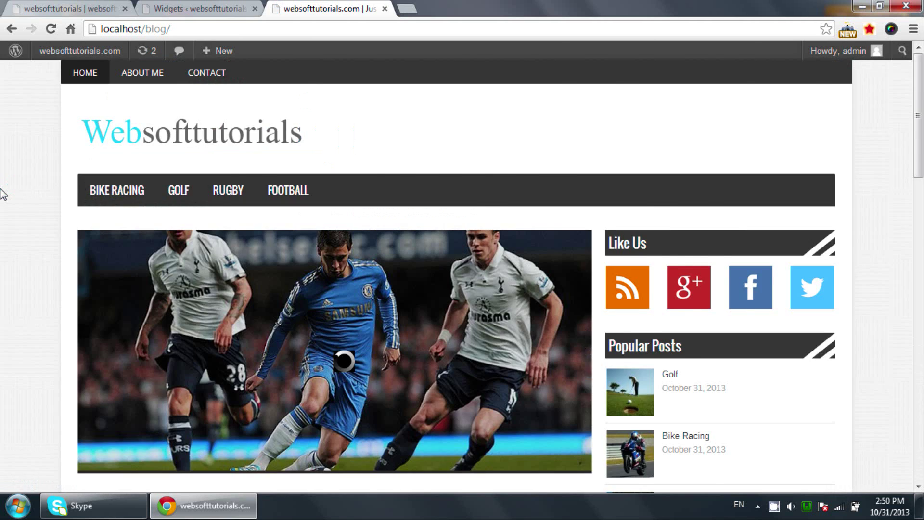
pyautogui.scroll(-15, 2, 195)
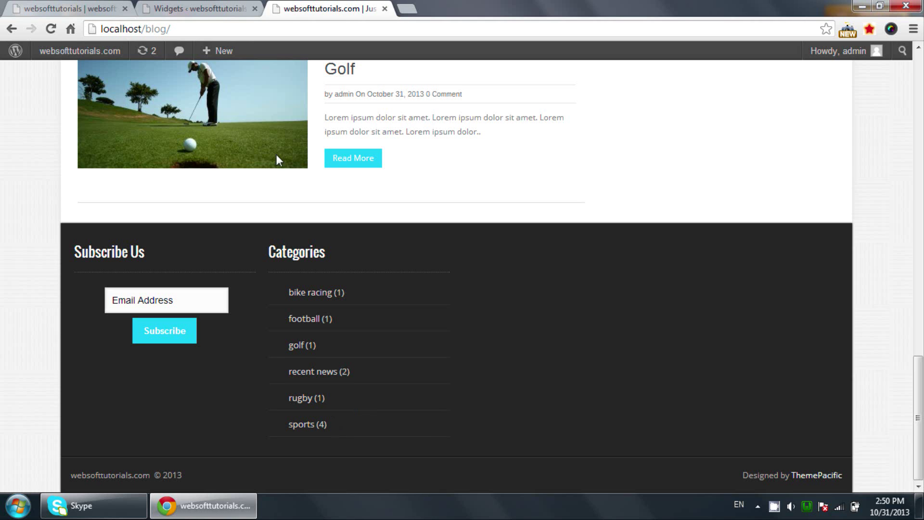
pyautogui.click(230, 8)
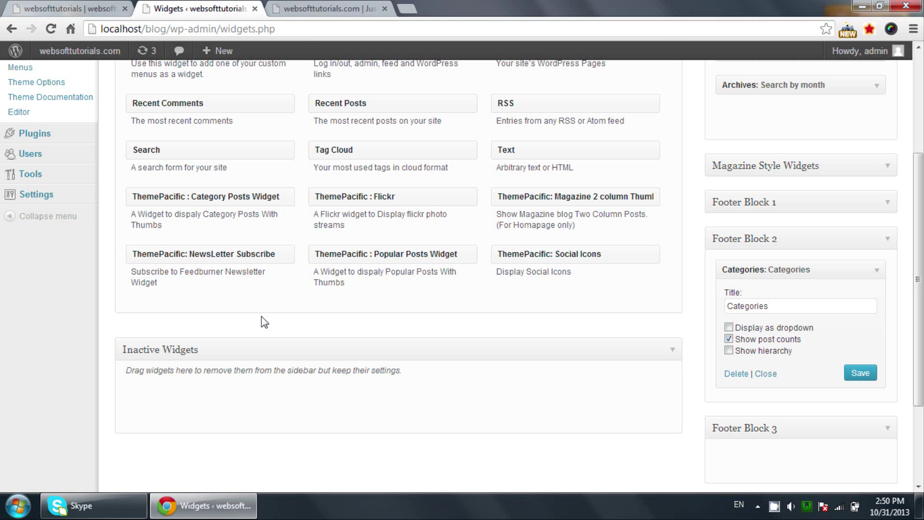
pyautogui.click(349, 7)
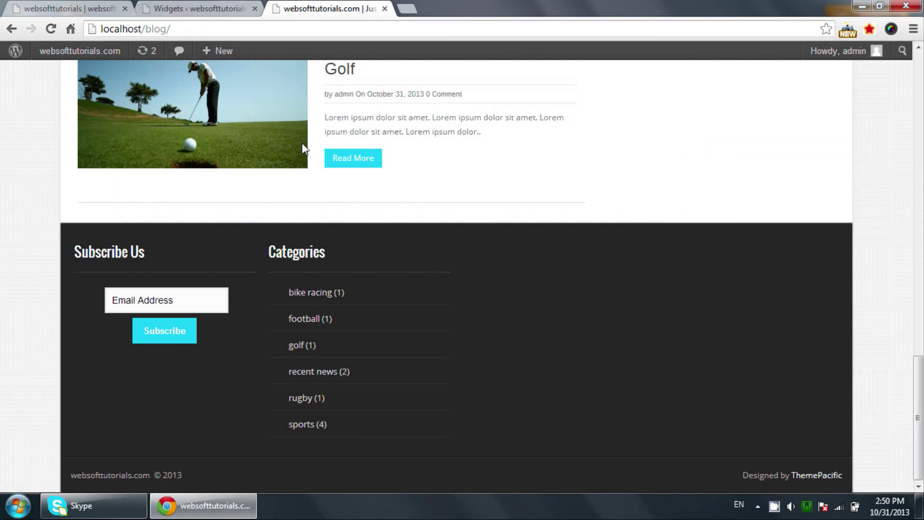
pyautogui.moveTo(485, 291); pyautogui.dragTo(96, 481)
pyautogui.click(202, 9)
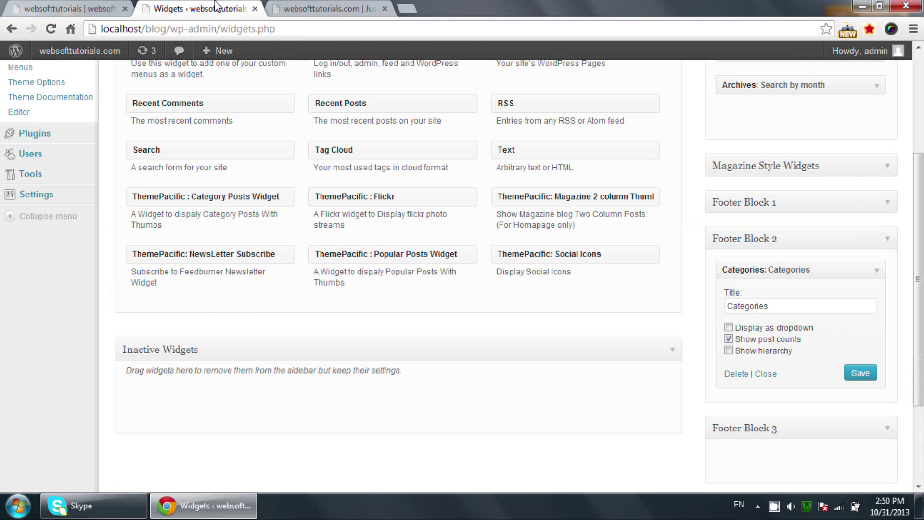
# Open the page for adding new plugins and search the plugin directory for "login with ajax"
pyautogui.scroll(3, 77, 213)
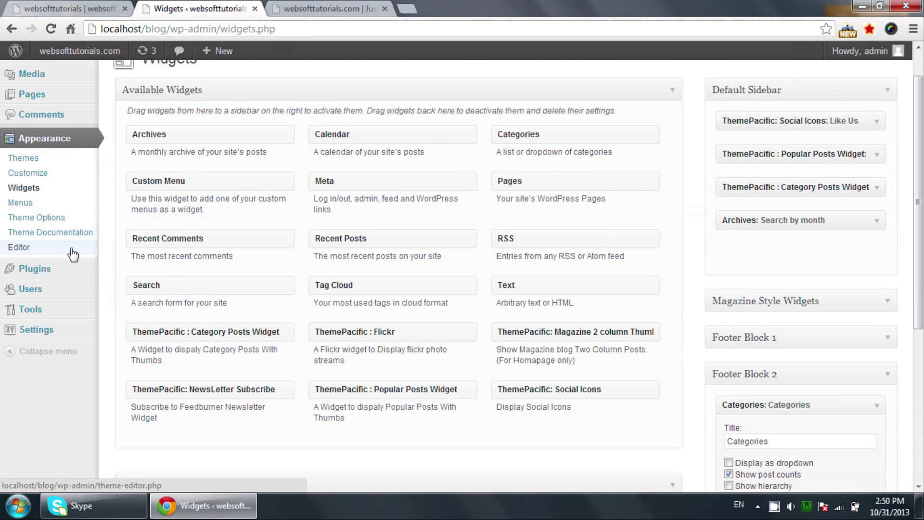
pyautogui.moveTo(91, 270)
pyautogui.click(119, 285)
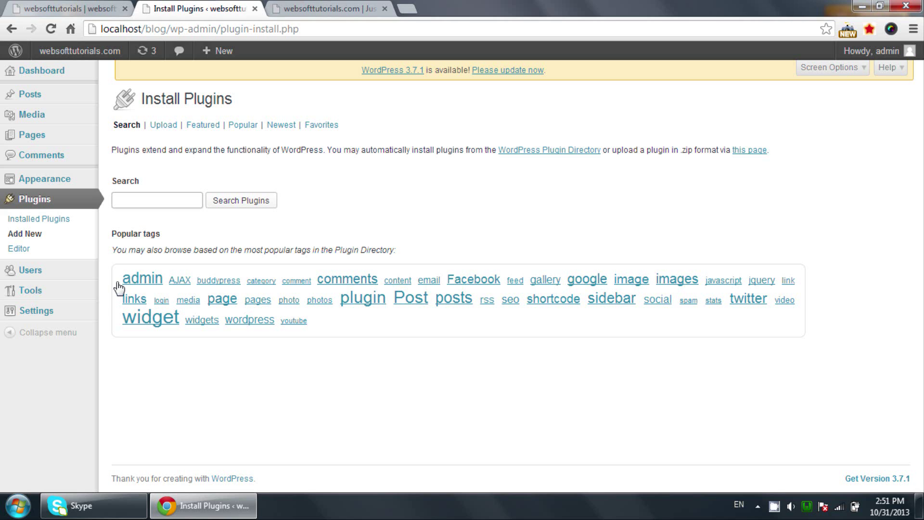
pyautogui.write('login with ')
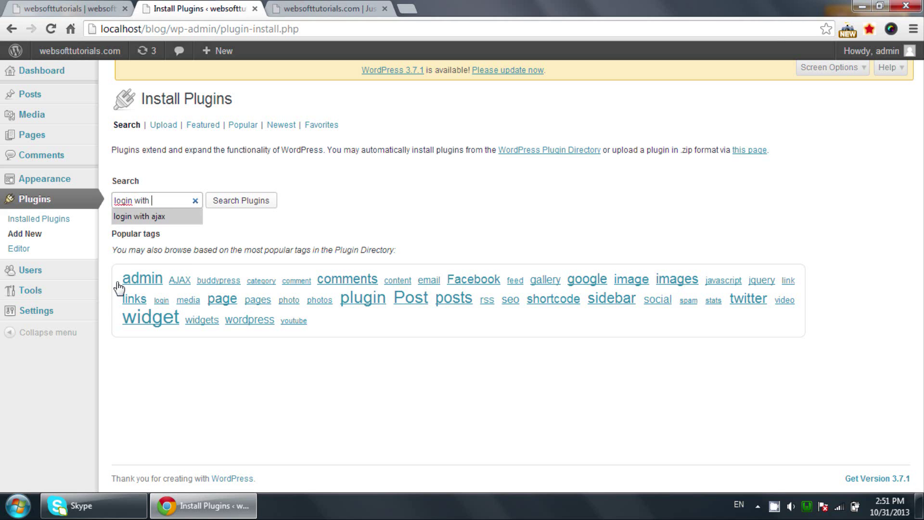
pyautogui.write('ajax')
pyautogui.press('Return')
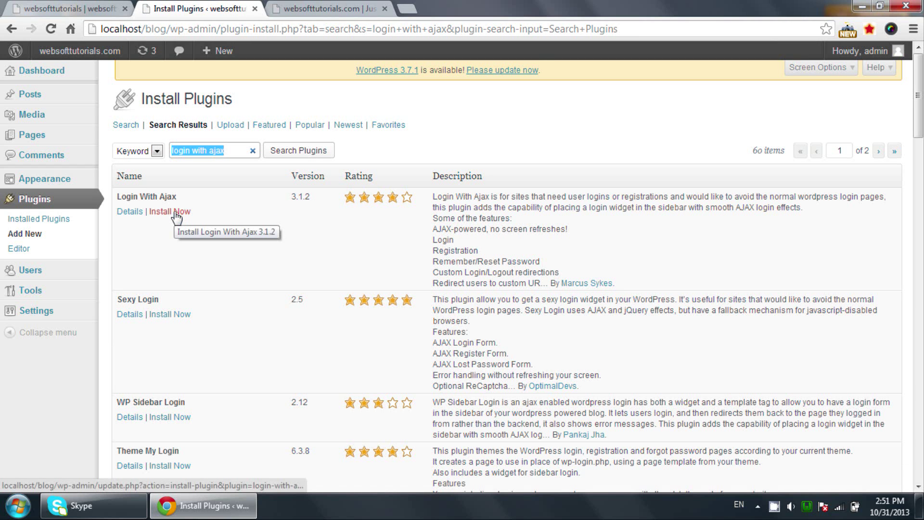
# Install the Login With Ajax 3.1.2 plugin from the search results and activate it
pyautogui.click(177, 216)
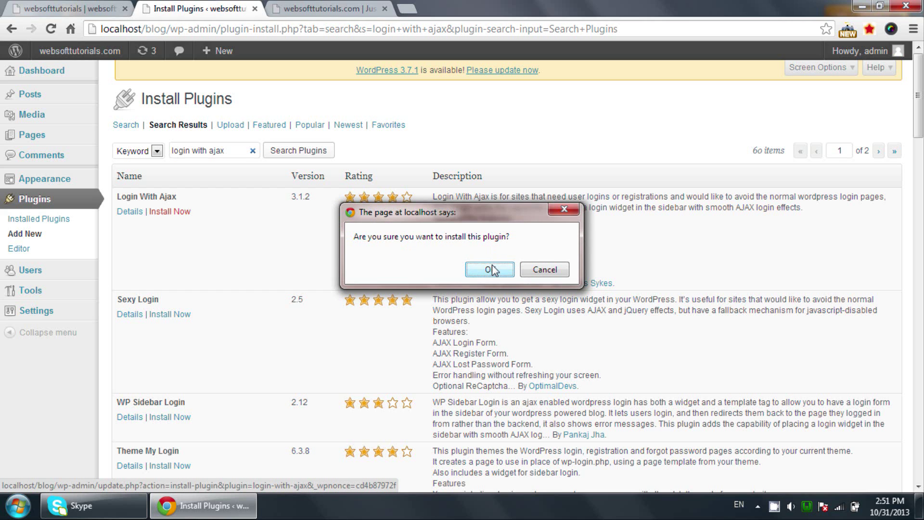
pyautogui.click(490, 269)
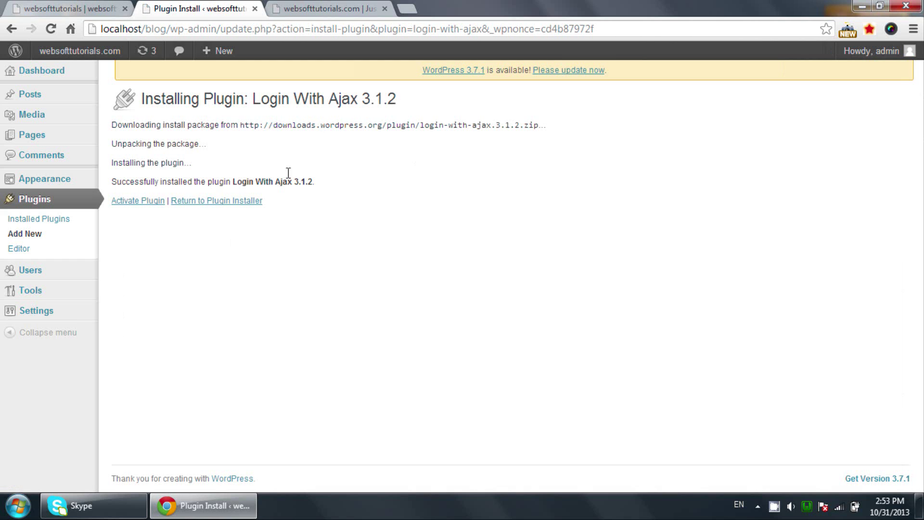
pyautogui.click(154, 199)
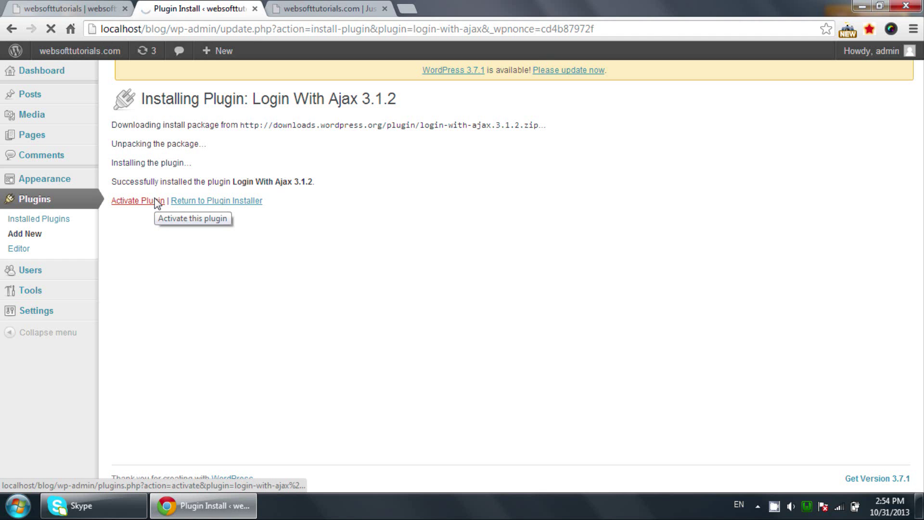
pyautogui.click(156, 201)
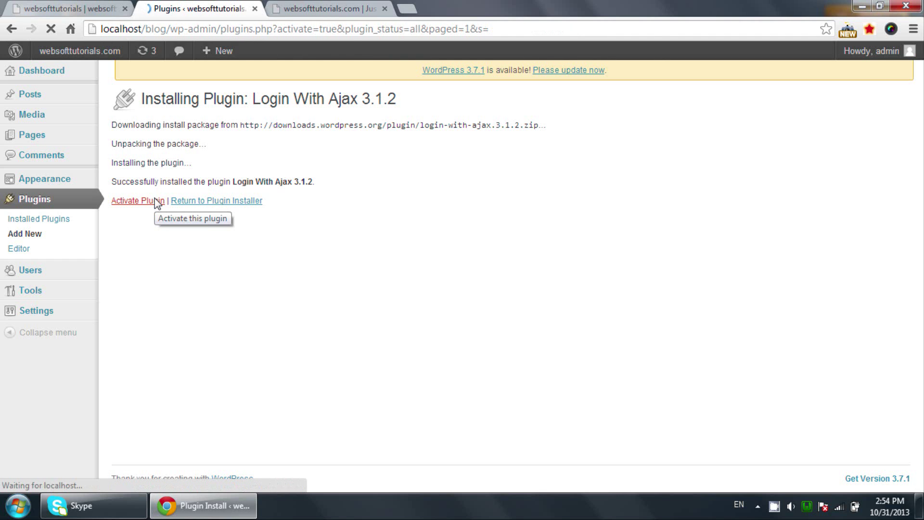
# Open the widgets admin page, expand Footer Block 3 and add the Login With Ajax widget to it
pyautogui.moveTo(87, 186)
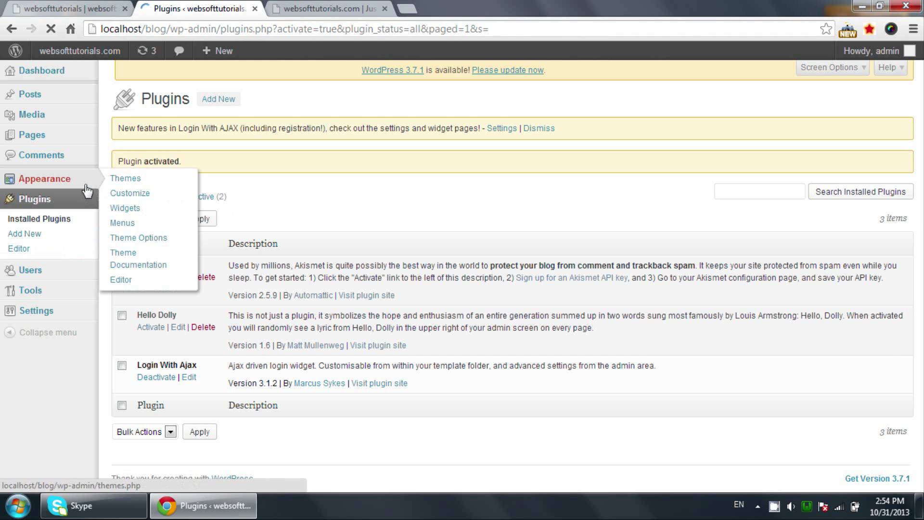
pyautogui.click(115, 212)
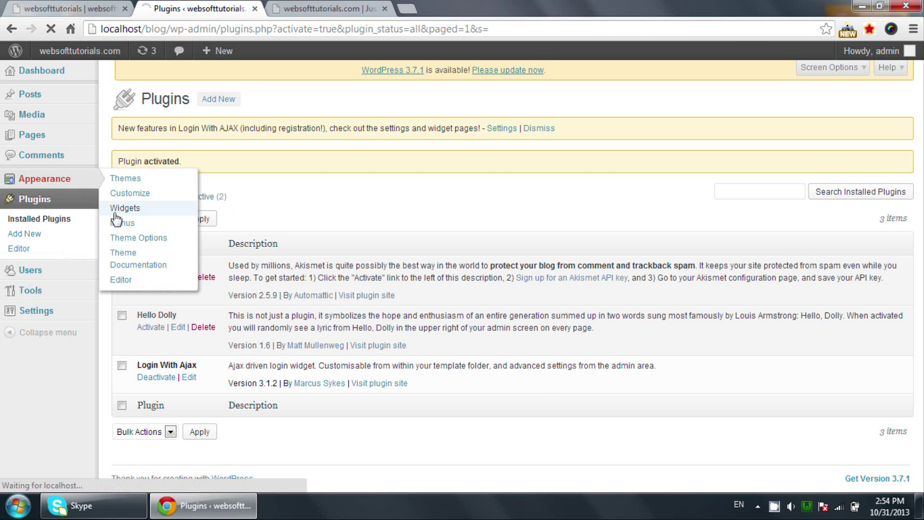
pyautogui.scroll(-3, 235, 223)
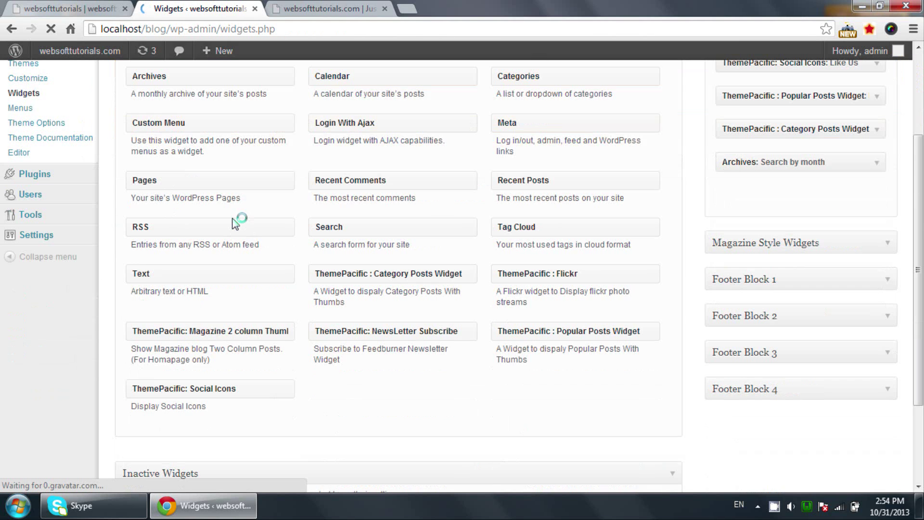
pyautogui.scroll(2, 236, 222)
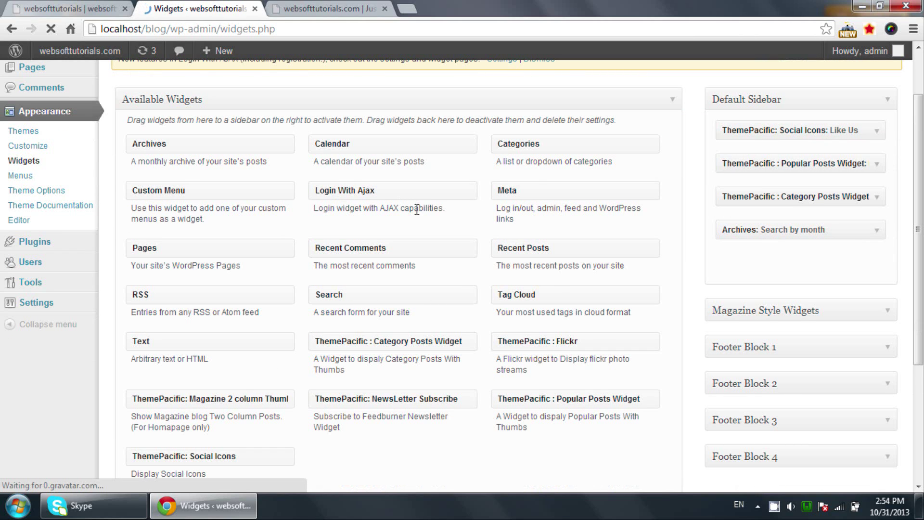
pyautogui.click(779, 421)
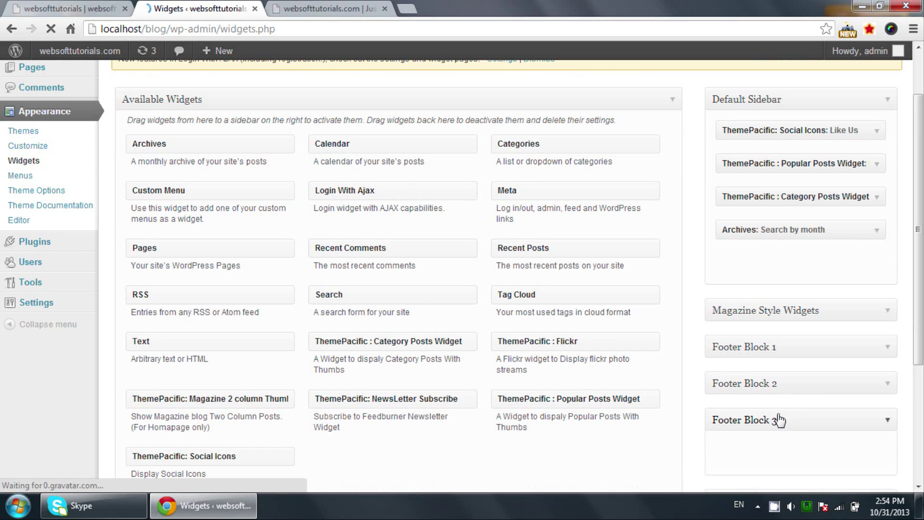
pyautogui.moveTo(410, 194); pyautogui.dragTo(652, 446)
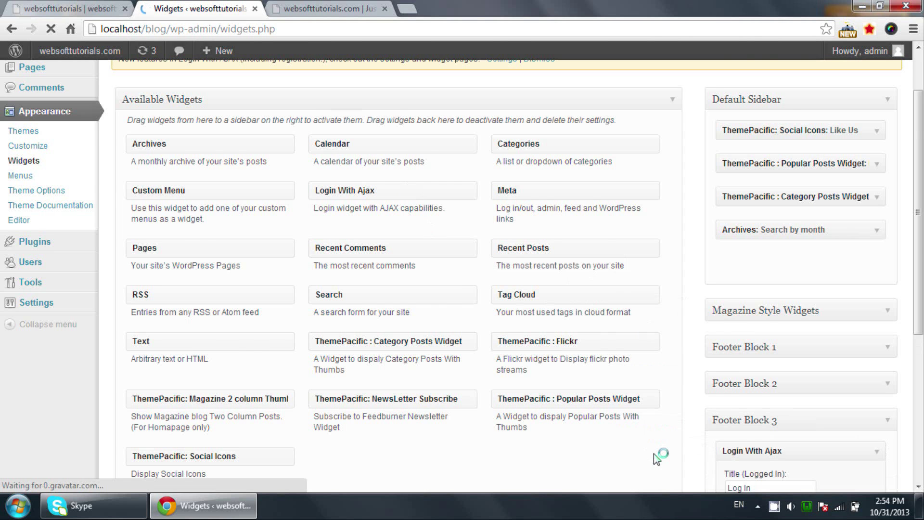
# Review the Login With Ajax widget's options, keep the default template, and save the widget
pyautogui.scroll(-1, 654, 454)
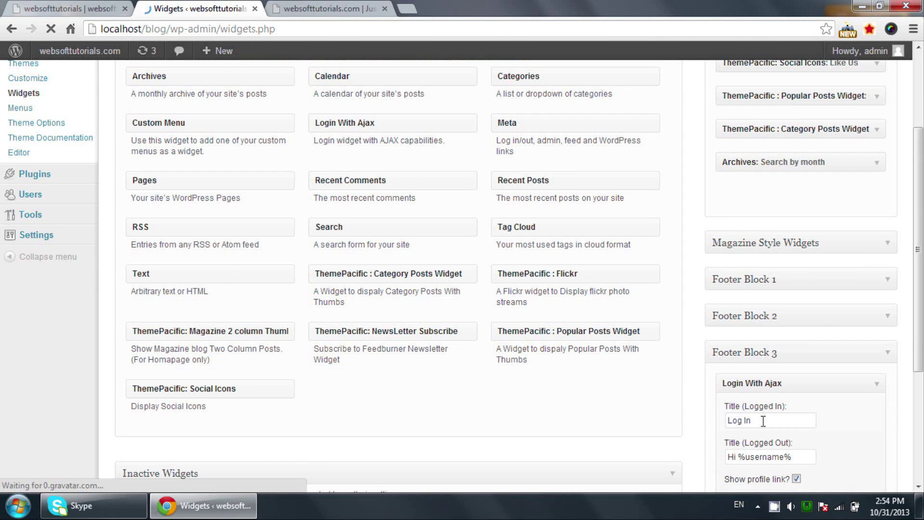
pyautogui.scroll(-1, 763, 421)
pyautogui.scroll(-1, 774, 371)
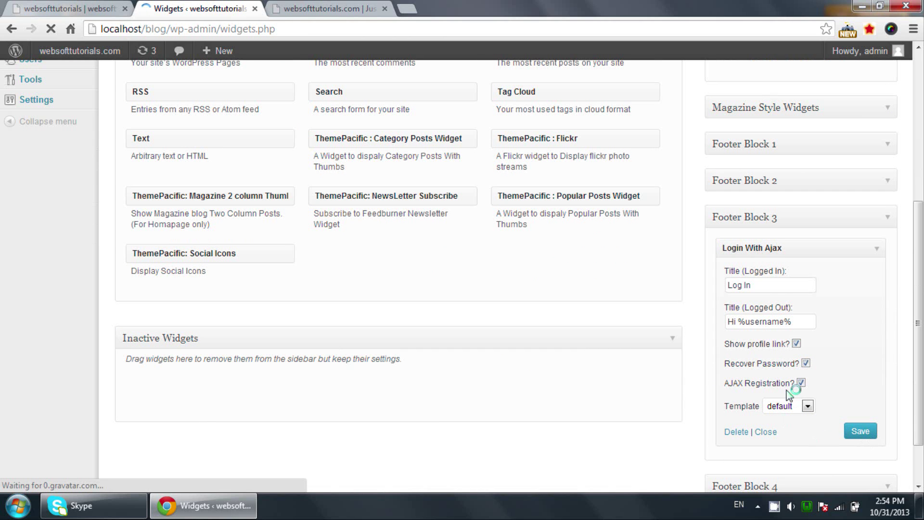
pyautogui.click(786, 408)
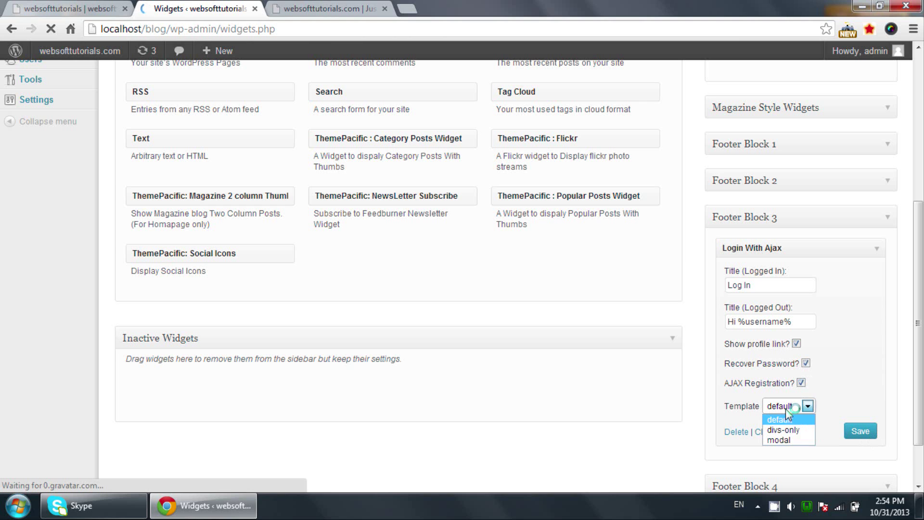
pyautogui.click(786, 409)
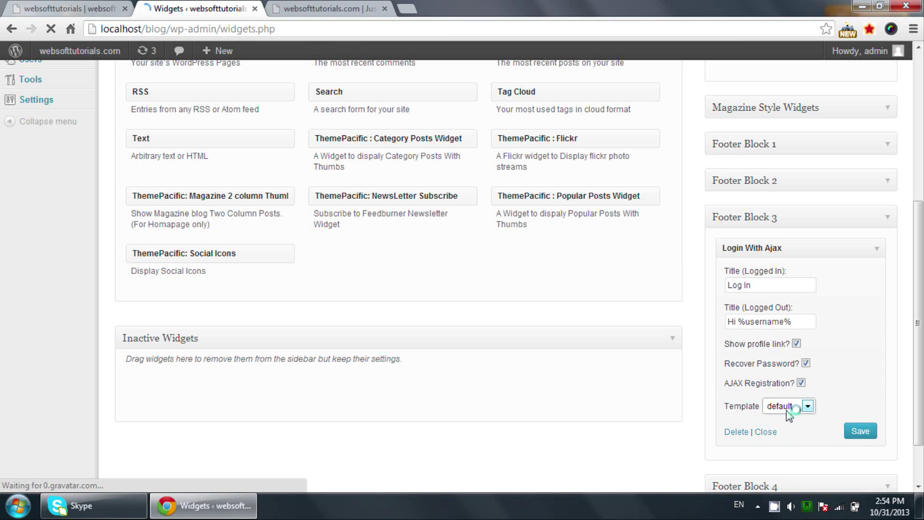
pyautogui.click(860, 432)
# Reload the blog's front page and check the login widget section in the footer
pyautogui.click(322, 9)
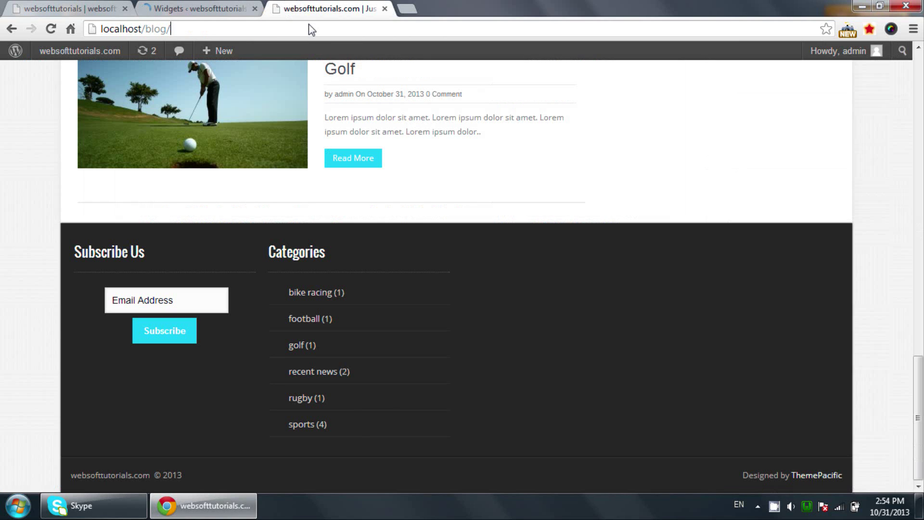
pyautogui.press('Return')
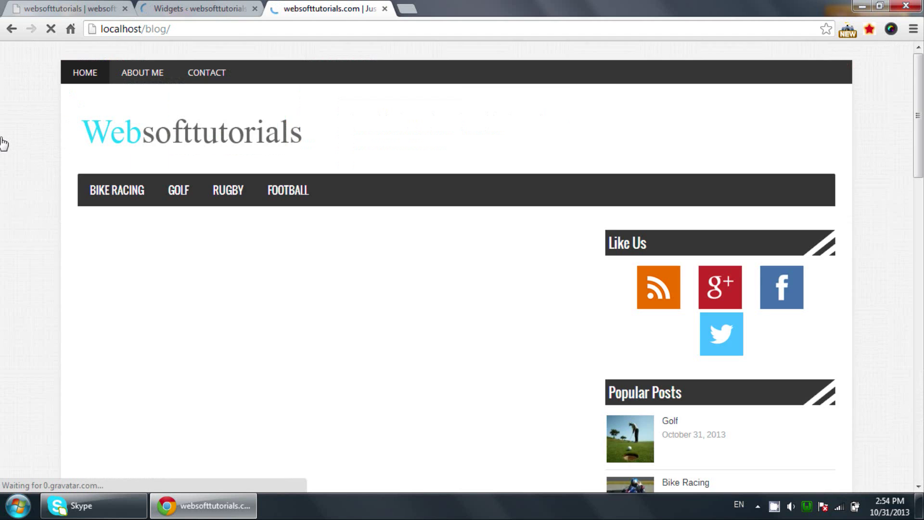
pyautogui.scroll(-9, 4, 144)
pyautogui.scroll(-15, 3, 159)
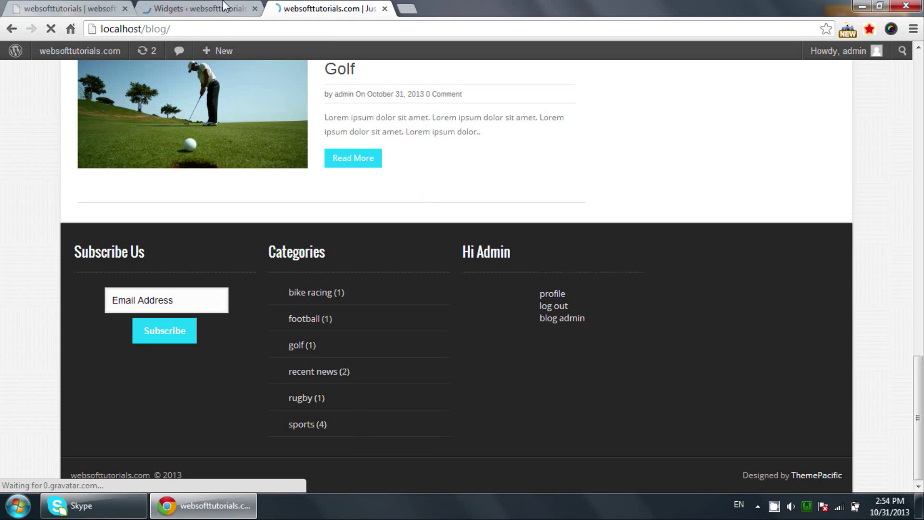
# Examine the footer's Log In fields and registration form on the wordpress_english reference site, then return to the blog's front page
pyautogui.click(103, 3)
pyautogui.click(570, 315)
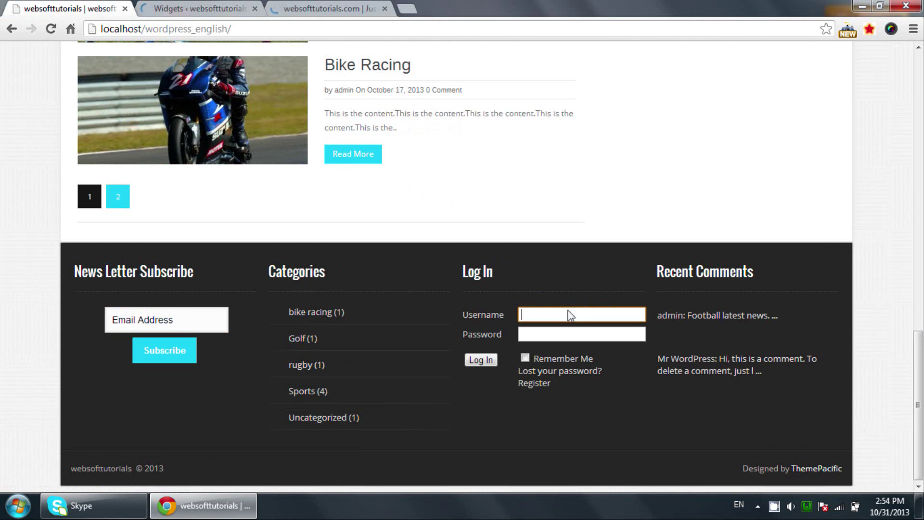
pyautogui.click(573, 335)
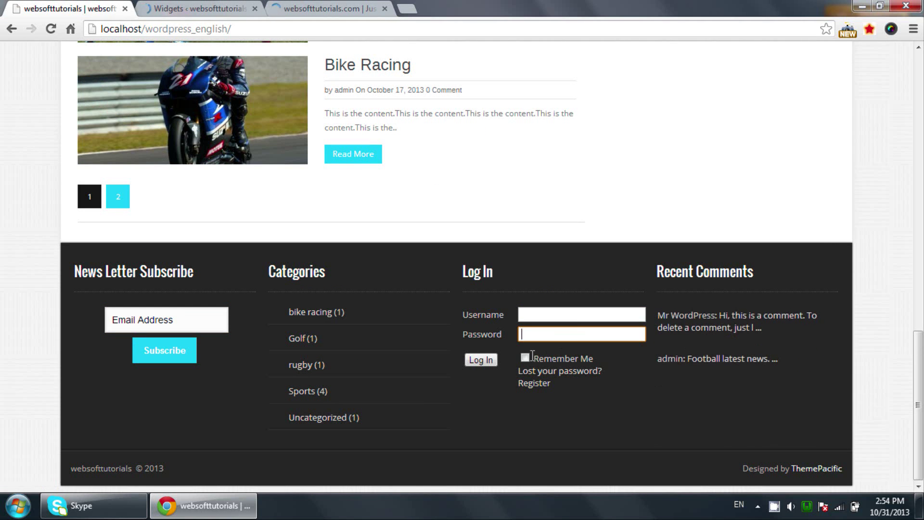
pyautogui.click(533, 384)
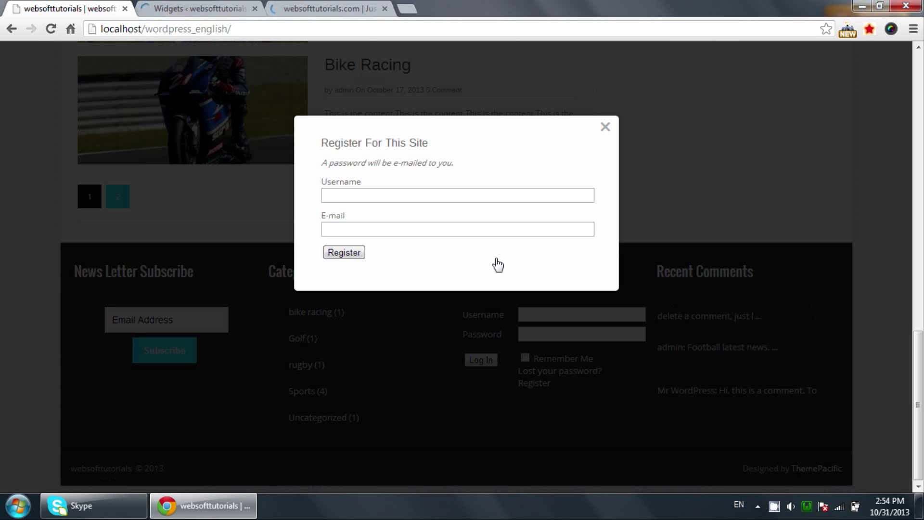
pyautogui.click(605, 127)
pyautogui.click(303, 6)
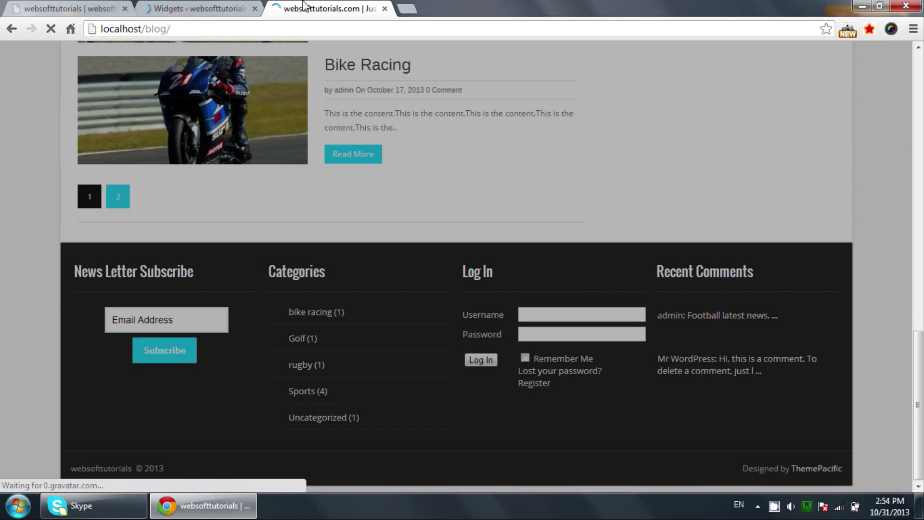
pyautogui.scroll(3, 452, 222)
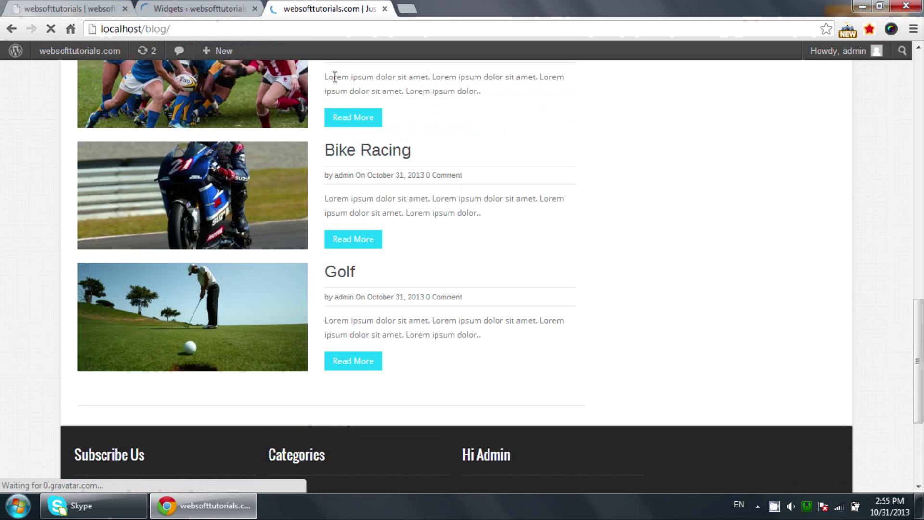
# Return to the blog's admin, open the page for adding plugins and search for "Vertical scroll recent comments"
pyautogui.click(216, 4)
pyautogui.scroll(5, 73, 230)
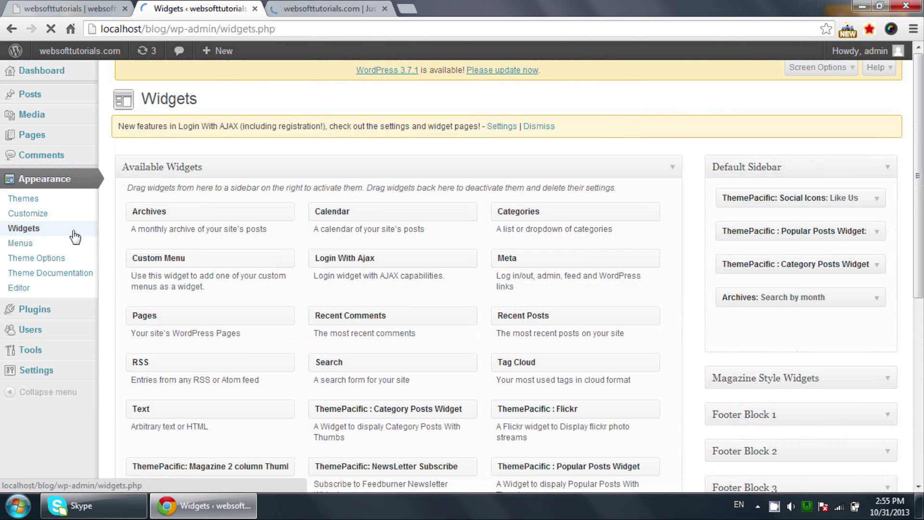
pyautogui.moveTo(68, 316)
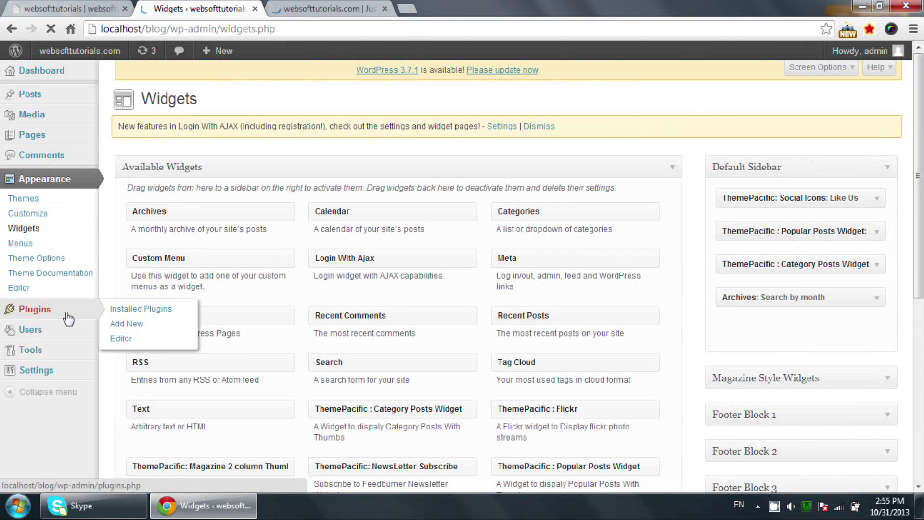
pyautogui.click(125, 324)
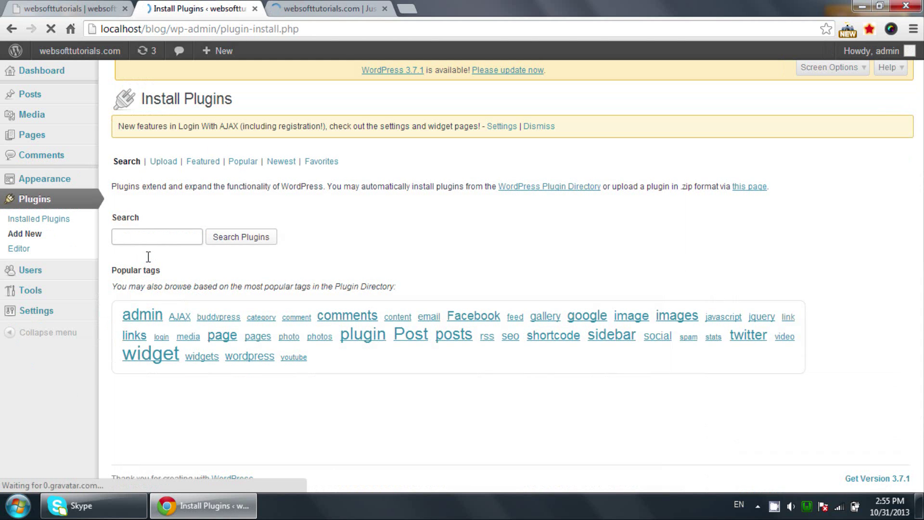
pyautogui.write('ver')
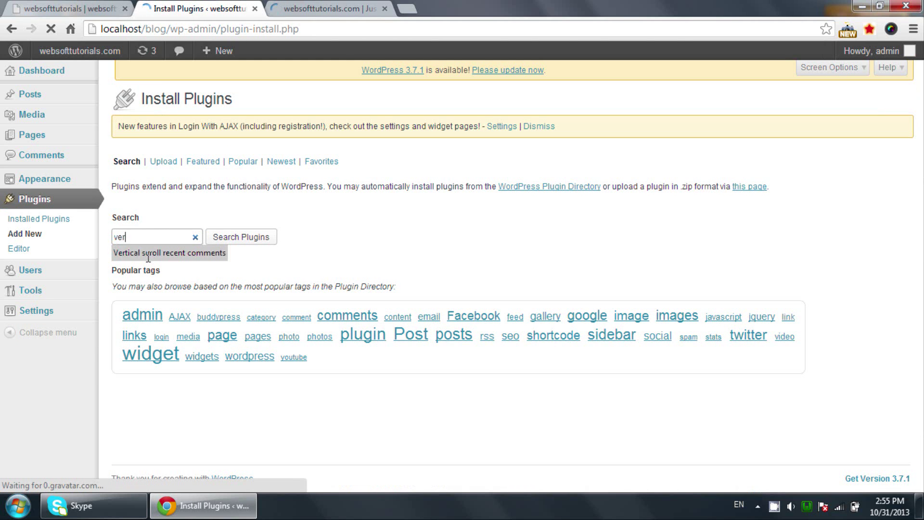
pyautogui.click(159, 255)
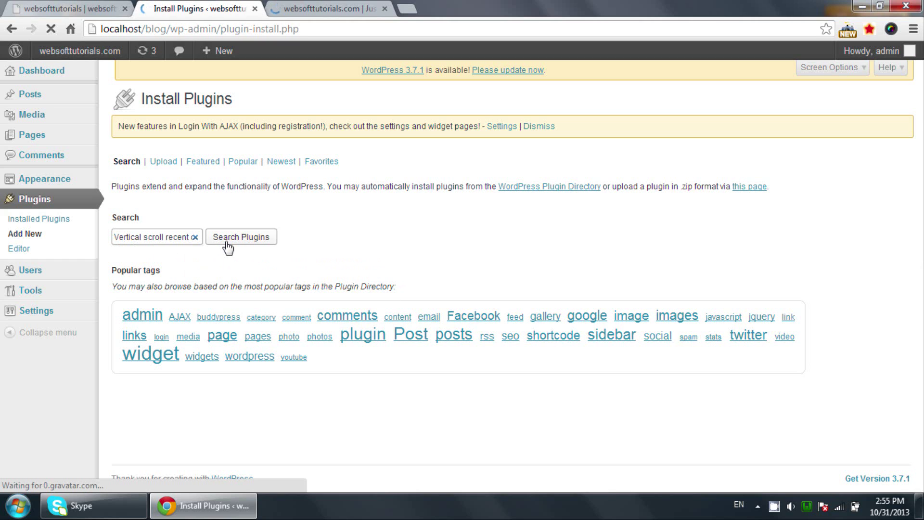
pyautogui.click(229, 246)
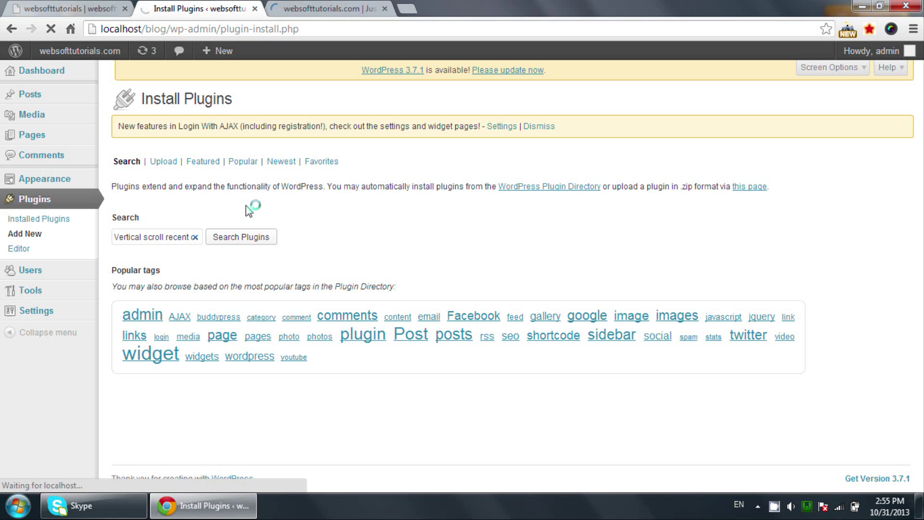
# Install and activate the Vertical scroll recent comments plugin from the search results
pyautogui.click(325, 8)
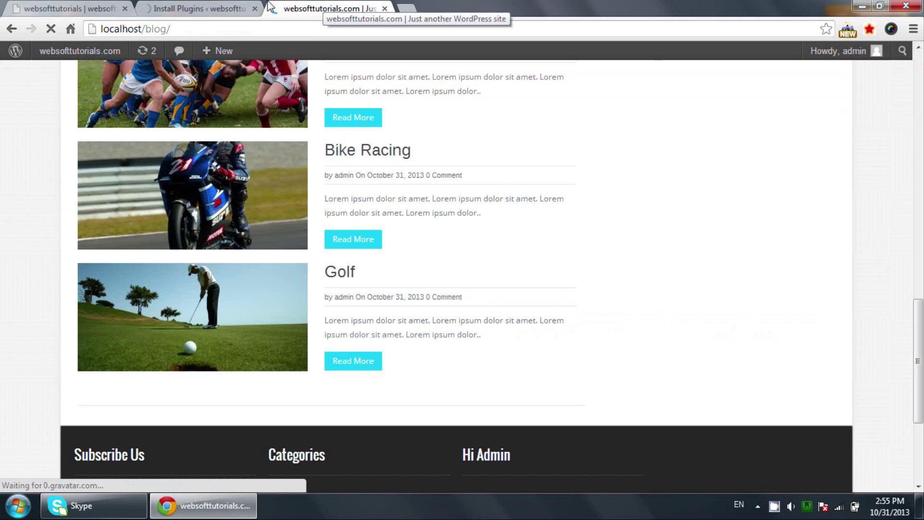
pyautogui.click(223, 7)
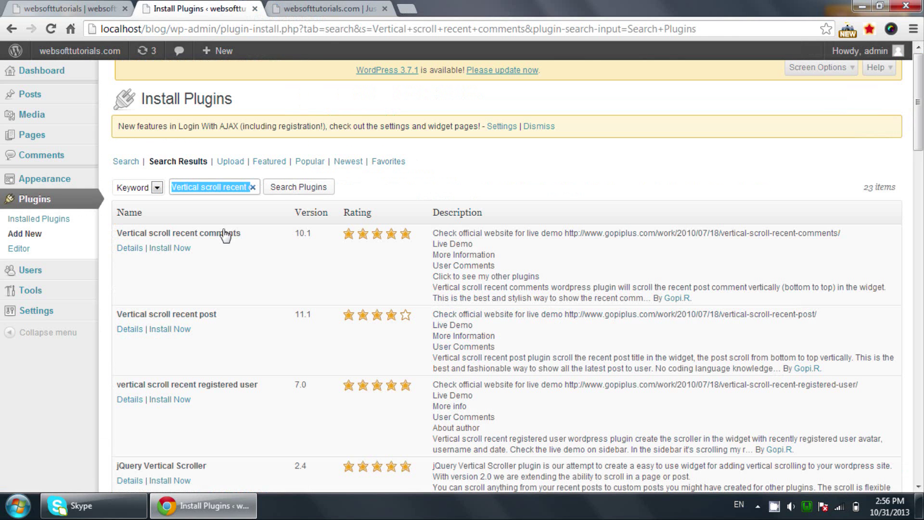
pyautogui.click(181, 248)
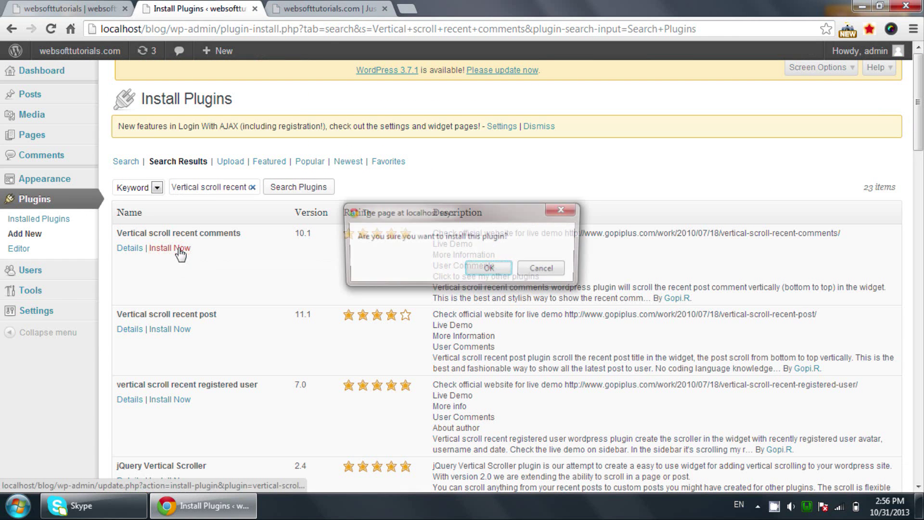
pyautogui.click(483, 267)
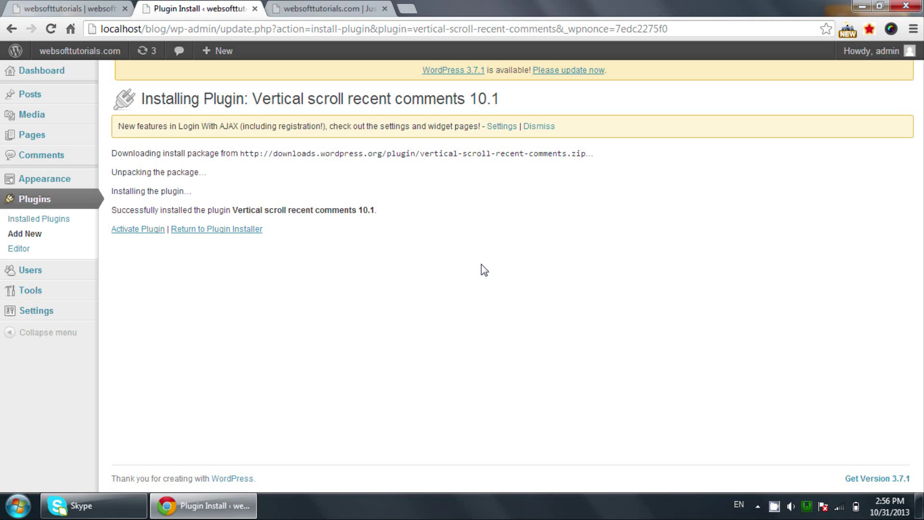
pyautogui.click(154, 230)
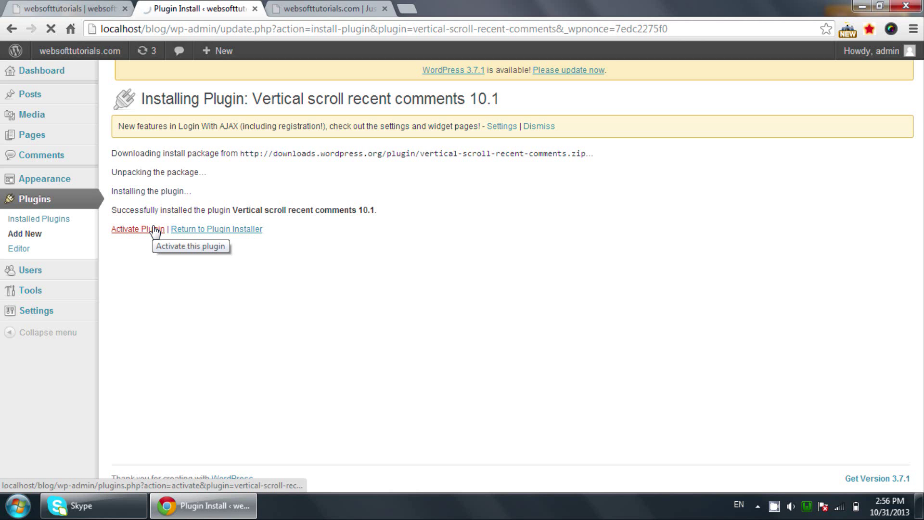
pyautogui.click(154, 230)
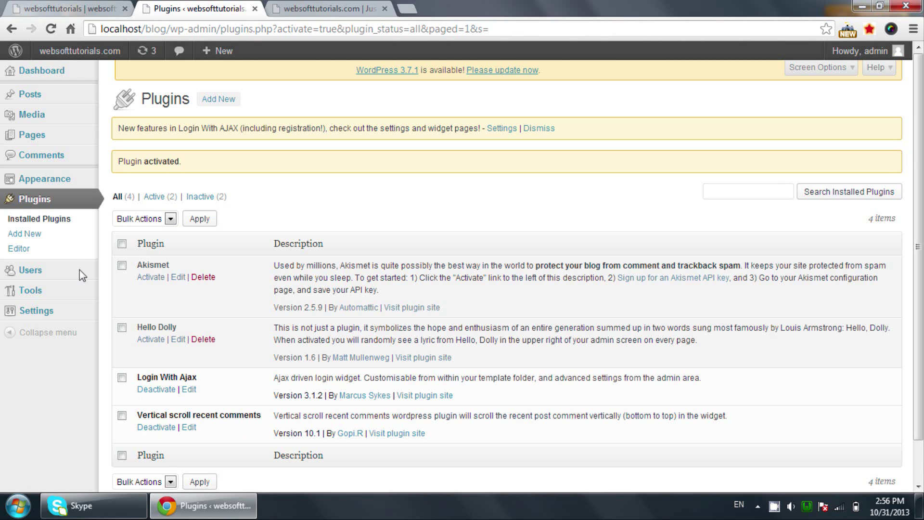
# Open the theme's widgets page, add the Vertical scroll recent comments widget to Footer Block 4, and save it
pyautogui.moveTo(46, 181)
pyautogui.click(131, 209)
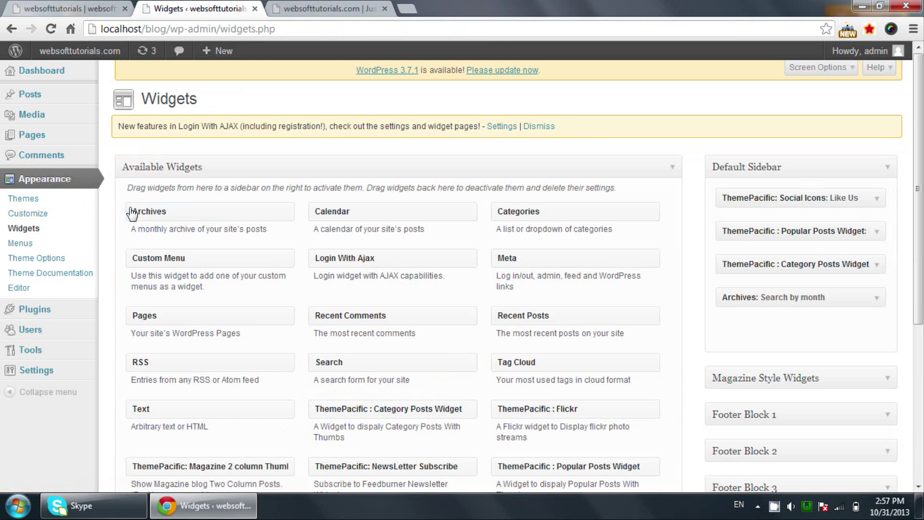
pyautogui.scroll(-3, 276, 269)
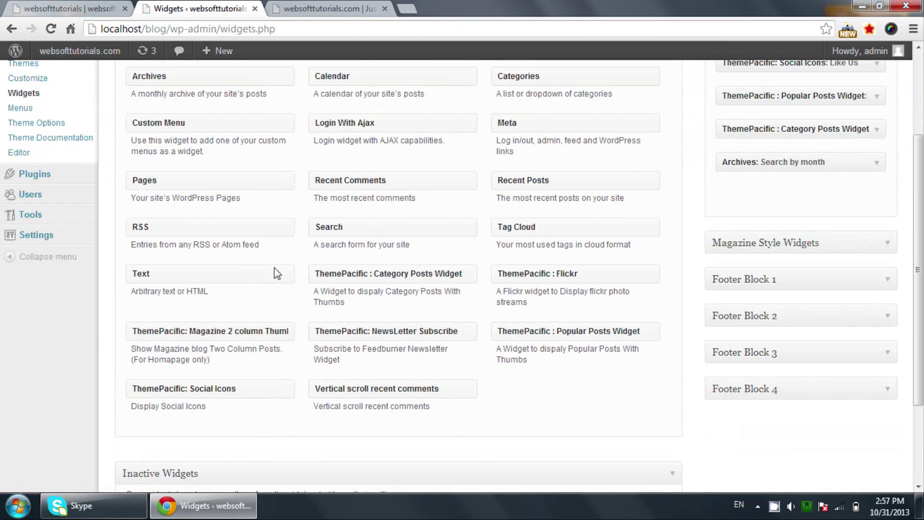
pyautogui.scroll(-2, 277, 274)
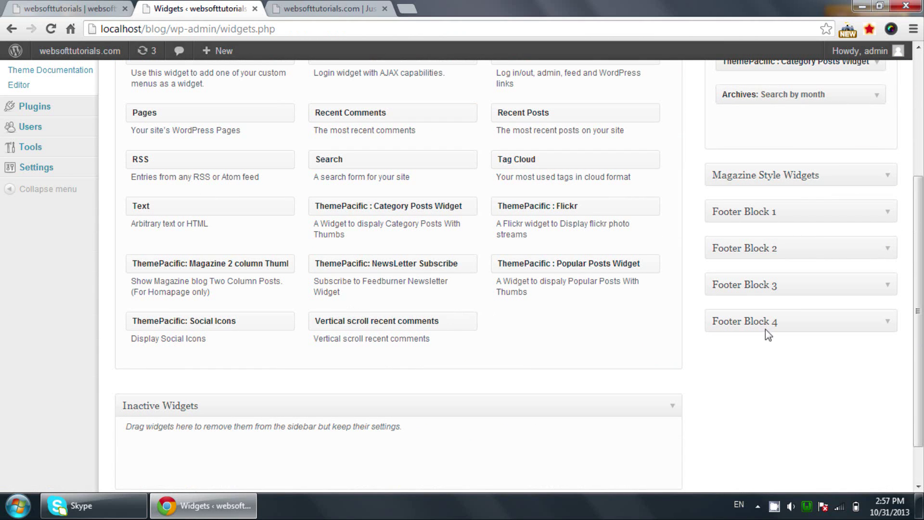
pyautogui.click(796, 331)
pyautogui.moveTo(436, 314); pyautogui.dragTo(815, 337)
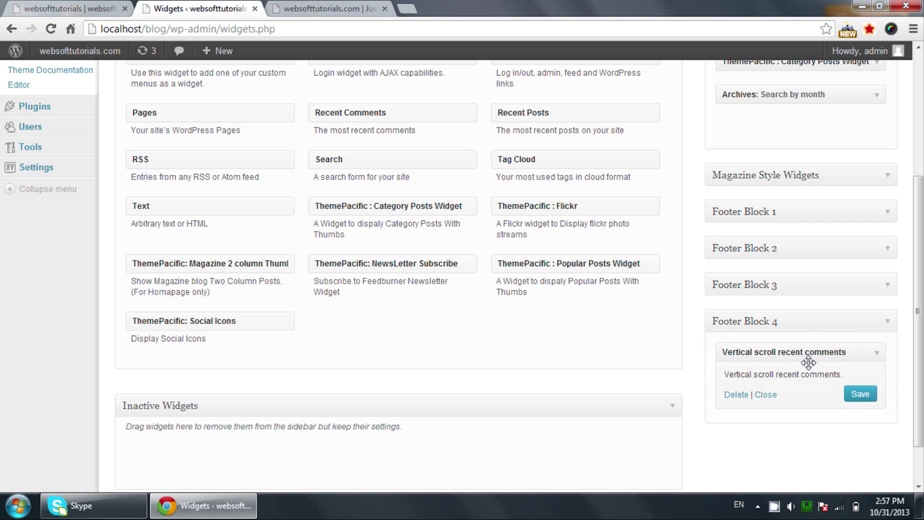
pyautogui.click(854, 399)
# Reload the blog's front page and check the recent comments section in the footer
pyautogui.click(357, 6)
pyautogui.press('F5')
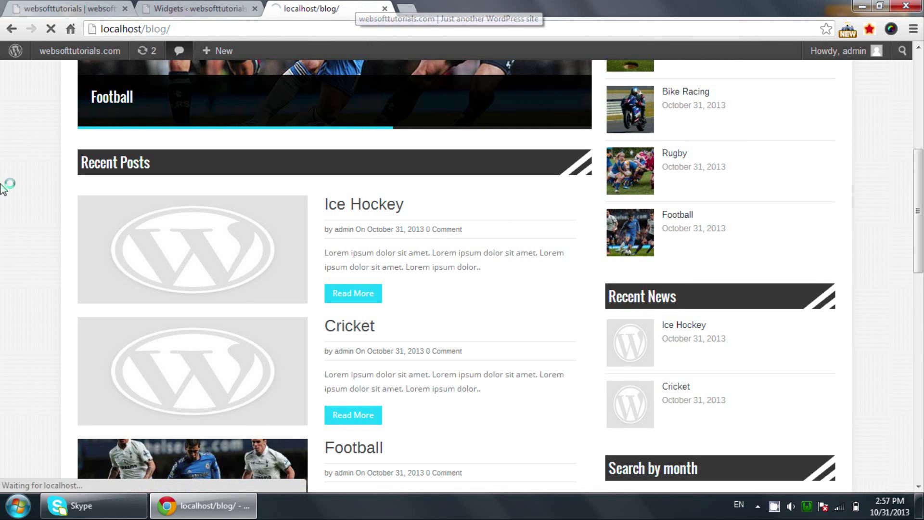
pyautogui.scroll(-20, 30, 262)
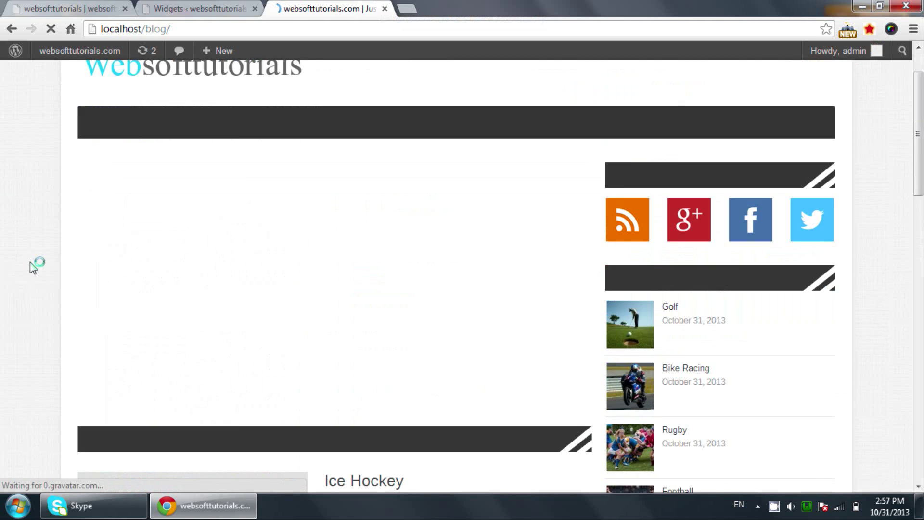
pyautogui.scroll(-2, 30, 262)
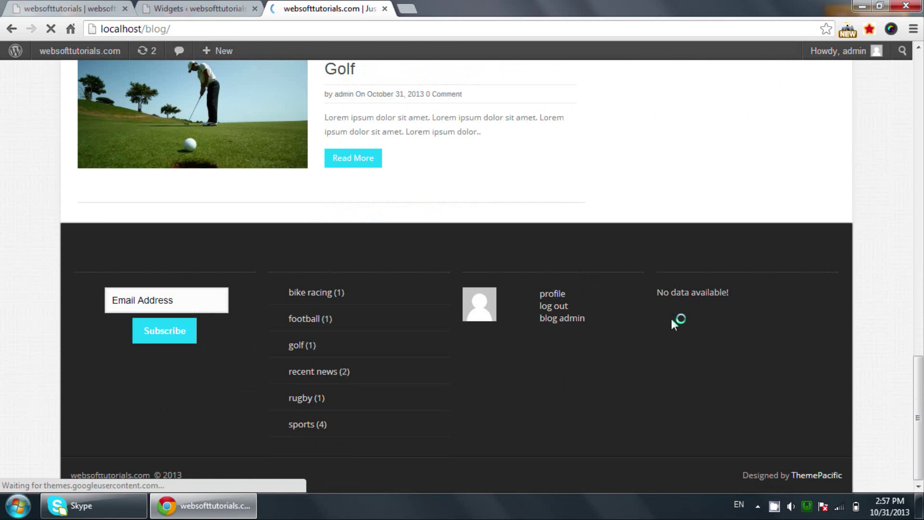
pyautogui.scroll(8, 671, 319)
pyautogui.scroll(4, 512, 322)
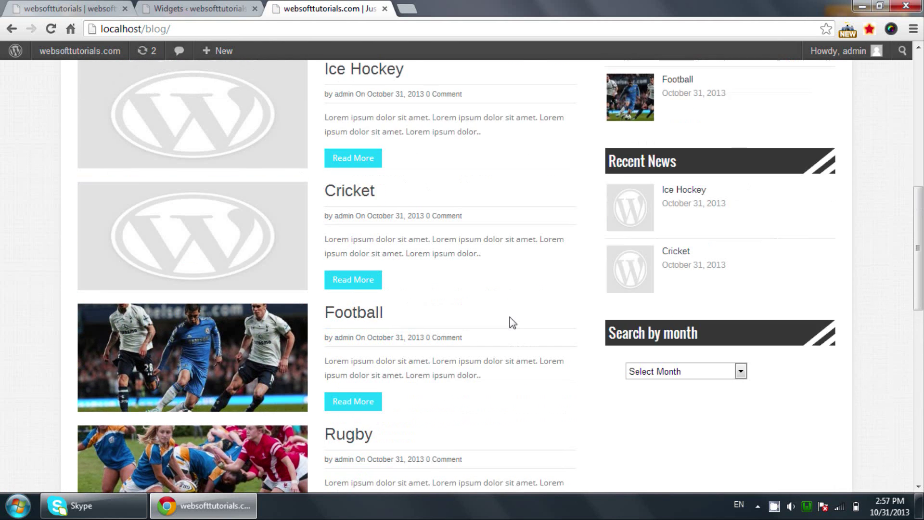
# Open the Football post from Recent Posts and post the comment "This is first comment by ADMIN"
pyautogui.scroll(1, 512, 323)
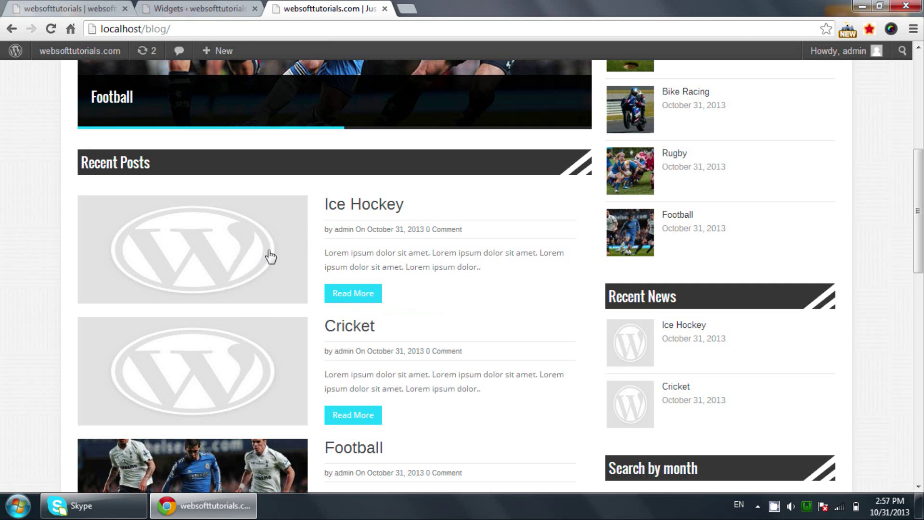
pyautogui.scroll(-2, 267, 294)
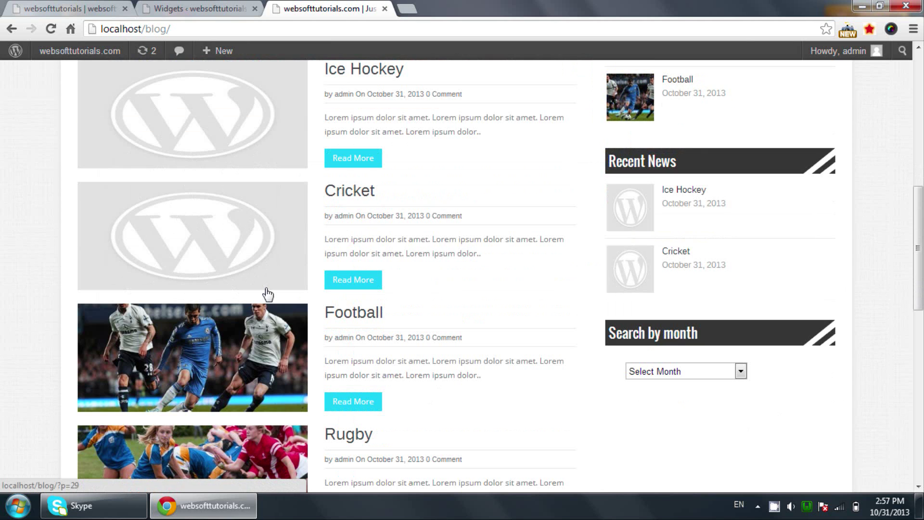
pyautogui.click(351, 403)
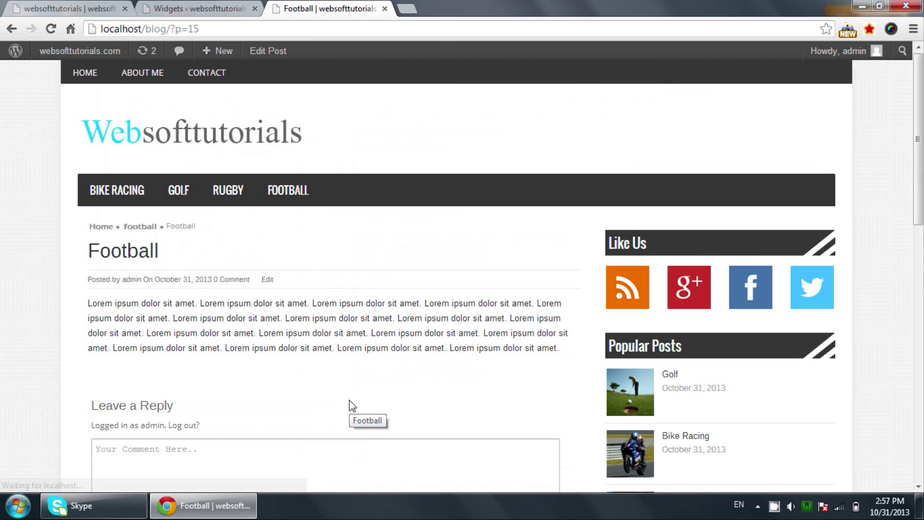
pyautogui.scroll(-4, 239, 253)
pyautogui.click(257, 219)
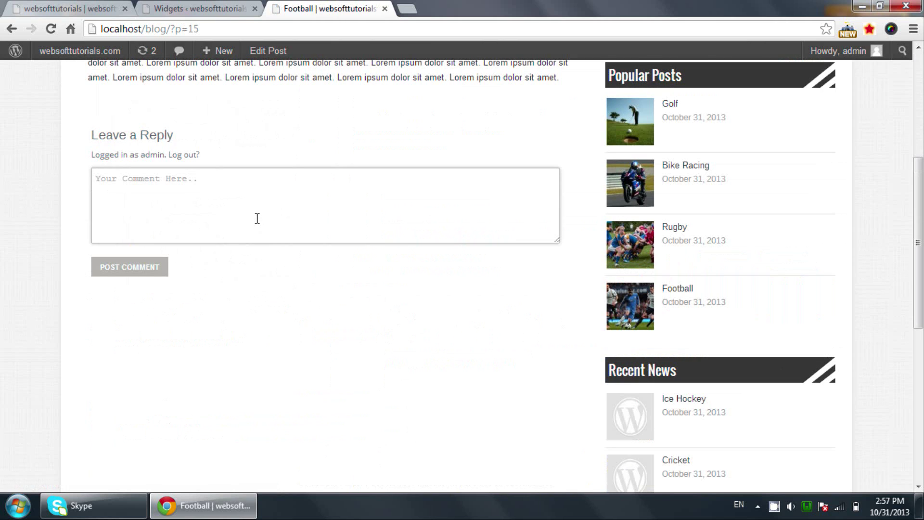
pyautogui.write('This is first comment by ADMIN')
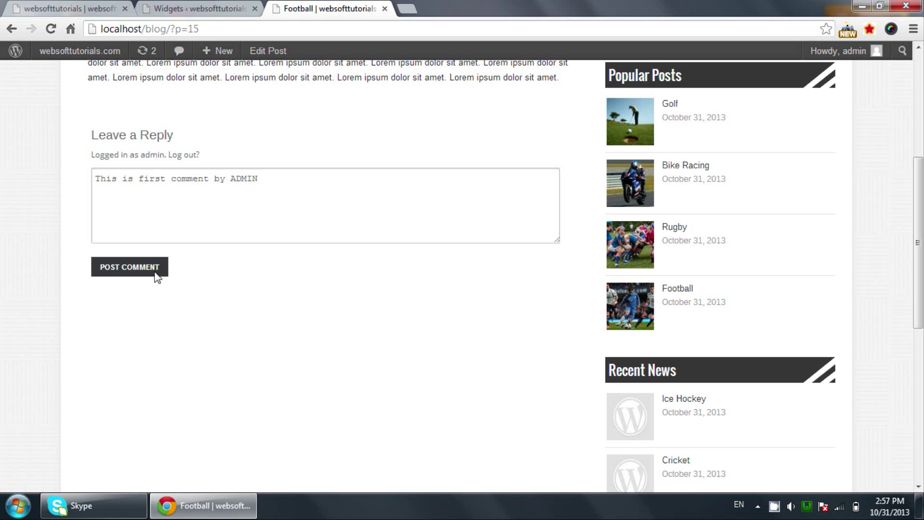
pyautogui.click(155, 271)
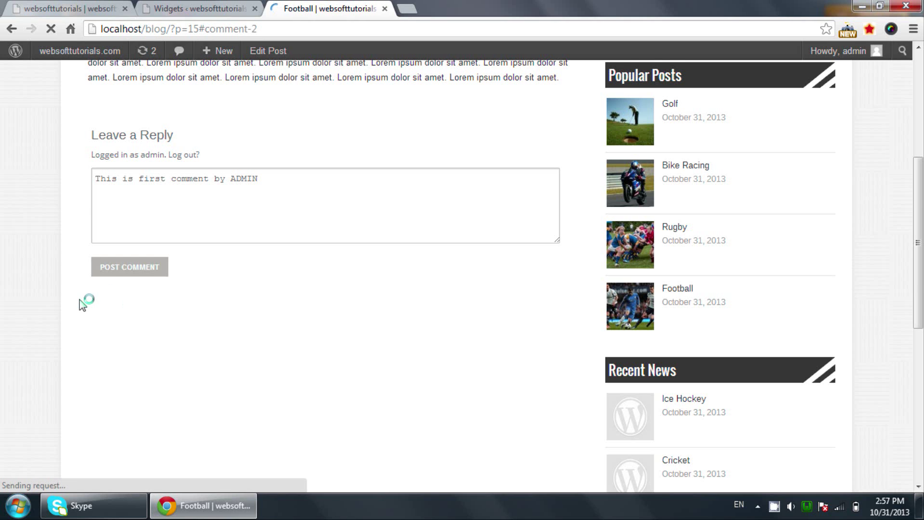
# Check the new comment in the Football page's footer Recent Comments widget, then reload the post
pyautogui.scroll(-6, 83, 304)
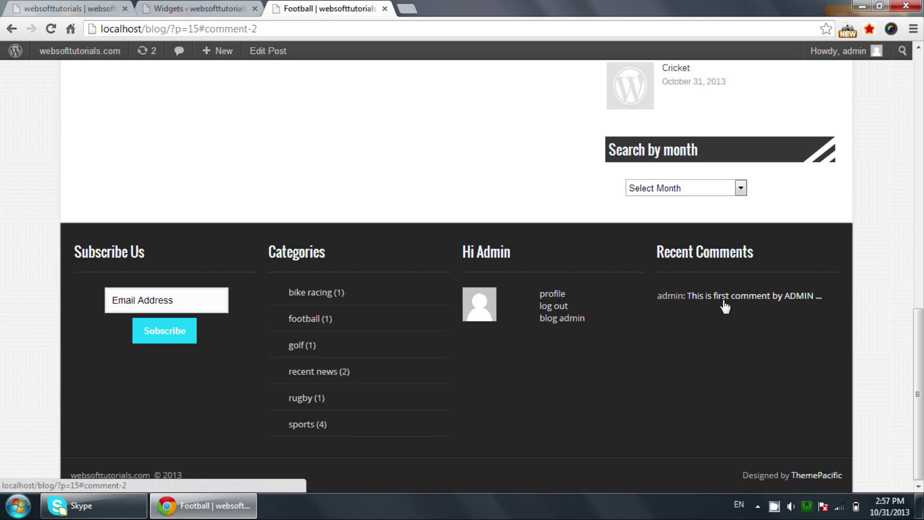
pyautogui.scroll(10, 627, 269)
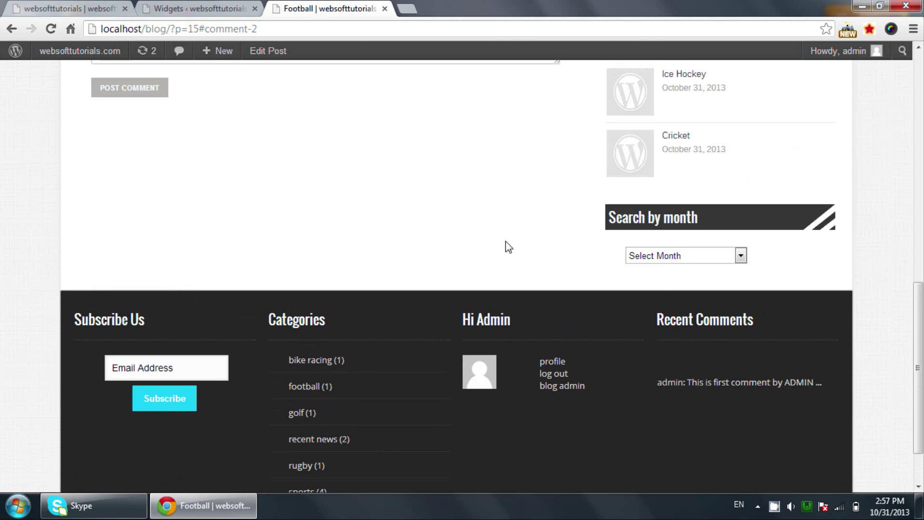
pyautogui.press('F5')
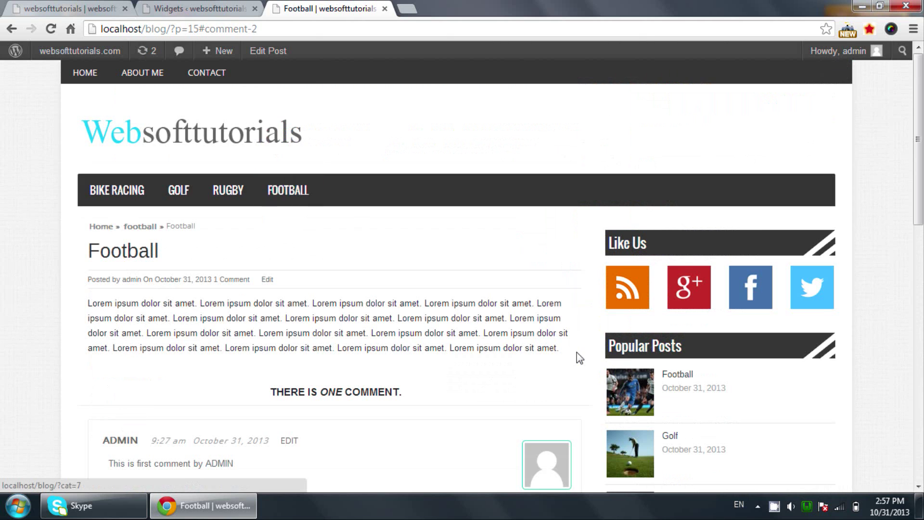
# Open the Golf post from Popular Posts and post the comment "This is second comment by ADMIN"
pyautogui.click(647, 343)
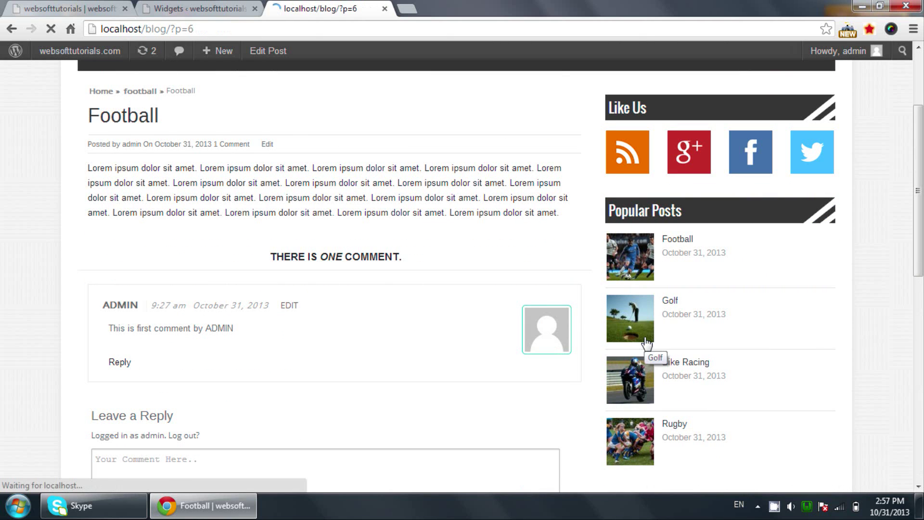
pyautogui.scroll(-3, 285, 387)
pyautogui.click(279, 366)
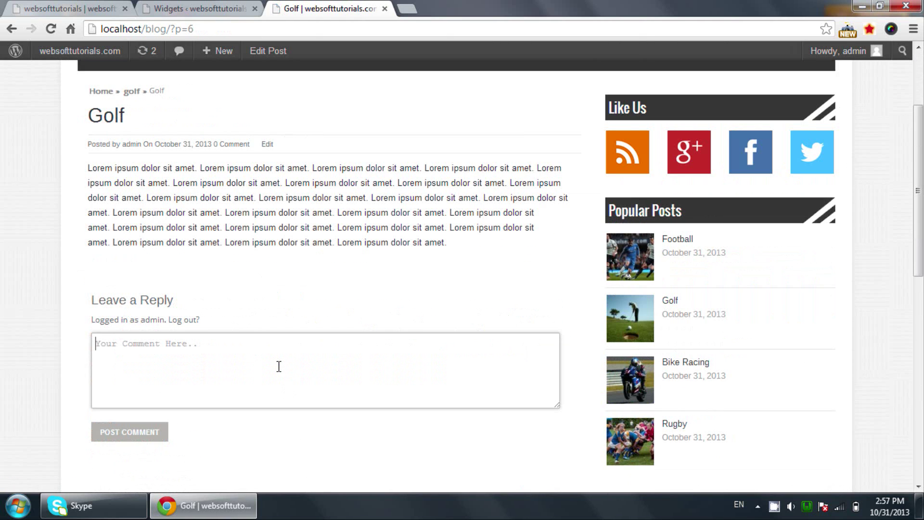
pyautogui.write('This is seond')
pyautogui.press('BackSpace')
pyautogui.press('BackSpace')
pyautogui.press('BackSpace')
pyautogui.press('BackSpace')
pyautogui.press('BackSpace')
pyautogui.write('econd coo')
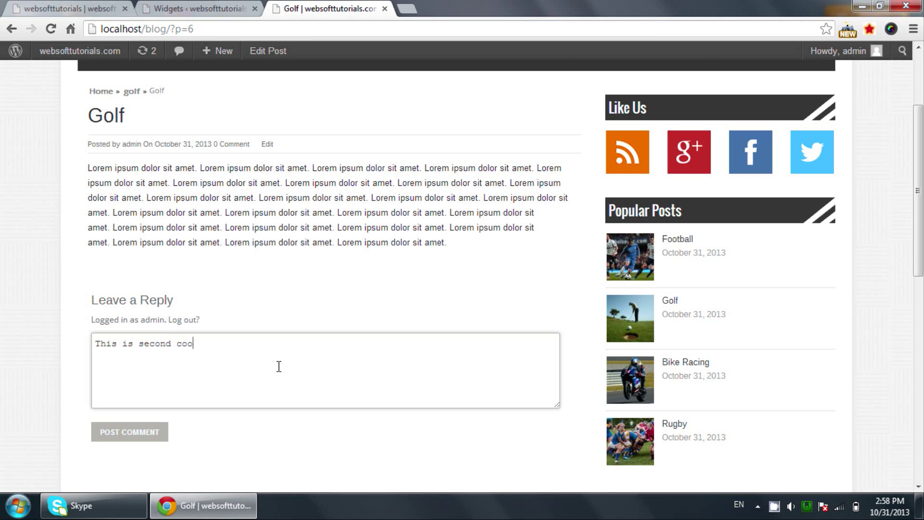
pyautogui.press('BackSpace')
pyautogui.write('mment by ADMIN')
pyautogui.click(155, 433)
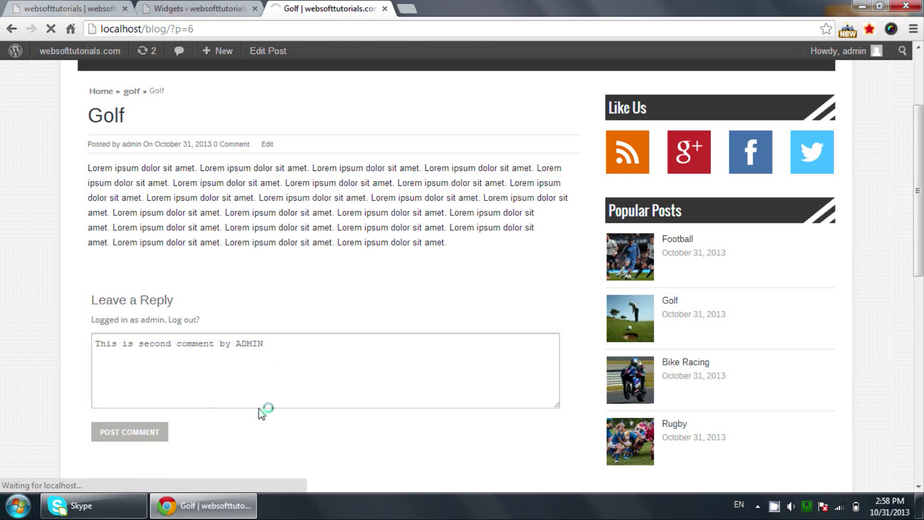
# Check the footer's Recent Comments, follow the first comment's link, and review the comment on the Football post
pyautogui.scroll(-5, 257, 417)
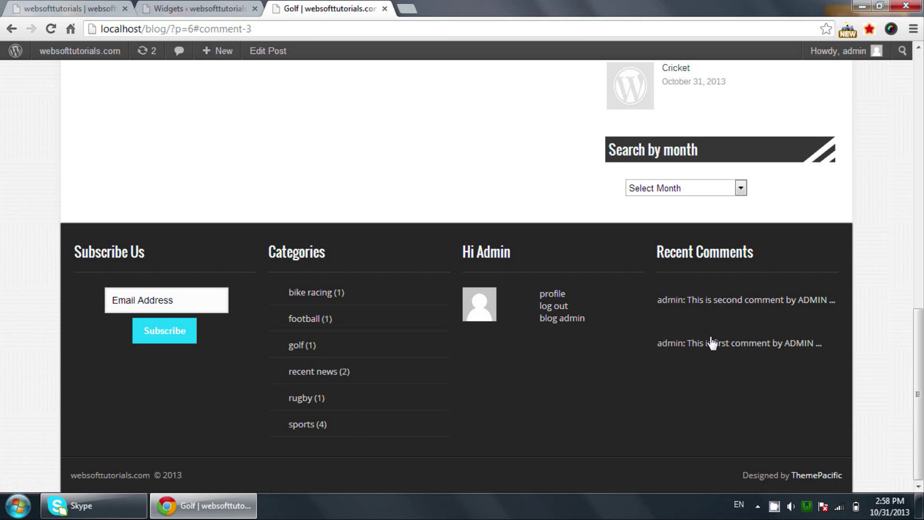
pyautogui.click(712, 346)
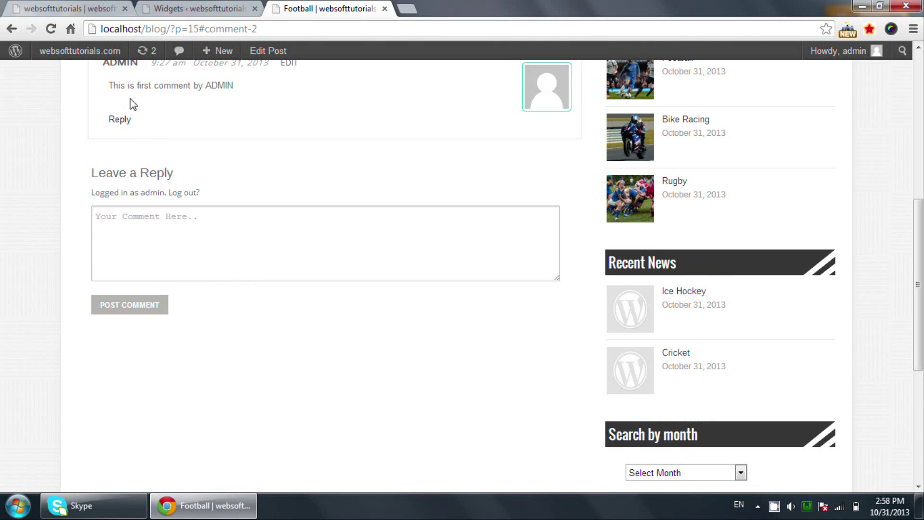
pyautogui.scroll(7, 208, 87)
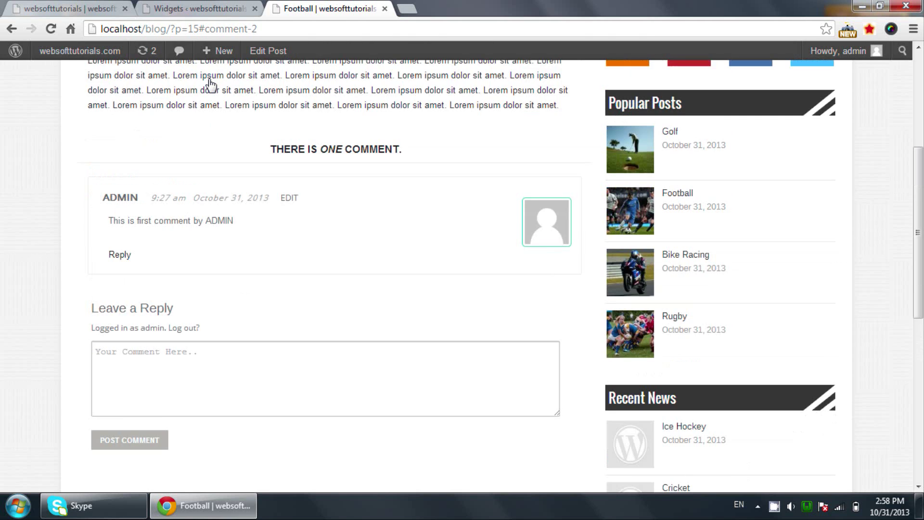
pyautogui.scroll(1, 102, 100)
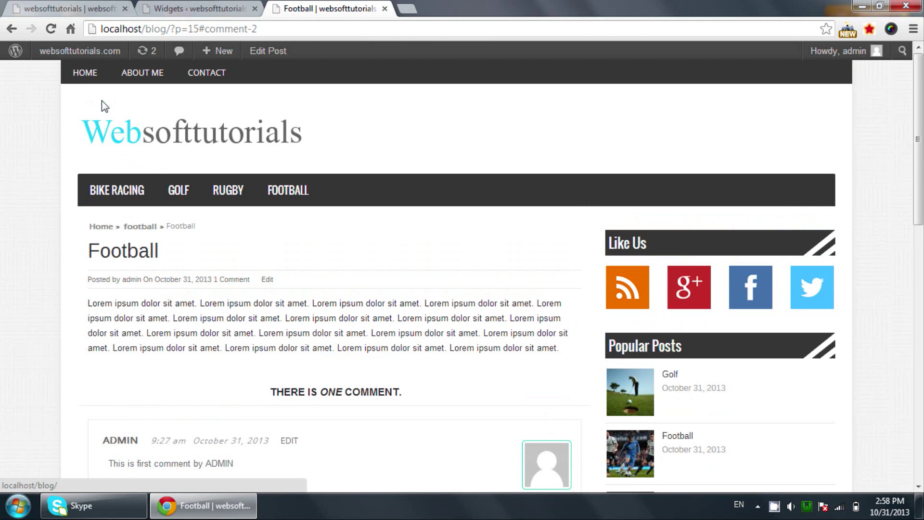
# Return to the blog's front page and review its slider, recent posts and sidebar widgets
pyautogui.click(87, 77)
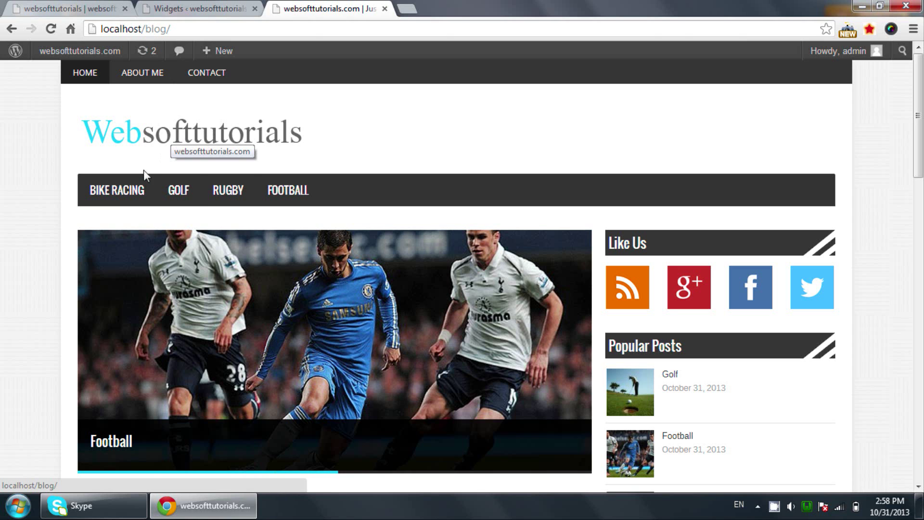
pyautogui.scroll(-2, 233, 193)
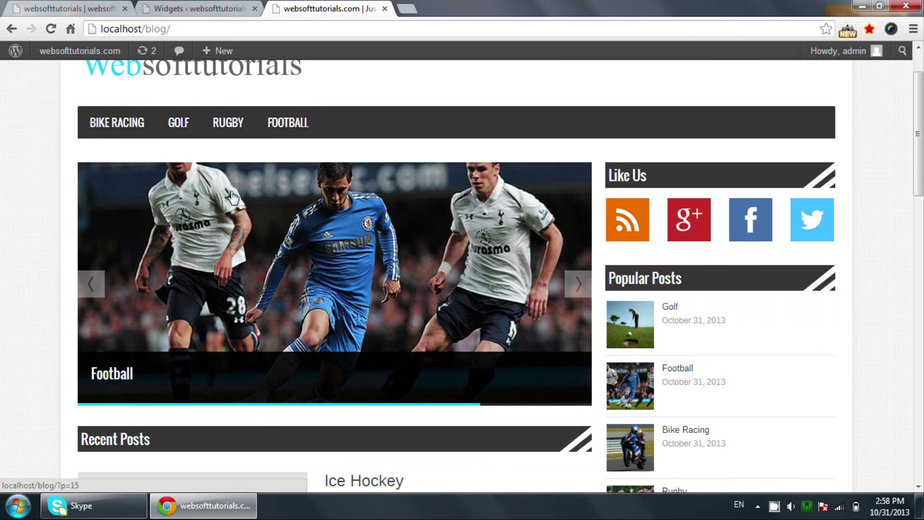
pyautogui.scroll(-2, 327, 239)
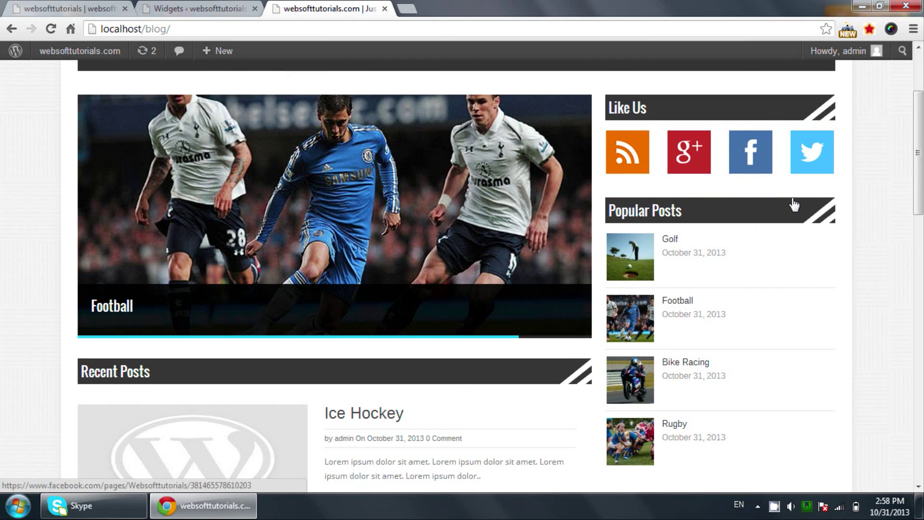
pyautogui.scroll(-2, 722, 191)
pyautogui.scroll(-4, 722, 190)
pyautogui.scroll(-4, 718, 183)
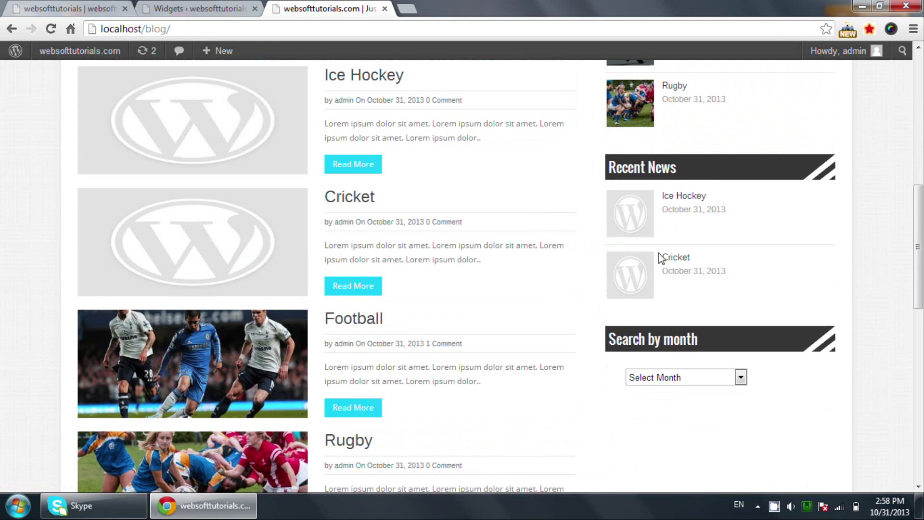
# Review the front page's footer widgets, including Categories and Recent Comments, and activate the email address field of Subscribe Us
pyautogui.scroll(10, 584, 350)
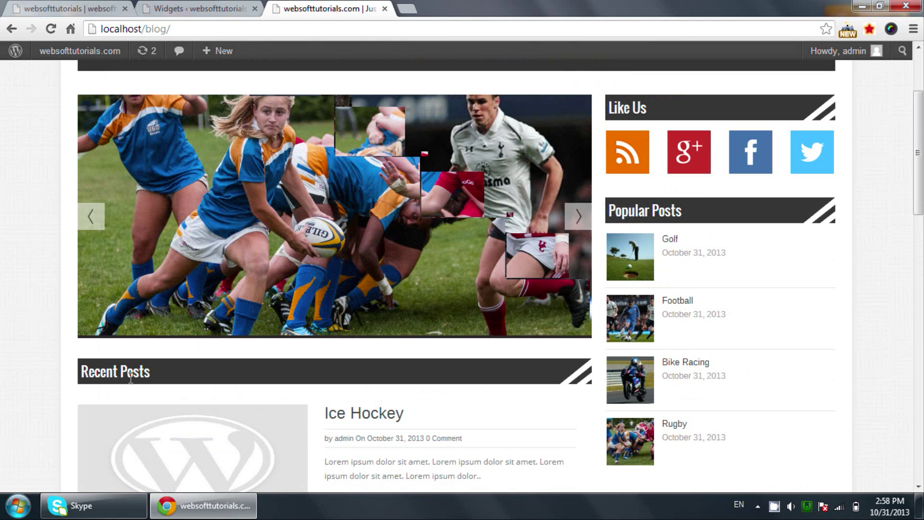
pyautogui.scroll(-20, 67, 357)
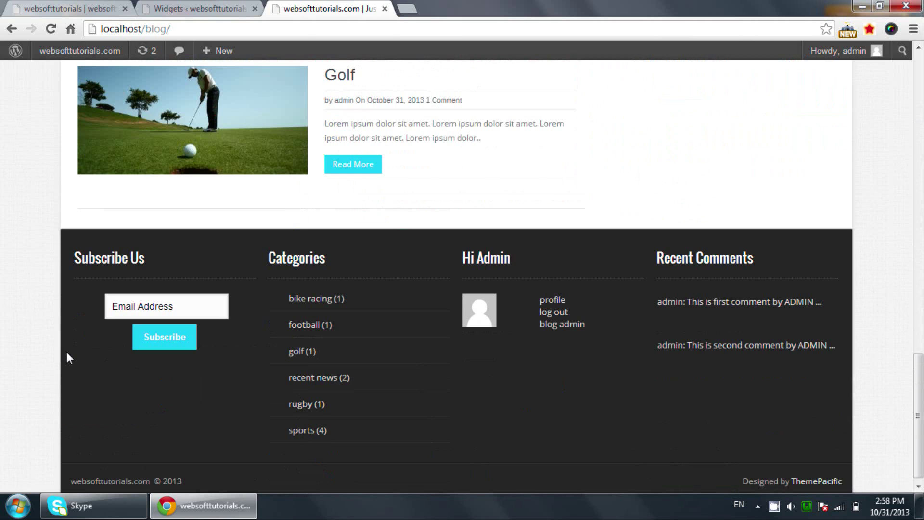
pyautogui.click(126, 303)
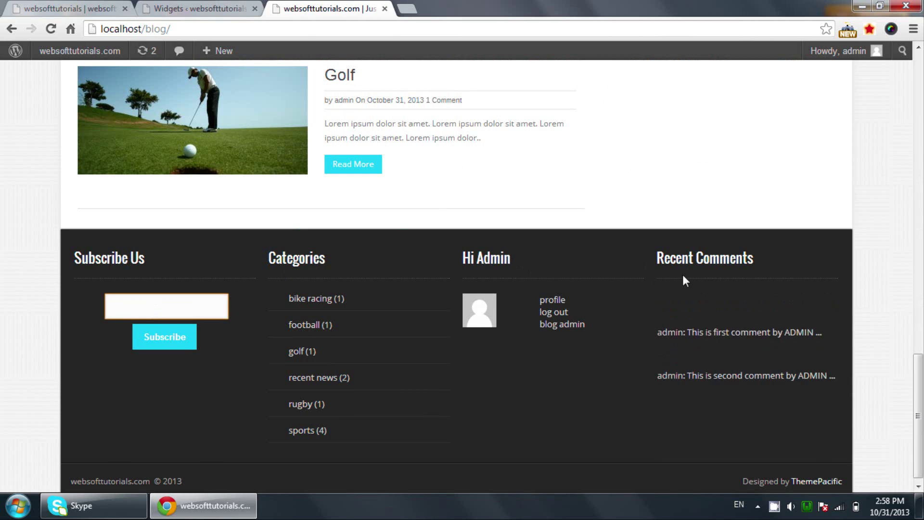
# Look over the finished front page again, from the slider and Like Us, Popular Posts, Recent News and Search by month widgets to the footer
pyautogui.scroll(11, 682, 274)
pyautogui.scroll(6, 686, 281)
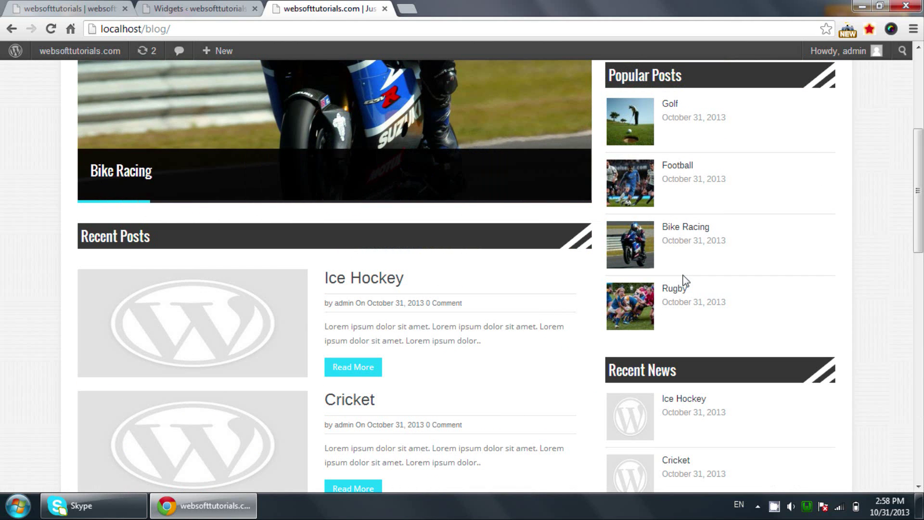
pyautogui.scroll(4, 686, 281)
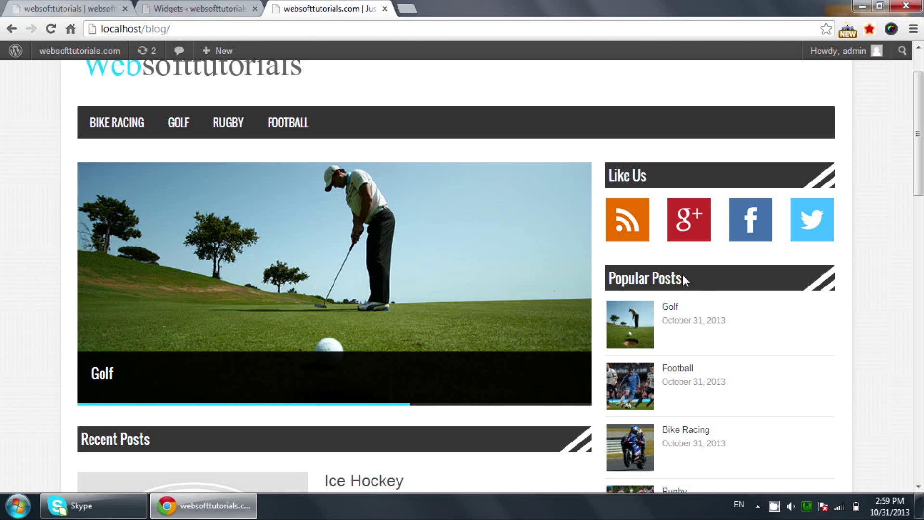
pyautogui.scroll(-7, 709, 291)
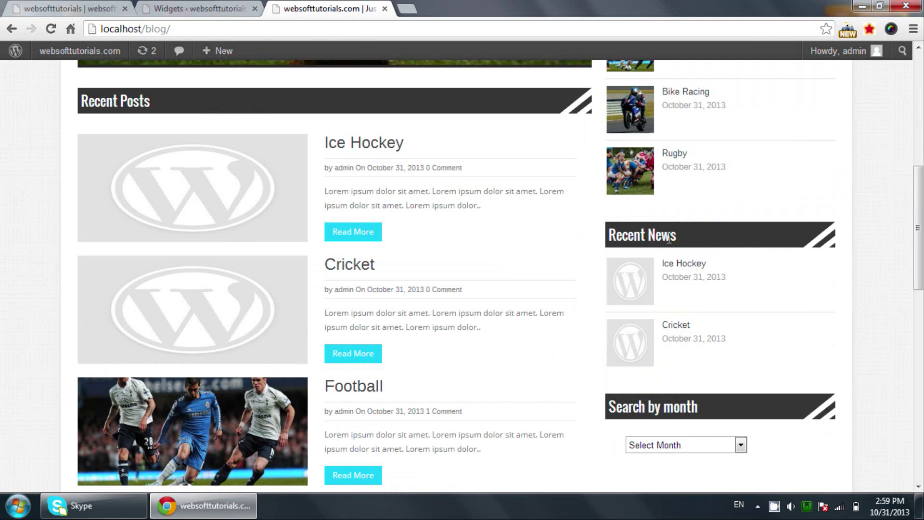
pyautogui.scroll(-4, 669, 238)
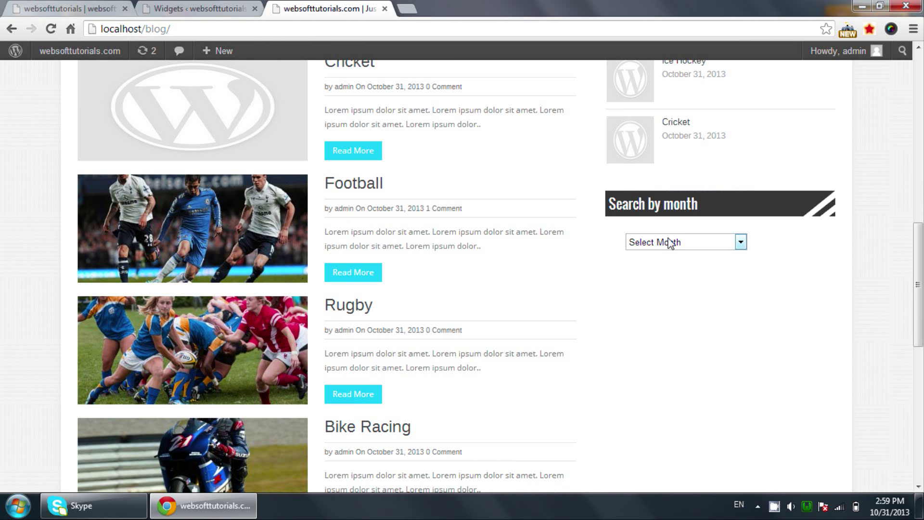
pyautogui.scroll(-8, 670, 242)
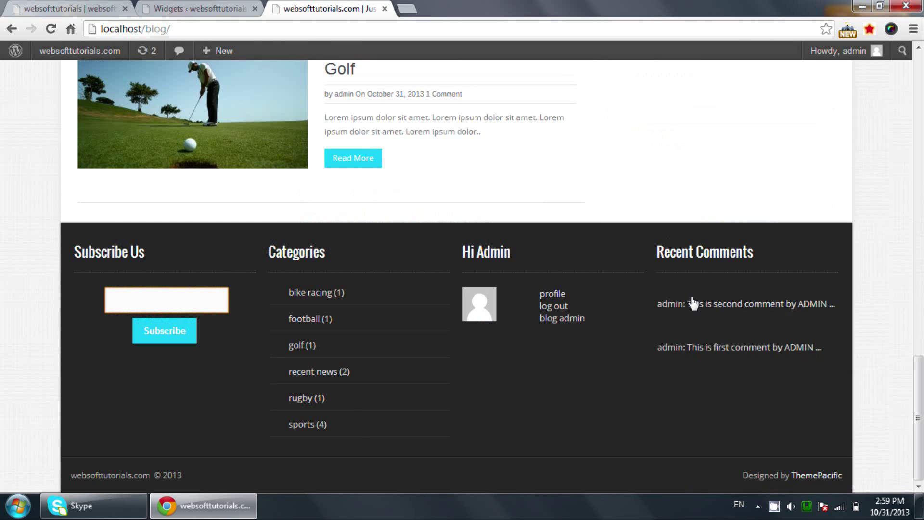
pyautogui.scroll(7, 698, 299)
pyautogui.scroll(5, 703, 301)
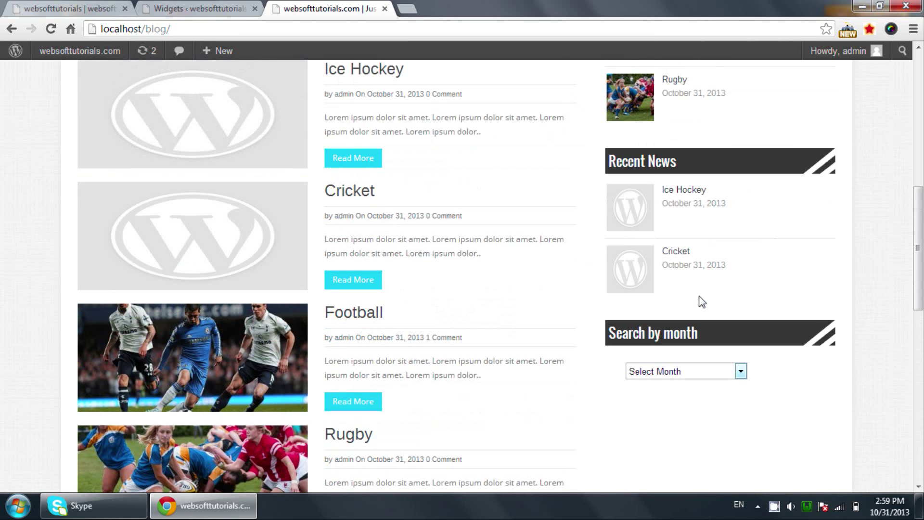